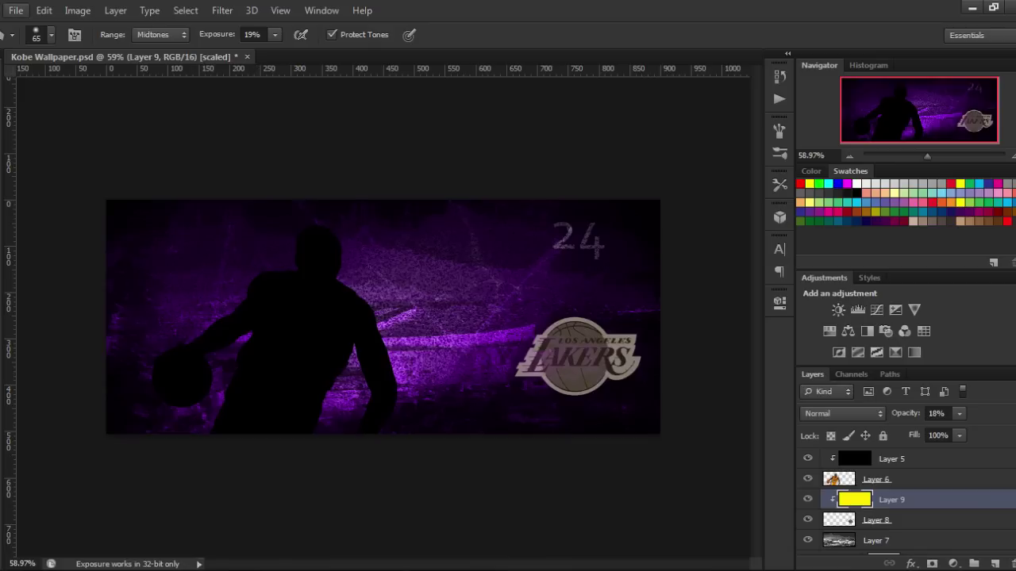
Step: Create a new 1280×720 px, 72 ppi, 16-bit document from the standard preset
{"action": "left_click", "coordinate": [15, 10]}
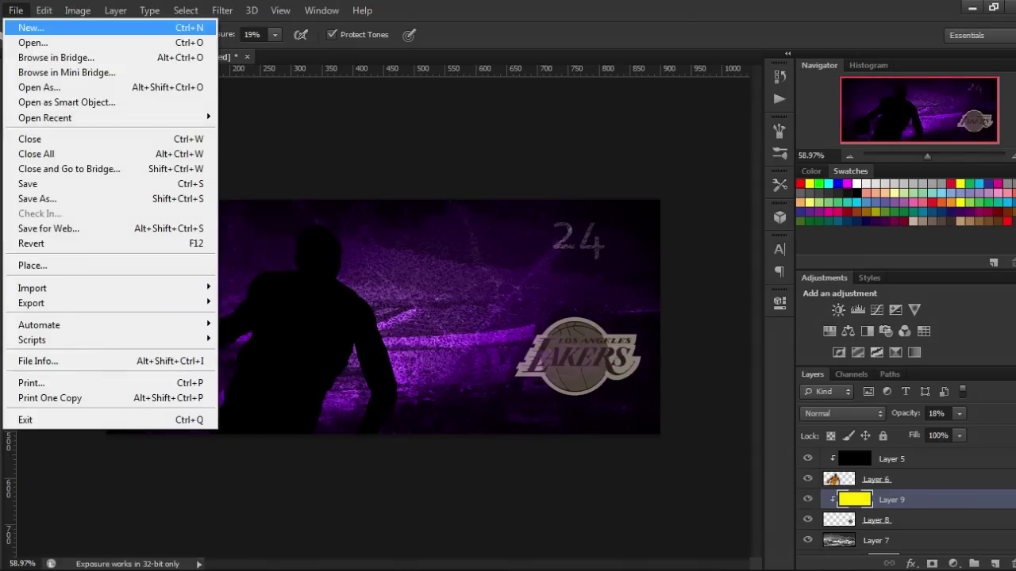
{"action": "left_click", "coordinate": [31, 27]}
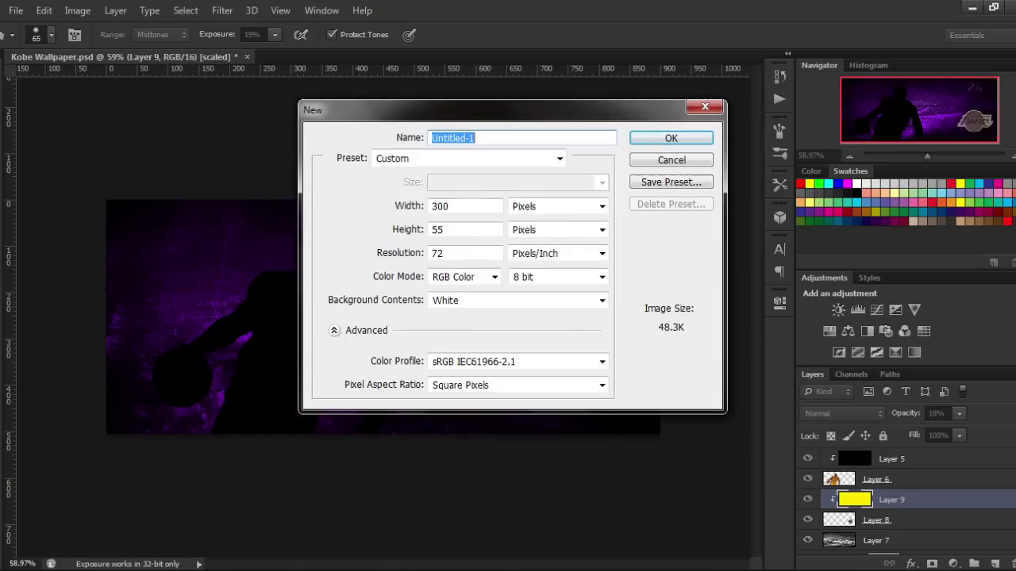
{"action": "left_click", "coordinate": [468, 158]}
{"action": "left_click", "coordinate": [396, 249]}
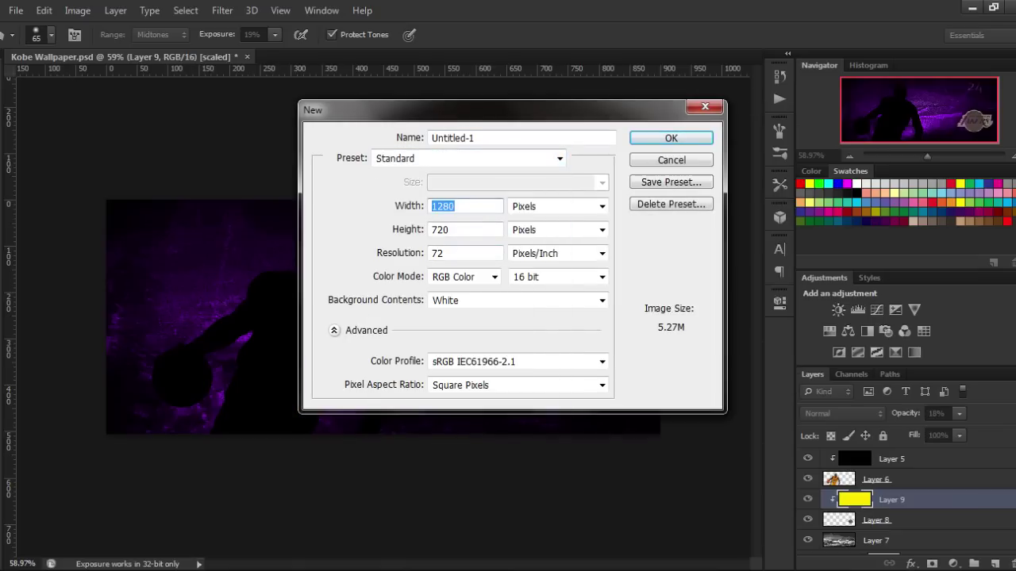
{"action": "key", "text": "Tab"}
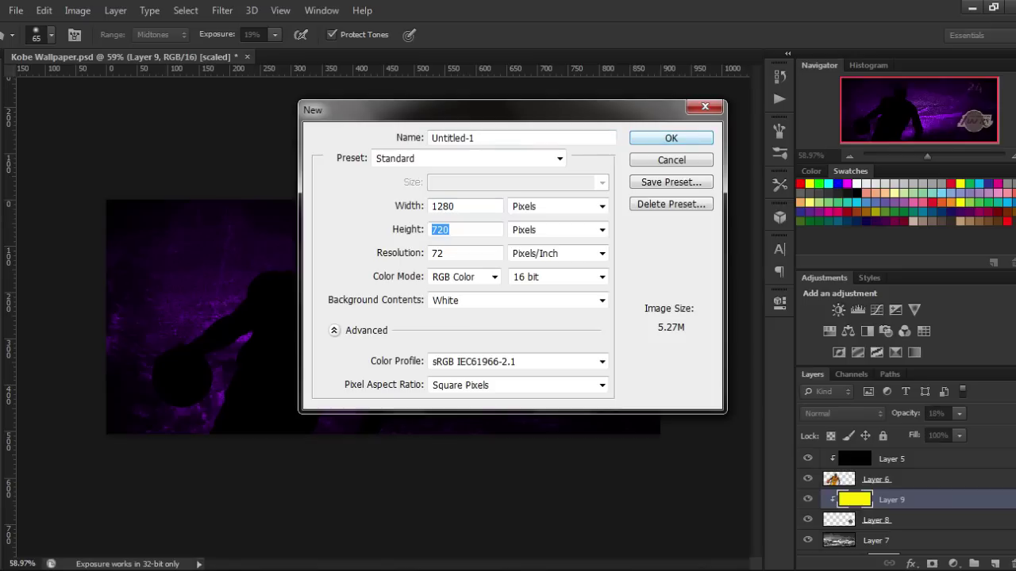
{"action": "key", "text": "Tab"}
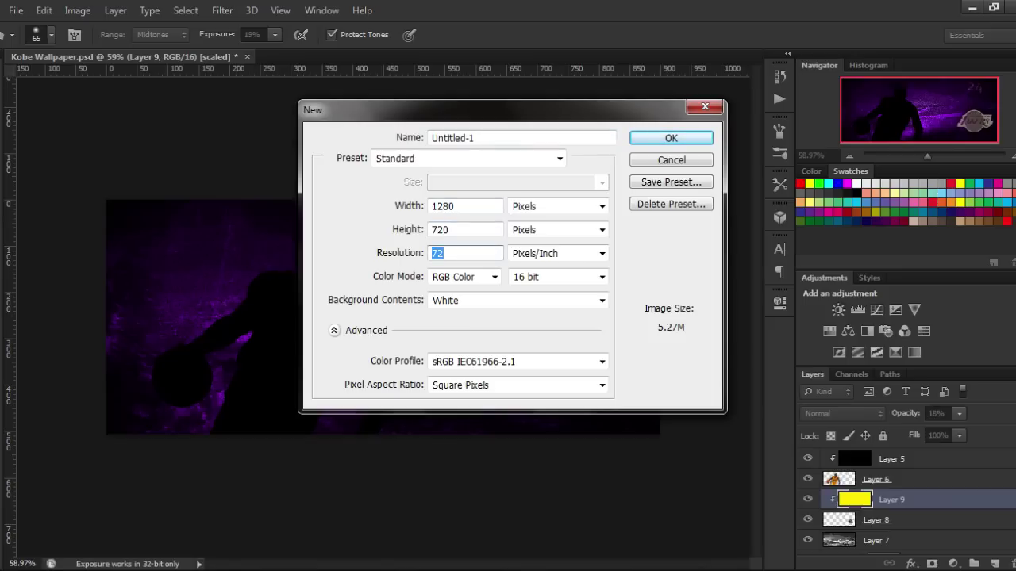
{"action": "key", "text": "Return"}
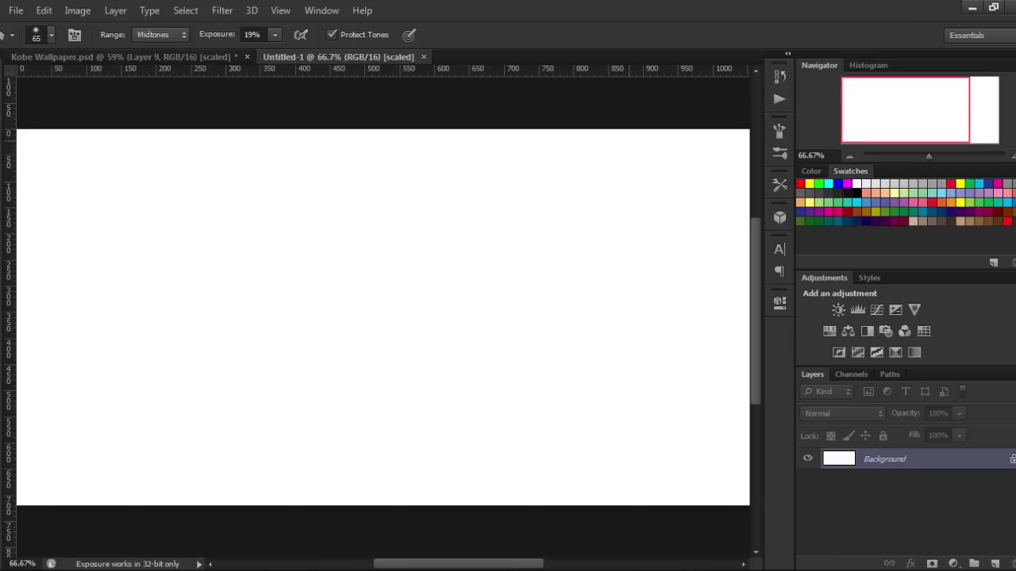
Step: Zoom out and convert Untitled-1's locked Background into an editable layer named Layer 0
{"action": "scroll", "coordinate": [290, 222], "scroll_direction": "down", "scroll_amount": 1}
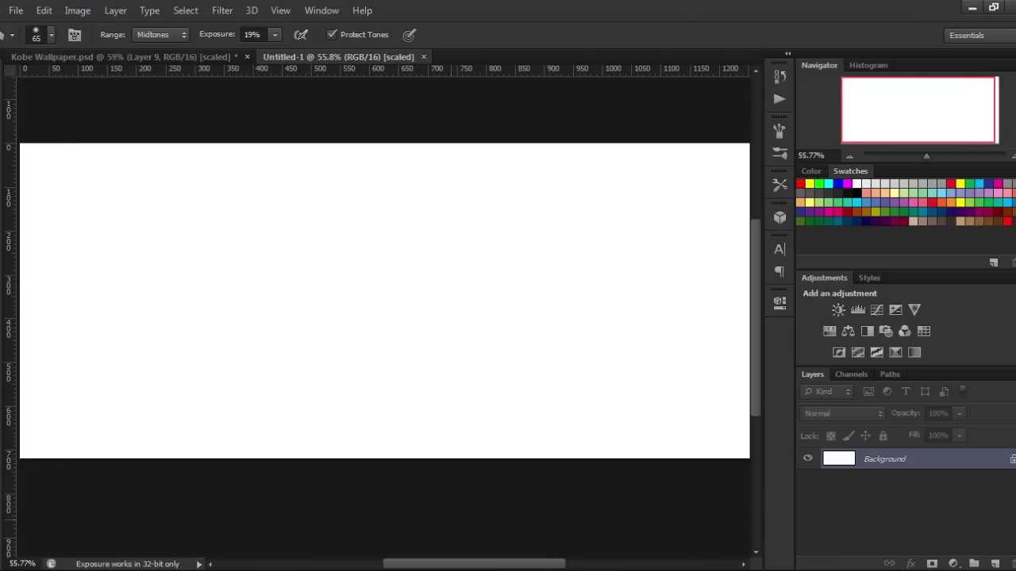
{"action": "scroll", "coordinate": [327, 401], "scroll_direction": "down", "scroll_amount": 1}
{"action": "key", "text": "alt"}
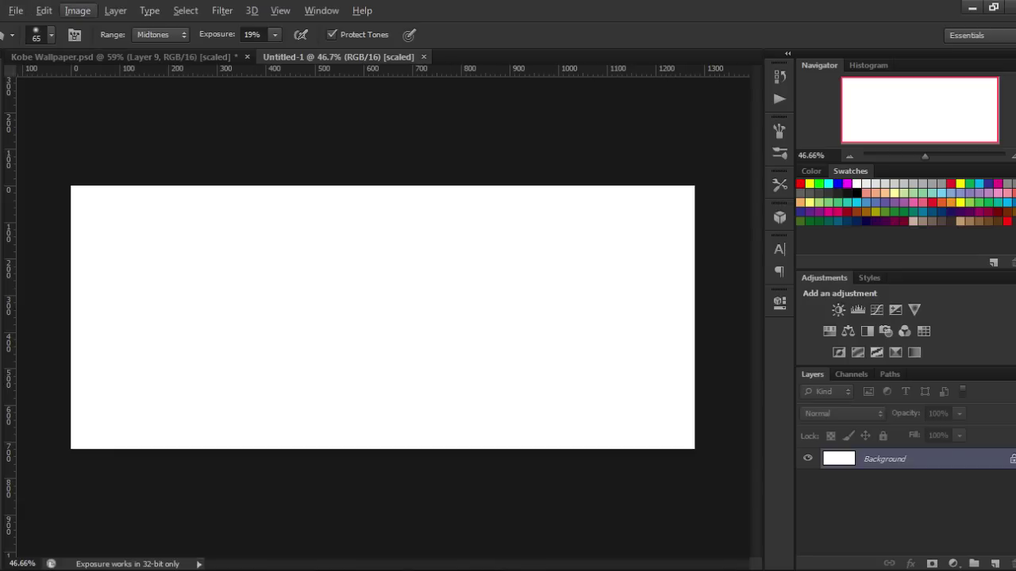
{"action": "left_click", "coordinate": [43, 10]}
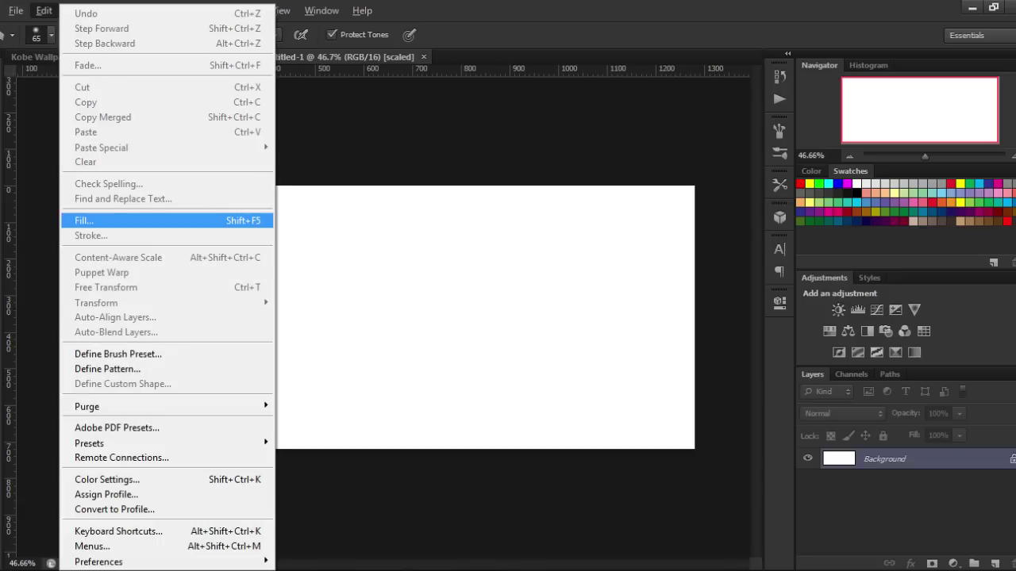
{"action": "key", "text": "Escape"}
{"action": "key", "text": "v"}
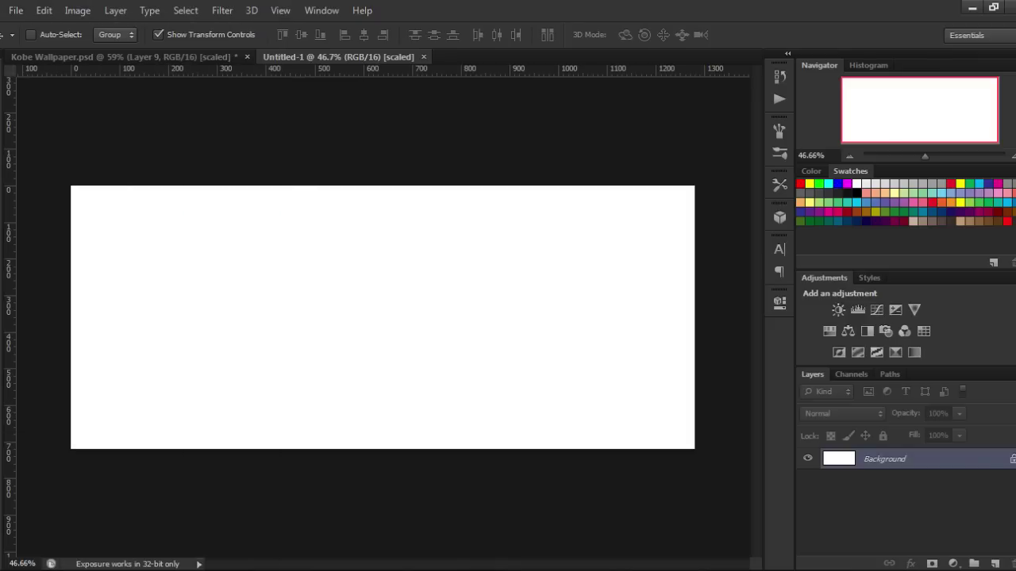
{"action": "double_click", "coordinate": [884, 459]}
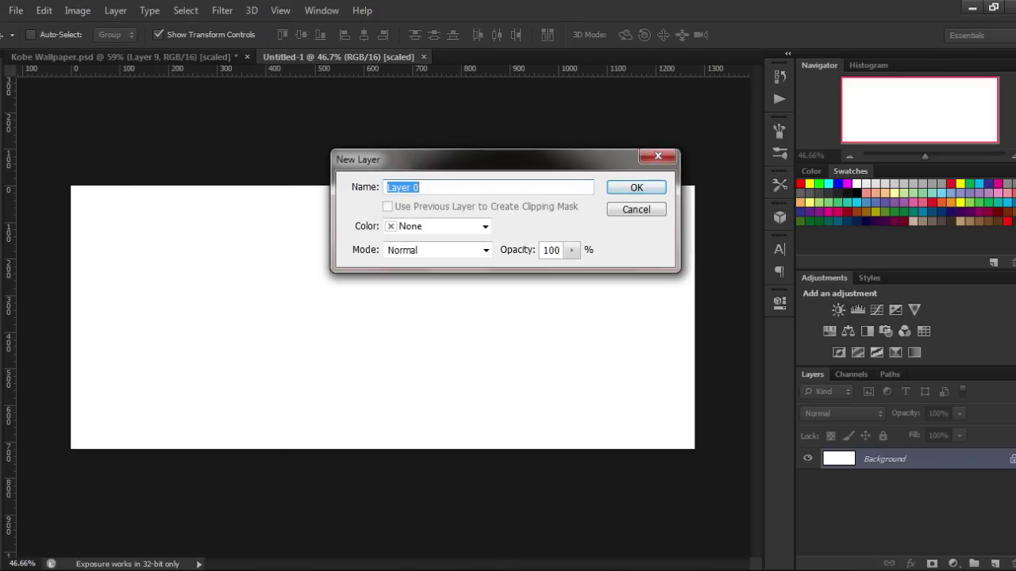
{"action": "key", "text": "Return"}
{"action": "left_click", "coordinate": [44, 10]}
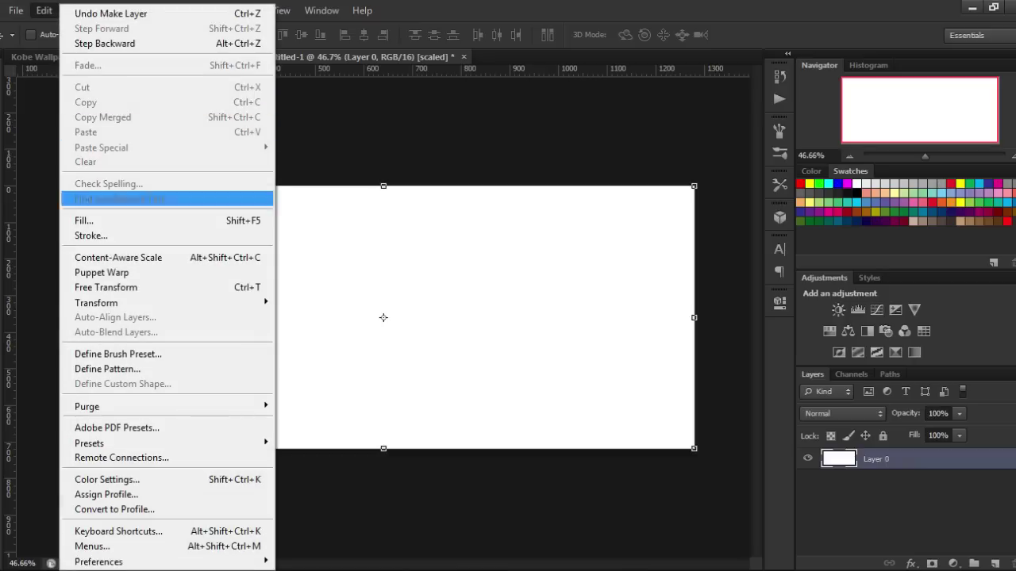
Step: Fill Layer 0 with 50% Gray at Normal mode and 100% opacity
{"action": "left_click", "coordinate": [84, 221]}
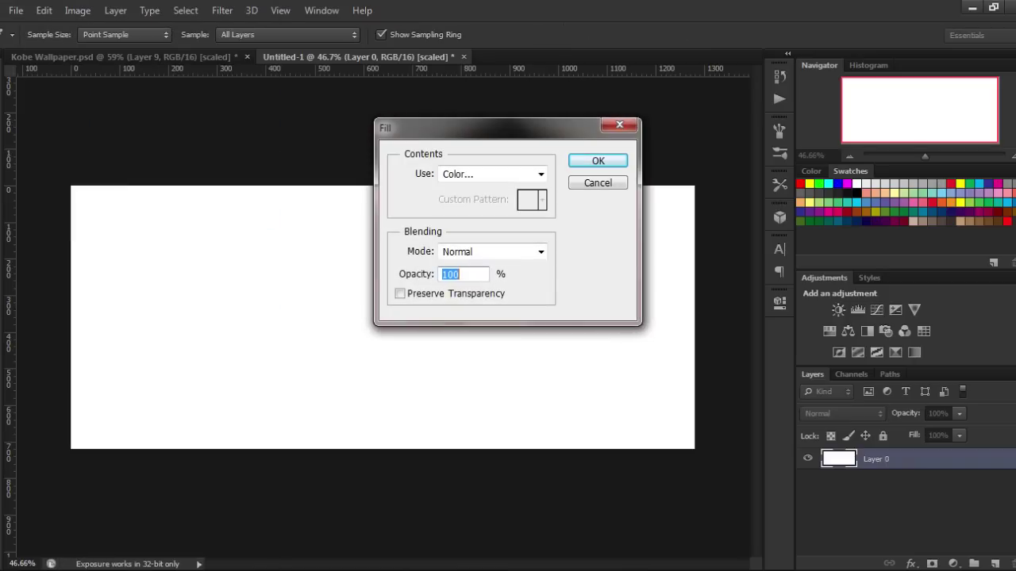
{"action": "left_click", "coordinate": [541, 174]}
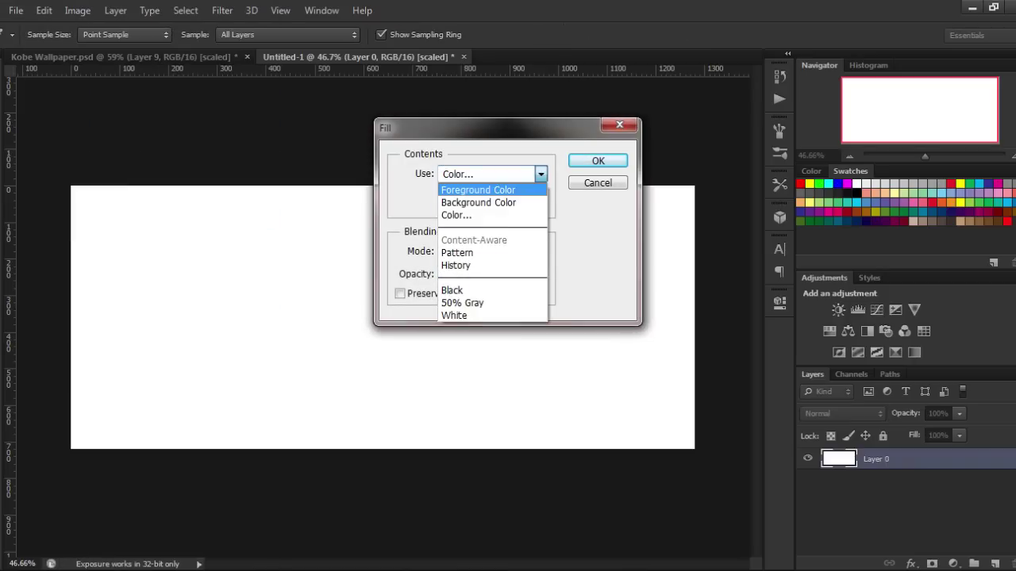
{"action": "left_click", "coordinate": [457, 215]}
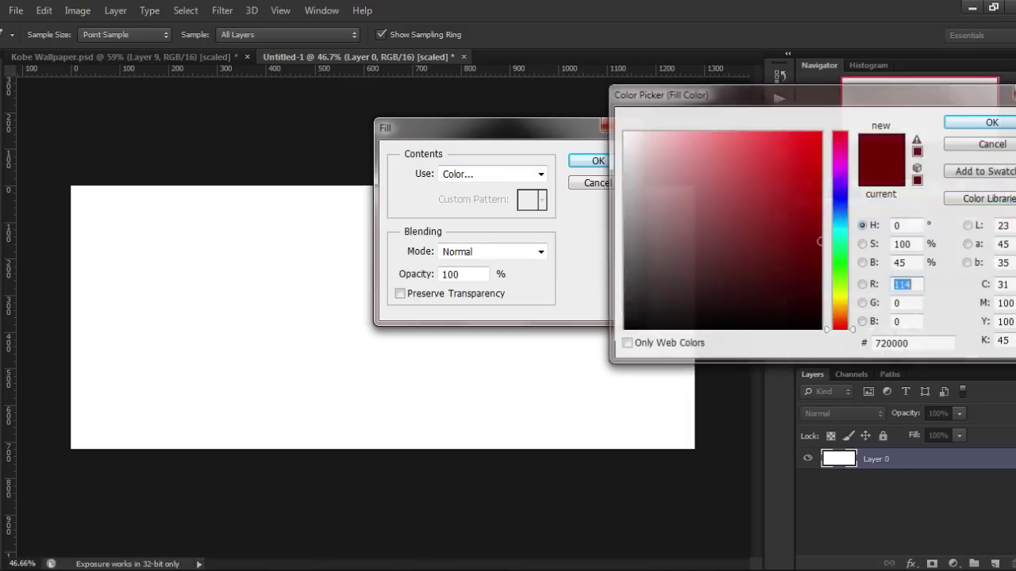
{"action": "left_click", "coordinate": [993, 125]}
{"action": "left_click", "coordinate": [540, 174]}
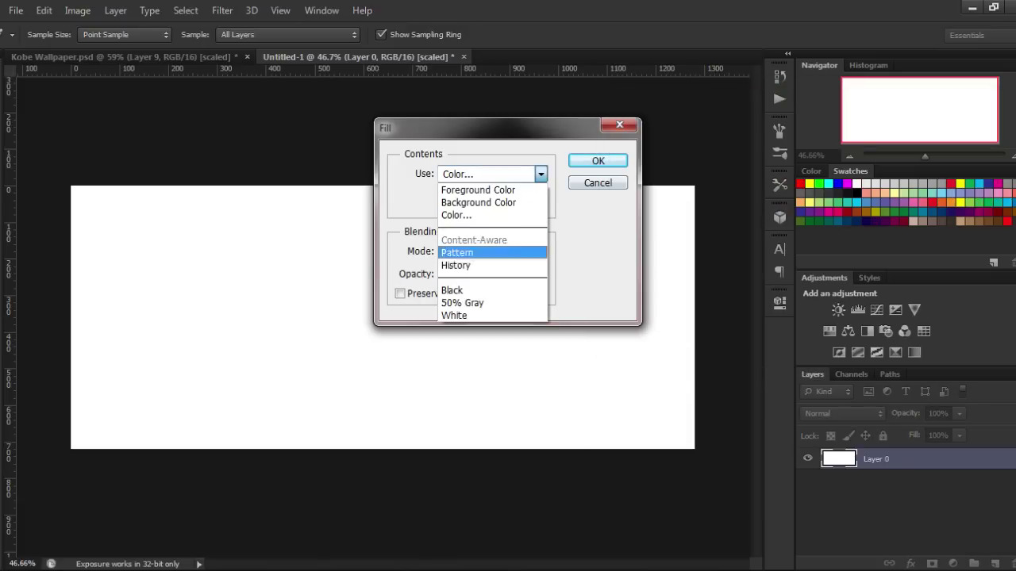
{"action": "key", "text": "Return"}
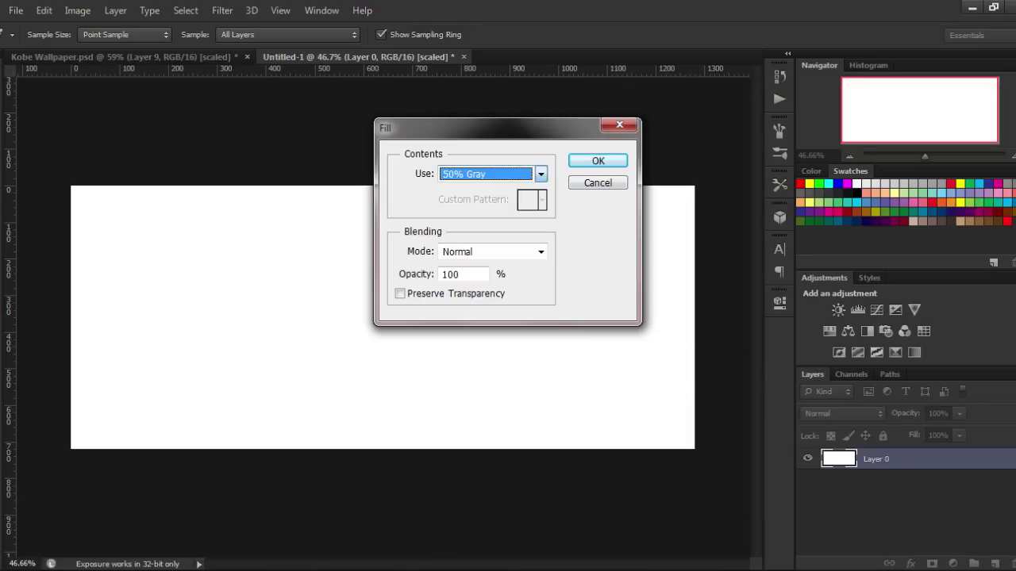
{"action": "key", "text": "Return"}
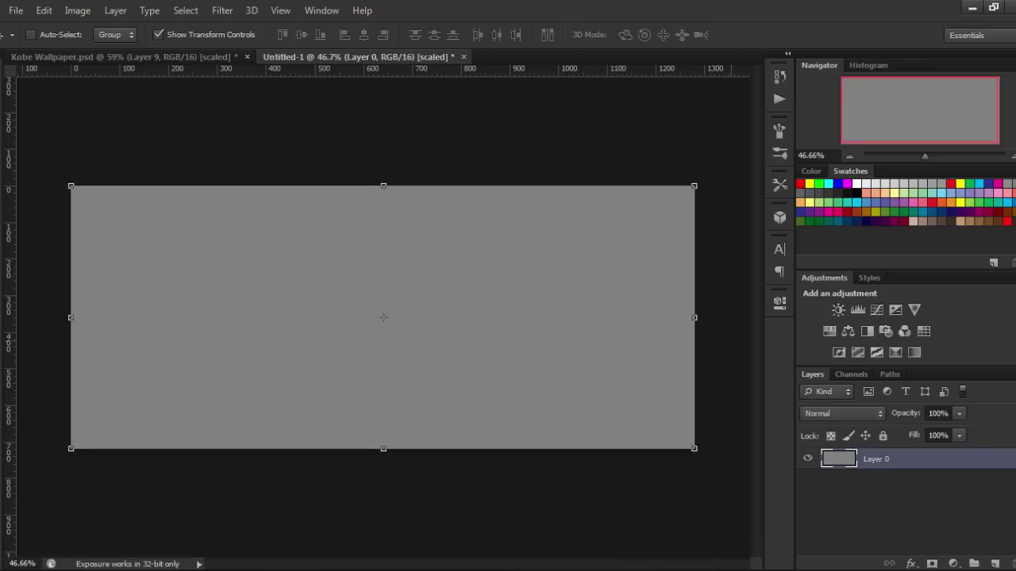
{"action": "left_click", "coordinate": [904, 508]}
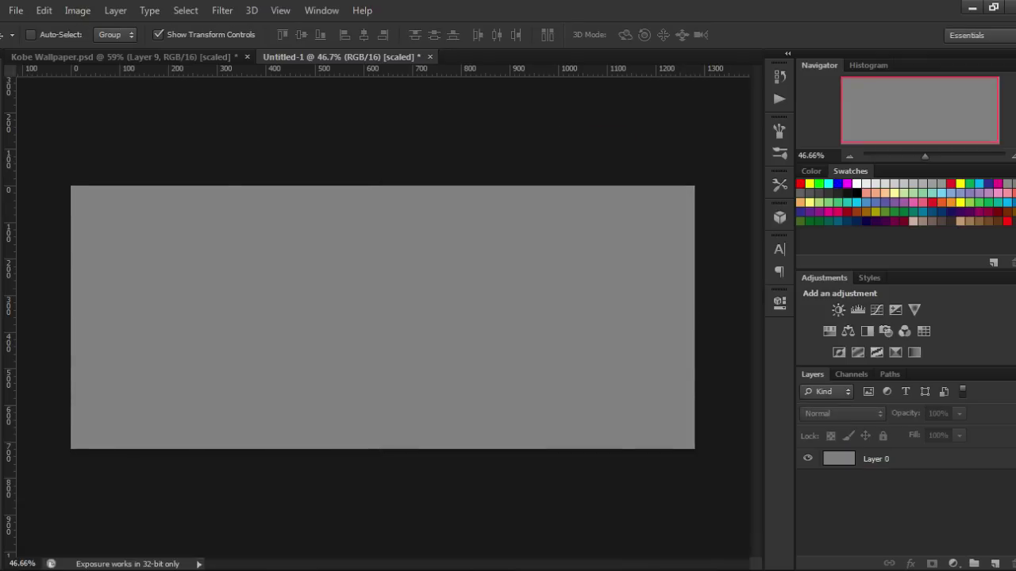
Step: Duplicate Layer 0 into Layer 0 copy and select the Burn Tool from the toning flyout
{"action": "key", "text": "ctrl+alt+a"}
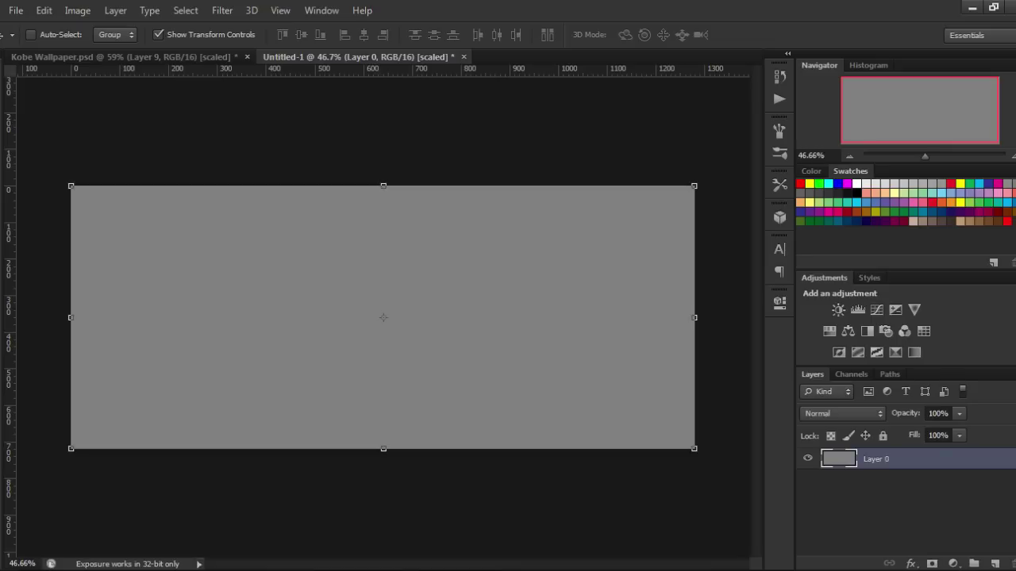
{"action": "key", "text": "ctrl+j"}
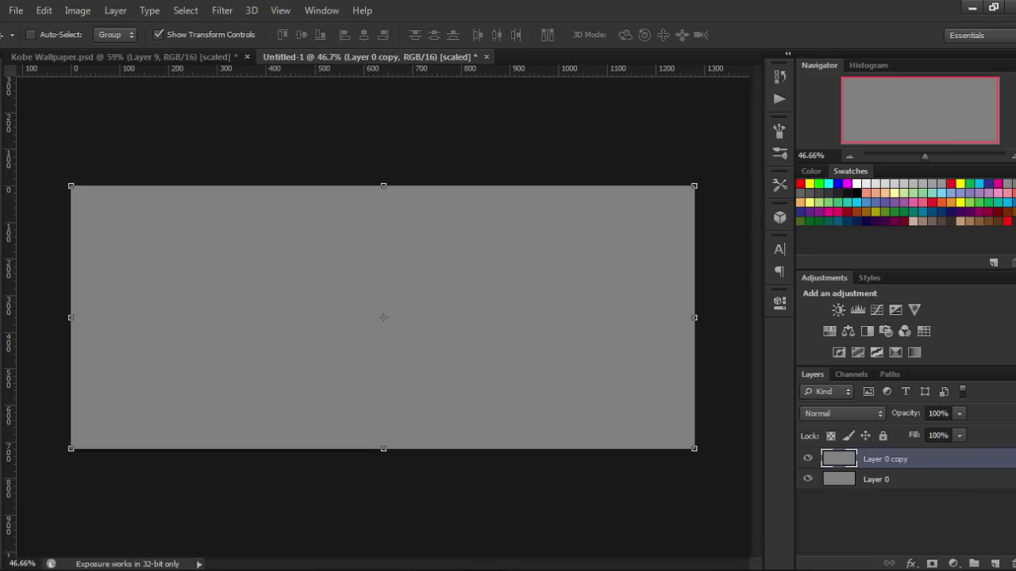
{"action": "left_click", "coordinate": [1, 325]}
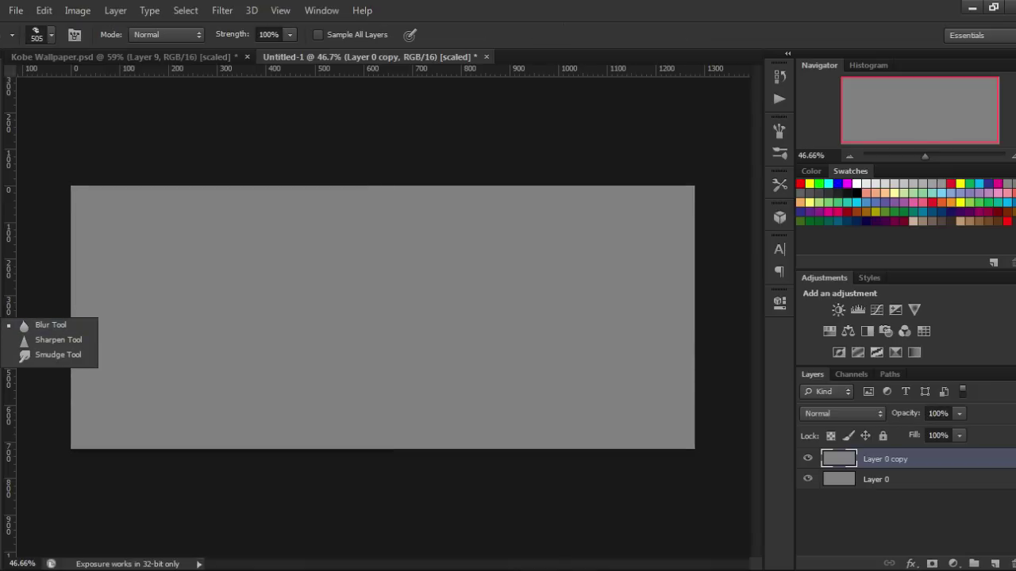
{"action": "left_click", "coordinate": [1, 346]}
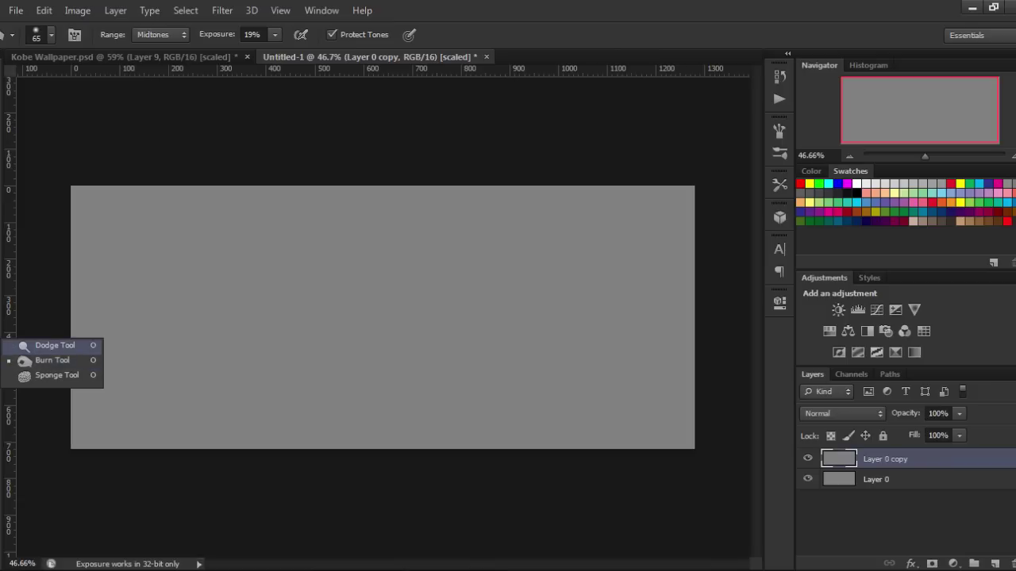
Step: Set the toning tool to 20% exposure, a 308 px brush and white foreground colour
{"action": "left_click", "coordinate": [48, 360]}
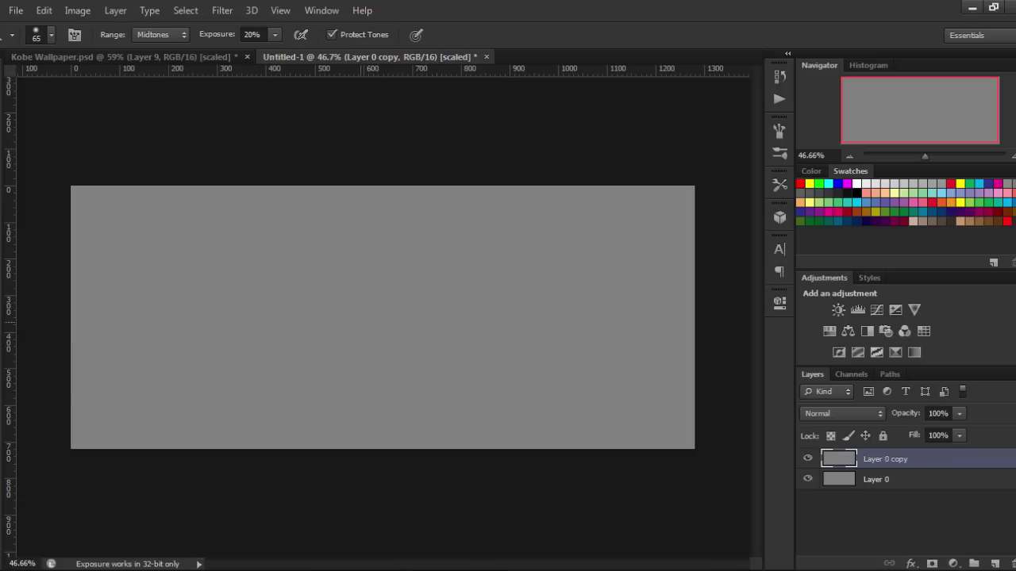
{"action": "left_click", "coordinate": [51, 34]}
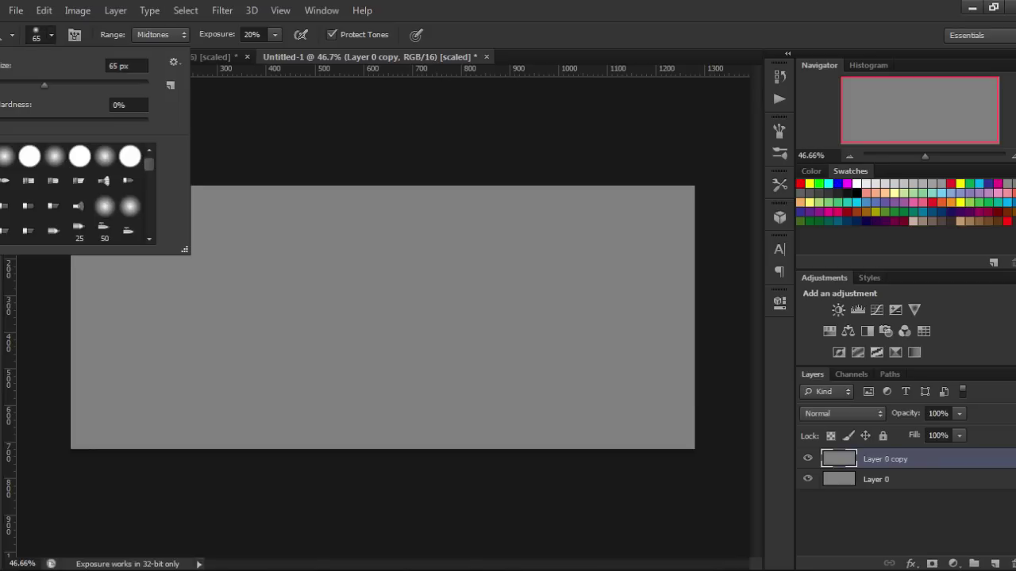
{"action": "type", "text": "125"}
{"action": "key", "text": "Return"}
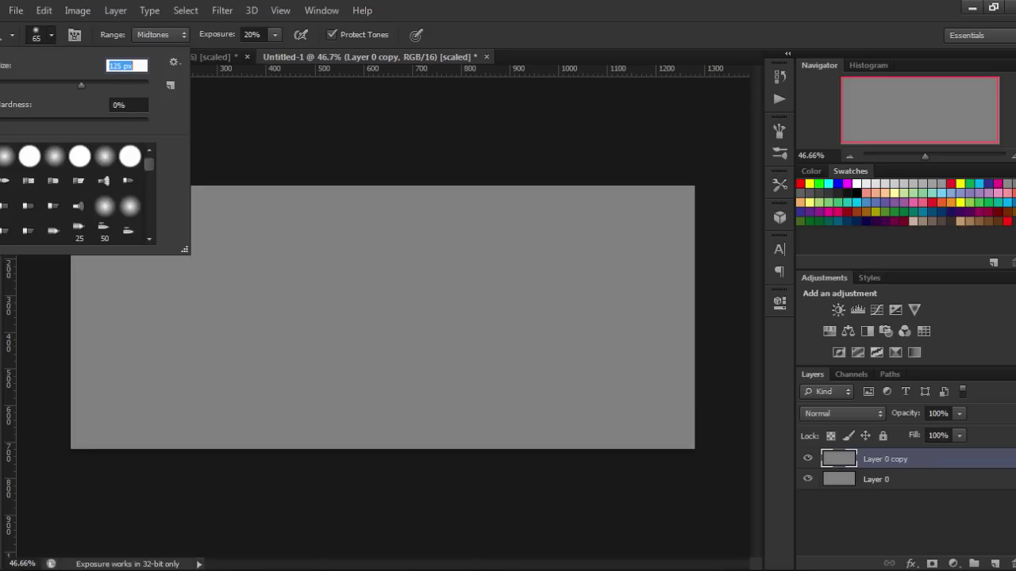
{"action": "left_click_drag", "start_coordinate": [83, 85], "coordinate": [118, 85]}
{"action": "left_click_drag", "start_coordinate": [676, 165], "coordinate": [622, 132]}
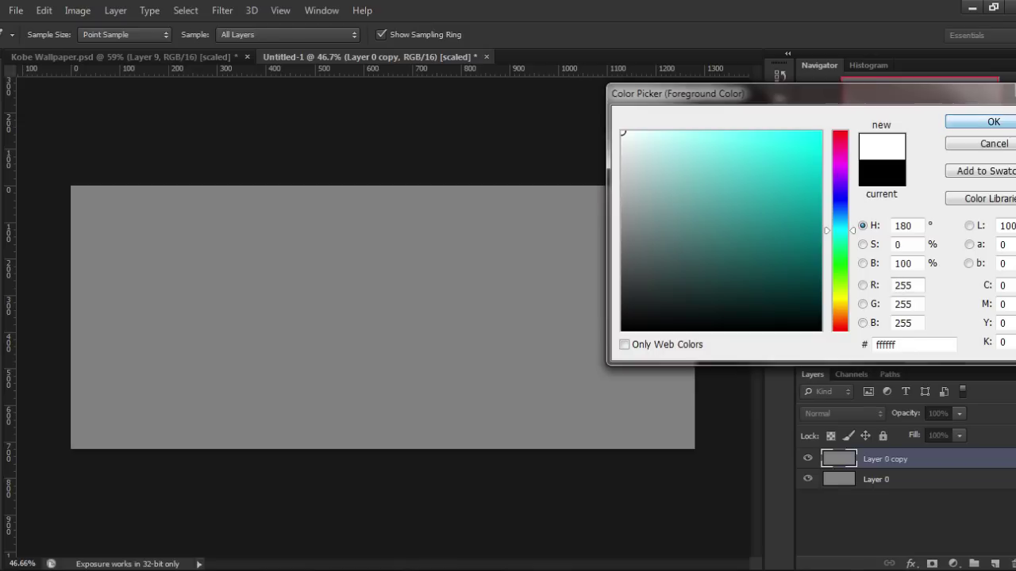
{"action": "key", "text": "Return"}
Step: Dodge soft diagonal light streaks across the centre of Layer 0 copy
{"action": "left_click_drag", "start_coordinate": [388, 254], "coordinate": [464, 230]}
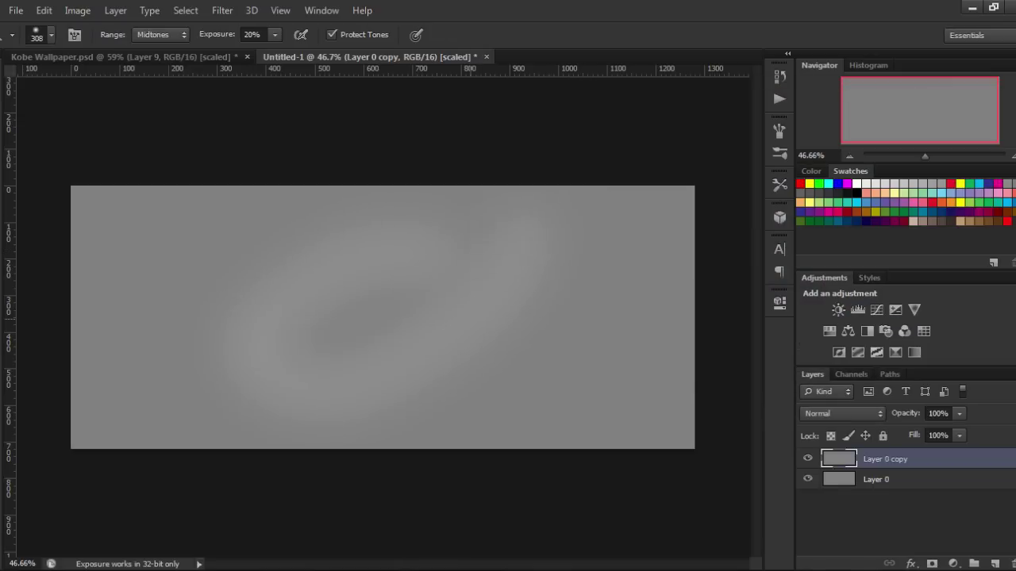
{"action": "left_click_drag", "start_coordinate": [445, 389], "coordinate": [477, 202]}
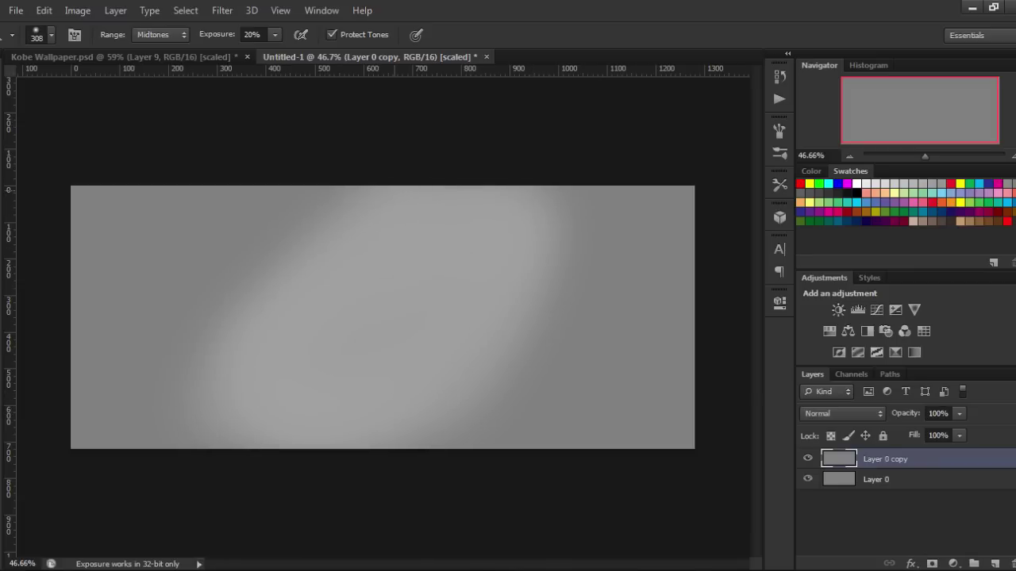
{"action": "left_click_drag", "start_coordinate": [555, 357], "coordinate": [556, 222]}
{"action": "mouse_move", "coordinate": [334, 333]}
{"action": "left_mouse_down"}
{"action": "mouse_move", "coordinate": [429, 270]}
{"action": "mouse_move", "coordinate": [373, 381]}
{"action": "mouse_move", "coordinate": [377, 266]}
{"action": "left_mouse_up"}
{"action": "mouse_move", "coordinate": [400, 345]}
{"action": "left_mouse_down"}
{"action": "mouse_move", "coordinate": [305, 435]}
{"action": "mouse_move", "coordinate": [411, 280]}
{"action": "left_mouse_up"}
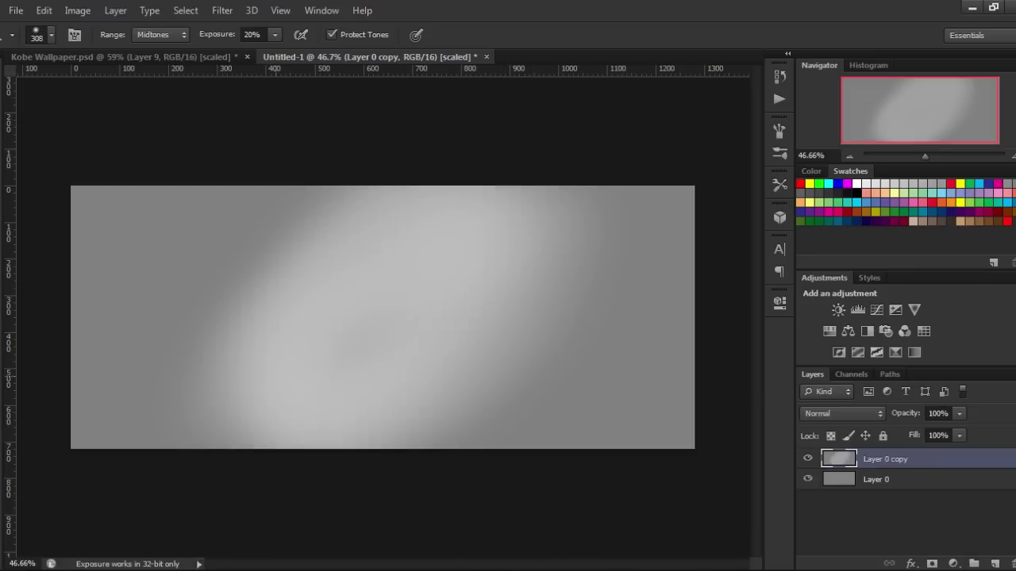
{"action": "mouse_move", "coordinate": [320, 238]}
{"action": "left_mouse_down"}
{"action": "mouse_move", "coordinate": [373, 198]}
{"action": "mouse_move", "coordinate": [159, 428]}
{"action": "left_mouse_up"}
{"action": "left_click_drag", "start_coordinate": [476, 381], "coordinate": [579, 254]}
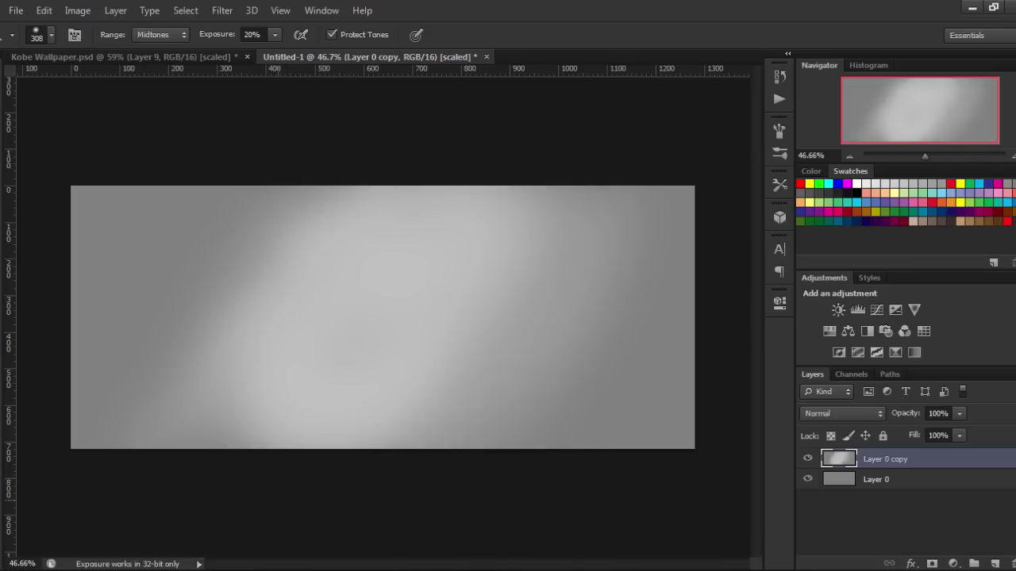
{"action": "left_click_drag", "start_coordinate": [349, 214], "coordinate": [459, 214]}
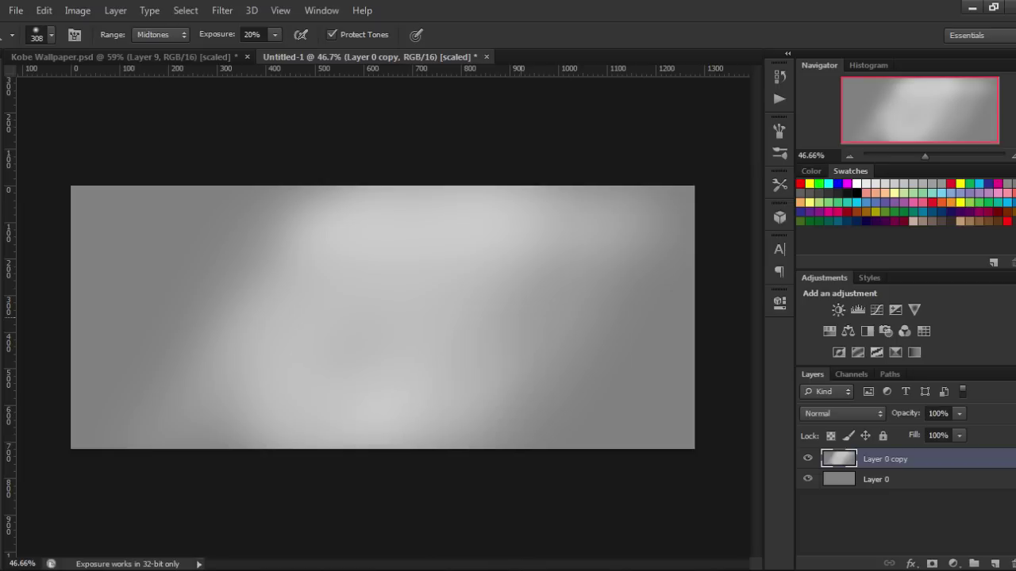
{"action": "left_click_drag", "start_coordinate": [409, 419], "coordinate": [529, 384]}
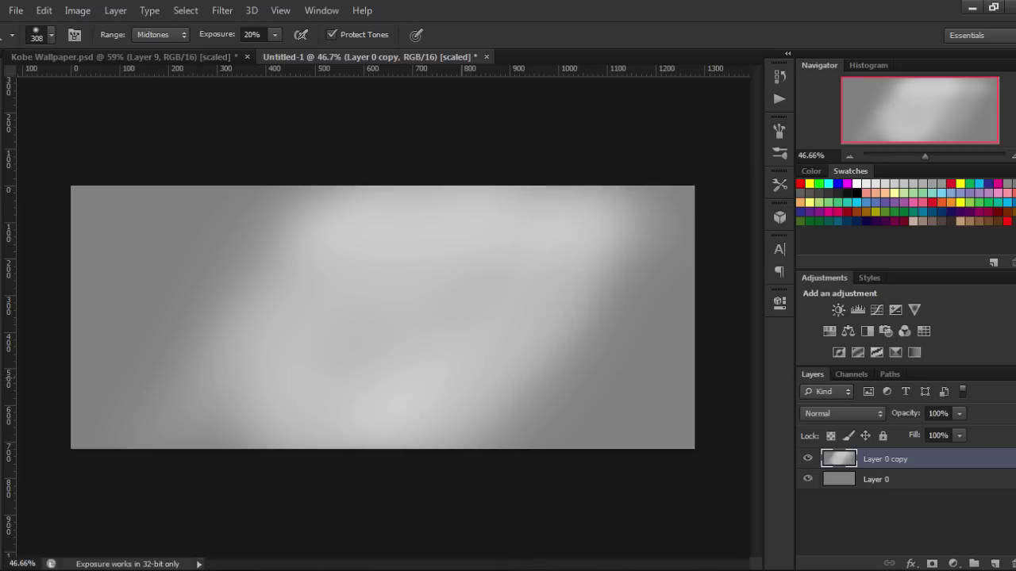
{"action": "left_click_drag", "start_coordinate": [468, 373], "coordinate": [556, 254]}
{"action": "left_click_drag", "start_coordinate": [349, 350], "coordinate": [420, 278]}
{"action": "left_click_drag", "start_coordinate": [238, 393], "coordinate": [286, 262]}
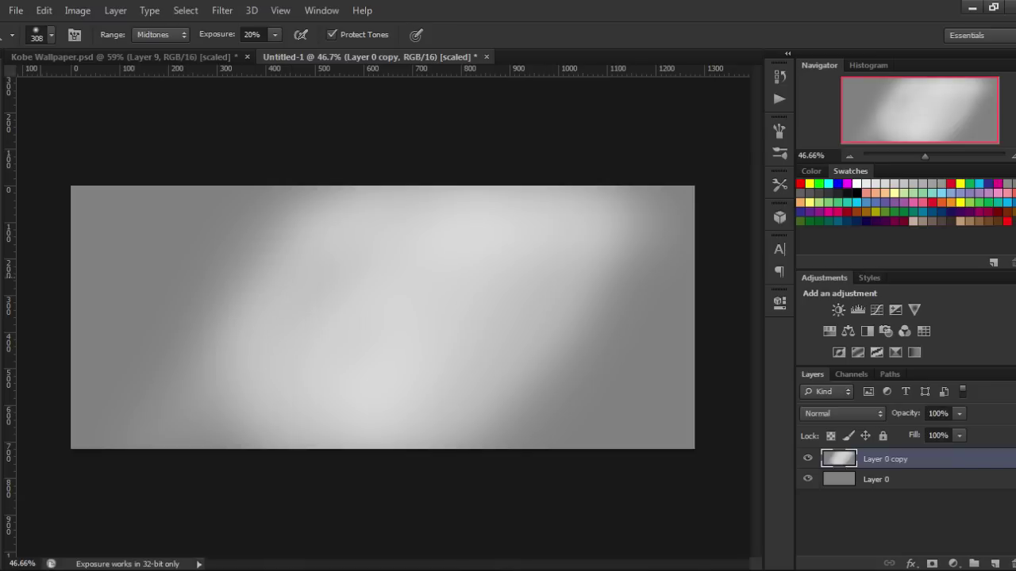
{"action": "right_click", "coordinate": [4, 346]}
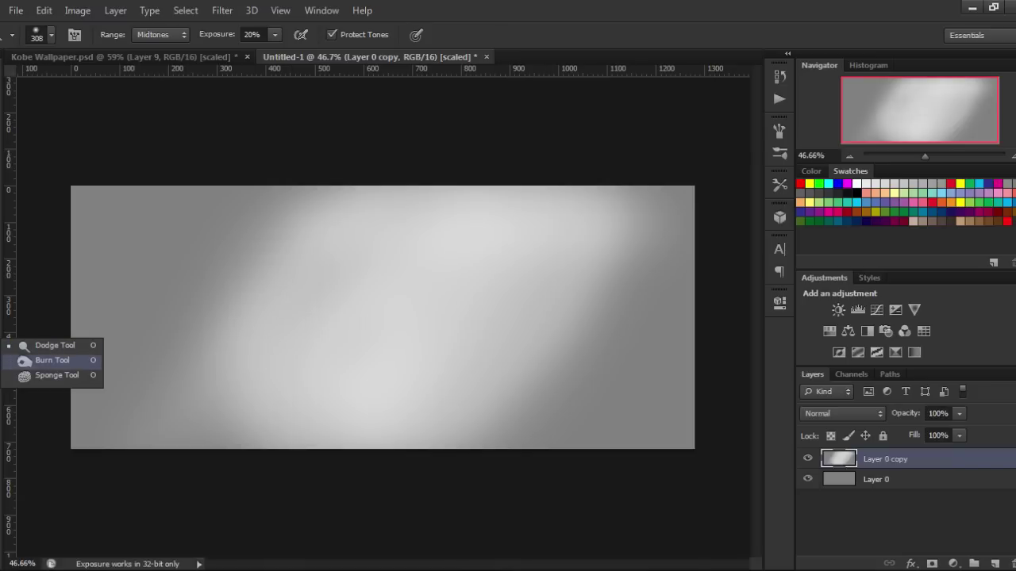
Step: Test a burn stroke on the top-left edge, undo it, and check the dodge tonal range
{"action": "left_click", "coordinate": [51, 360]}
{"action": "mouse_move", "coordinate": [126, 195]}
{"action": "left_mouse_down"}
{"action": "mouse_move", "coordinate": [151, 203]}
{"action": "mouse_move", "coordinate": [163, 194]}
{"action": "left_mouse_up"}
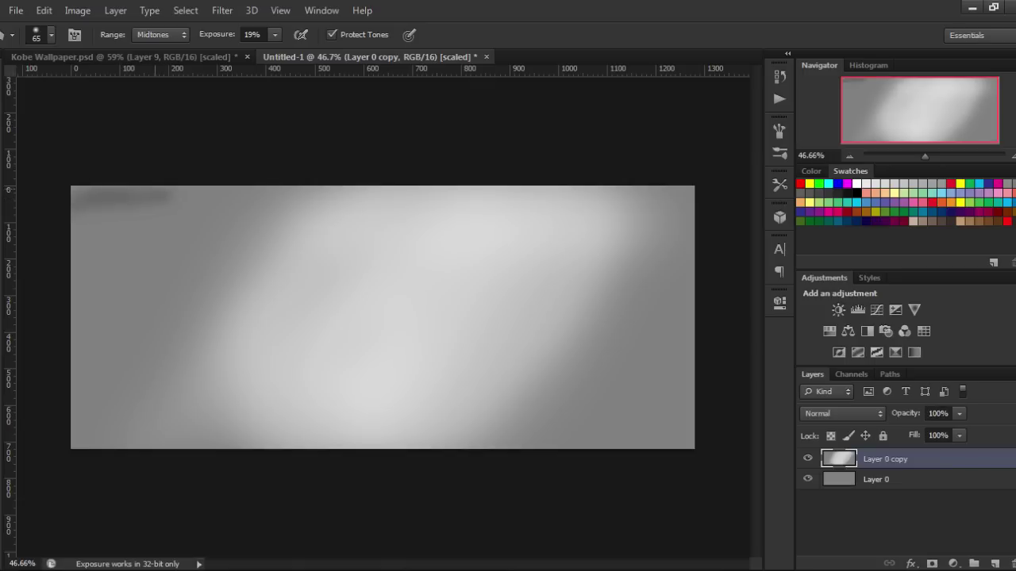
{"action": "key", "text": "ctrl+z"}
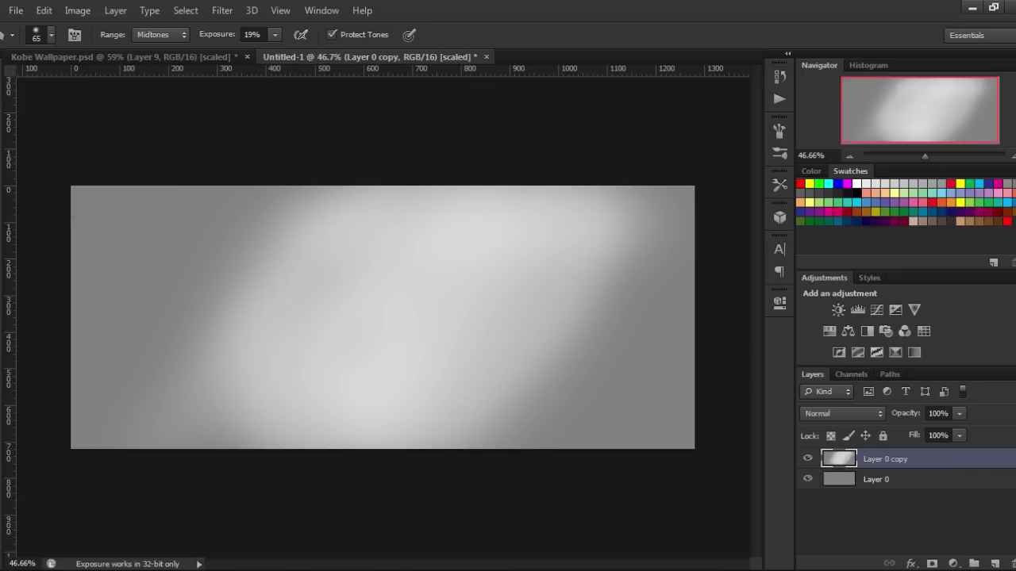
{"action": "right_click", "coordinate": [4, 349]}
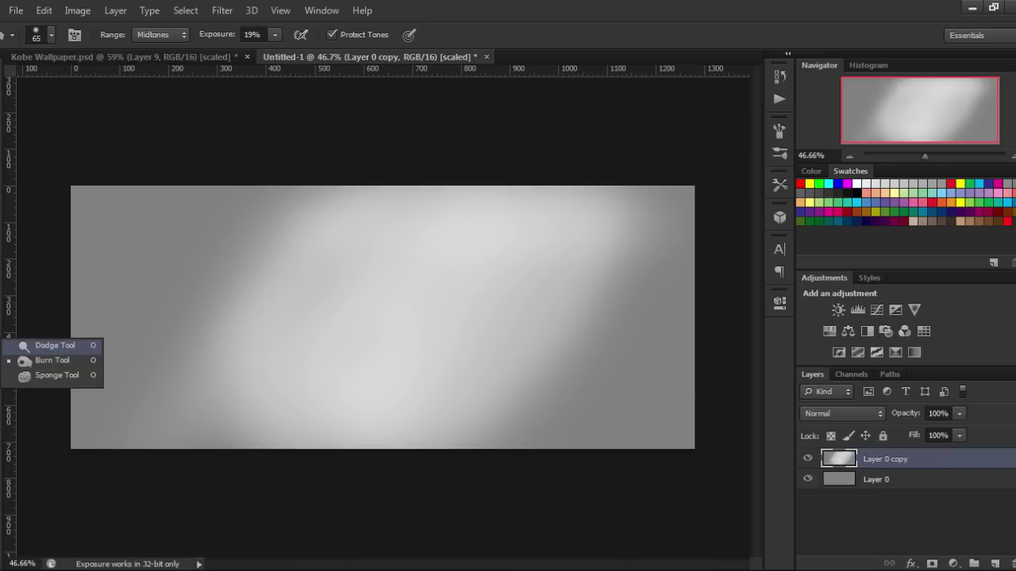
{"action": "left_click", "coordinate": [55, 345]}
{"action": "left_click", "coordinate": [161, 34]}
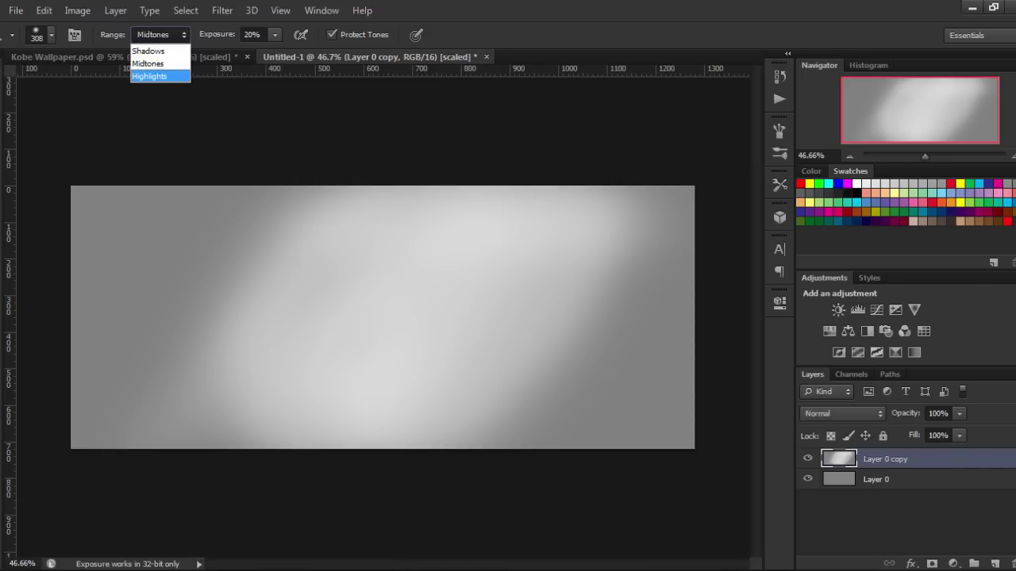
{"action": "key", "text": "Escape"}
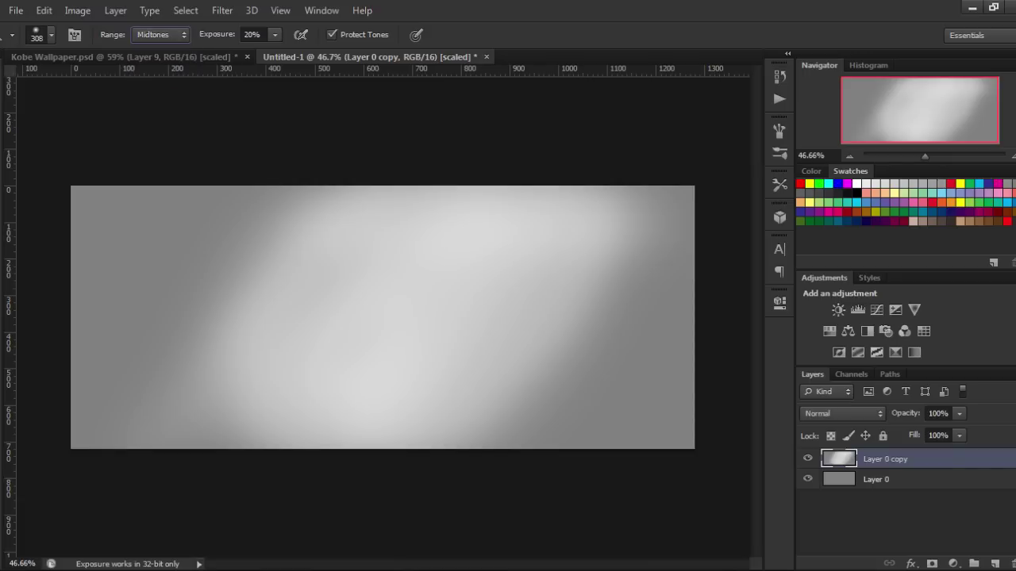
Step: Switch to the Burn Tool at about 20% exposure with a 193 px brush
{"action": "right_click", "coordinate": [4, 346]}
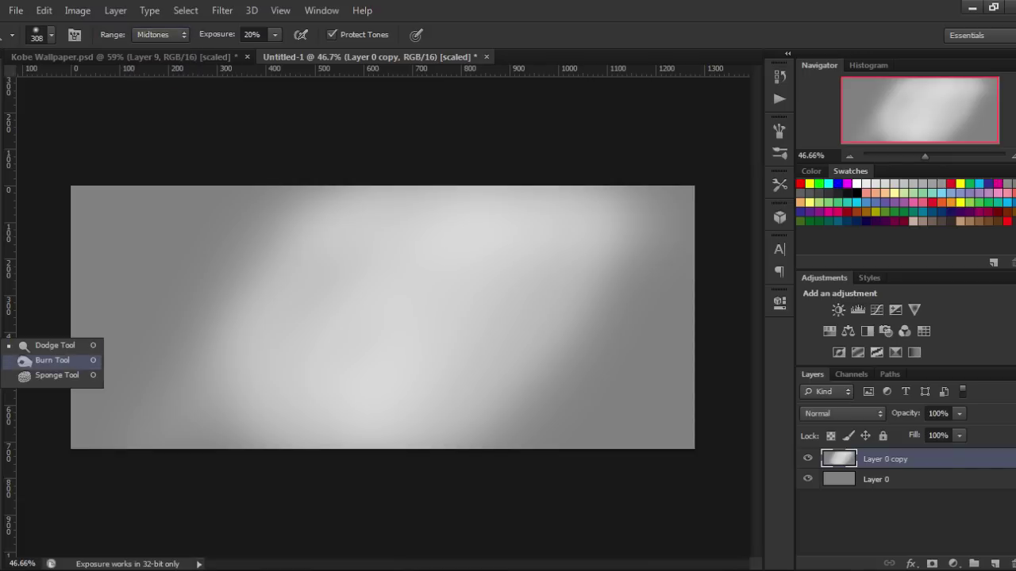
{"action": "left_click", "coordinate": [52, 360]}
{"action": "left_click", "coordinate": [274, 34]}
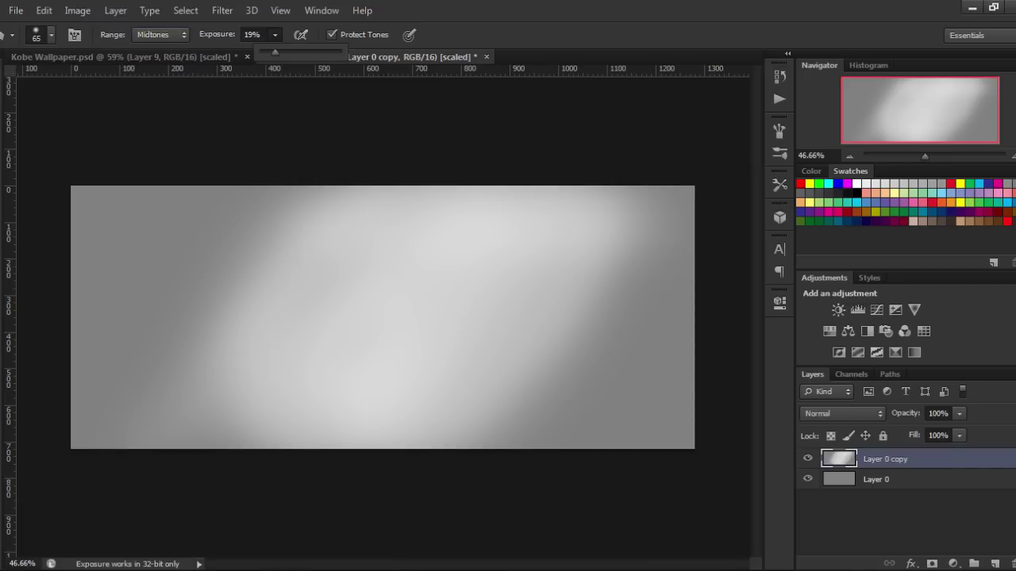
{"action": "left_click_drag", "start_coordinate": [278, 52], "coordinate": [275, 53]}
{"action": "left_click", "coordinate": [51, 34]}
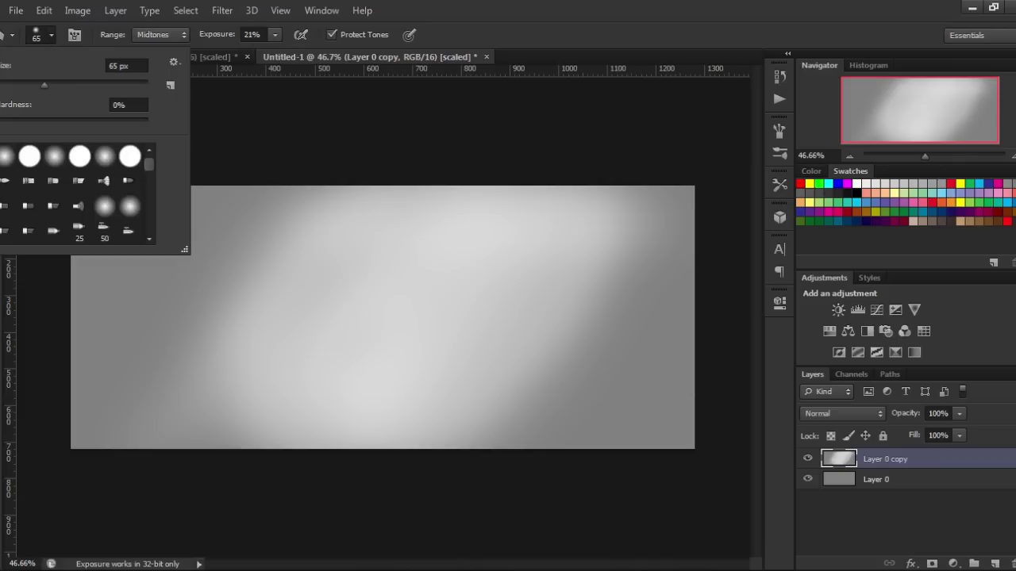
{"action": "left_click_drag", "start_coordinate": [43, 84], "coordinate": [102, 84]}
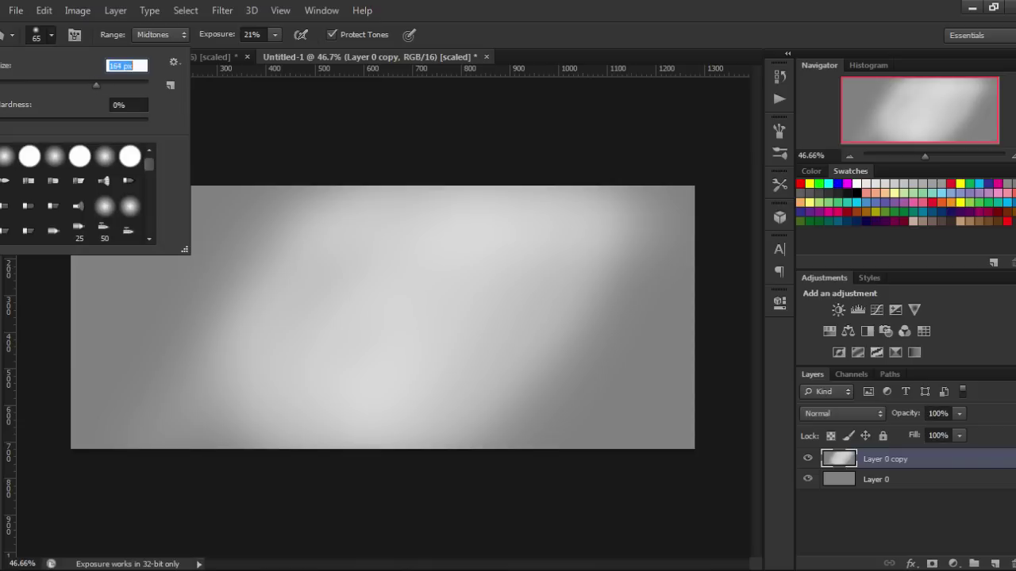
{"action": "left_click_drag", "start_coordinate": [106, 85], "coordinate": [107, 84]}
{"action": "key", "text": "Return"}
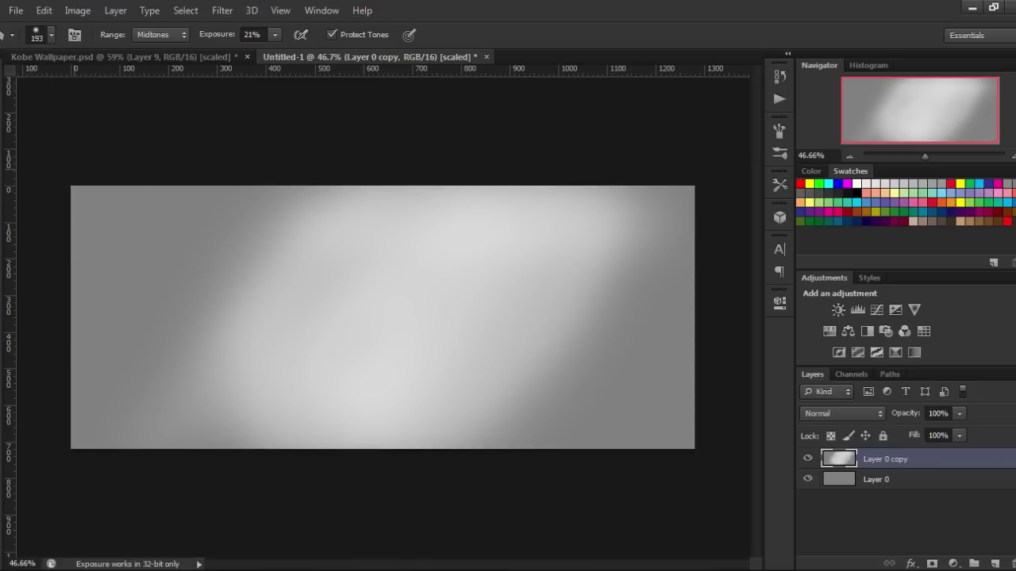
Step: Burn the top-left corner and left edge, undoing strokes to compare
{"action": "mouse_move", "coordinate": [94, 196]}
{"action": "left_mouse_down"}
{"action": "mouse_move", "coordinate": [74, 211]}
{"action": "mouse_move", "coordinate": [74, 226]}
{"action": "mouse_move", "coordinate": [135, 214]}
{"action": "mouse_move", "coordinate": [80, 273]}
{"action": "mouse_move", "coordinate": [80, 420]}
{"action": "mouse_move", "coordinate": [80, 302]}
{"action": "left_mouse_up"}
{"action": "left_click_drag", "start_coordinate": [131, 190], "coordinate": [167, 206]}
{"action": "left_click_drag", "start_coordinate": [79, 222], "coordinate": [135, 389]}
{"action": "left_click_drag", "start_coordinate": [191, 204], "coordinate": [88, 405]}
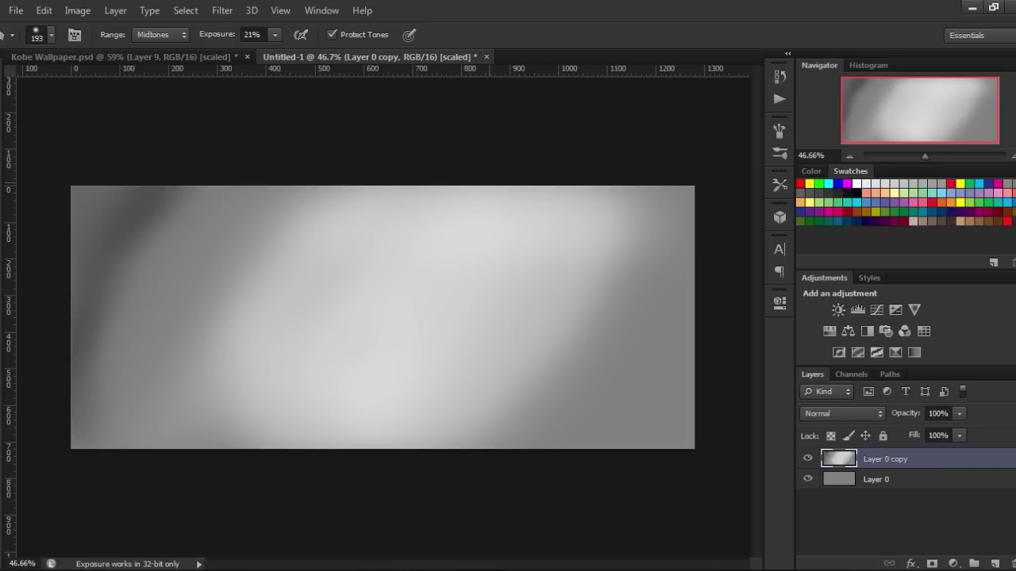
{"action": "key", "text": "ctrl+z"}
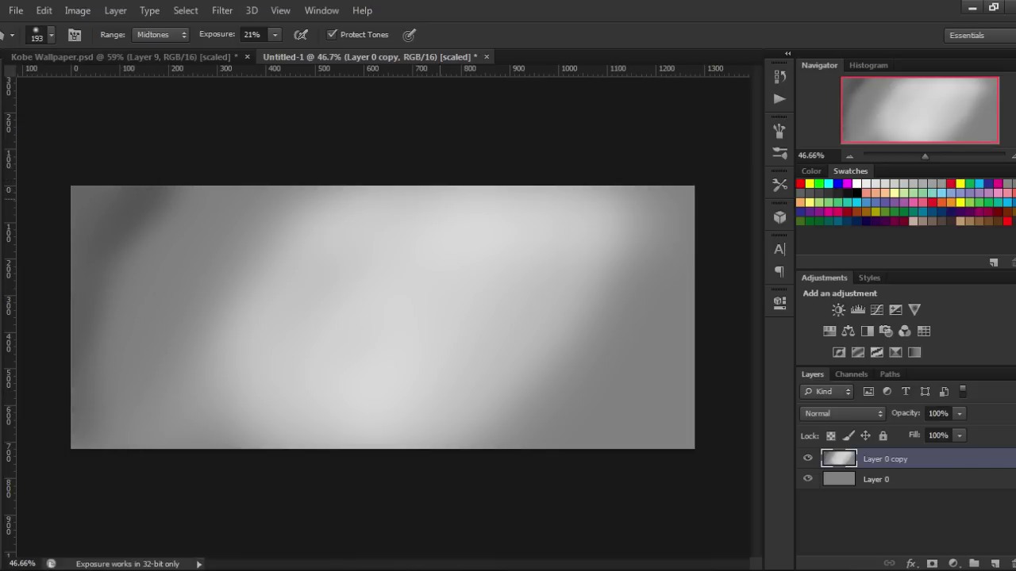
{"action": "key", "text": "ctrl+z"}
{"action": "key", "text": "ctrl+z"}
{"action": "key", "text": "ctrl+alt+z"}
Step: Redo the darkening strokes on the left, top-left, top and right edges
{"action": "key", "text": "ctrl+shift+z"}
{"action": "key", "text": "ctrl+shift+z"}
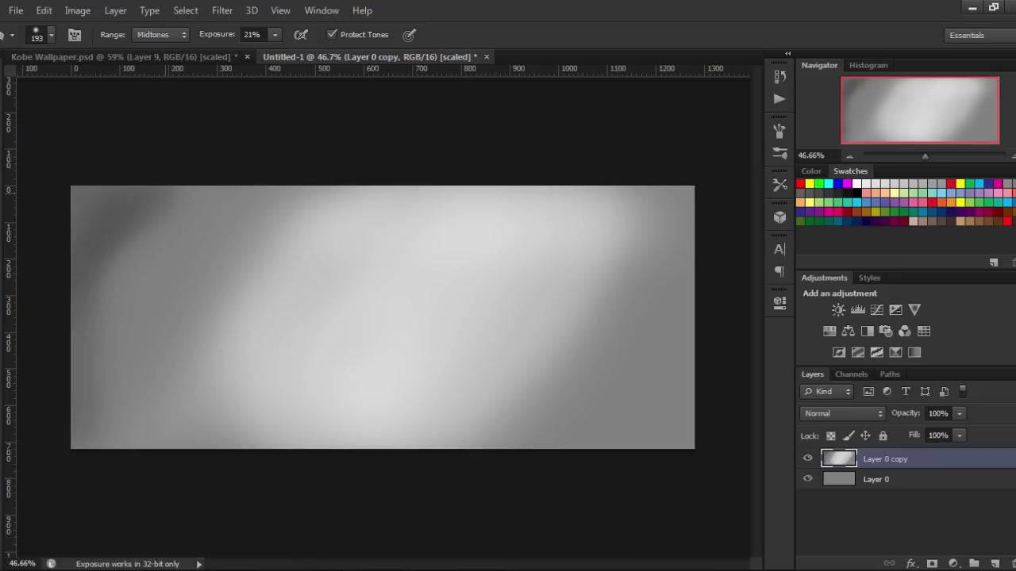
{"action": "key", "text": "ctrl+shift+z"}
{"action": "key", "text": "ctrl+shift+z"}
{"action": "key", "text": "ctrl+shift+z"}
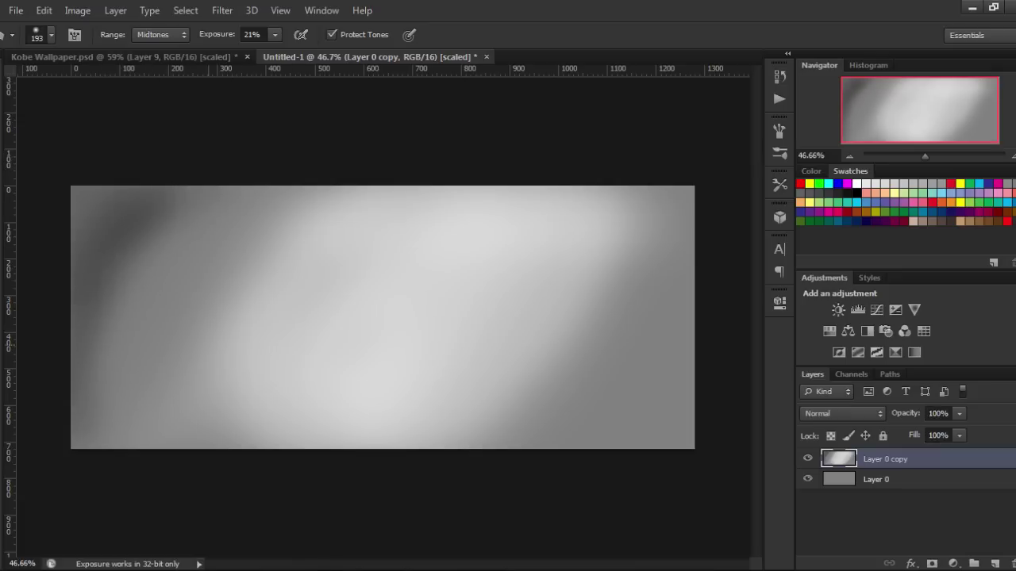
{"action": "key", "text": "ctrl+shift+z"}
{"action": "key", "text": "ctrl+shift+z"}
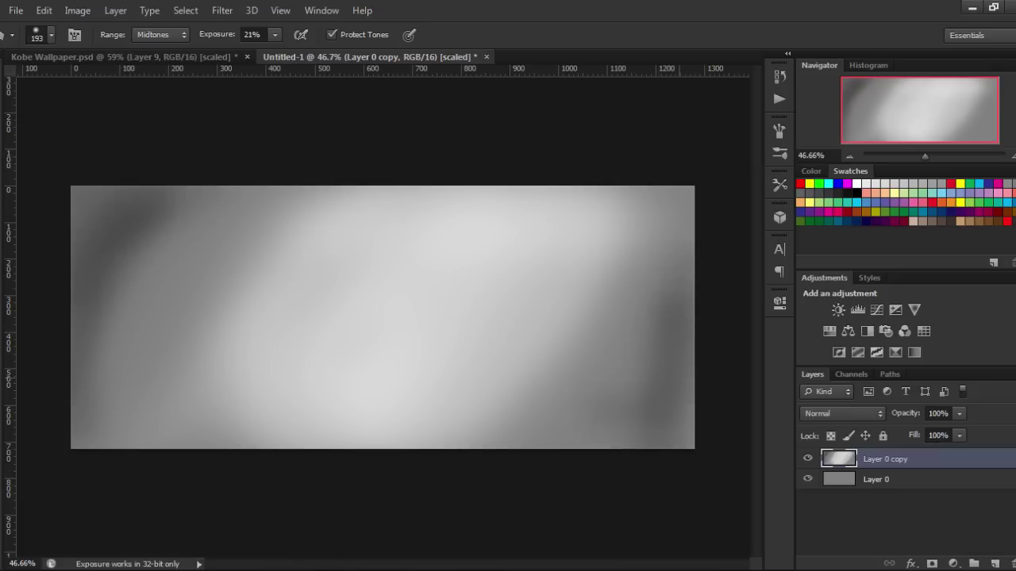
{"action": "key", "text": "ctrl+shift+z"}
{"action": "key", "text": "ctrl+shift+z"}
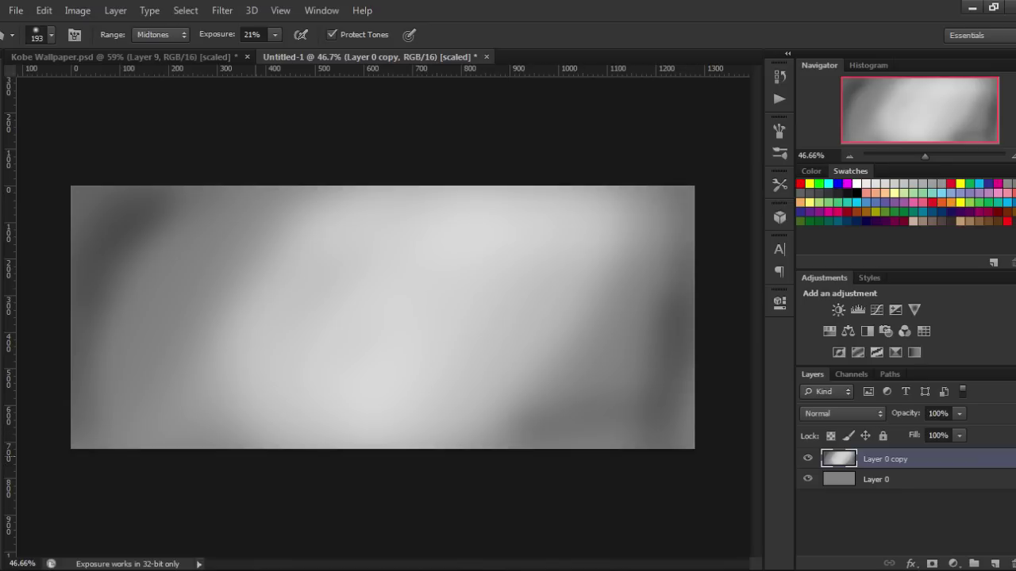
{"action": "key", "text": "ctrl+shift+z"}
{"action": "key", "text": "ctrl+shift+z"}
{"action": "key", "text": "ctrl+shift+z"}
{"action": "key", "text": "ctrl+shift+z"}
{"action": "key", "text": "ctrl+shift+z"}
{"action": "key", "text": "ctrl+shift+z"}
{"action": "key", "text": "ctrl+shift+z"}
{"action": "key", "text": "ctrl+shift+z"}
{"action": "key", "text": "ctrl+shift+z"}
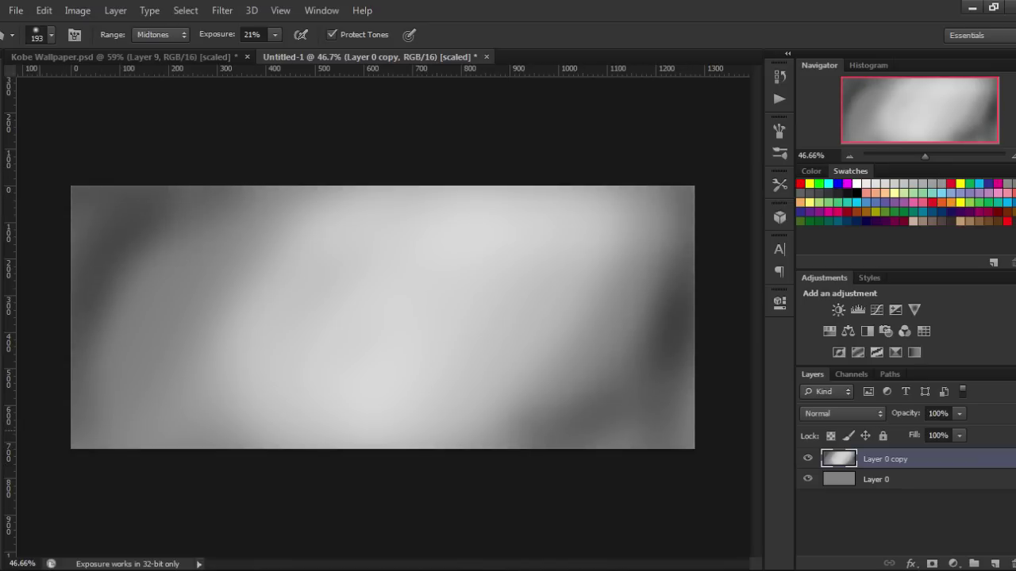
{"action": "key", "text": "ctrl+shift+z"}
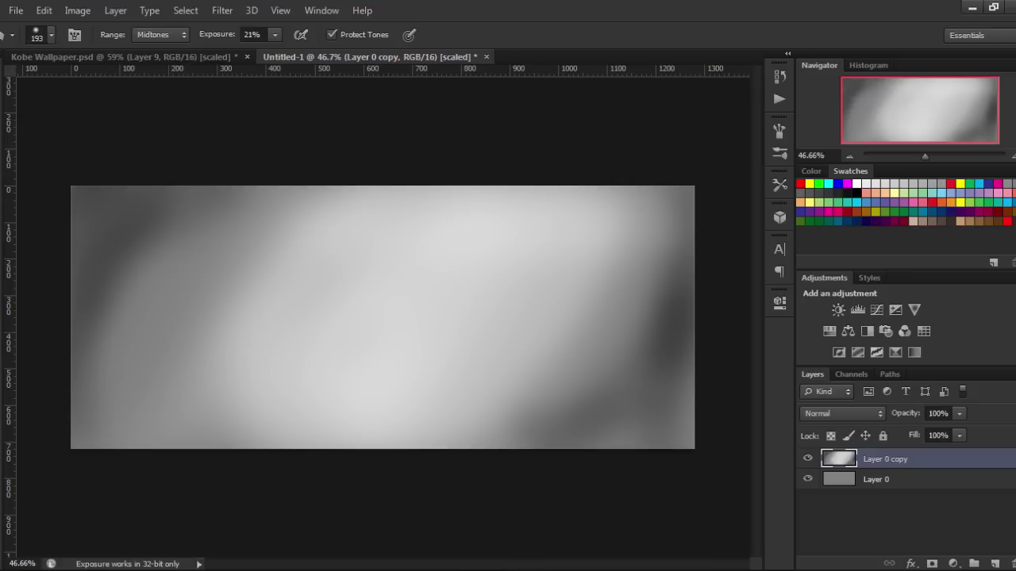
{"action": "key", "text": "ctrl+shift+z"}
{"action": "key", "text": "ctrl+shift+z"}
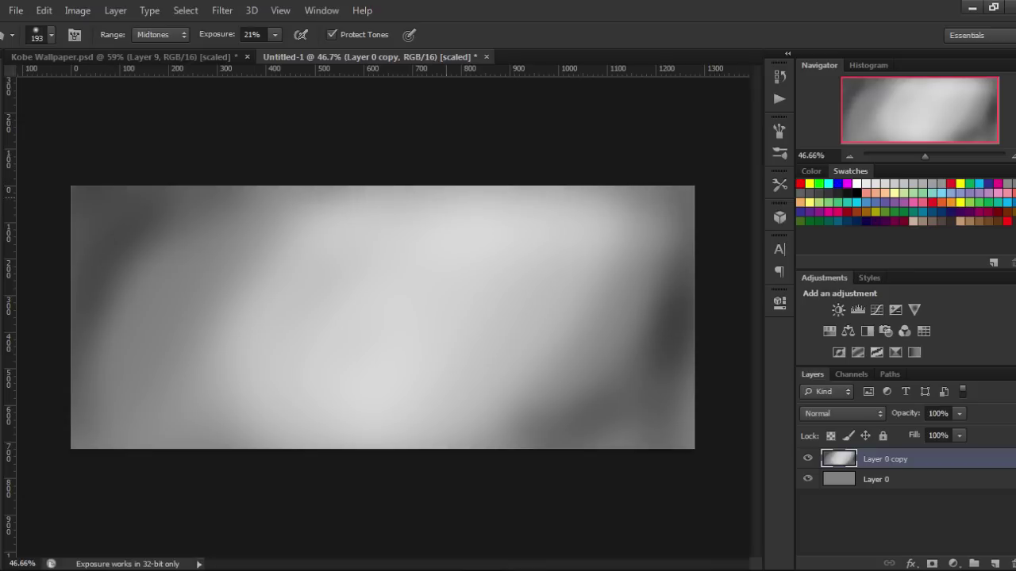
{"action": "key", "text": "ctrl+shift+z"}
{"action": "key", "text": "ctrl+shift+z"}
{"action": "key", "text": "ctrl+shift+z"}
{"action": "key", "text": "ctrl+shift+z"}
{"action": "key", "text": "ctrl+shift+z"}
{"action": "key", "text": "ctrl+shift+z"}
{"action": "key", "text": "ctrl+shift+z"}
{"action": "key", "text": "ctrl+shift+z"}
{"action": "key", "text": "ctrl+shift+z"}
{"action": "key", "text": "ctrl+shift+z"}
{"action": "key", "text": "ctrl+shift+z"}
{"action": "key", "text": "ctrl+shift+z"}
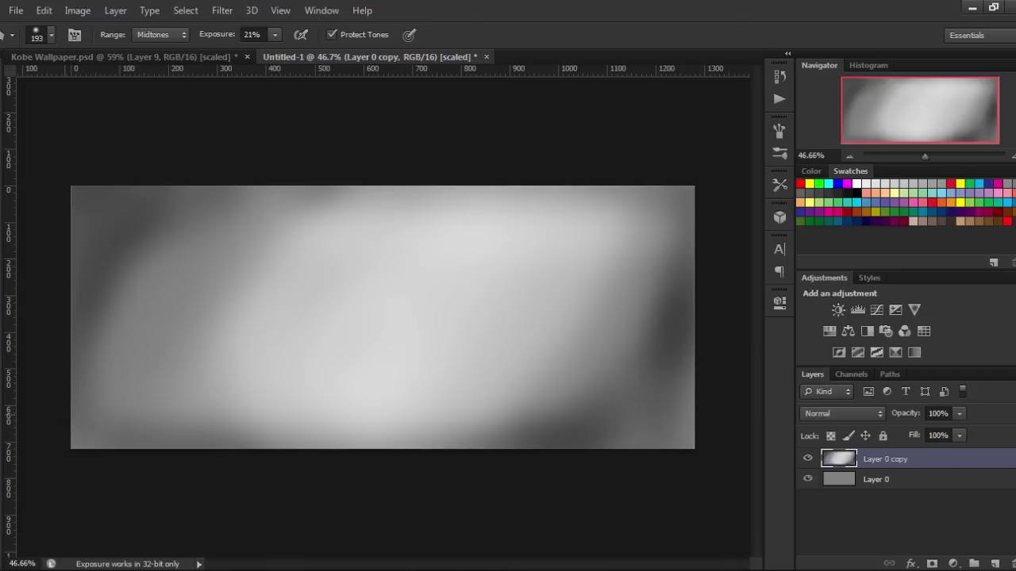
Step: Further darken the upper-left, the lower-right corner and the left side of the texture
{"action": "left_click_drag", "start_coordinate": [119, 269], "coordinate": [135, 286]}
{"action": "left_click_drag", "start_coordinate": [224, 222], "coordinate": [146, 276]}
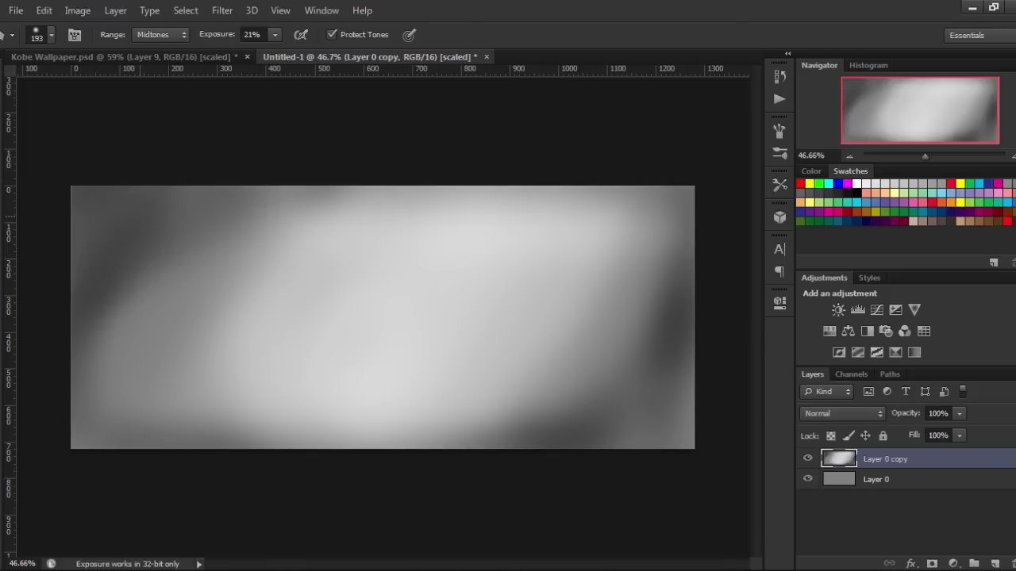
{"action": "left_click_drag", "start_coordinate": [668, 421], "coordinate": [682, 432]}
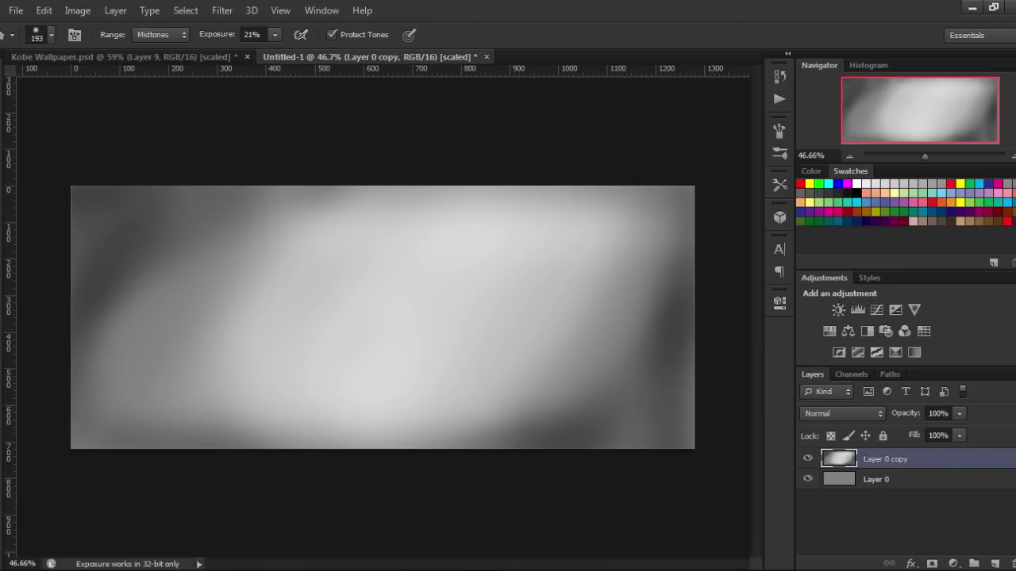
{"action": "mouse_move", "coordinate": [576, 438]}
{"action": "left_mouse_down"}
{"action": "mouse_move", "coordinate": [627, 400]}
{"action": "mouse_move", "coordinate": [639, 341]}
{"action": "left_mouse_up"}
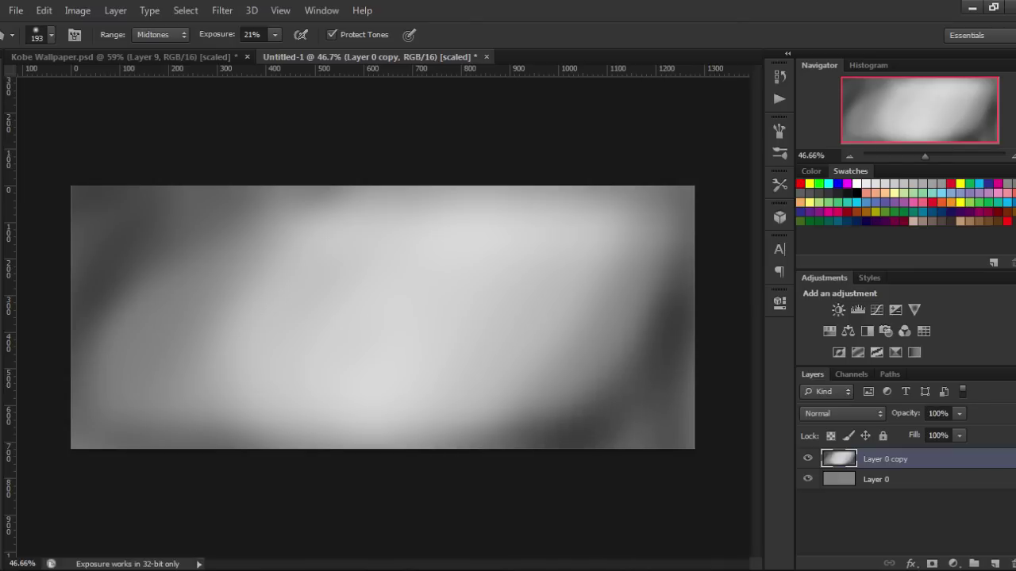
{"action": "scroll", "coordinate": [382, 317], "scroll_direction": "up", "scroll_amount": 3}
{"action": "scroll", "coordinate": [382, 317], "scroll_direction": "down", "scroll_amount": 4}
{"action": "scroll", "coordinate": [383, 317], "scroll_direction": "down", "scroll_amount": 2}
{"action": "scroll", "coordinate": [382, 317], "scroll_direction": "up", "scroll_amount": 2}
{"action": "left_click_drag", "start_coordinate": [171, 342], "coordinate": [233, 238]}
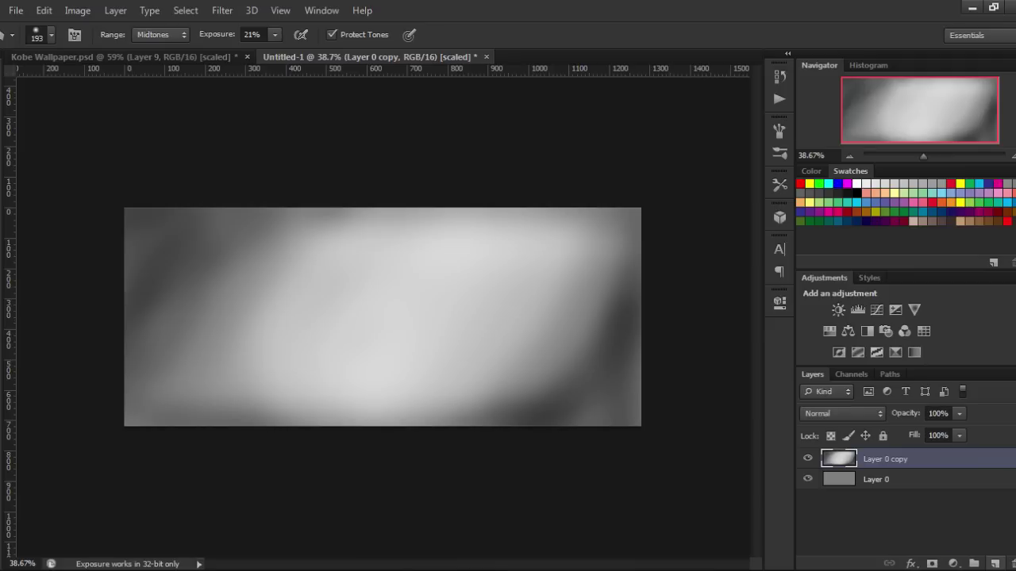
Step: Add an empty Layer 1, delete it again, and switch back to Chrome
{"action": "left_click", "coordinate": [995, 563]}
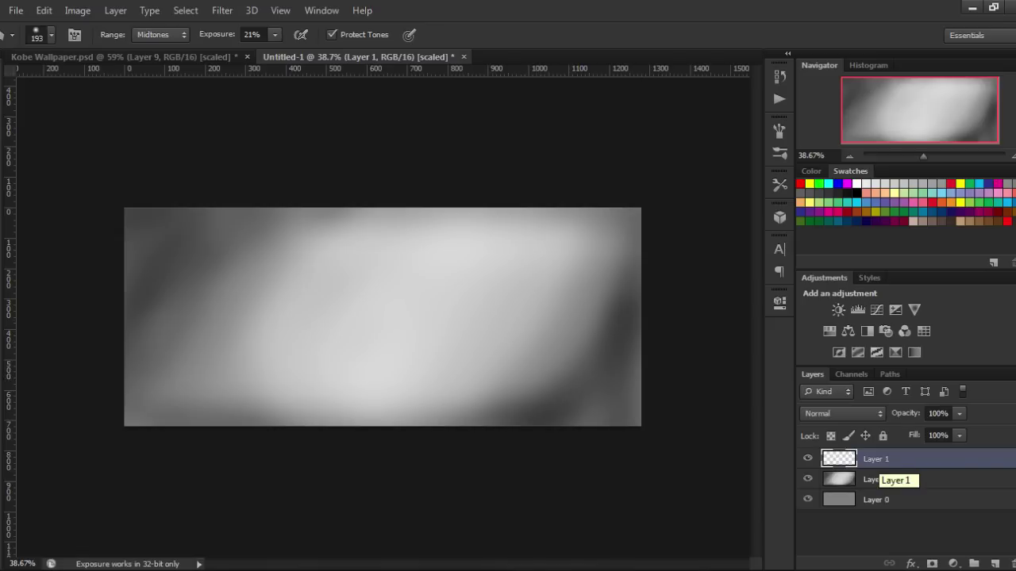
{"action": "key", "text": "Delete"}
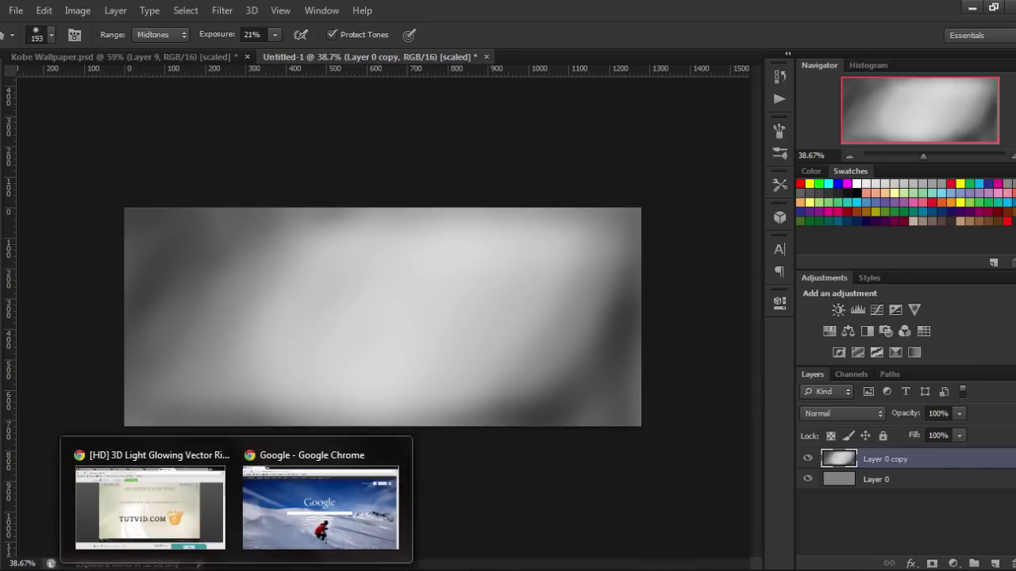
{"action": "left_click", "coordinate": [320, 500]}
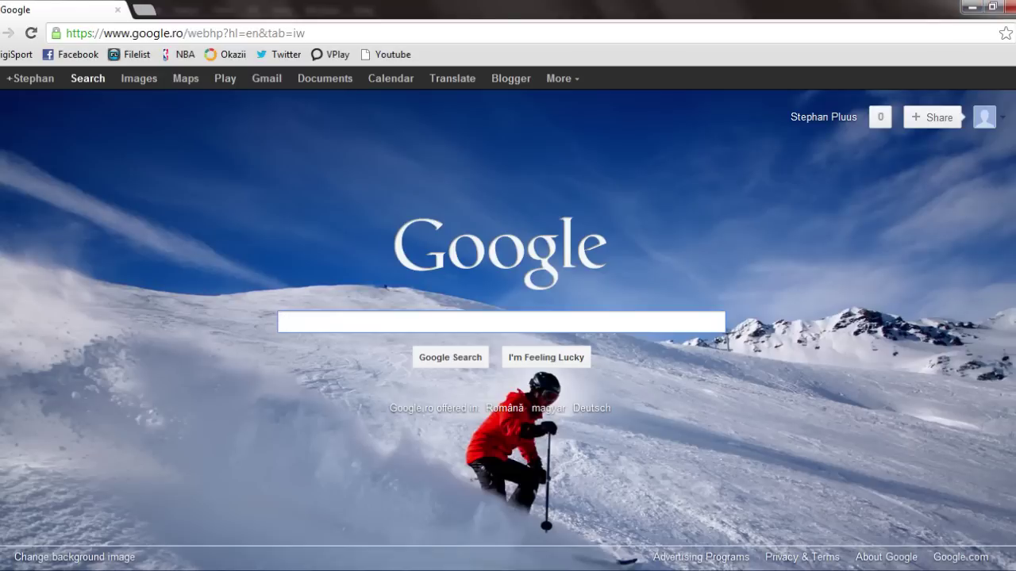
Step: Search Google Images for 'concrete wall' and scroll through the results
{"action": "type", "text": "concrete "}
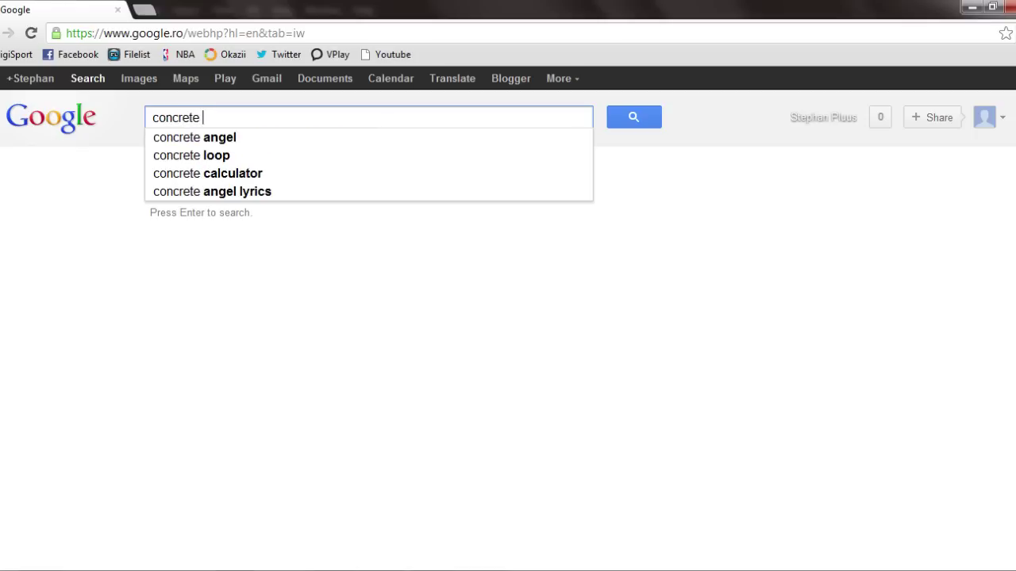
{"action": "type", "text": "wal"}
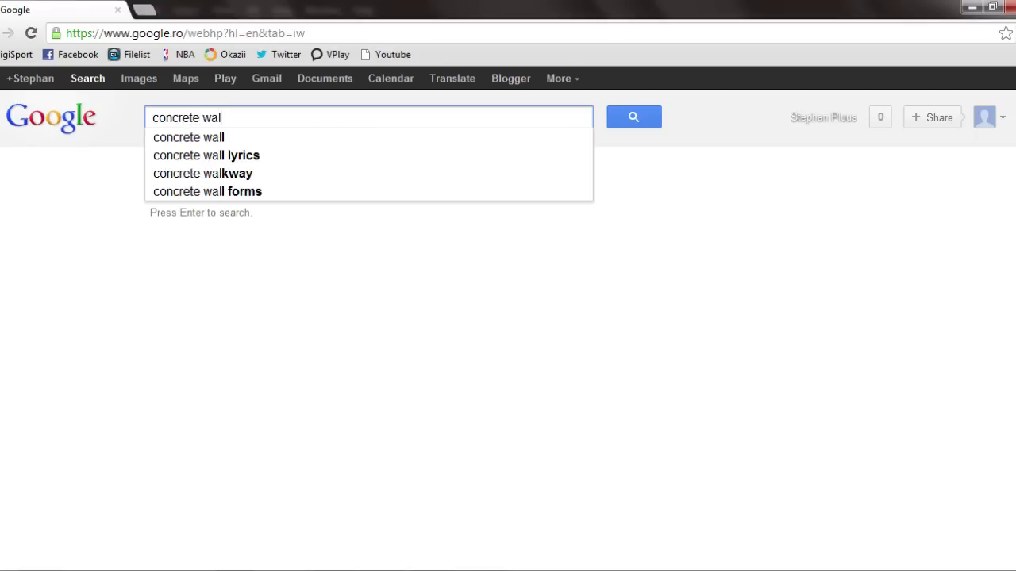
{"action": "type", "text": "l"}
{"action": "key", "text": "Return"}
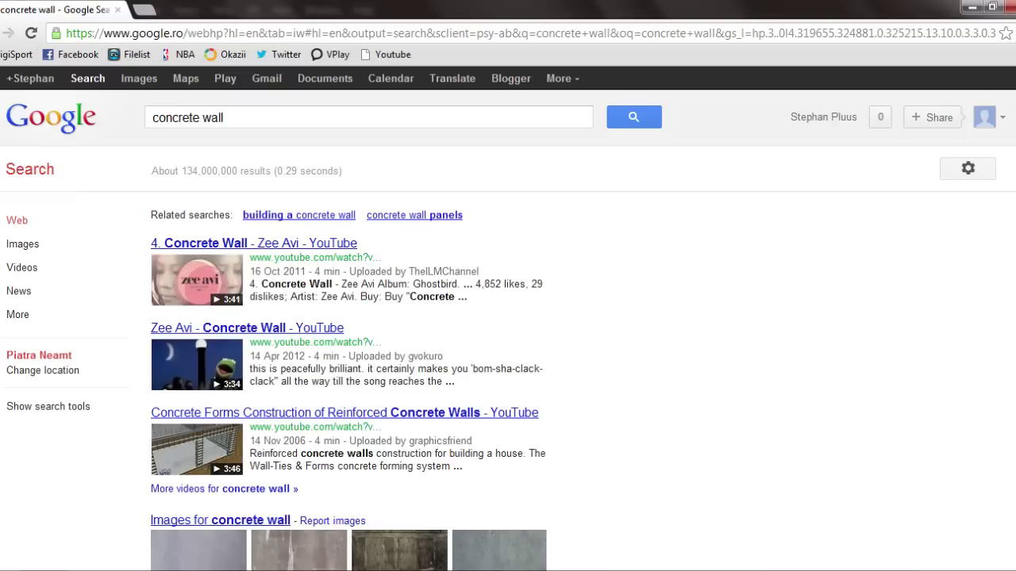
{"action": "left_click", "coordinate": [139, 78]}
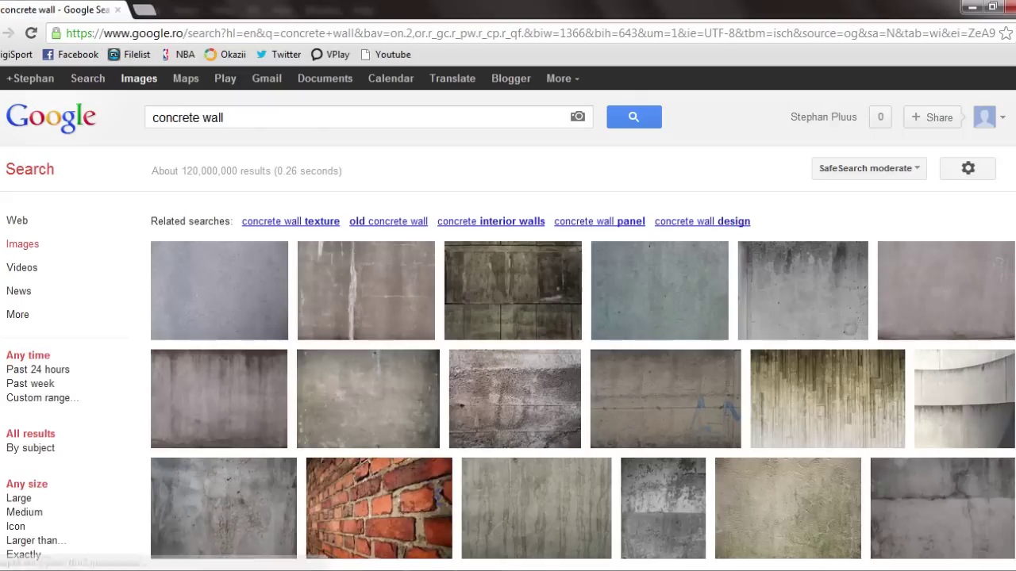
{"action": "scroll", "coordinate": [508, 318], "scroll_direction": "down", "scroll_amount": 1}
{"action": "scroll", "coordinate": [507, 317], "scroll_direction": "down", "scroll_amount": 1}
{"action": "scroll", "coordinate": [507, 318], "scroll_direction": "down", "scroll_amount": 3}
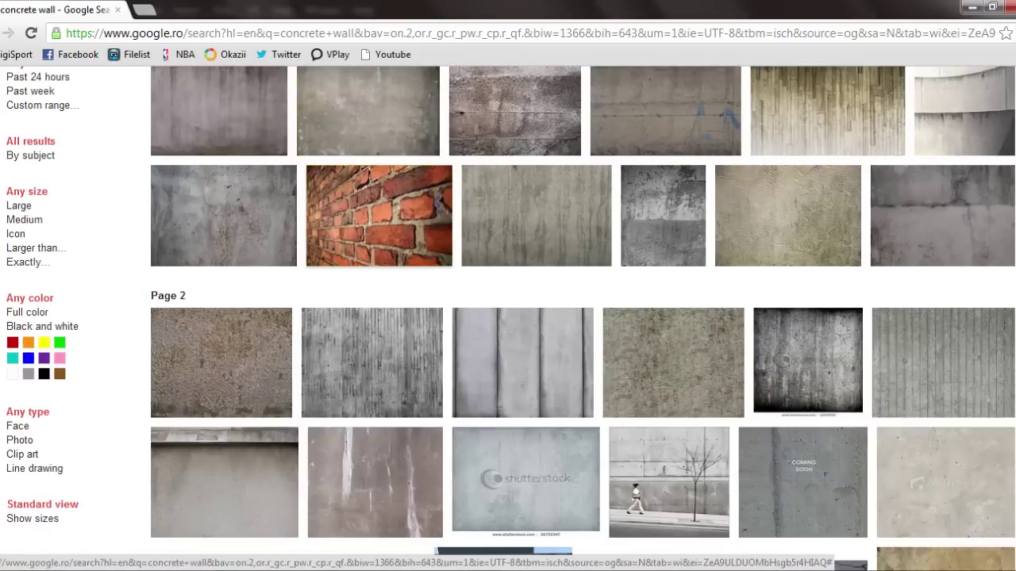
{"action": "scroll", "coordinate": [507, 317], "scroll_direction": "down", "scroll_amount": 1}
{"action": "scroll", "coordinate": [371, 238], "scroll_direction": "down", "scroll_amount": 1}
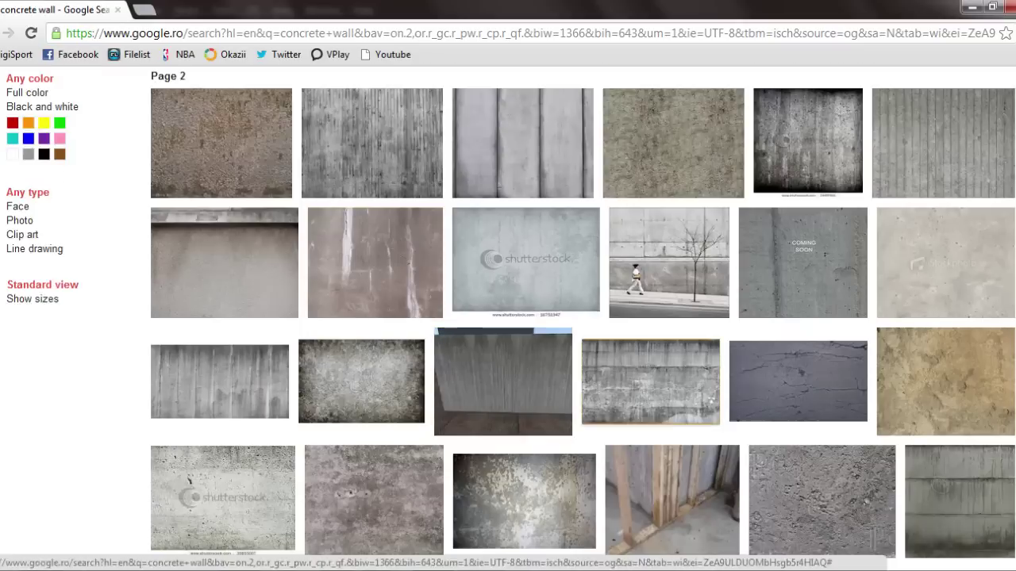
{"action": "scroll", "coordinate": [372, 238], "scroll_direction": "down", "scroll_amount": 4}
{"action": "scroll", "coordinate": [378, 281], "scroll_direction": "down", "scroll_amount": 2}
{"action": "scroll", "coordinate": [378, 281], "scroll_direction": "down", "scroll_amount": 2}
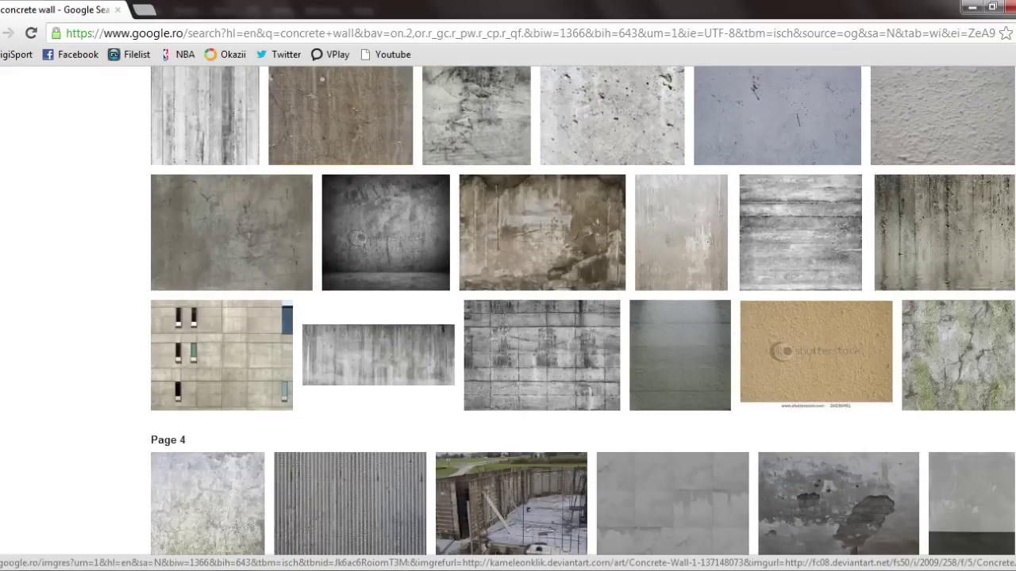
{"action": "scroll", "coordinate": [378, 282], "scroll_direction": "down", "scroll_amount": 2}
{"action": "scroll", "coordinate": [378, 282], "scroll_direction": "down", "scroll_amount": 5}
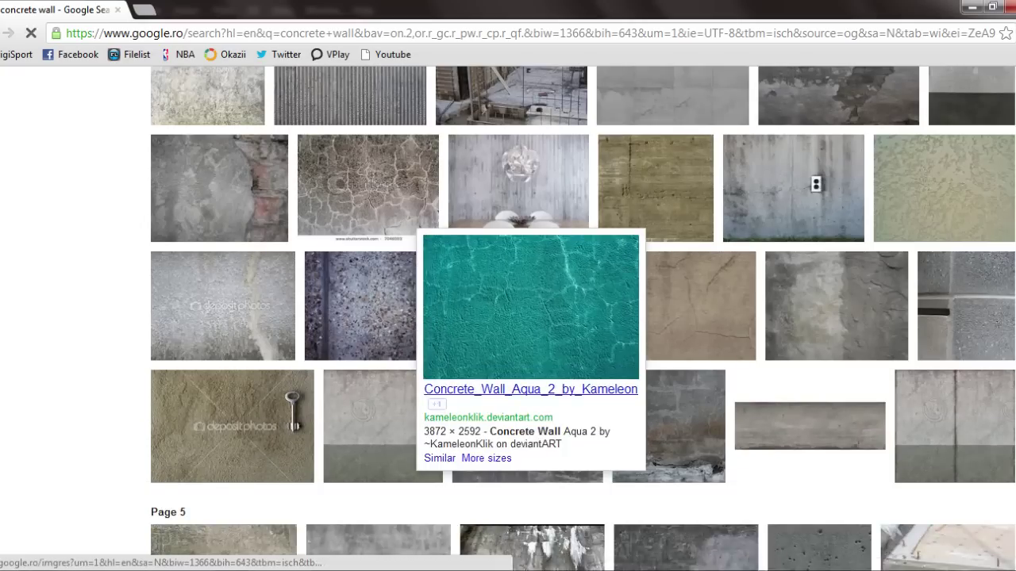
Step: View the teal cracked concrete texture full size, go back to the results, and minimize Chrome
{"action": "left_click", "coordinate": [530, 307]}
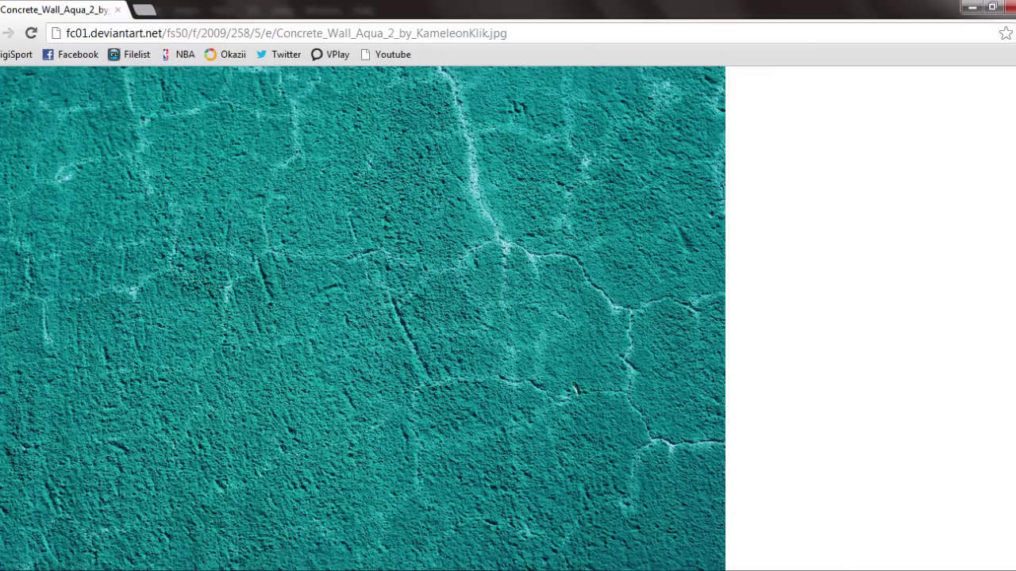
{"action": "key", "text": "super+Down"}
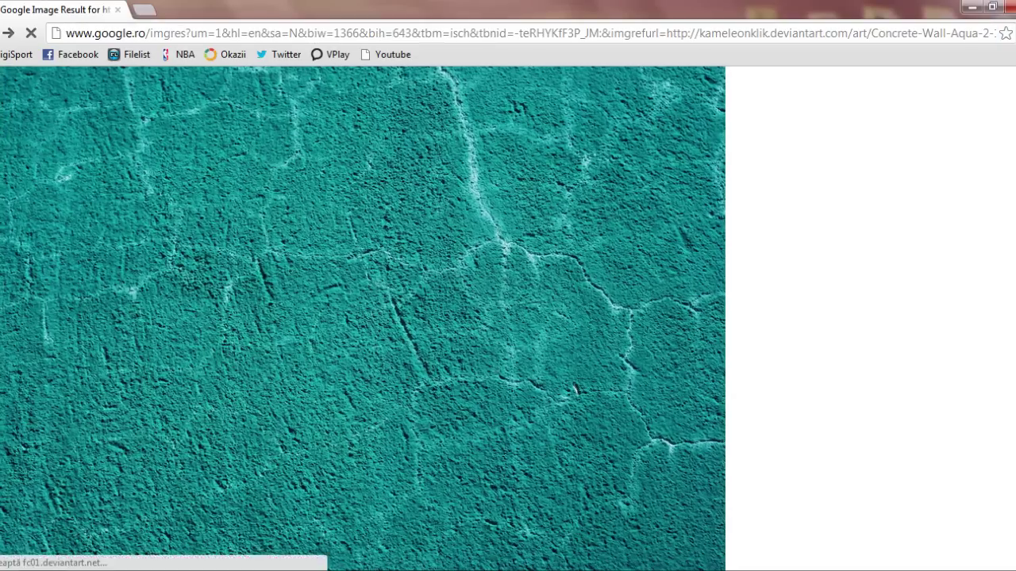
{"action": "key", "text": "alt+Left"}
{"action": "key", "text": "alt+Left"}
{"action": "scroll", "coordinate": [502, 289], "scroll_direction": "up", "scroll_amount": 1}
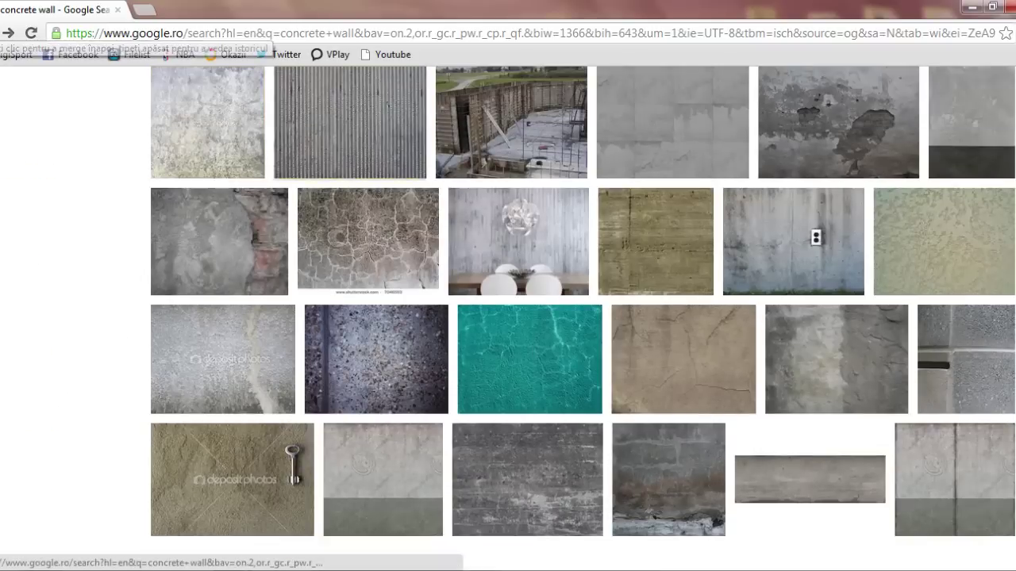
{"action": "scroll", "coordinate": [503, 289], "scroll_direction": "up", "scroll_amount": 3}
{"action": "scroll", "coordinate": [502, 289], "scroll_direction": "up", "scroll_amount": 5}
{"action": "scroll", "coordinate": [502, 289], "scroll_direction": "up", "scroll_amount": 3}
{"action": "scroll", "coordinate": [502, 288], "scroll_direction": "up", "scroll_amount": 2}
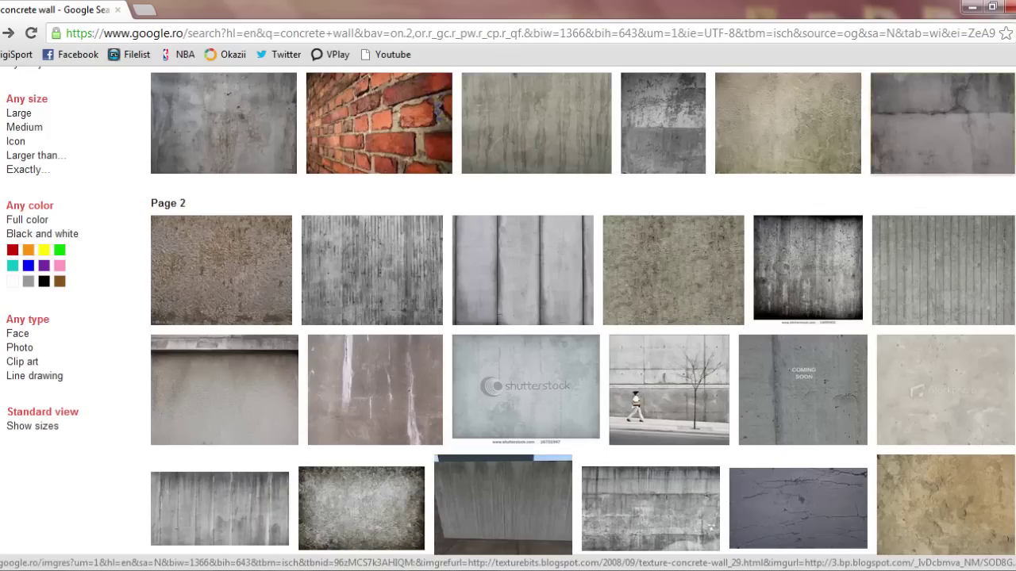
{"action": "left_click", "coordinate": [972, 6]}
Step: Drag Concrete_Wall_Aqua_2_by_KameleonKlik.jpg from the desktop into Photoshop's tab area
{"action": "mouse_move", "coordinate": [12, 229]}
{"action": "left_mouse_down"}
{"action": "mouse_move", "coordinate": [471, 468]}
{"action": "mouse_move", "coordinate": [389, 565]}
{"action": "left_mouse_up"}
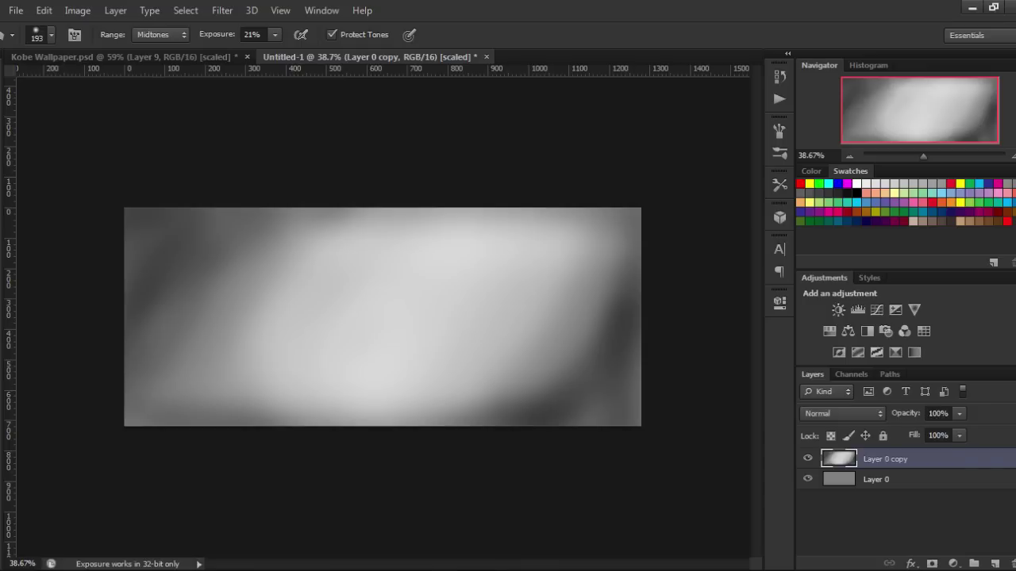
{"action": "left_click_drag", "start_coordinate": [389, 565], "coordinate": [635, 73]}
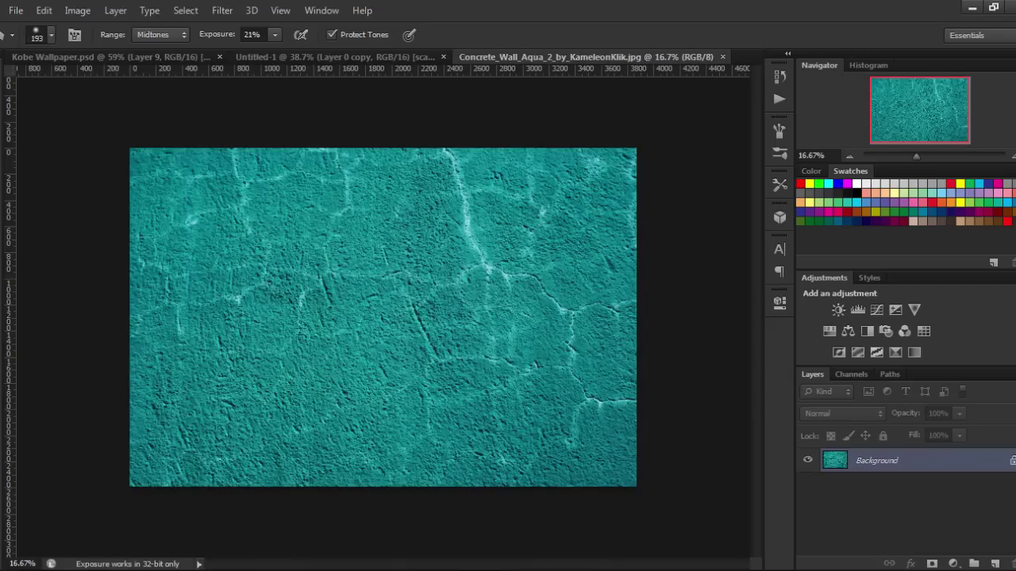
Step: Convert the concrete photo's Background into Layer 0, select all, and return to Untitled-1
{"action": "key", "text": "v"}
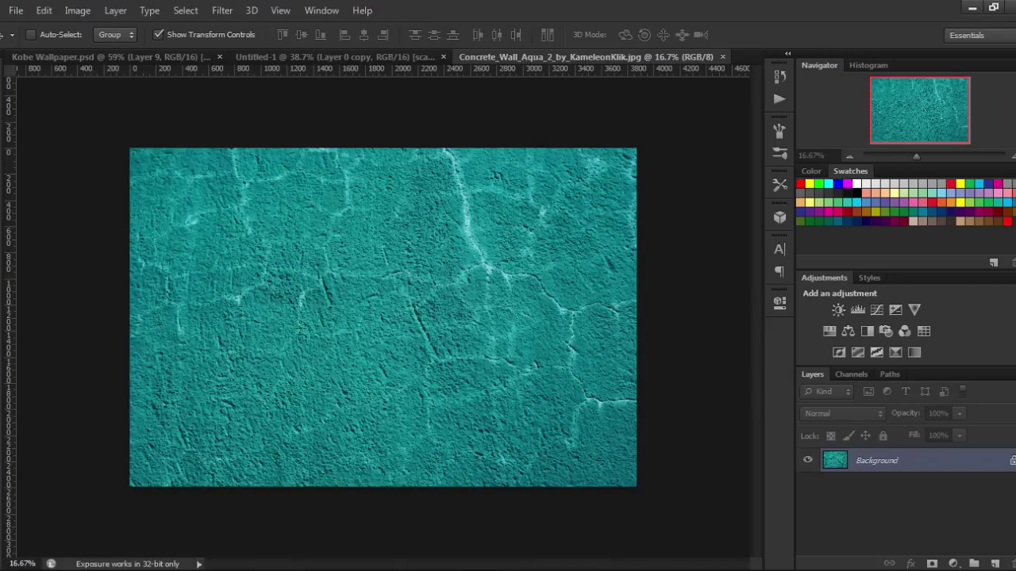
{"action": "double_click", "coordinate": [877, 460]}
{"action": "key", "text": "Return"}
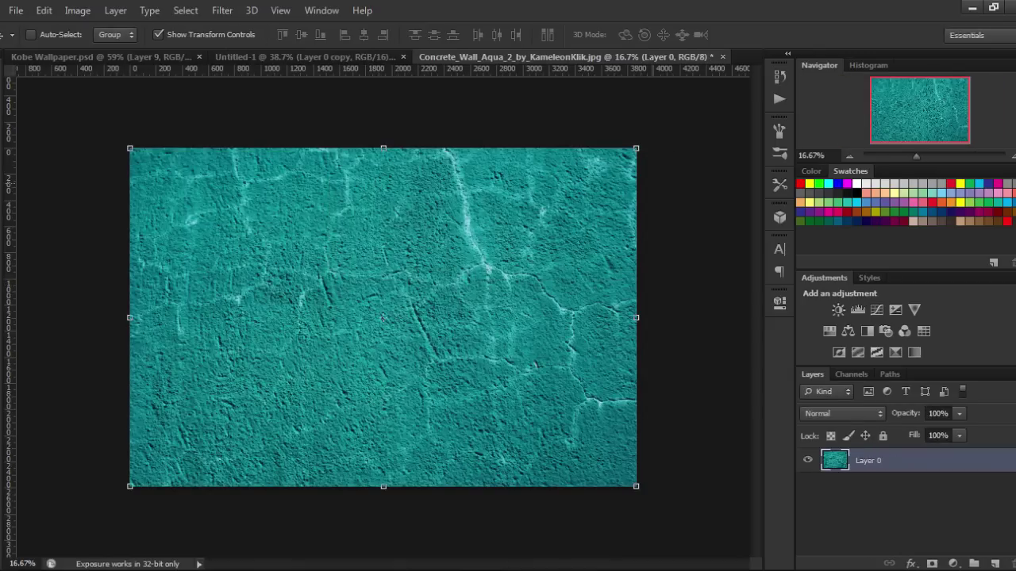
{"action": "key", "text": "ctrl+a"}
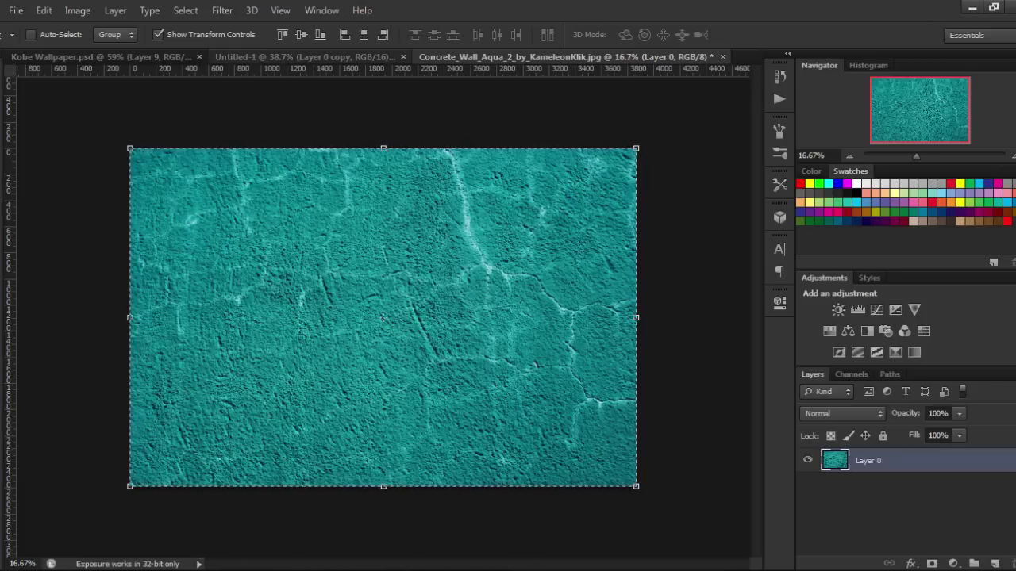
{"action": "left_click", "coordinate": [302, 57]}
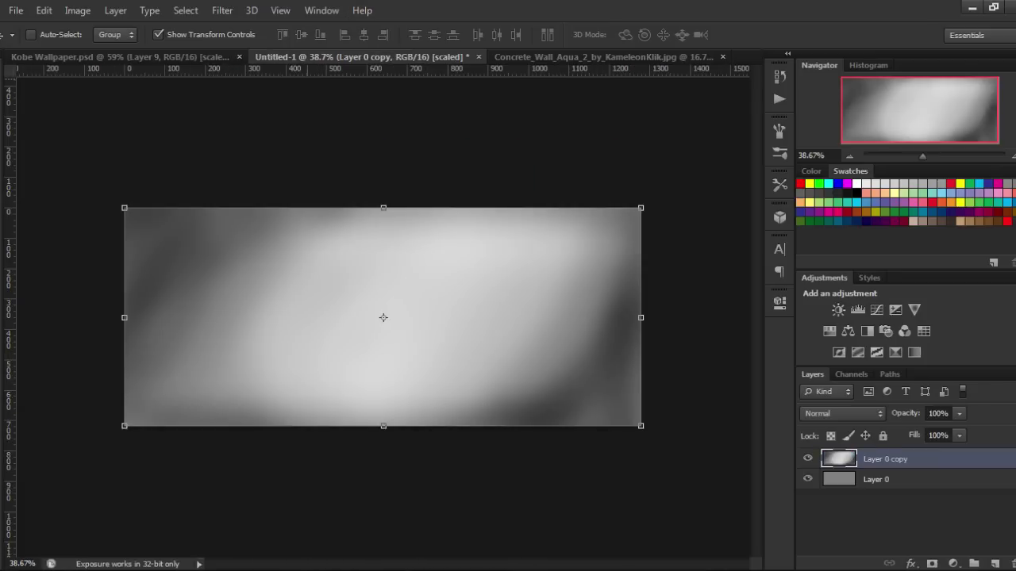
Step: Bring the teal concrete texture in as Layer 1 and reset its rotation to 0°
{"action": "left_click_drag", "start_coordinate": [383, 318], "coordinate": [195, 273]}
{"action": "left_click_drag", "start_coordinate": [383, 317], "coordinate": [318, 207]}
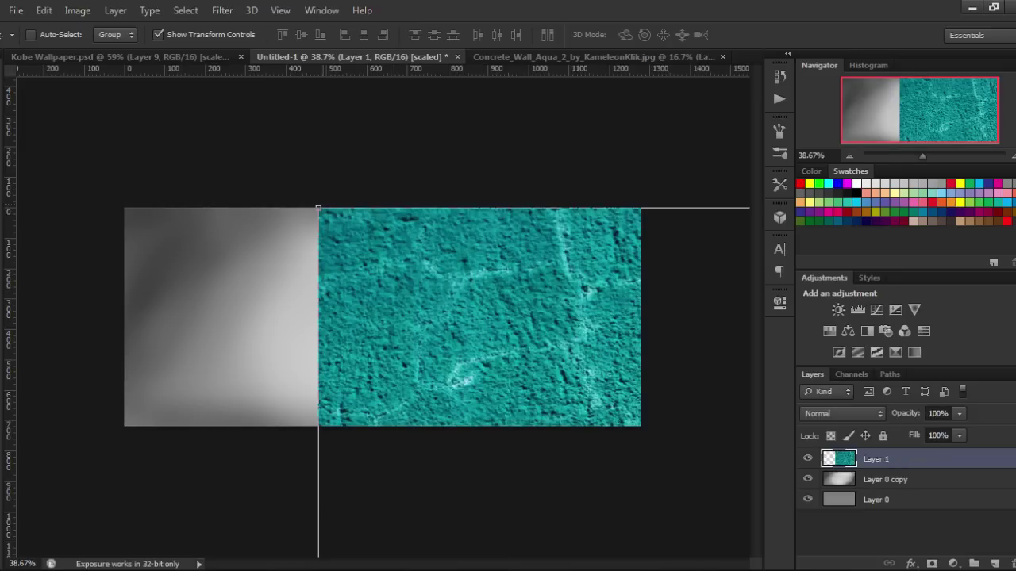
{"action": "key", "text": "ctrl+t"}
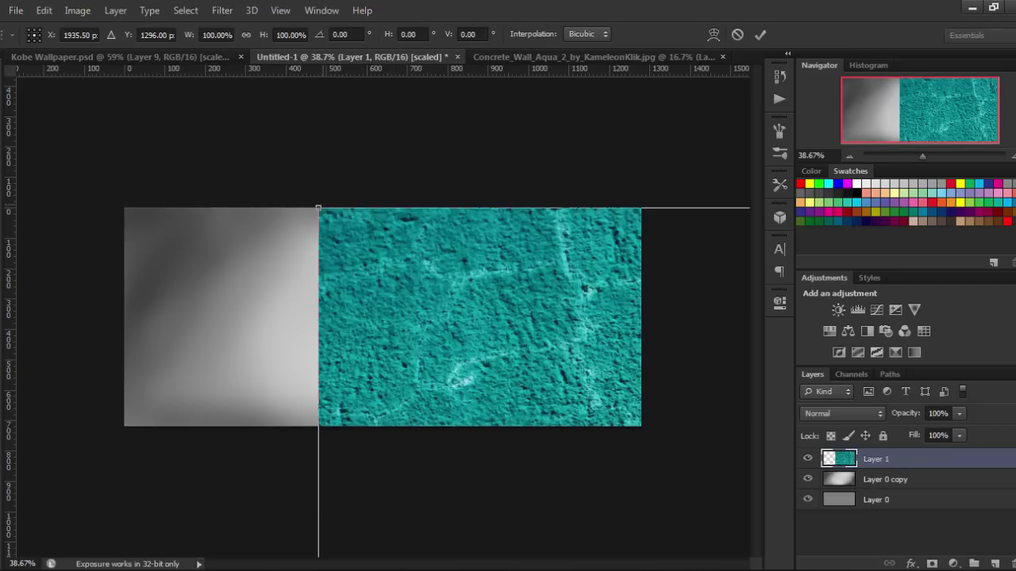
{"action": "left_click_drag", "start_coordinate": [507, 369], "coordinate": [191, 123]}
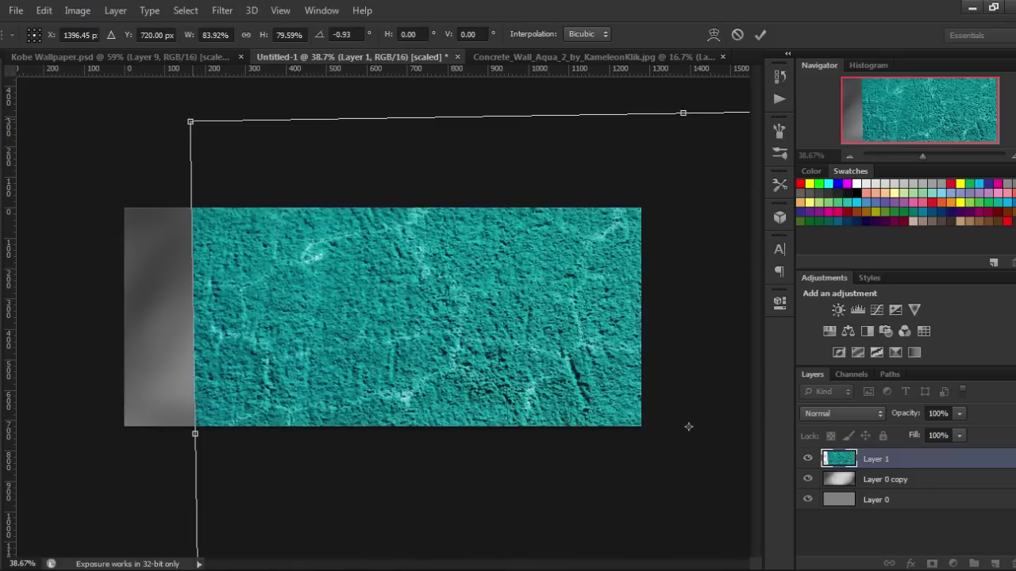
{"action": "mouse_move", "coordinate": [190, 122]}
{"action": "left_mouse_down"}
{"action": "mouse_move", "coordinate": [595, 369]}
{"action": "mouse_move", "coordinate": [250, 207]}
{"action": "left_mouse_up"}
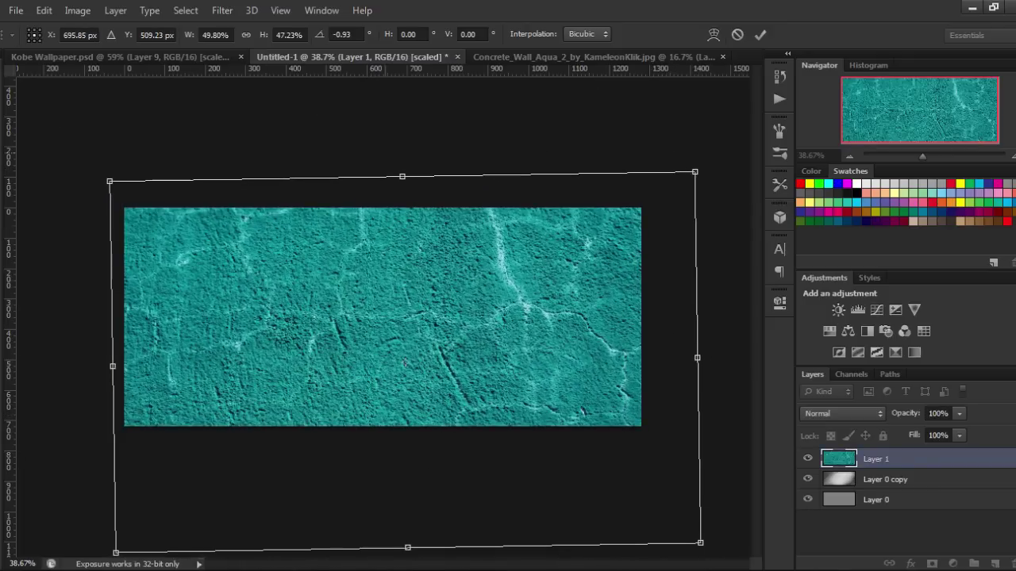
{"action": "left_click_drag", "start_coordinate": [412, 155], "coordinate": [416, 154]}
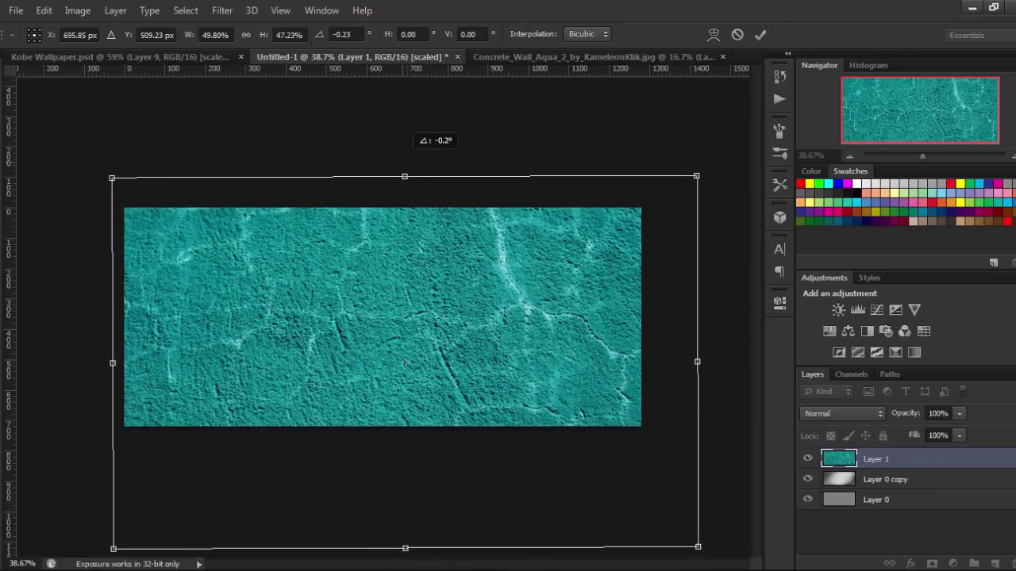
{"action": "left_click_drag", "start_coordinate": [415, 155], "coordinate": [401, 155]}
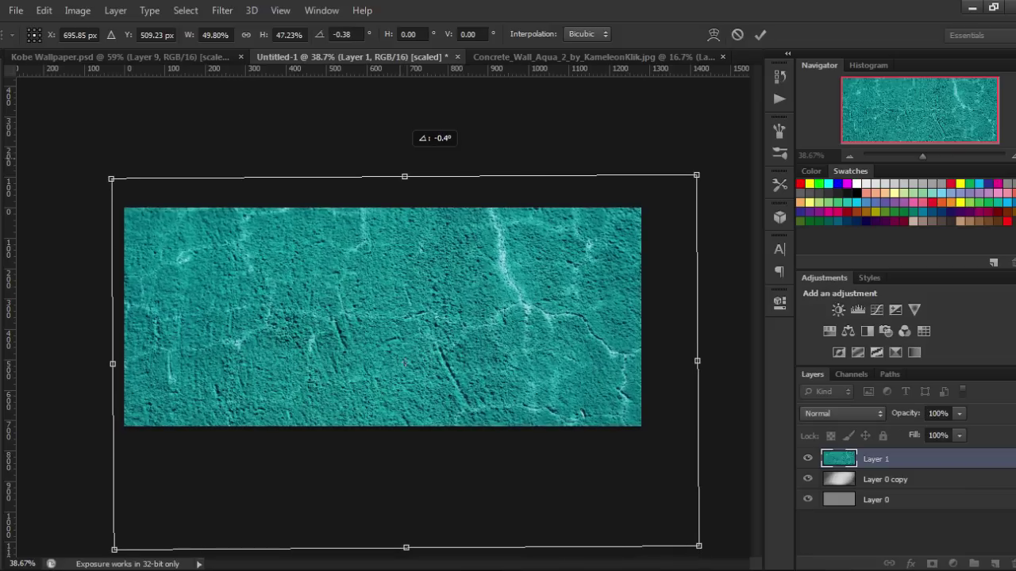
{"action": "double_click", "coordinate": [343, 34]}
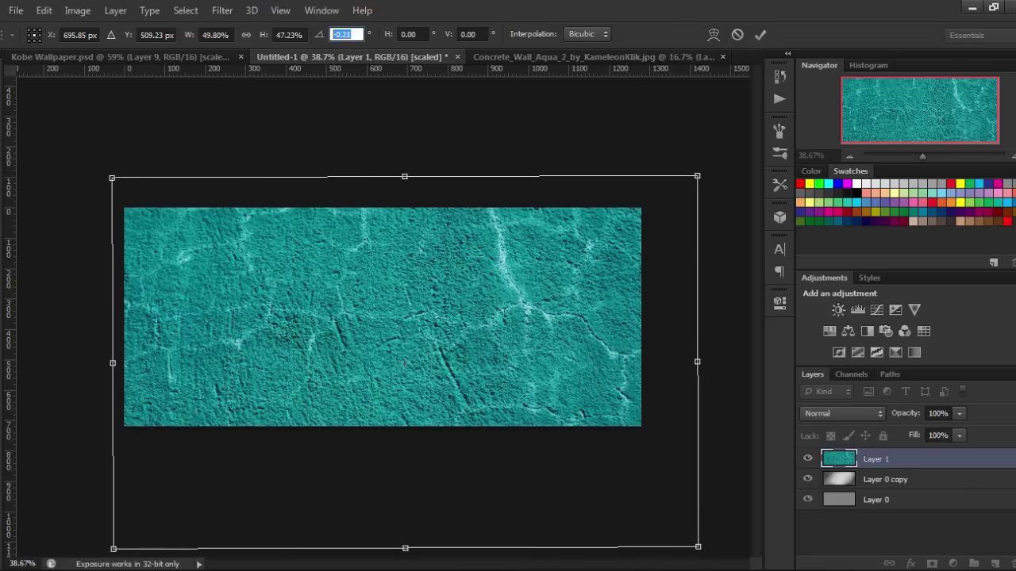
{"action": "type", "text": "0"}
{"action": "key", "text": "Return"}
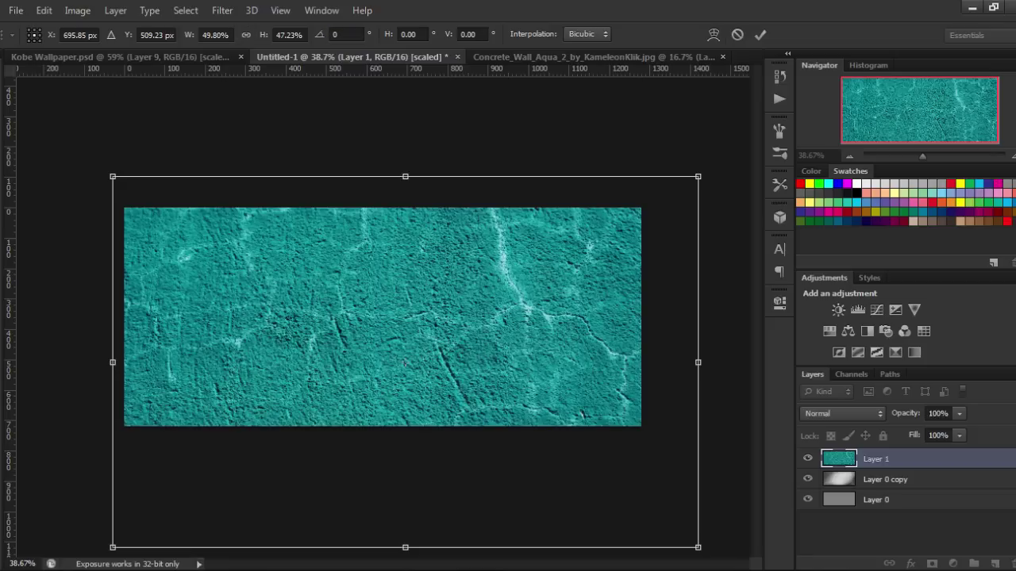
Step: Scale the teal texture to fill the canvas edges and blend Layer 1 in Overlay mode
{"action": "left_click_drag", "start_coordinate": [113, 176], "coordinate": [318, 307]}
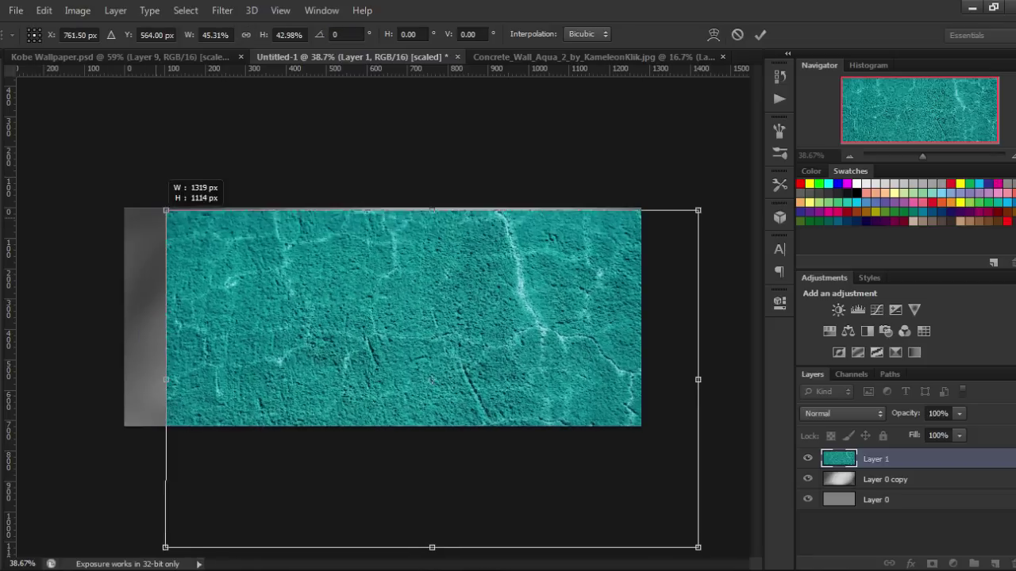
{"action": "mouse_move", "coordinate": [445, 345]}
{"action": "left_mouse_down"}
{"action": "mouse_move", "coordinate": [272, 272]}
{"action": "mouse_move", "coordinate": [316, 247]}
{"action": "left_mouse_up"}
{"action": "left_click_drag", "start_coordinate": [566, 329], "coordinate": [640, 328]}
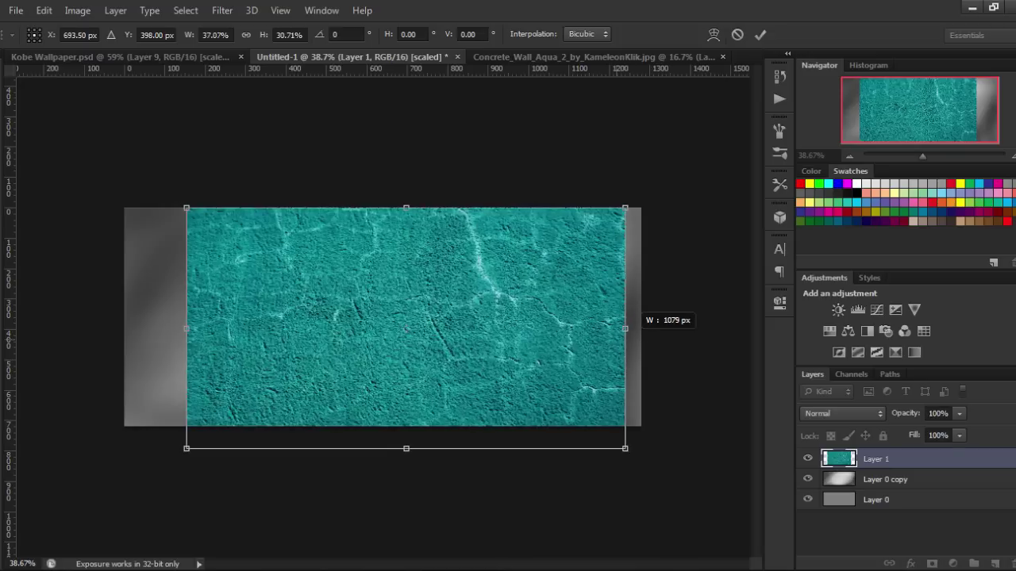
{"action": "left_click_drag", "start_coordinate": [185, 329], "coordinate": [123, 329]}
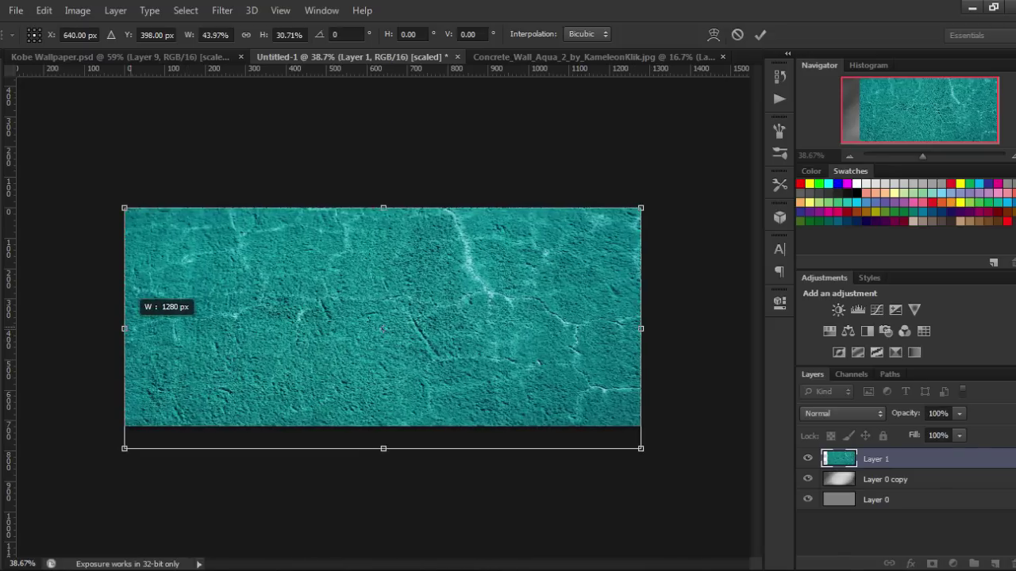
{"action": "left_click_drag", "start_coordinate": [383, 449], "coordinate": [383, 426]}
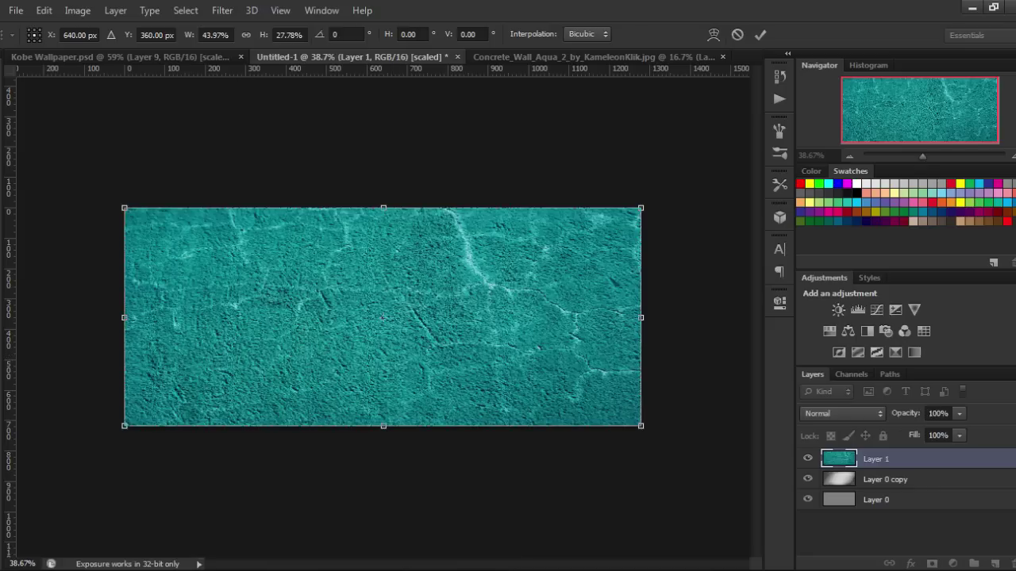
{"action": "left_click", "coordinate": [841, 414]}
{"action": "left_click", "coordinate": [817, 197]}
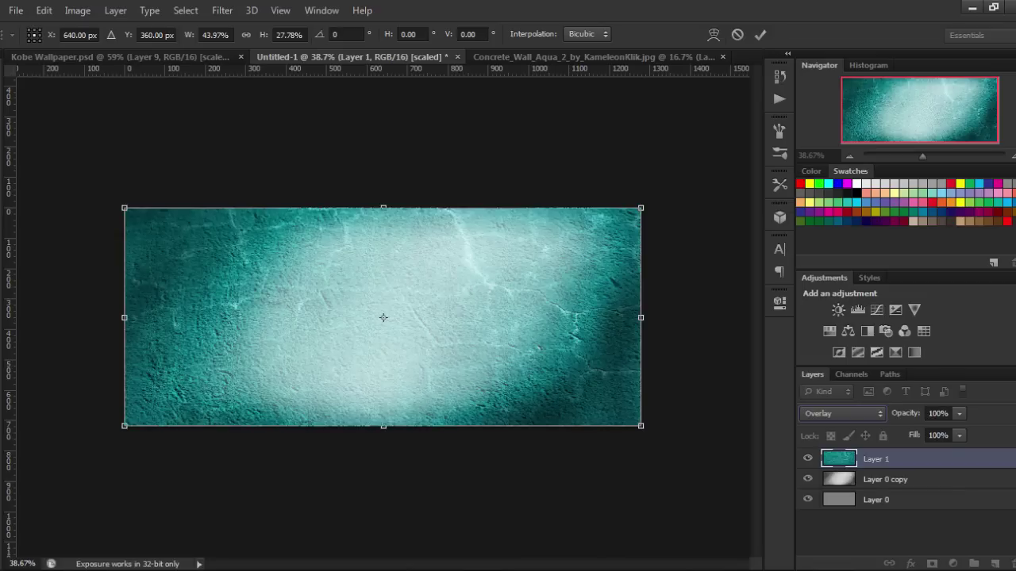
Step: Return Layer 1 to Normal blending, commit the texture resize, and add empty Layer 2
{"action": "key", "text": "shift+alt+n"}
{"action": "key", "text": "Escape"}
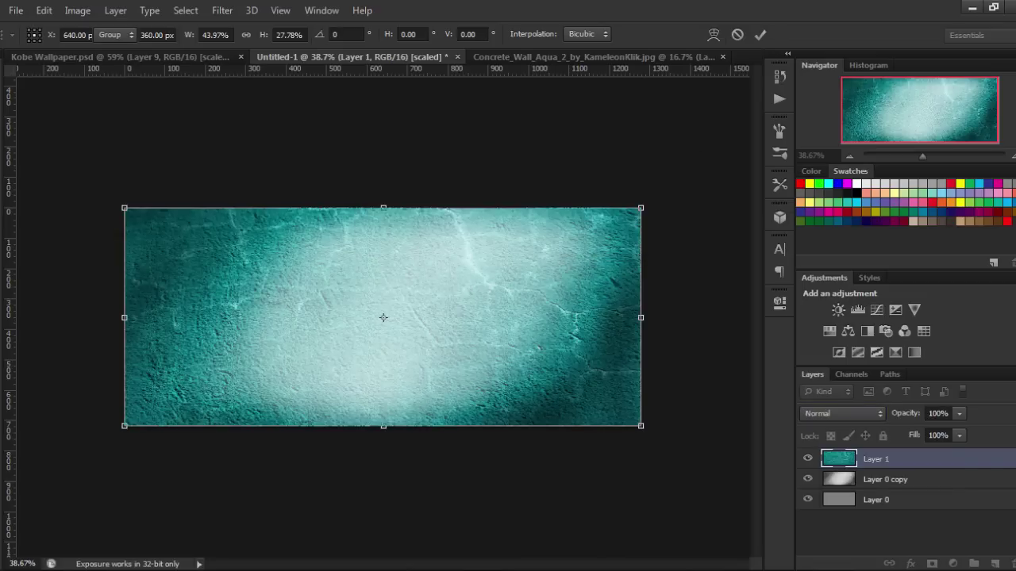
{"action": "key", "text": "Return"}
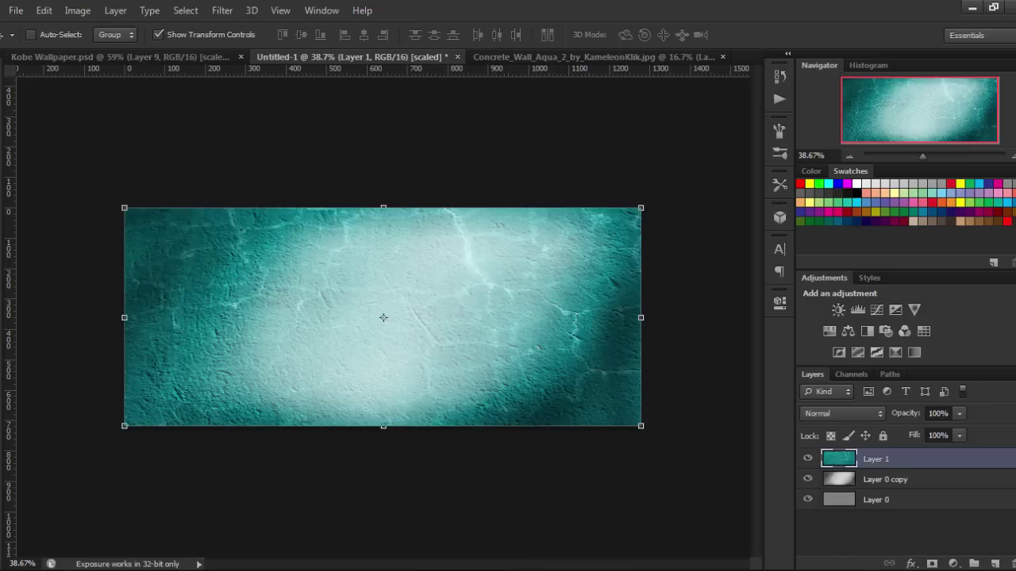
{"action": "left_click", "coordinate": [994, 563]}
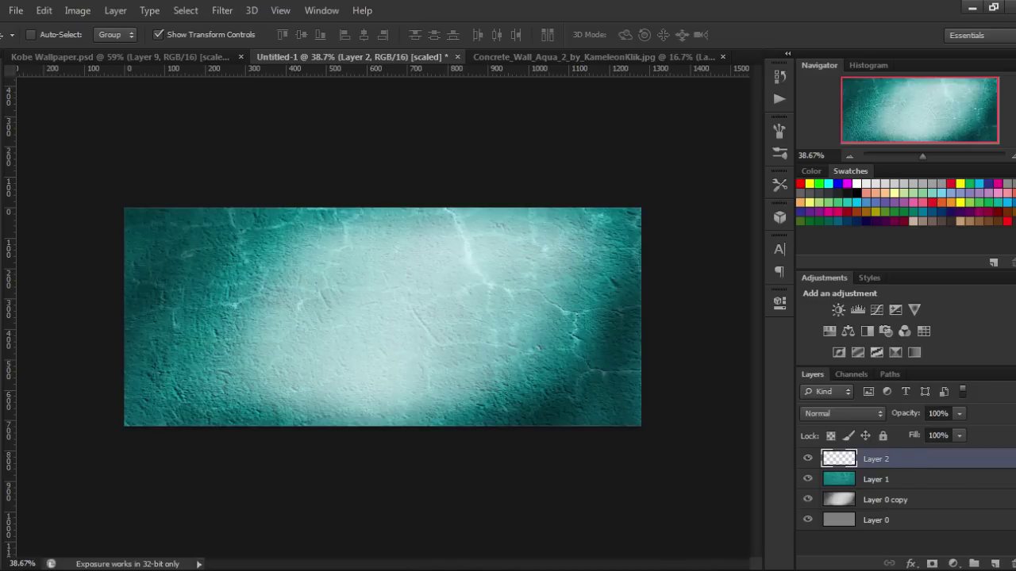
Step: With the Brush tool, load the Grunge Brushes set into the brush presets
{"action": "key", "text": "b"}
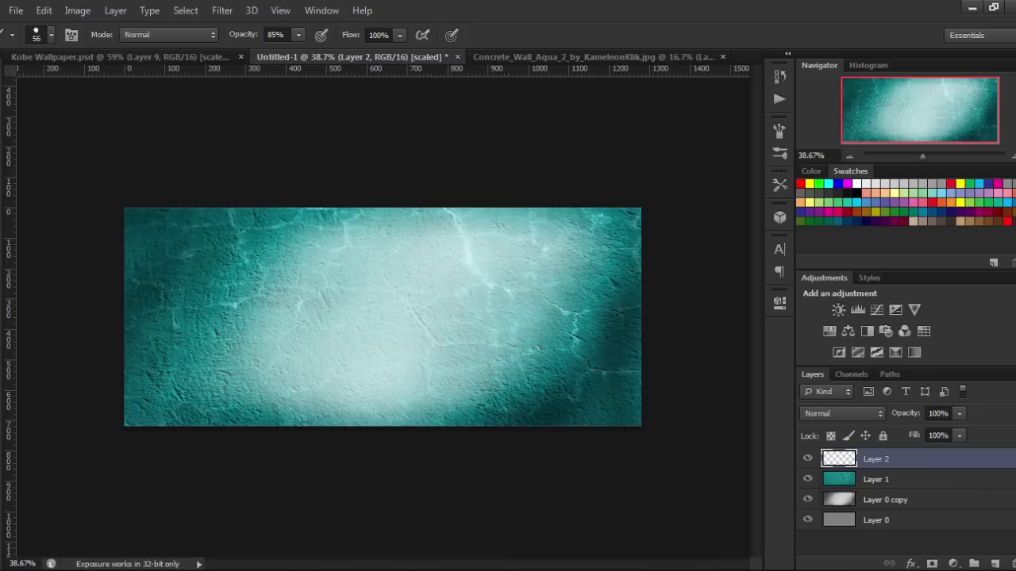
{"action": "left_click", "coordinate": [51, 35]}
{"action": "scroll", "coordinate": [76, 194], "scroll_direction": "down", "scroll_amount": 5}
{"action": "scroll", "coordinate": [75, 194], "scroll_direction": "down", "scroll_amount": 5}
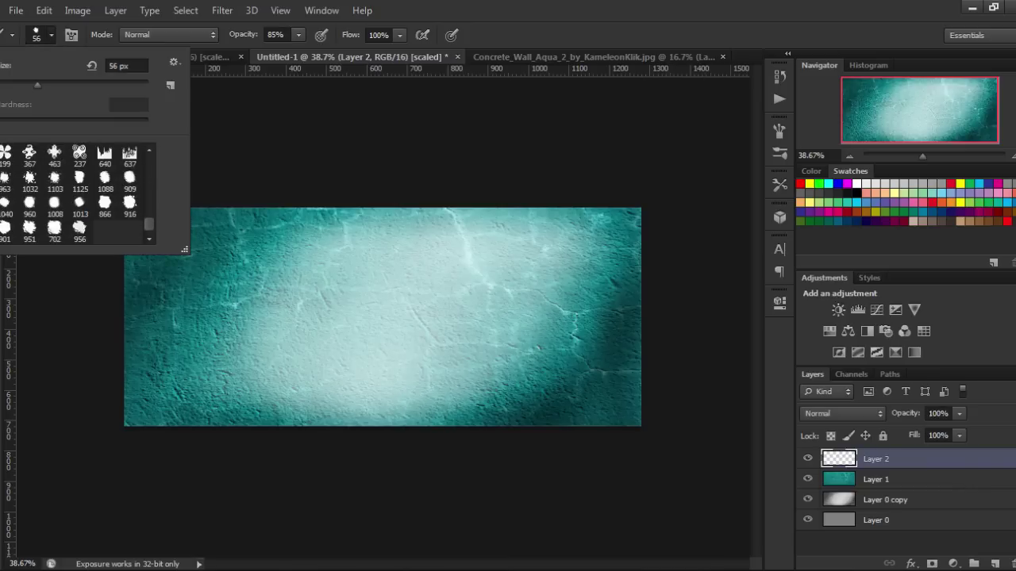
{"action": "left_click", "coordinate": [174, 62]}
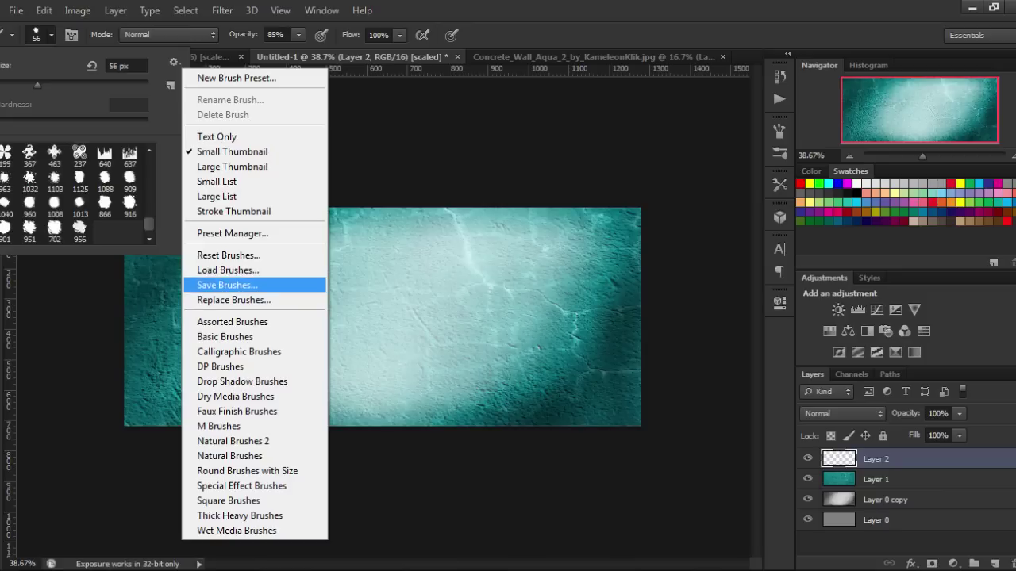
{"action": "left_click", "coordinate": [238, 270]}
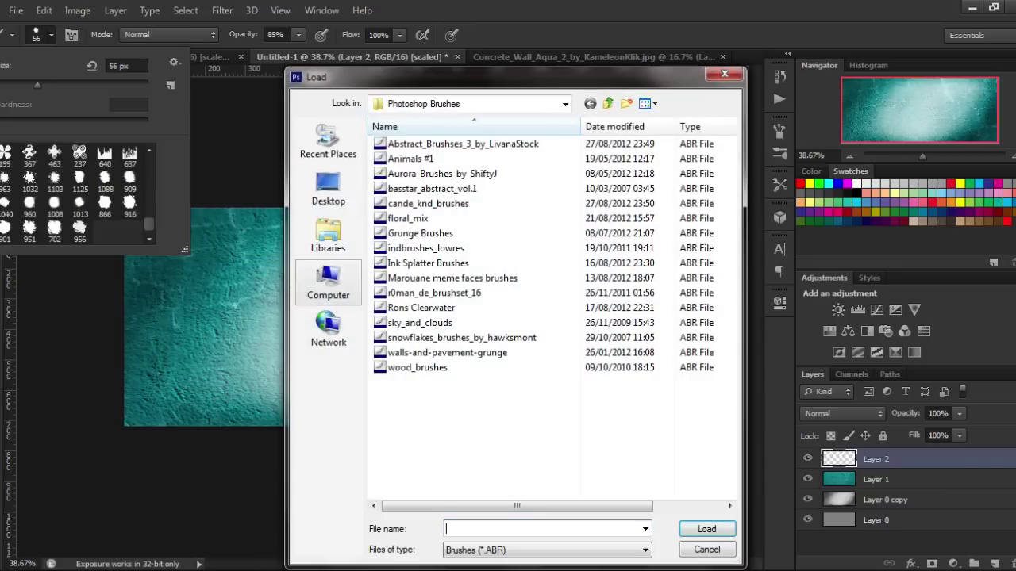
{"action": "mouse_move", "coordinate": [421, 233]}
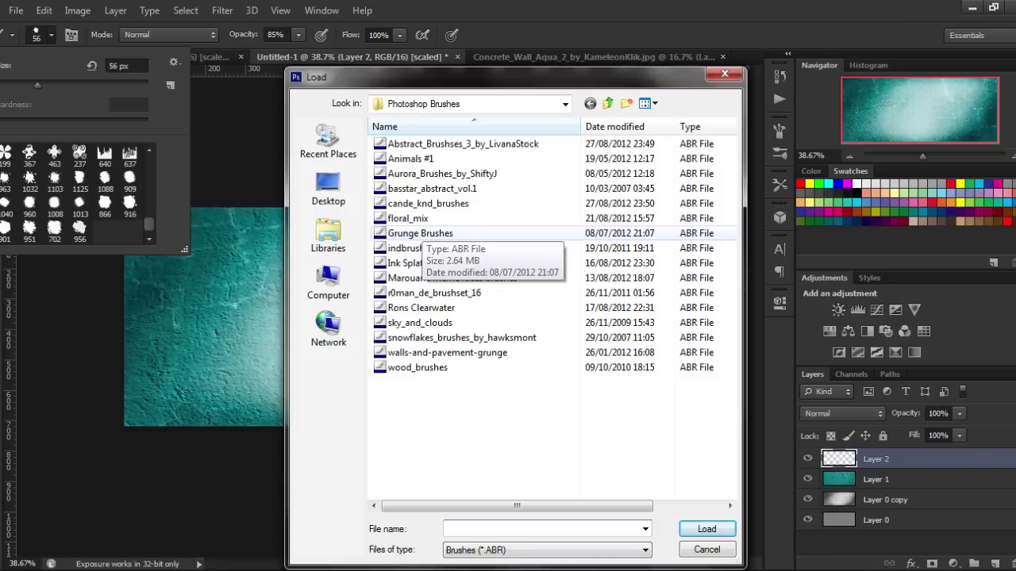
{"action": "left_click", "coordinate": [419, 234]}
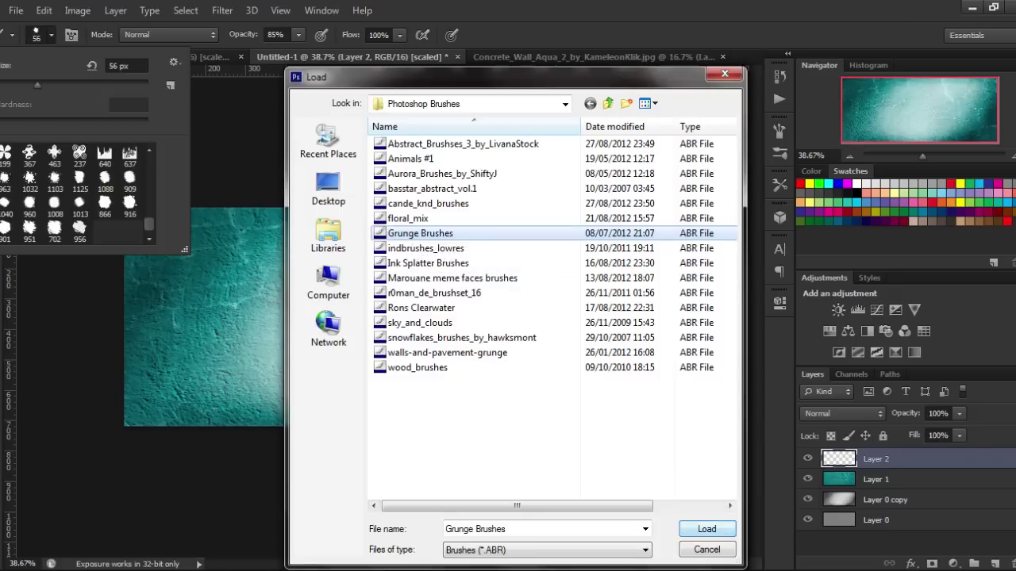
{"action": "left_click", "coordinate": [707, 529]}
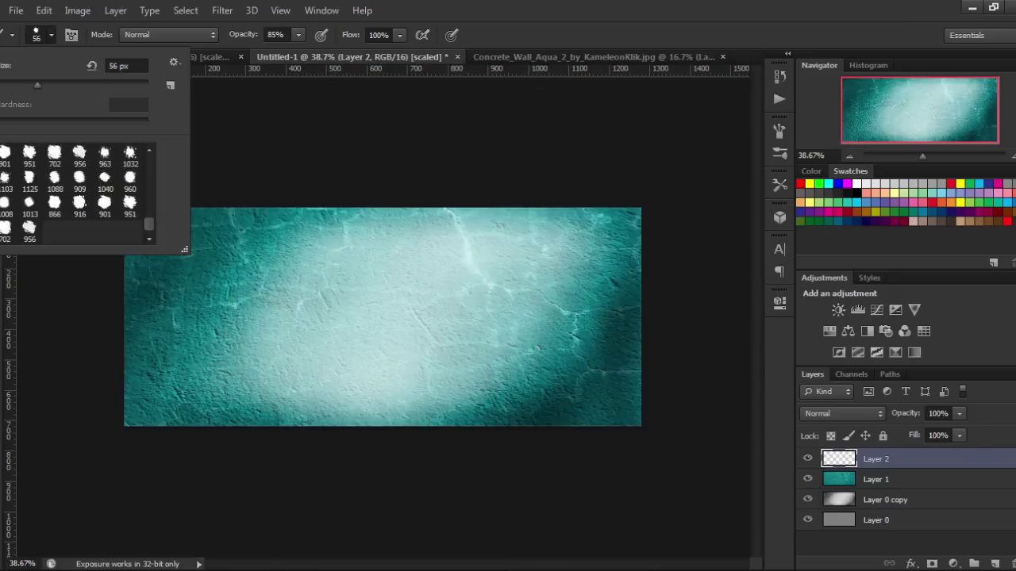
Step: Choose the 951 grunge splatter brush and adjust its size, undoing a test splat
{"action": "left_click", "coordinate": [130, 204]}
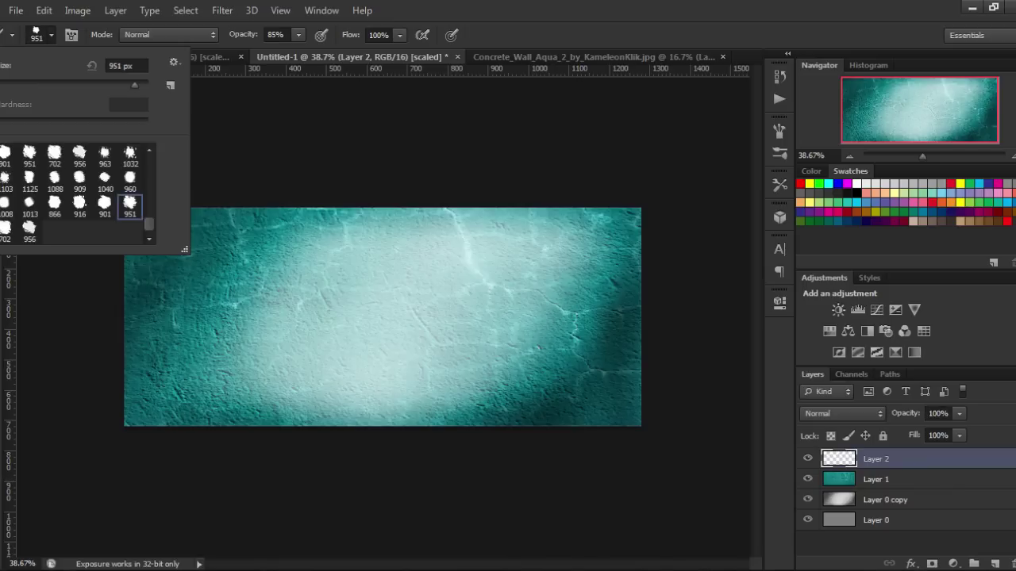
{"action": "left_click_drag", "start_coordinate": [135, 85], "coordinate": [101, 85]}
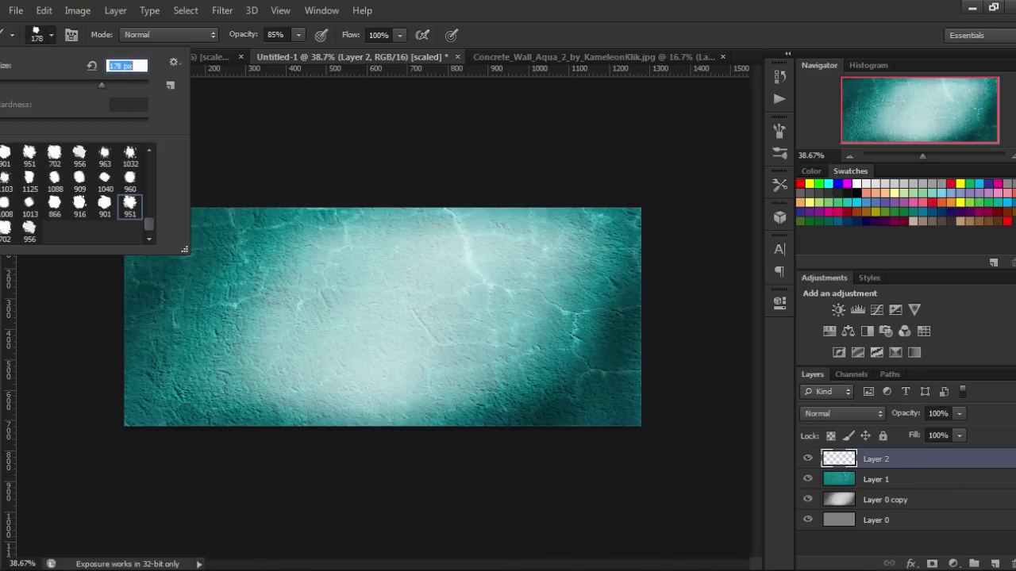
{"action": "key", "text": "Return"}
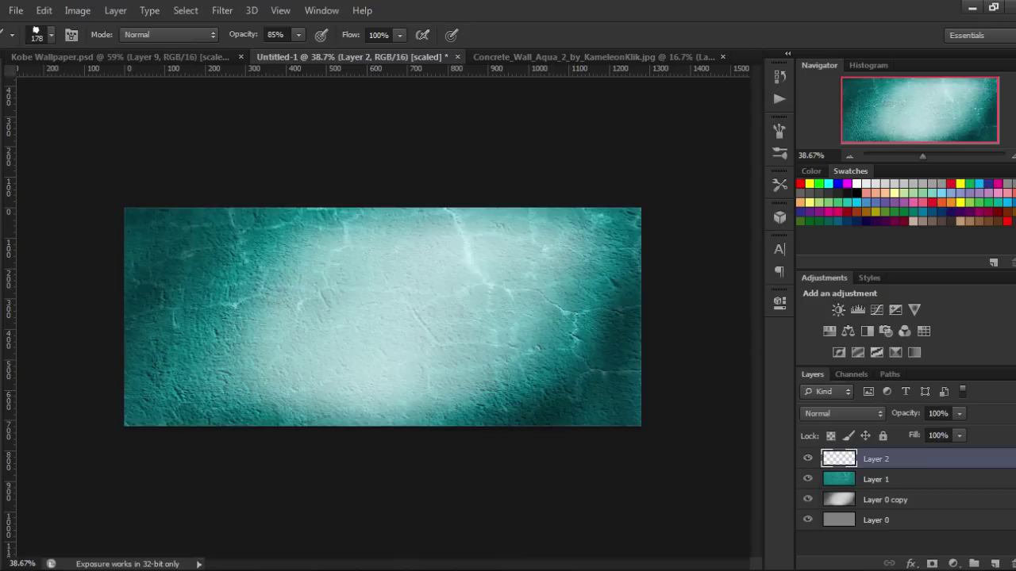
{"action": "left_click", "coordinate": [129, 416]}
{"action": "key", "text": "ctrl+z"}
{"action": "left_click", "coordinate": [51, 35]}
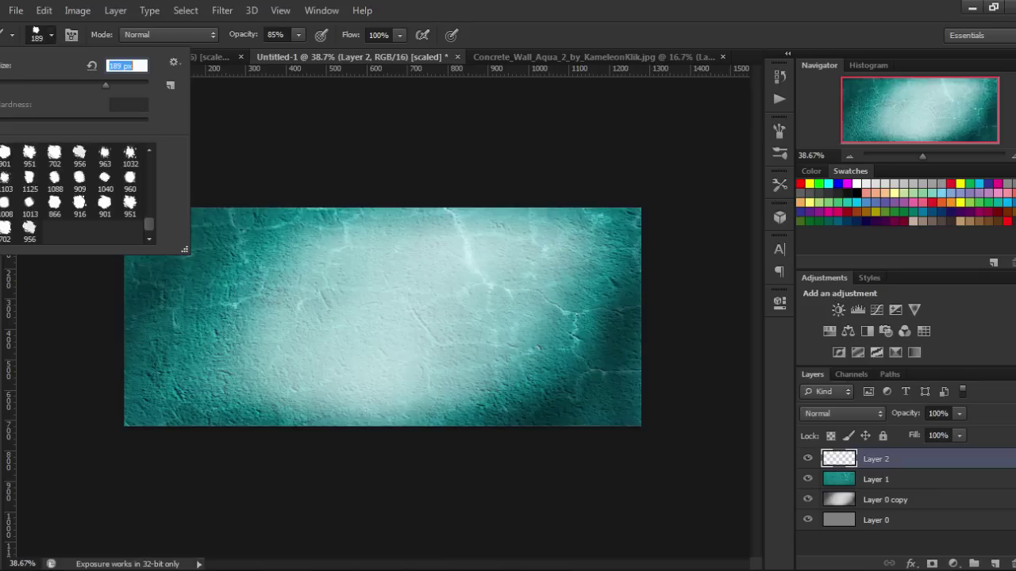
{"action": "key", "text": "Return"}
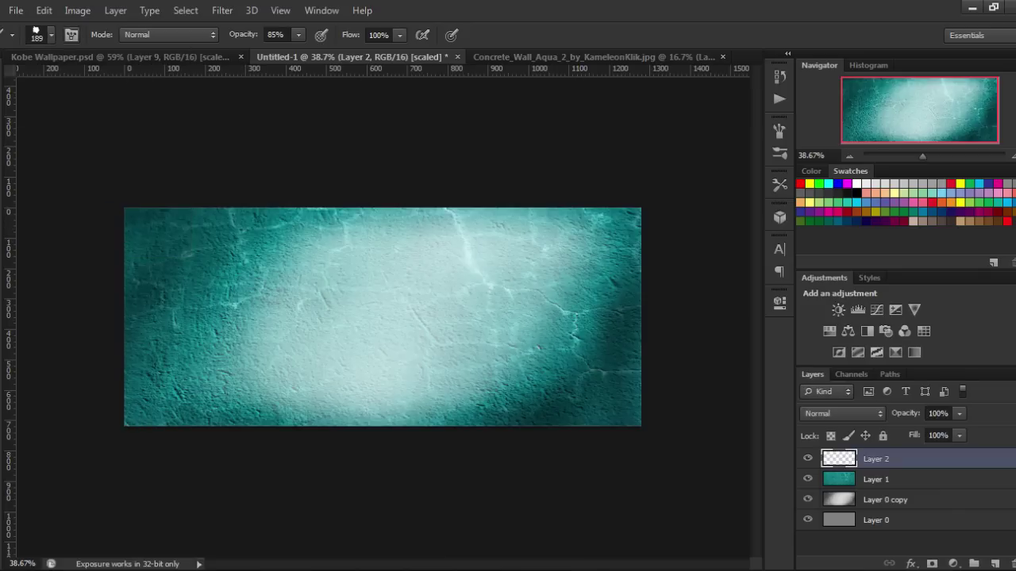
{"action": "left_click", "coordinate": [51, 35]}
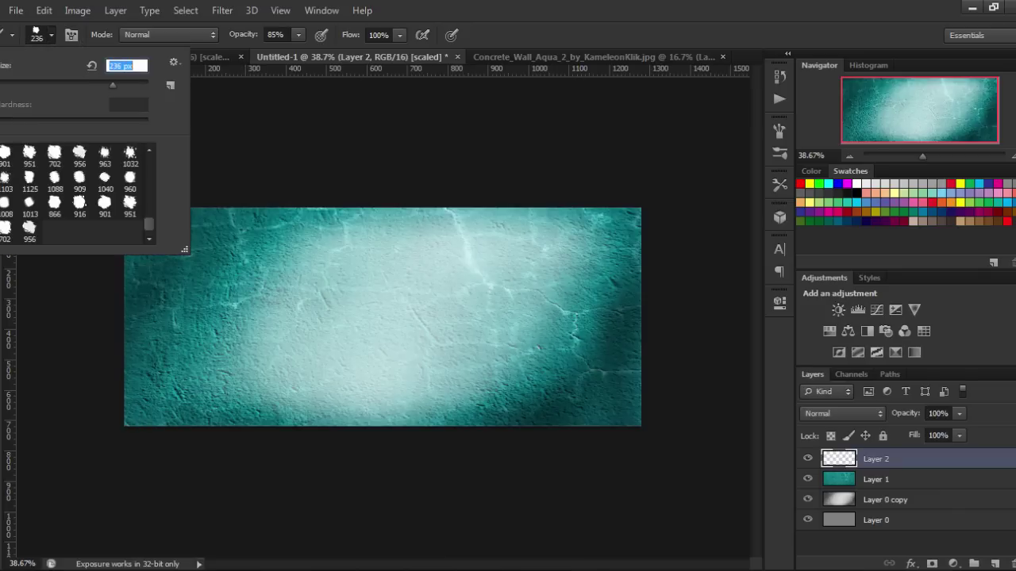
Step: Set the foreground painting colour to black (000000)
{"action": "key", "text": "i"}
{"action": "left_click", "coordinate": [623, 329]}
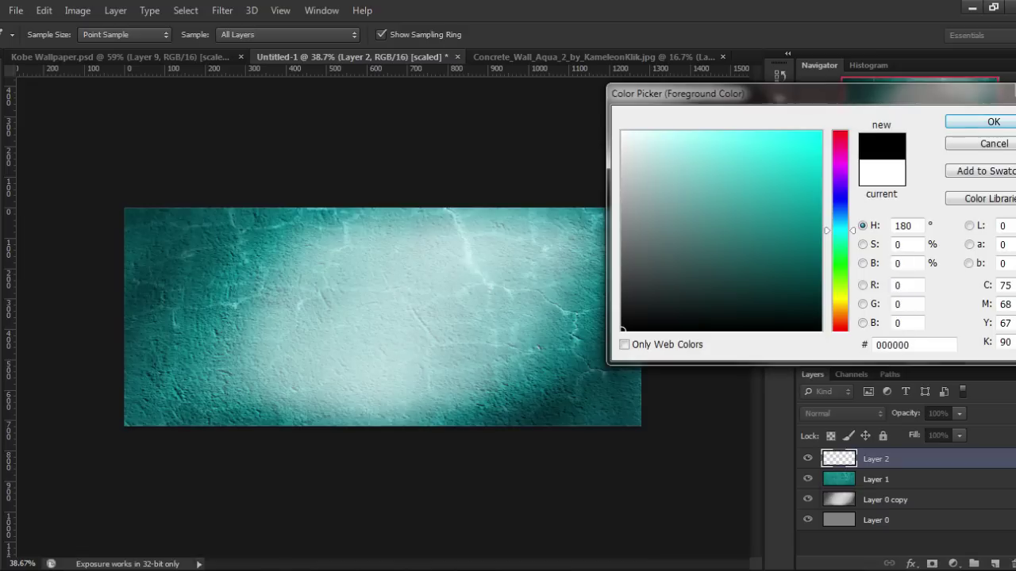
{"action": "left_click", "coordinate": [993, 122]}
{"action": "key", "text": "b"}
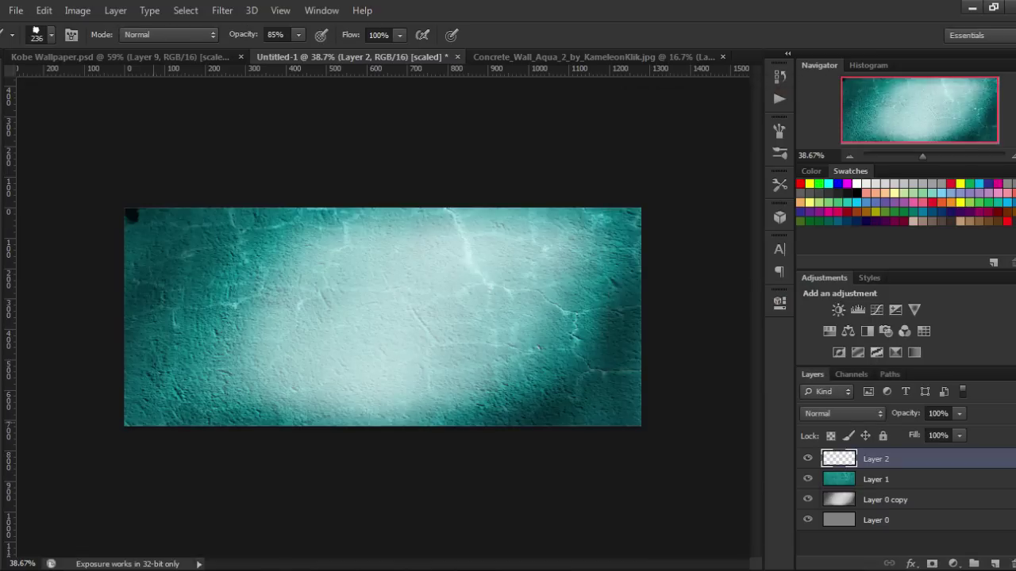
Step: Stamp black splatters at the corners and along the left, right and bottom edges
{"action": "left_click", "coordinate": [135, 413]}
{"action": "left_click", "coordinate": [130, 303]}
{"action": "left_click", "coordinate": [631, 217]}
{"action": "left_click", "coordinate": [629, 418]}
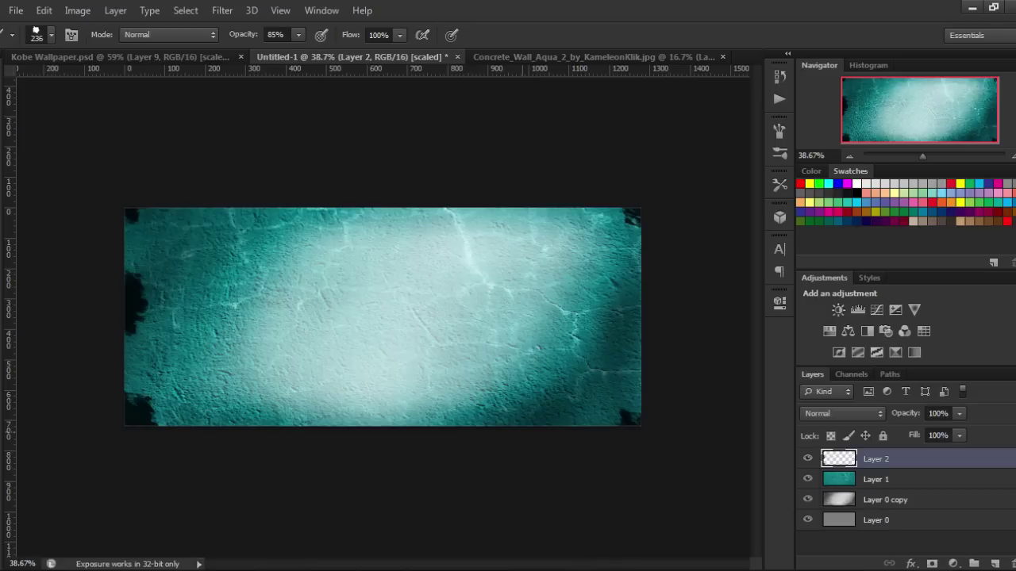
{"action": "left_click", "coordinate": [523, 407]}
{"action": "left_click", "coordinate": [634, 307]}
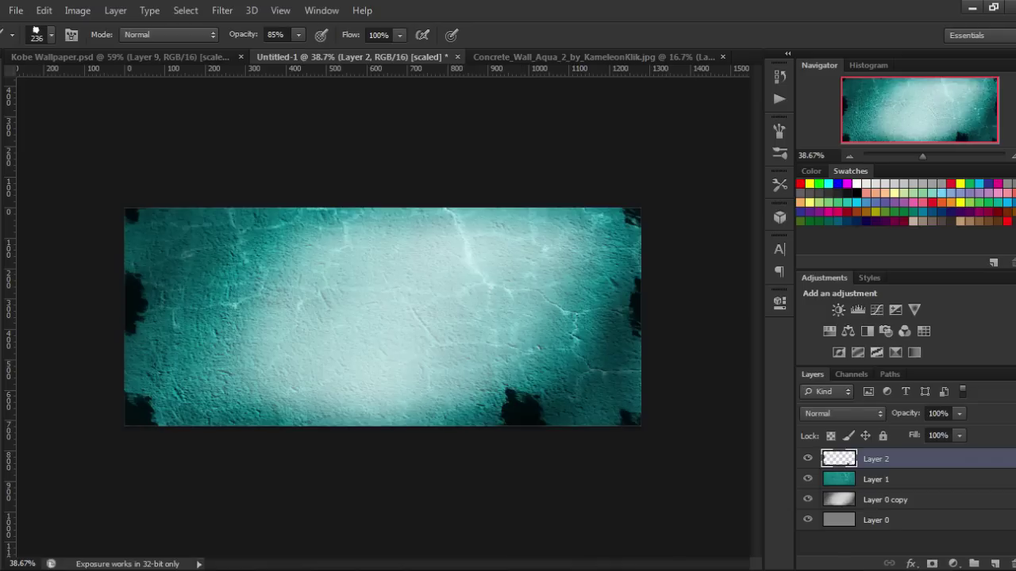
Step: Switch to the 901 grunge brush at 267 px and splatter the top-right and bottom edges
{"action": "left_click", "coordinate": [51, 35]}
{"action": "left_click", "coordinate": [105, 205]}
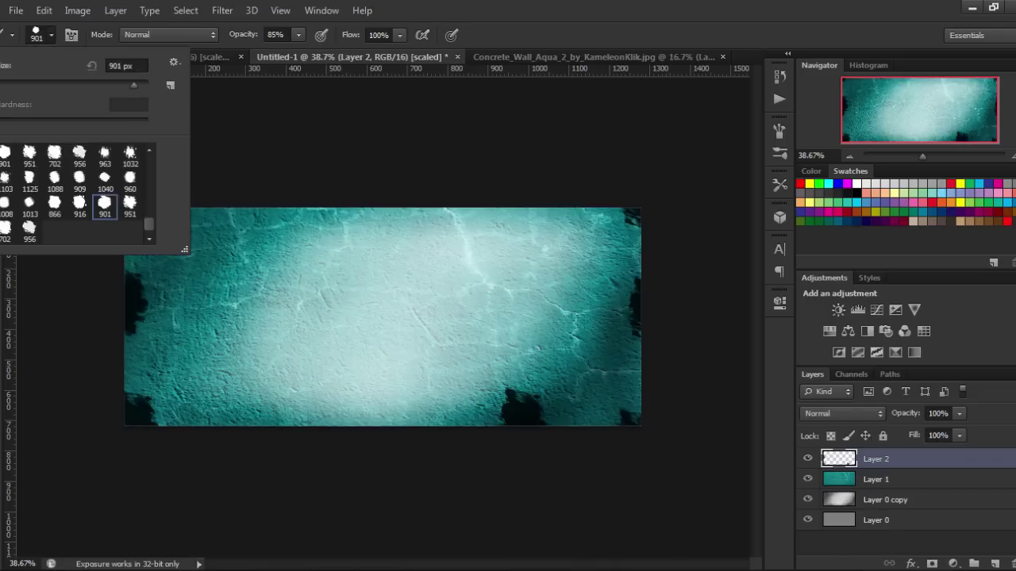
{"action": "left_click", "coordinate": [52, 35]}
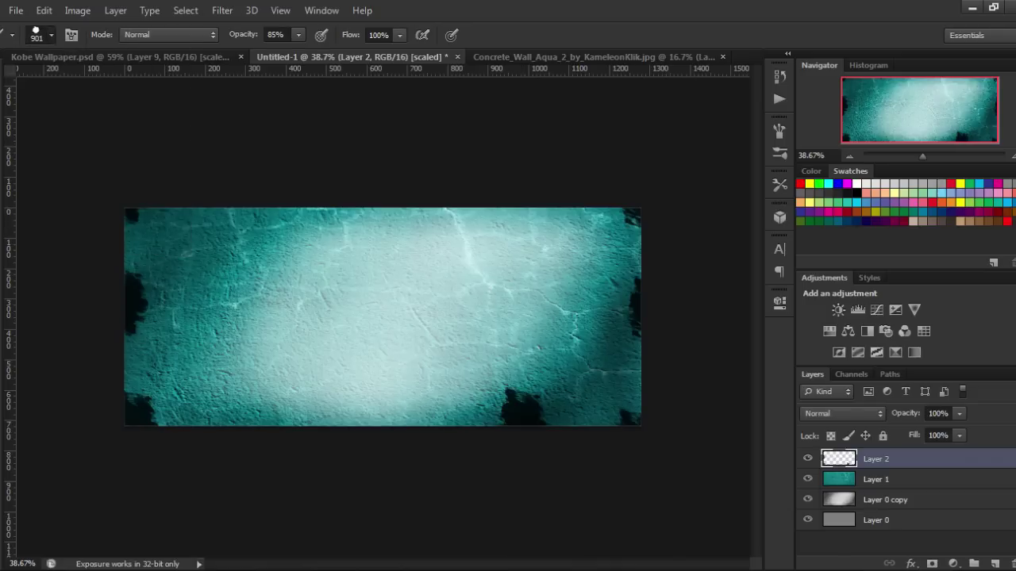
{"action": "left_click_drag", "start_coordinate": [133, 85], "coordinate": [114, 85]}
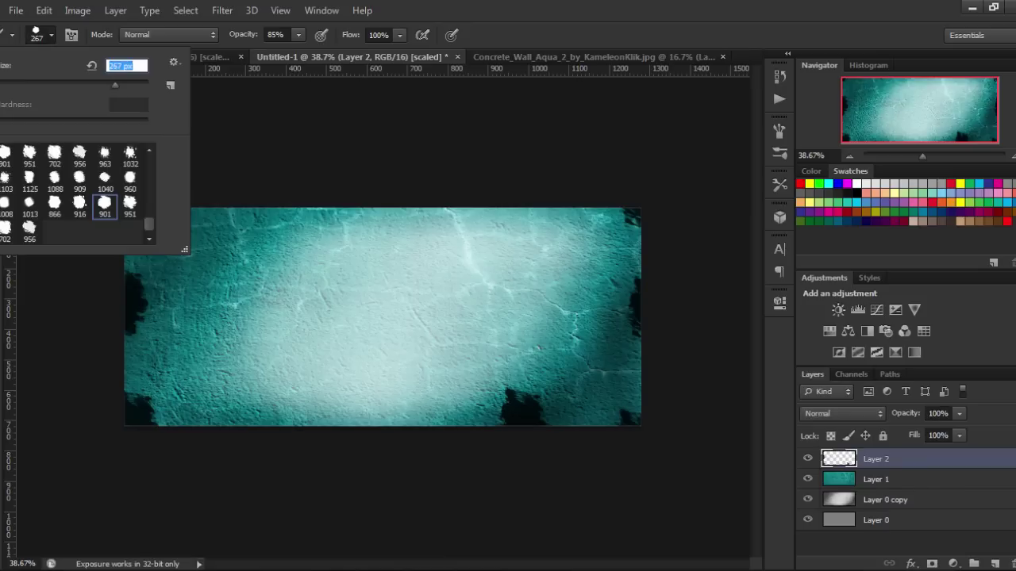
{"action": "key", "text": "Return"}
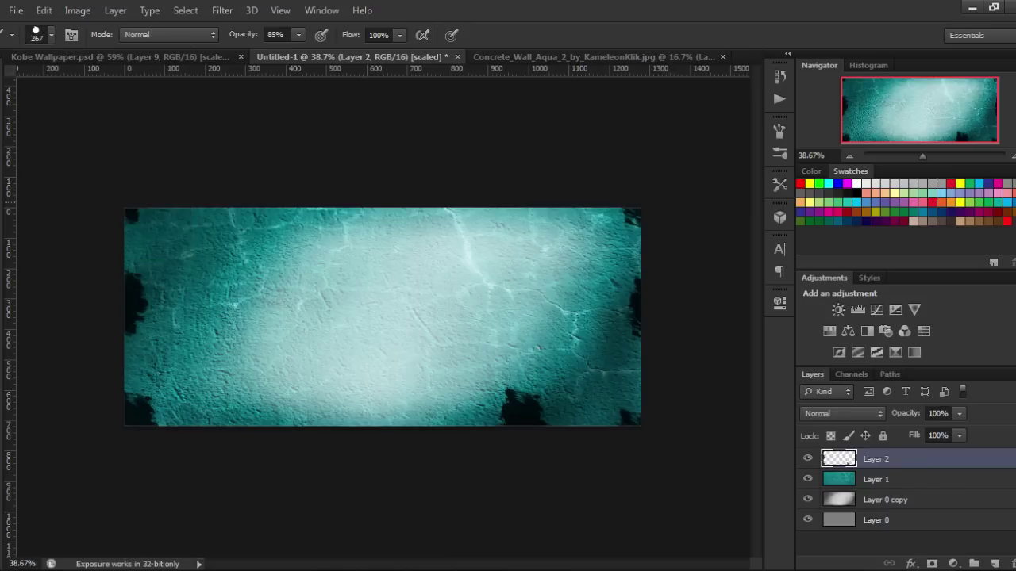
{"action": "left_click", "coordinate": [575, 208]}
{"action": "left_click", "coordinate": [583, 424]}
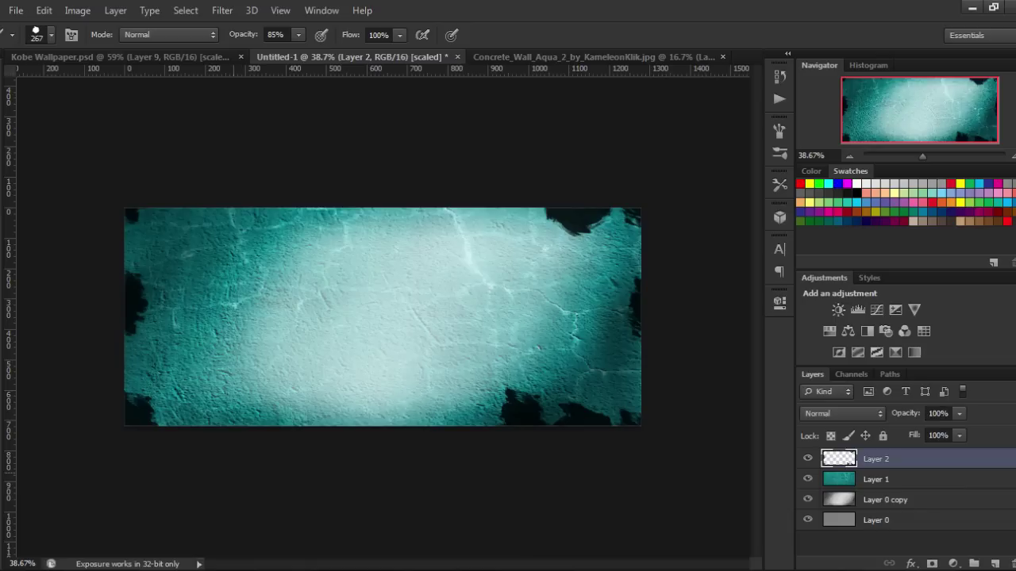
{"action": "left_click", "coordinate": [169, 427]}
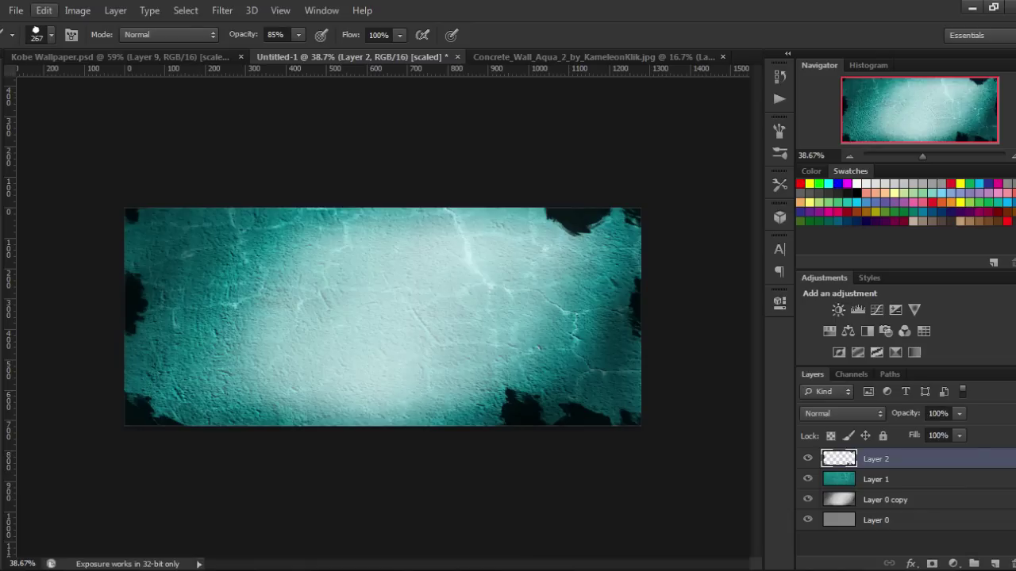
Step: Use the 960 grunge brush at 193 px to darken the top and left edges
{"action": "left_click", "coordinate": [51, 34]}
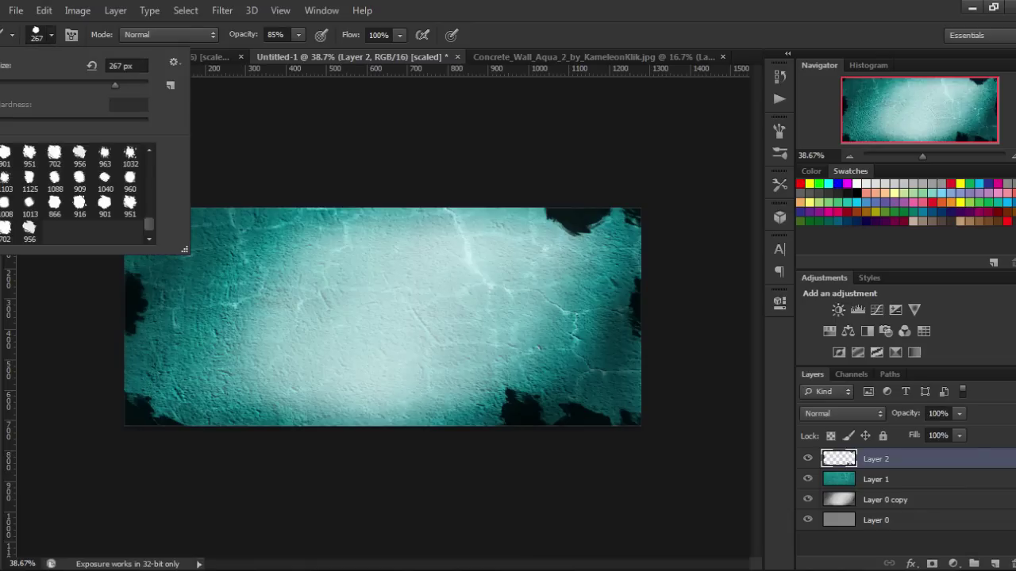
{"action": "left_click", "coordinate": [131, 179]}
{"action": "key", "text": "Return"}
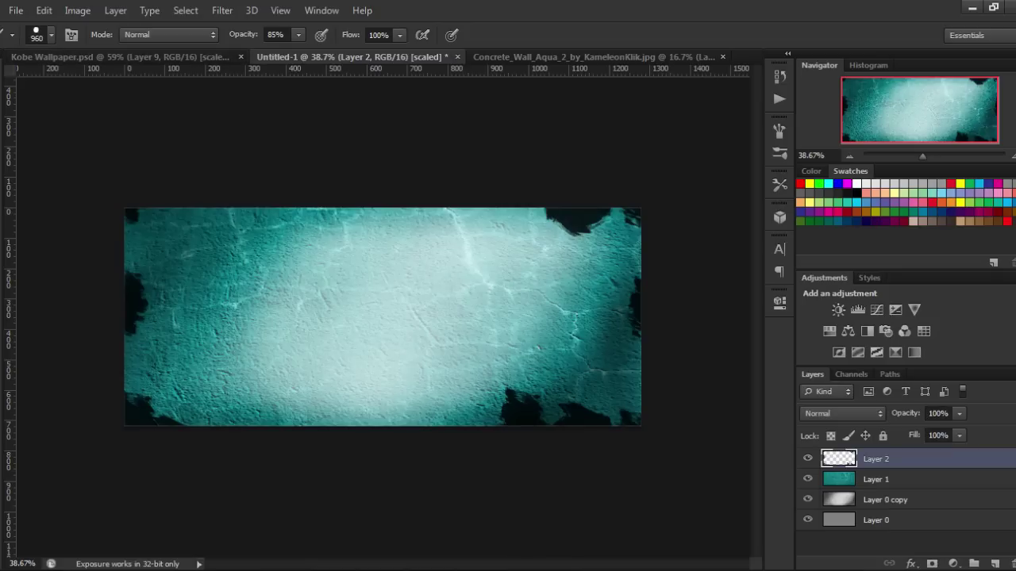
{"action": "left_click", "coordinate": [50, 35]}
{"action": "left_click_drag", "start_coordinate": [130, 85], "coordinate": [105, 85]}
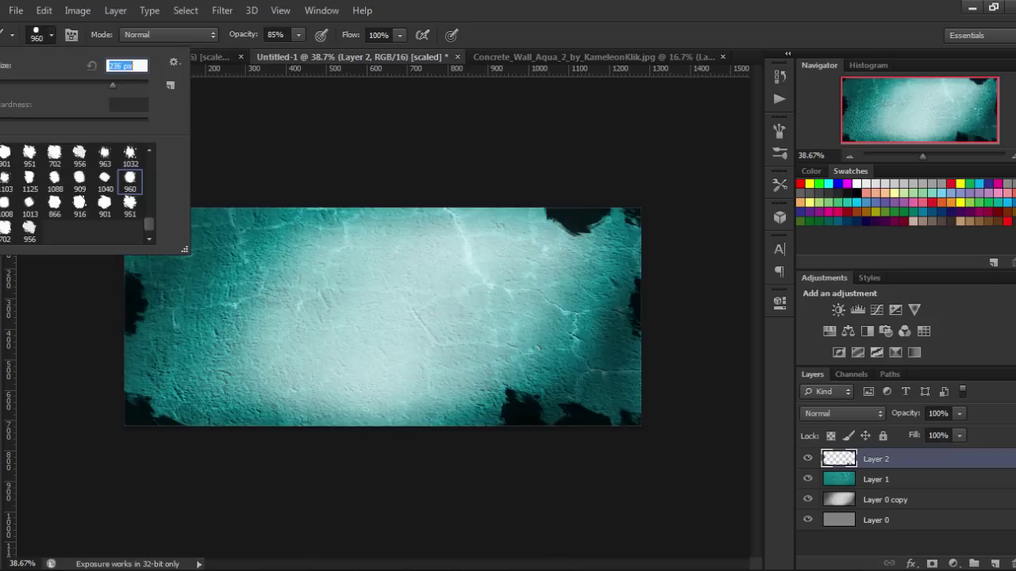
{"action": "left_click_drag", "start_coordinate": [106, 84], "coordinate": [107, 85]}
{"action": "left_click", "coordinate": [259, 208]}
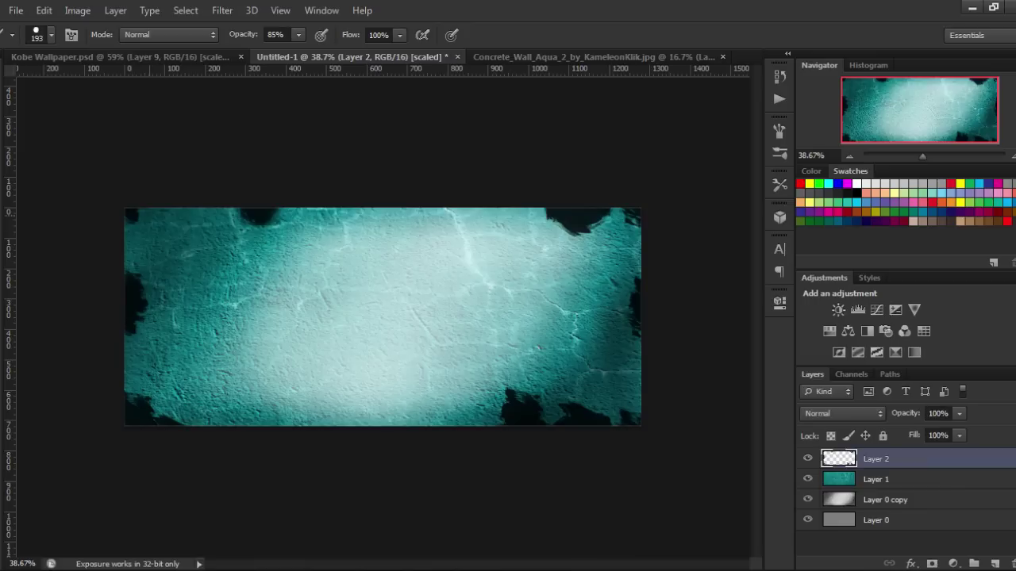
{"action": "left_click", "coordinate": [130, 254]}
Step: At 380 px, dab dark patches on the top-left, left and bottom-right edges
{"action": "left_click", "coordinate": [51, 35]}
{"action": "type", "text": "380"}
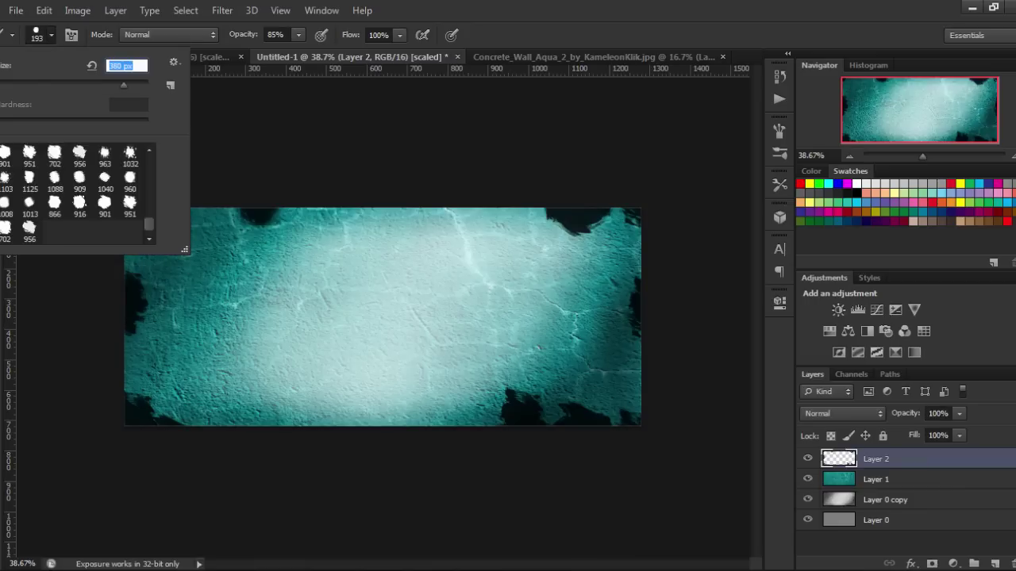
{"action": "key", "text": "Return"}
{"action": "left_click", "coordinate": [182, 197]}
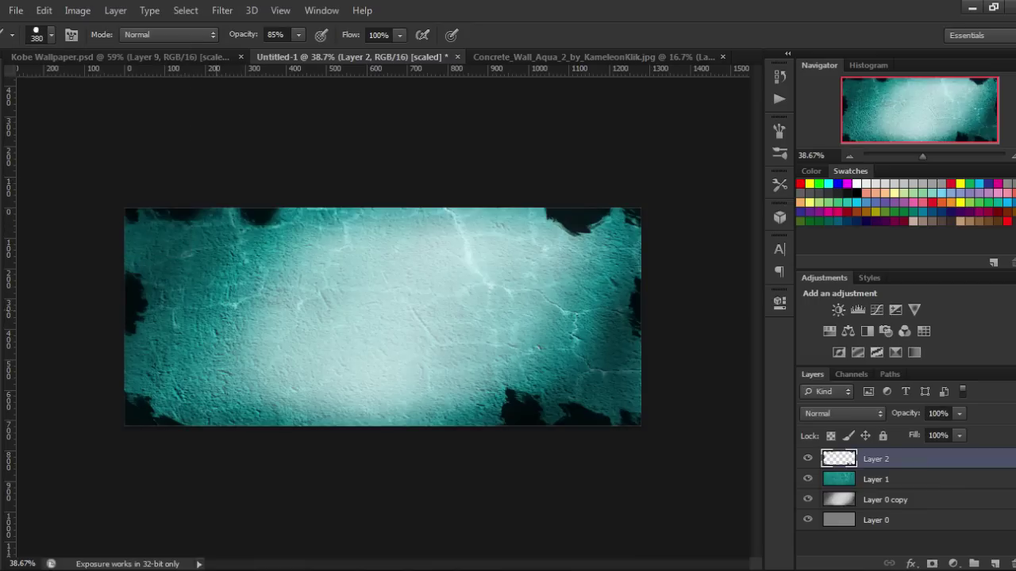
{"action": "left_click", "coordinate": [139, 368]}
{"action": "key", "text": "ctrl+z"}
{"action": "left_click", "coordinate": [113, 365]}
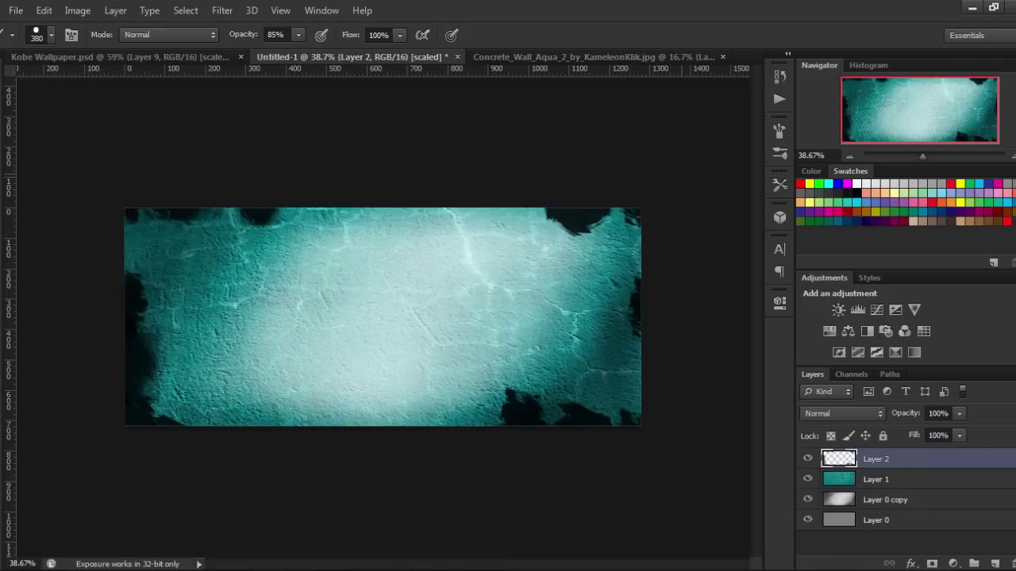
{"action": "left_click", "coordinate": [638, 392]}
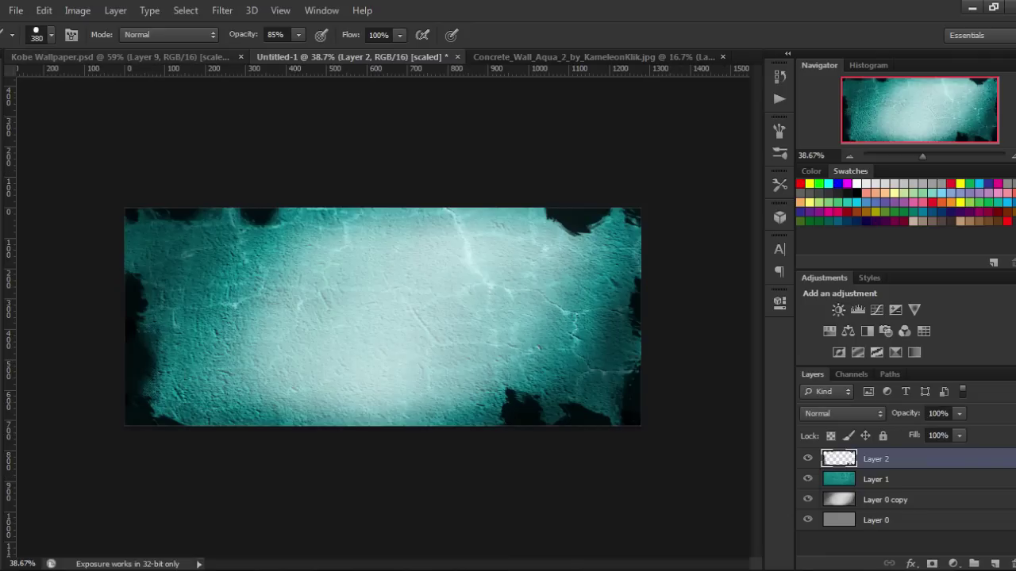
{"action": "left_click", "coordinate": [51, 35]}
{"action": "left_click", "coordinate": [130, 204]}
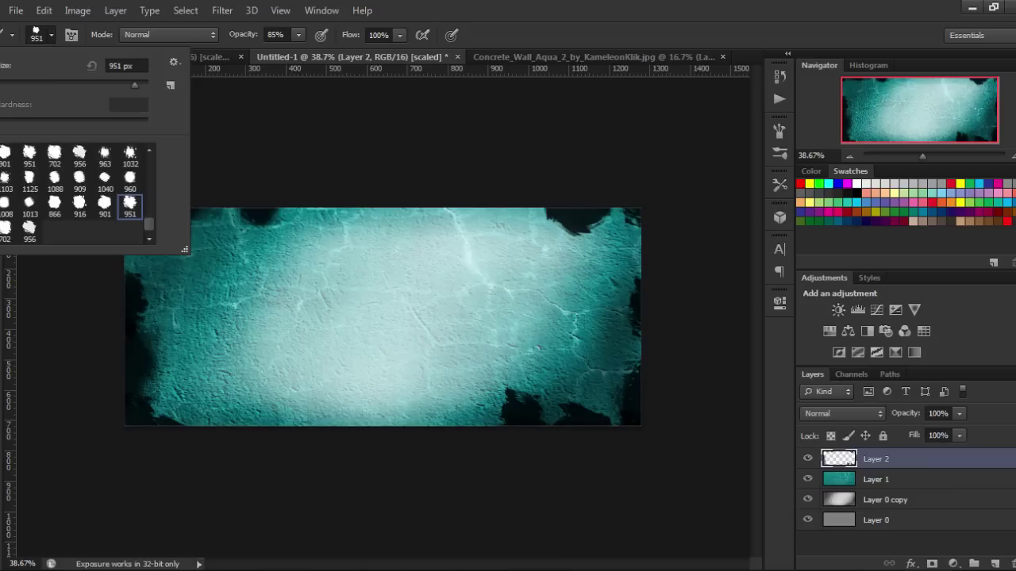
Step: Stamp 951 splatters along the right, top-left, bottom and top edges
{"action": "left_click", "coordinate": [623, 258]}
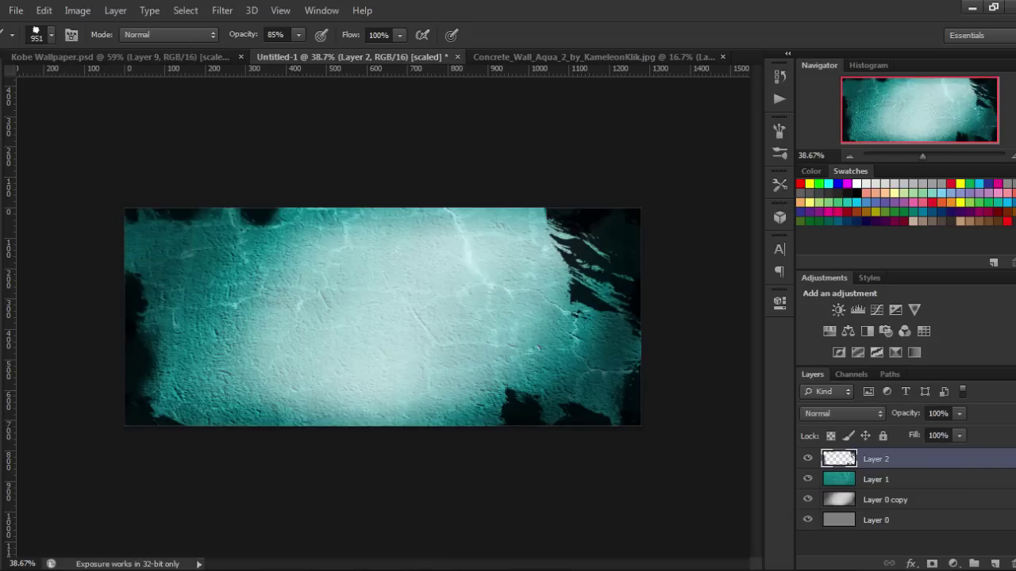
{"action": "key", "text": "ctrl+z"}
{"action": "left_click", "coordinate": [683, 318]}
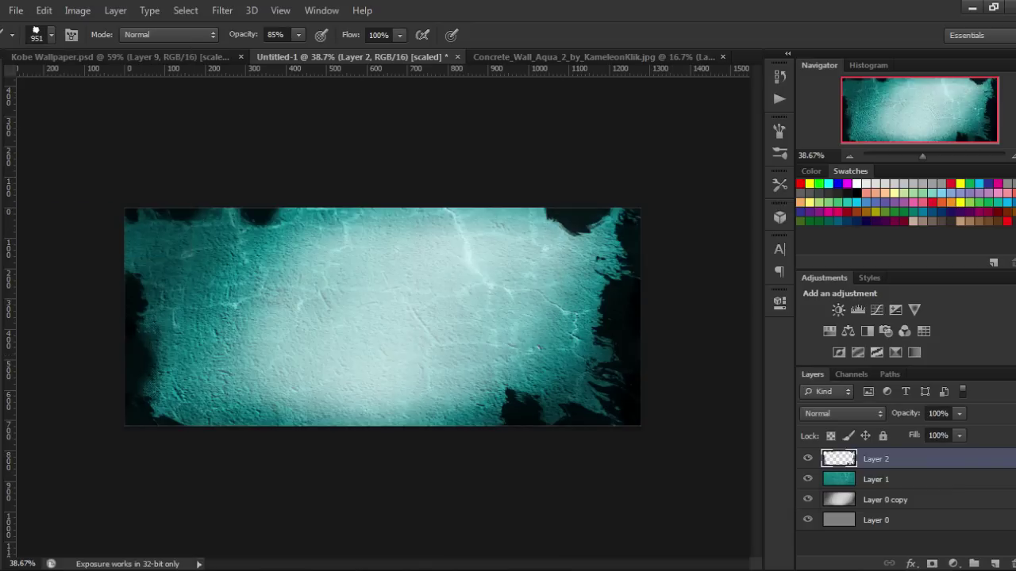
{"action": "left_click", "coordinate": [116, 131]}
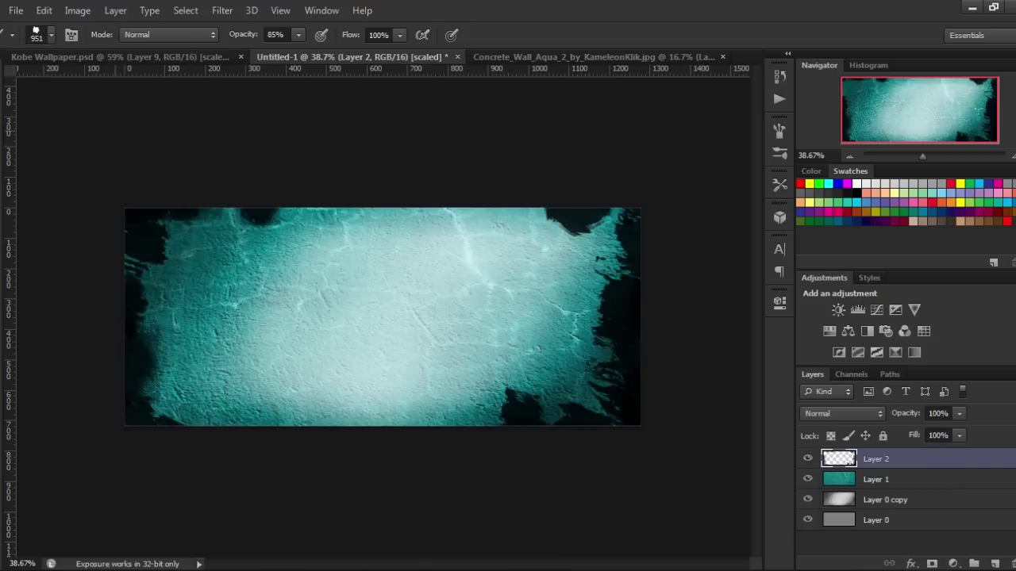
{"action": "left_click", "coordinate": [262, 409]}
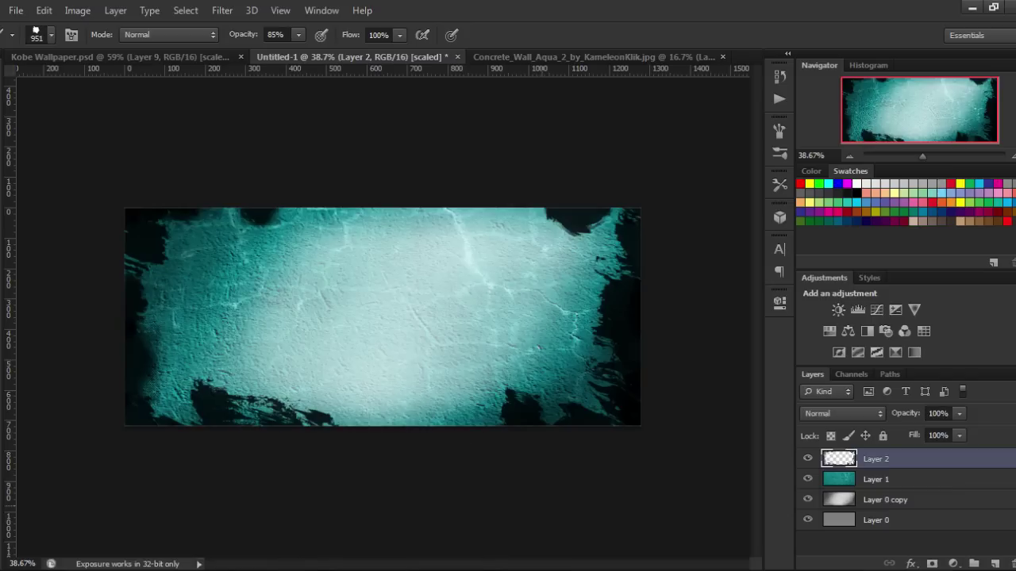
{"action": "left_click", "coordinate": [396, 417]}
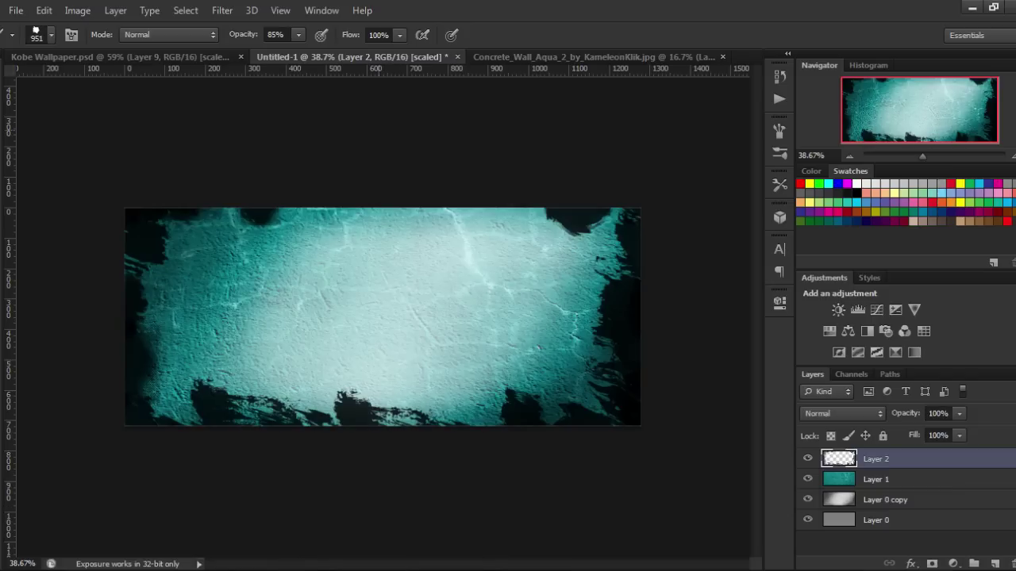
{"action": "left_click", "coordinate": [377, 119]}
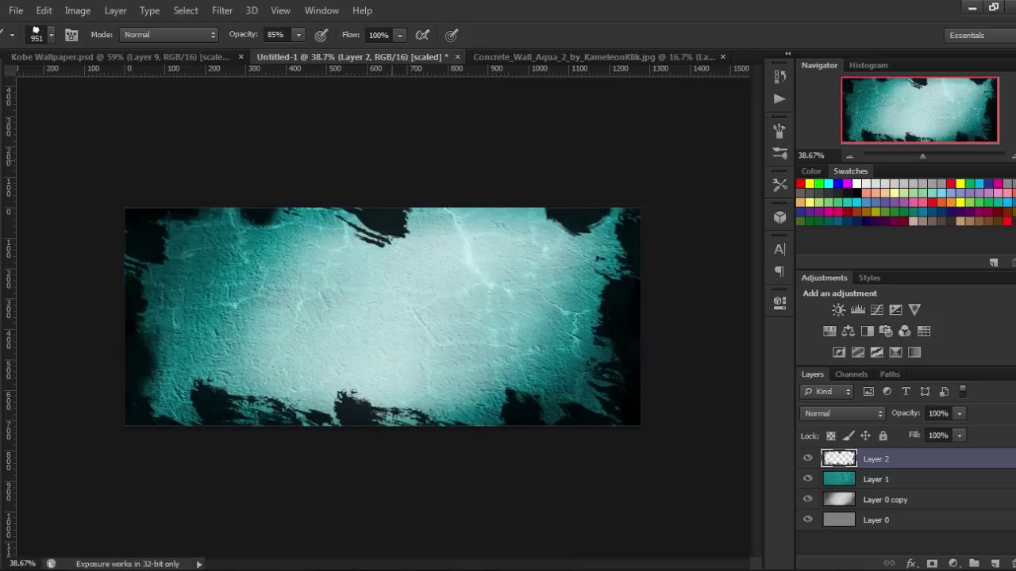
{"action": "left_click", "coordinate": [322, 119]}
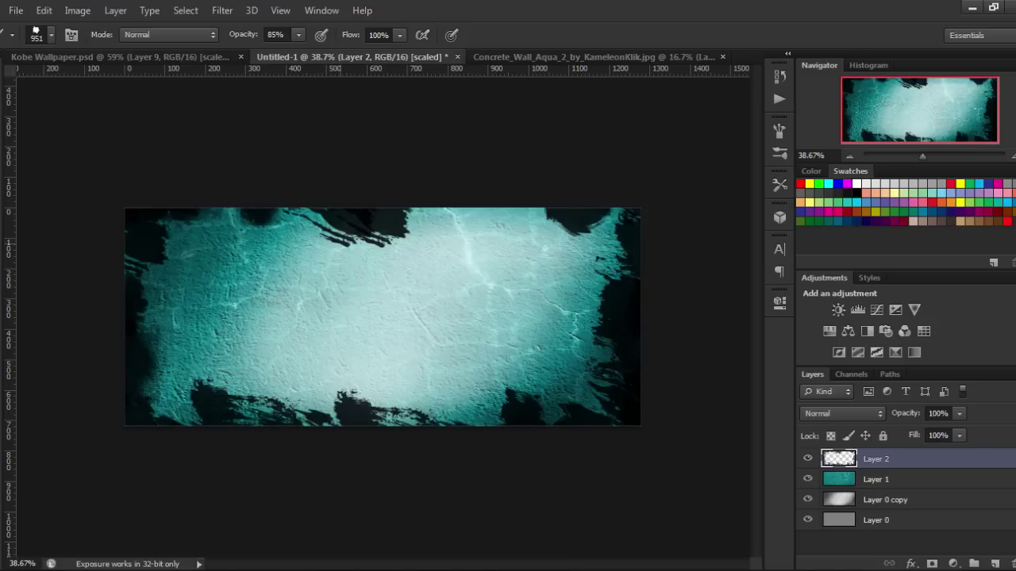
Step: Add dark streaks with the 963 grunge brush along the top and lower-left edges
{"action": "left_click", "coordinate": [50, 35]}
{"action": "left_click", "coordinate": [105, 153]}
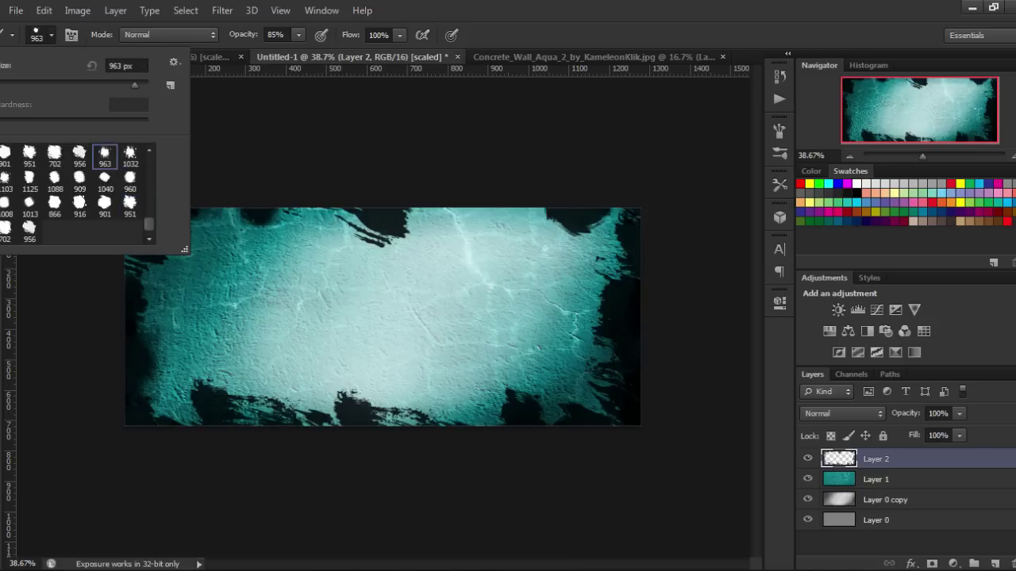
{"action": "left_click", "coordinate": [504, 119]}
{"action": "left_click", "coordinate": [47, 141]}
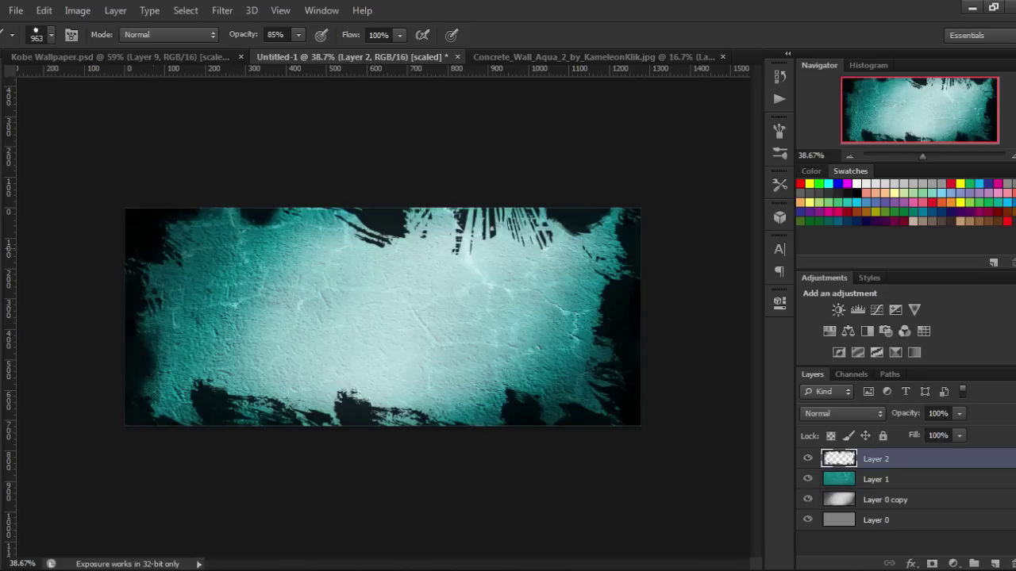
{"action": "left_click", "coordinate": [174, 397]}
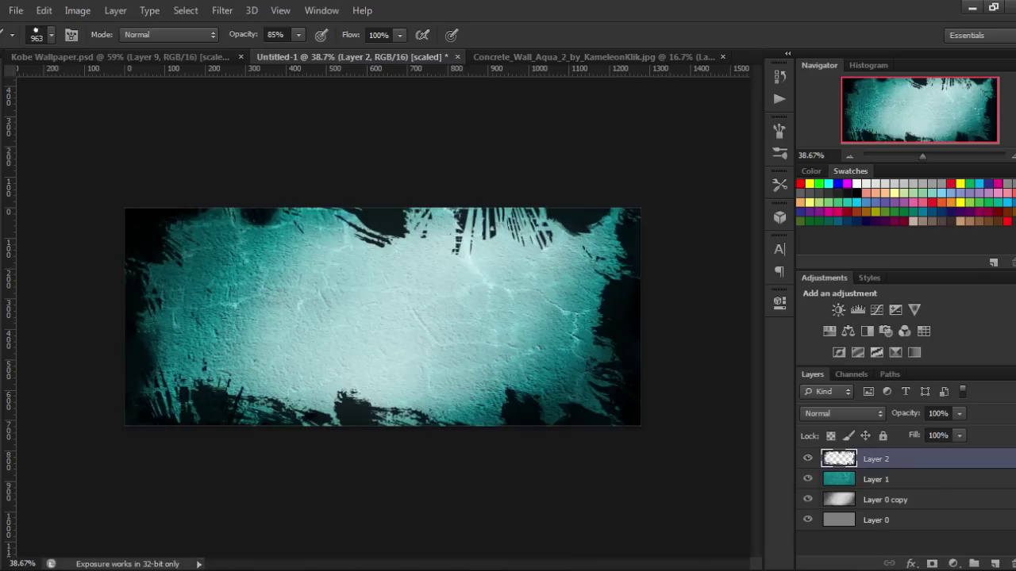
{"action": "key", "text": "v"}
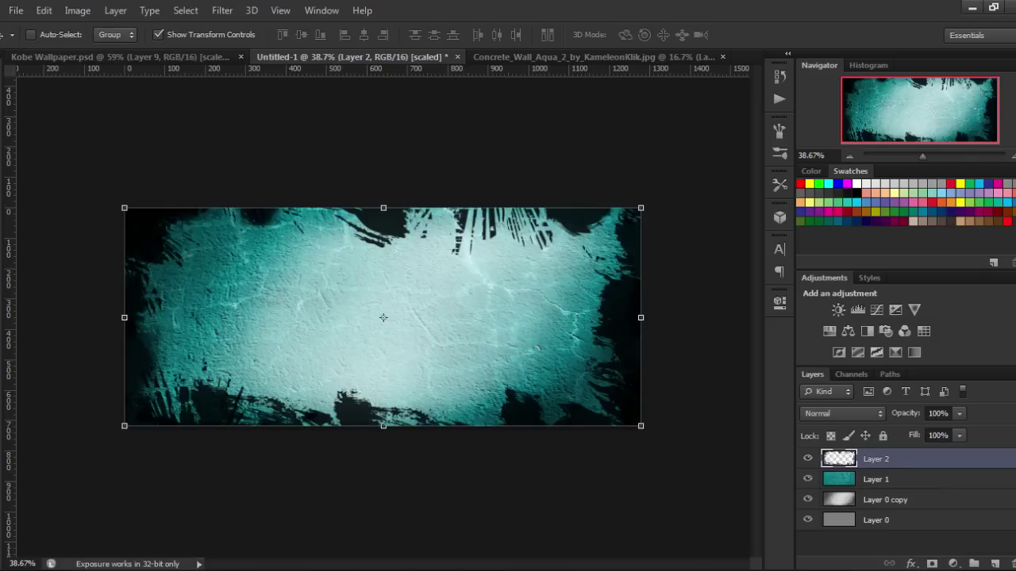
Step: Lower Layer 2's opacity to 93% and add a new empty Layer 3 on top
{"action": "left_click", "coordinate": [959, 414]}
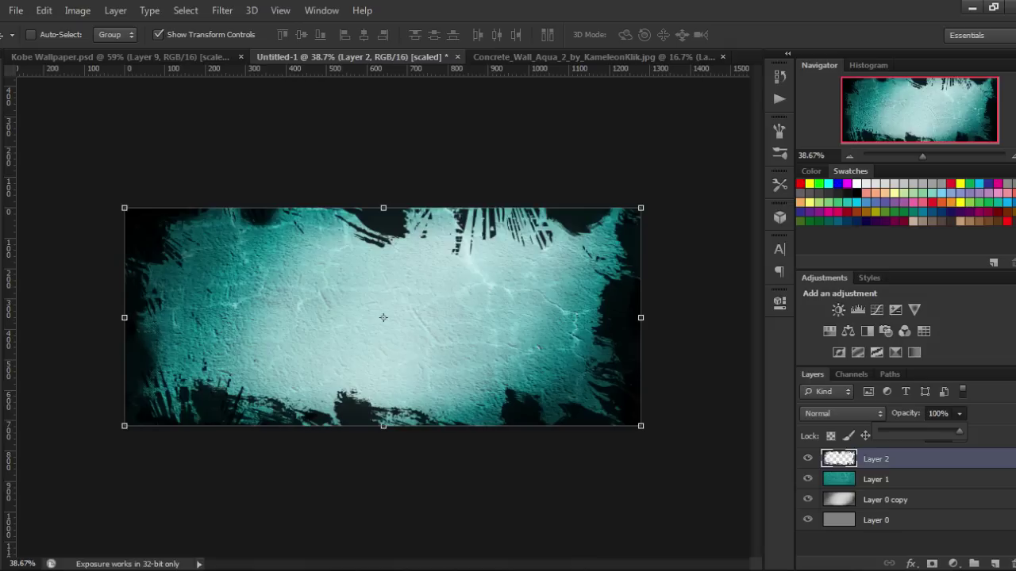
{"action": "left_click_drag", "start_coordinate": [958, 430], "coordinate": [953, 431]}
{"action": "key", "text": "Return"}
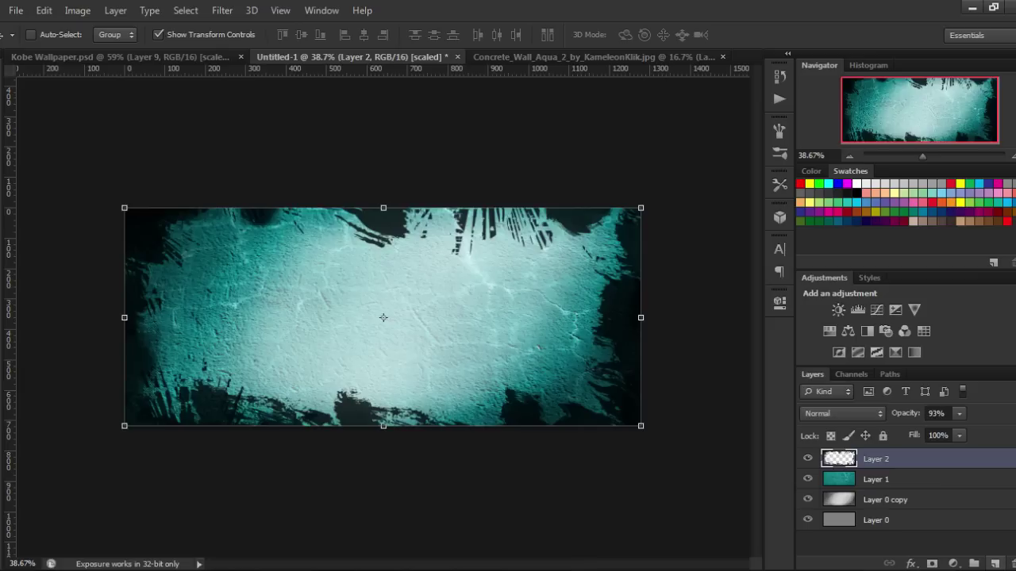
{"action": "key", "text": "ctrl+j"}
{"action": "key", "text": "ctrl+z"}
{"action": "key", "text": "ctrl+shift+alt+n"}
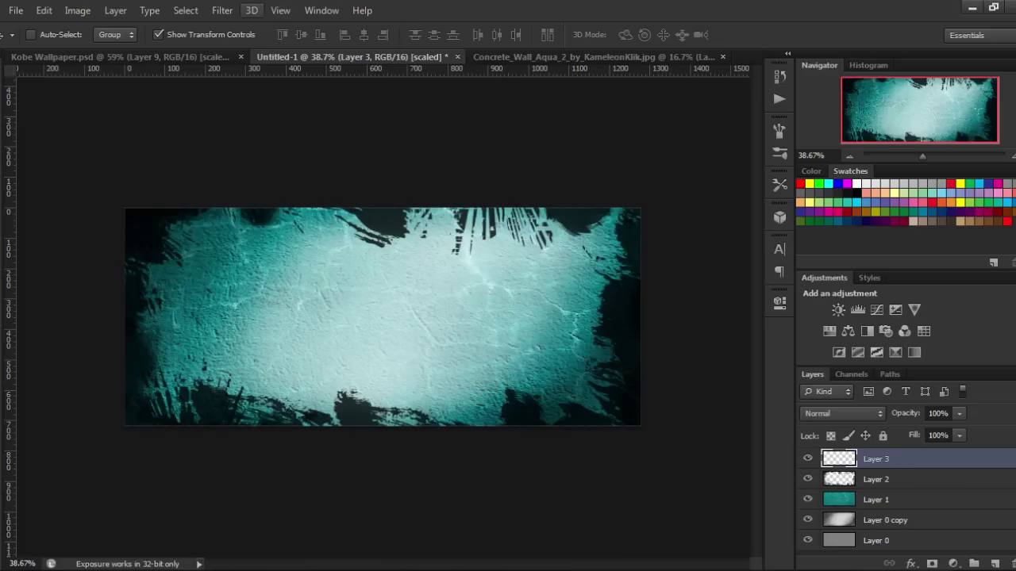
Step: Try Add Noise on the empty Layer 3 and dismiss the error
{"action": "left_click", "coordinate": [222, 10]}
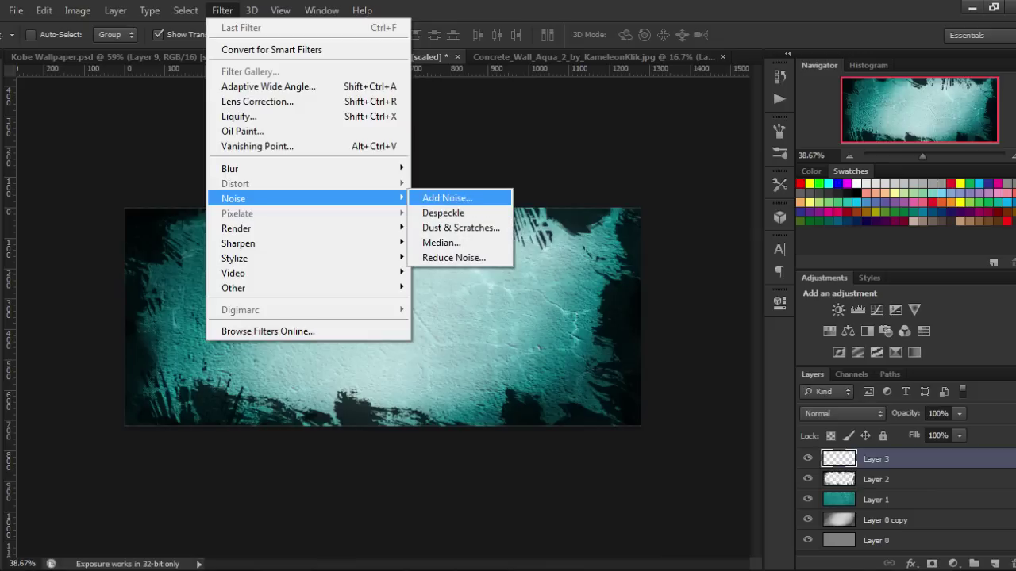
{"action": "left_click", "coordinate": [447, 198]}
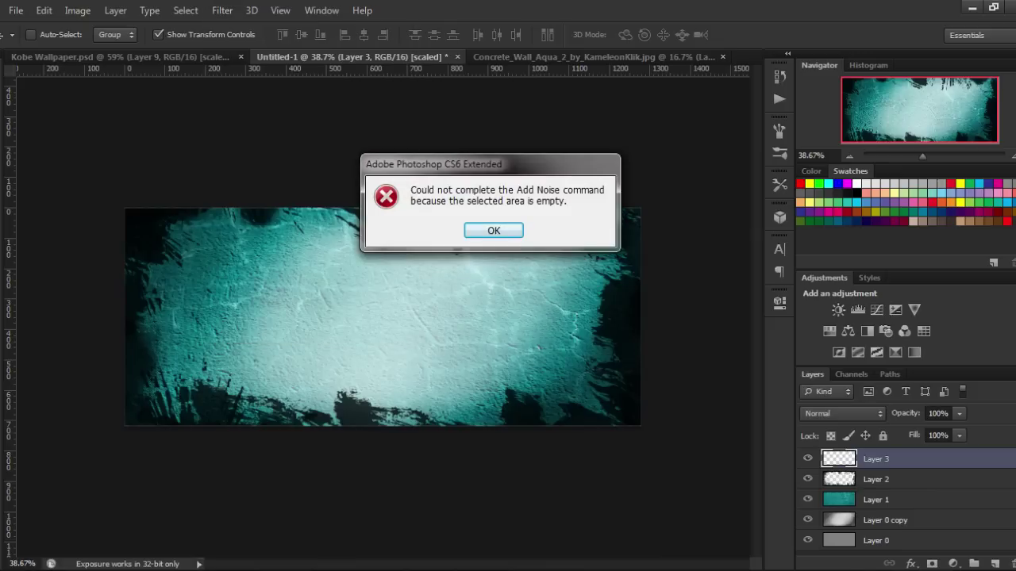
{"action": "left_click", "coordinate": [493, 230]}
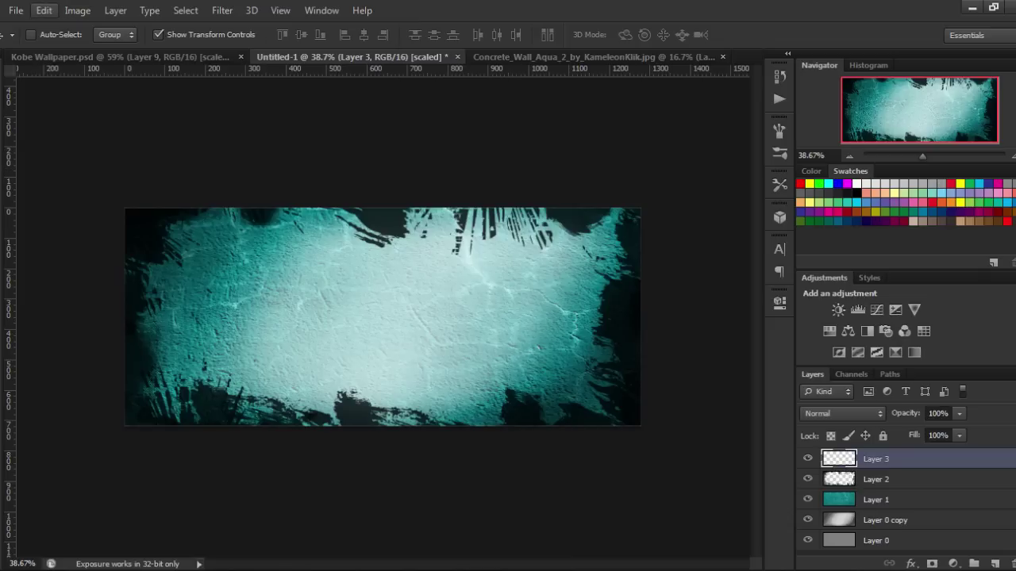
Step: Fill Layer 3 with solid white using Edit > Fill, then deselect
{"action": "left_click", "coordinate": [44, 10]}
{"action": "left_click", "coordinate": [87, 221]}
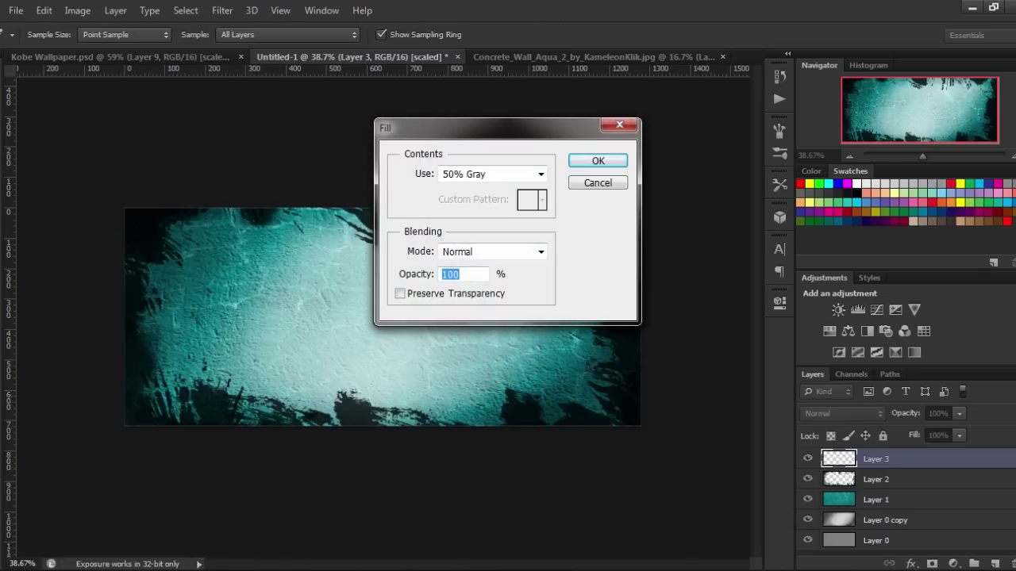
{"action": "left_click", "coordinate": [492, 173]}
{"action": "left_click", "coordinate": [468, 215]}
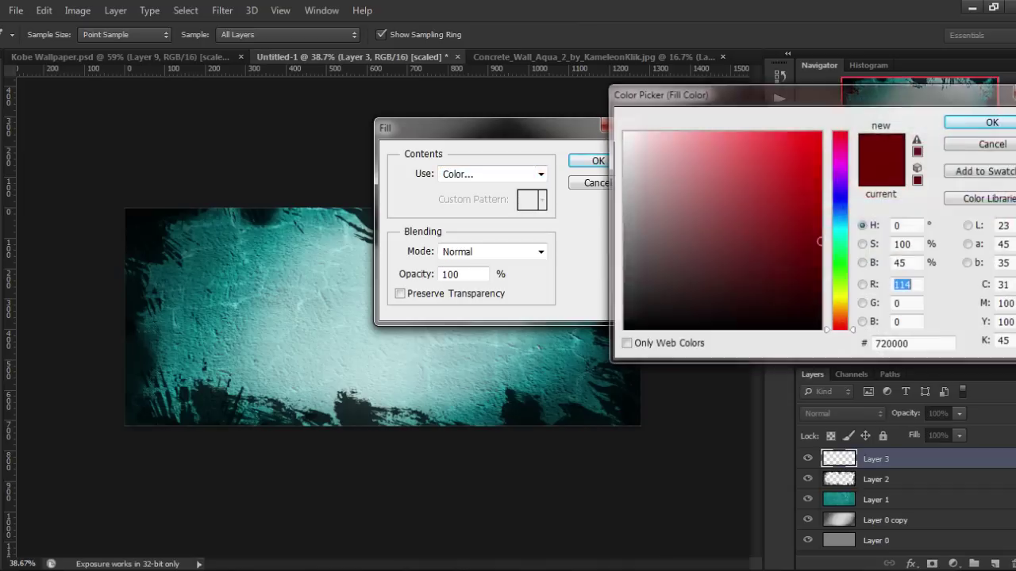
{"action": "left_click", "coordinate": [625, 133]}
{"action": "left_click", "coordinate": [992, 122]}
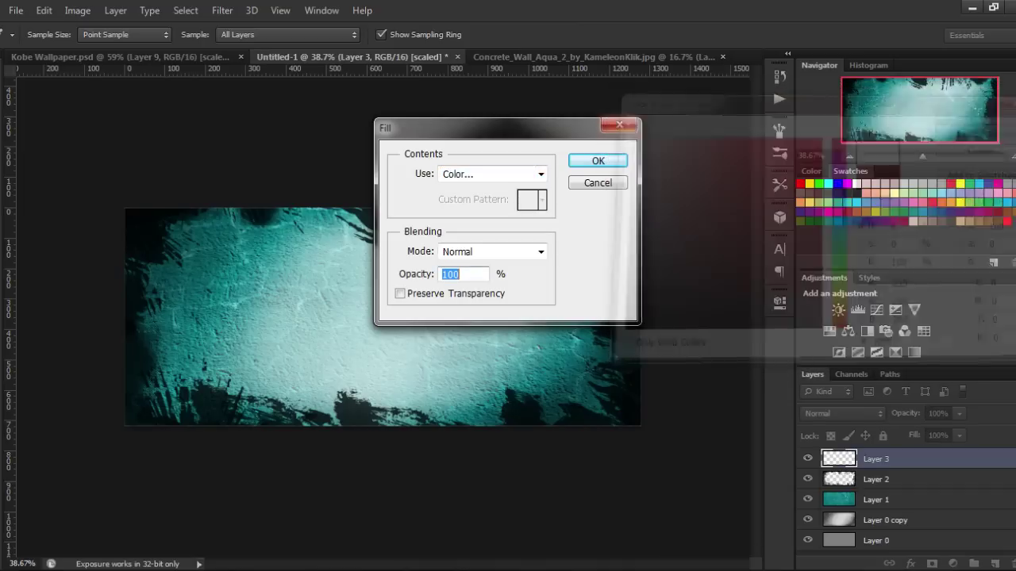
{"action": "key", "text": "Return"}
{"action": "key", "text": "ctrl+d"}
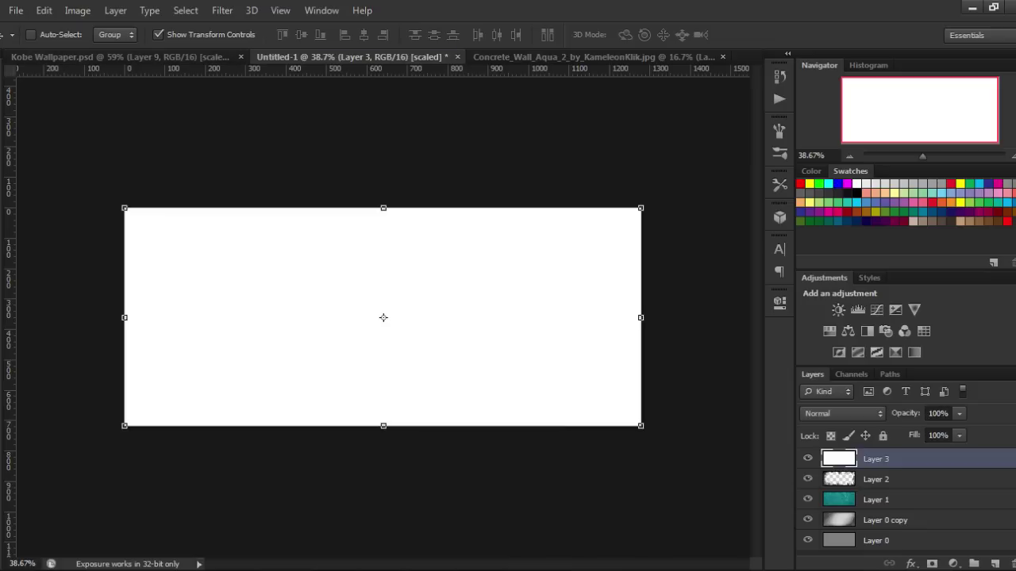
Step: Add 15% monochromatic Gaussian noise to white Layer 3
{"action": "left_click", "coordinate": [222, 10]}
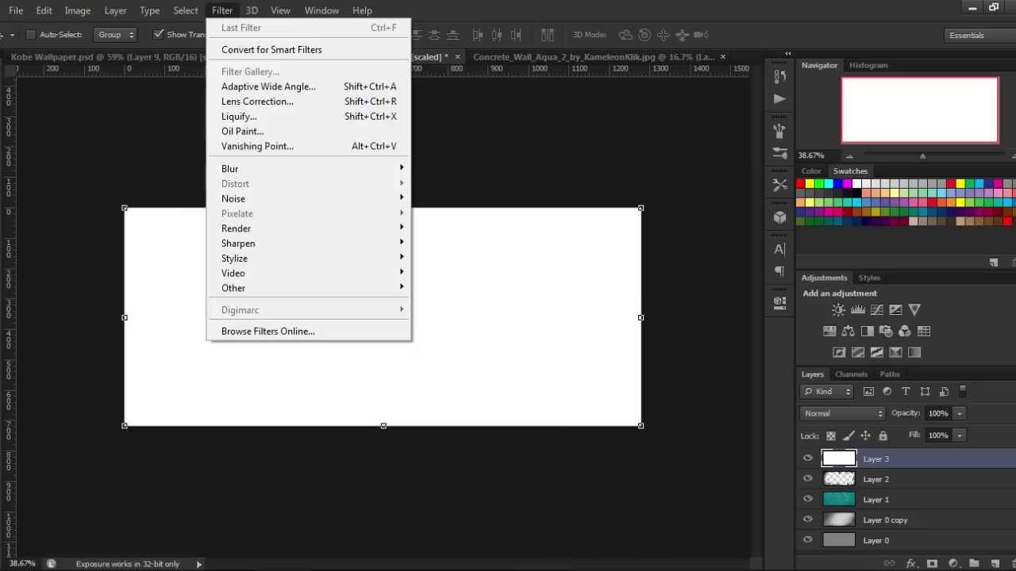
{"action": "left_click", "coordinate": [446, 198]}
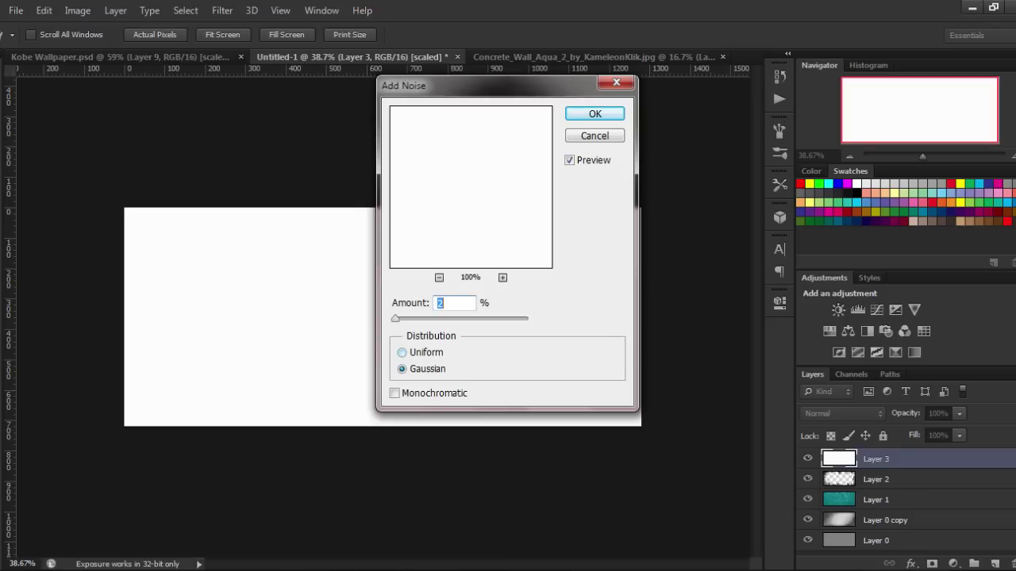
{"action": "key", "text": "alt+m"}
{"action": "key", "text": "alt+a"}
{"action": "type", "text": "8"}
{"action": "key", "text": "BackSpace"}
{"action": "type", "text": "10"}
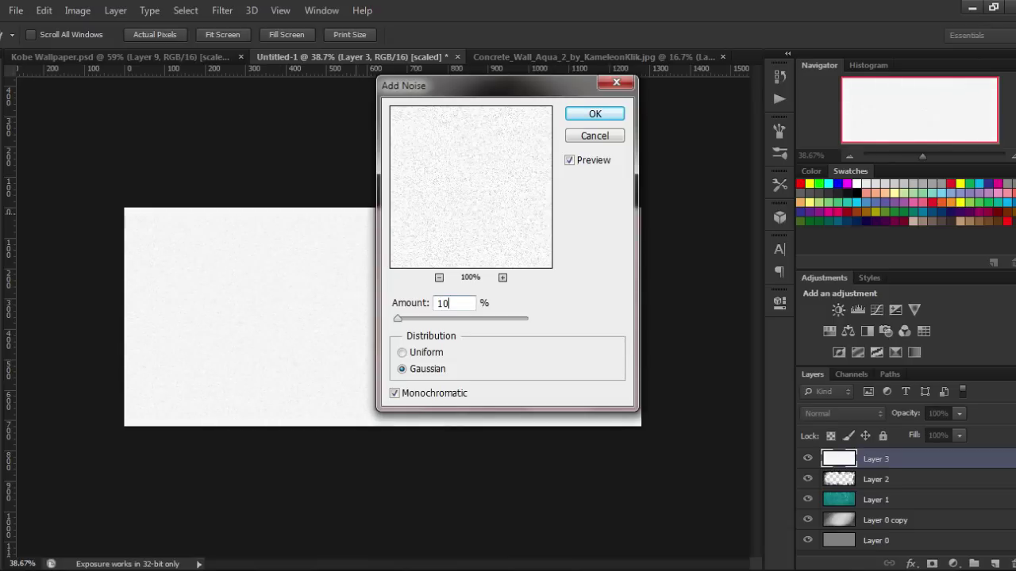
{"action": "key", "text": "ctrl+a"}
{"action": "type", "text": "15"}
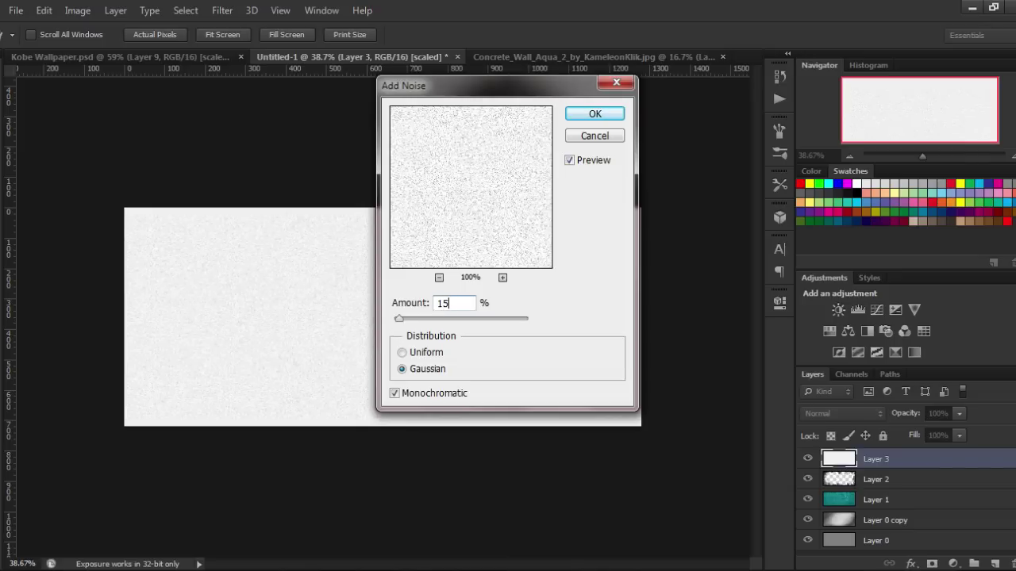
{"action": "left_click", "coordinate": [594, 114]}
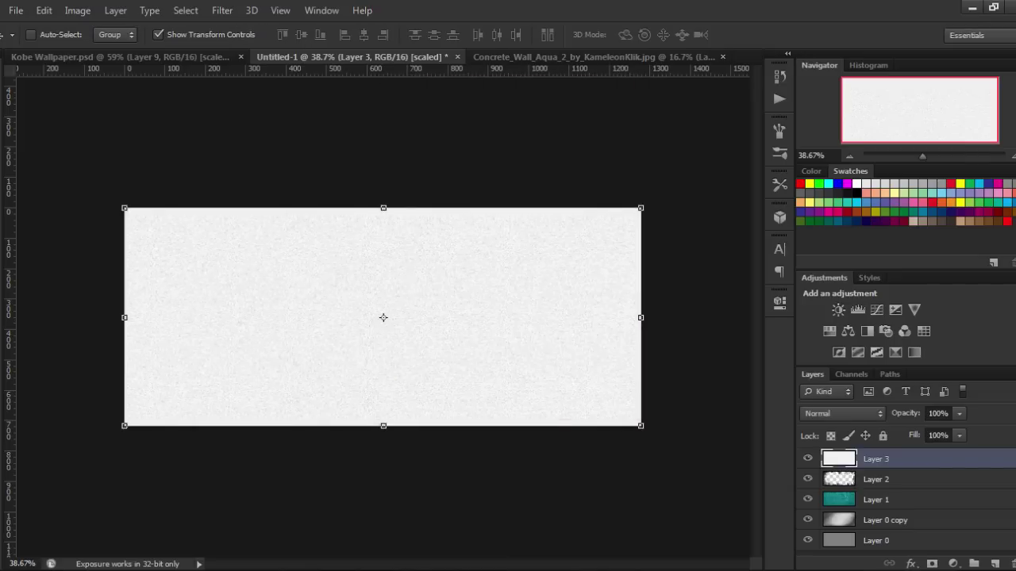
Step: Set Layer 3's blend mode to Multiply, closing Blending Options unchanged
{"action": "left_click", "coordinate": [841, 414]}
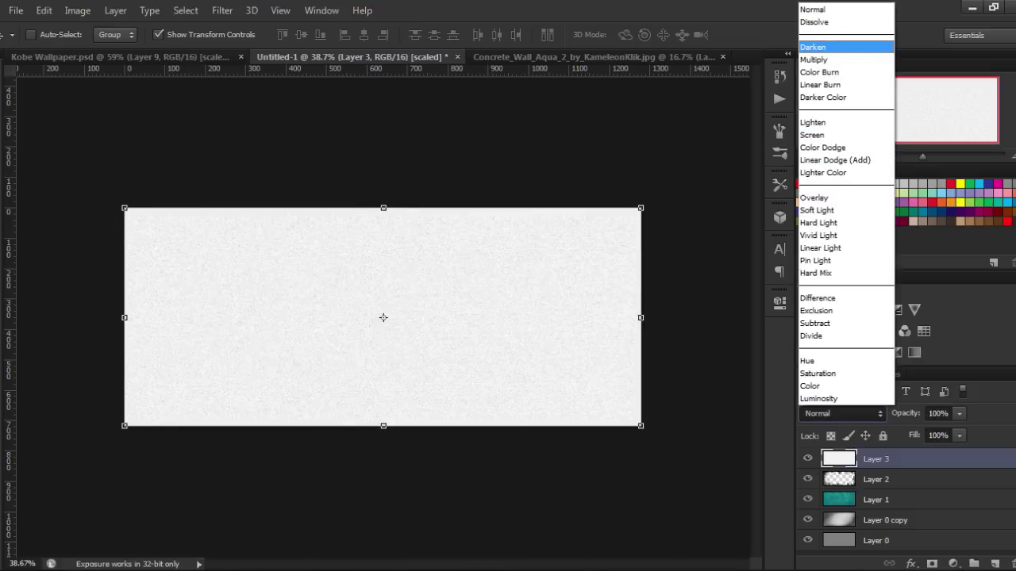
{"action": "left_click", "coordinate": [814, 59]}
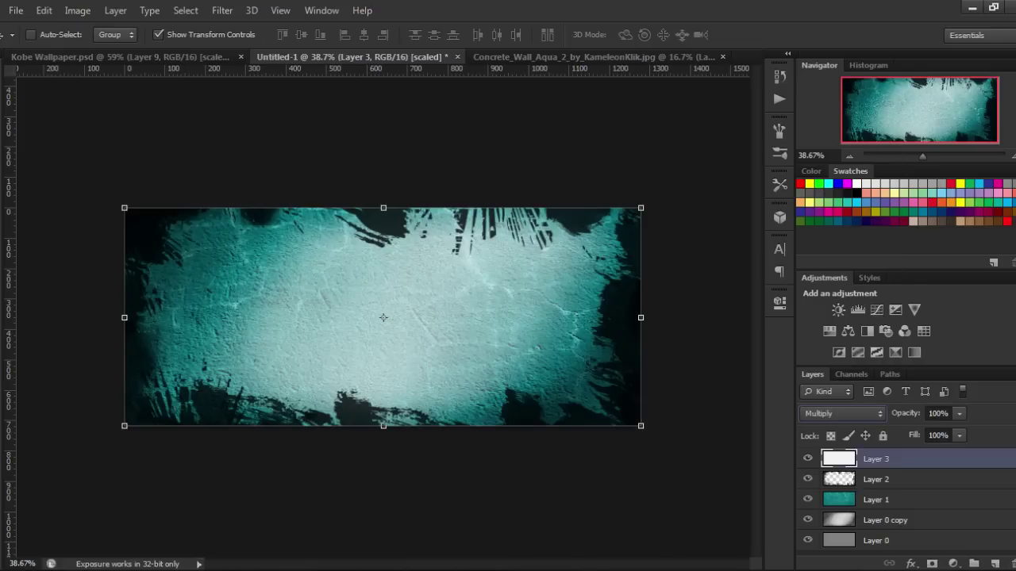
{"action": "double_click", "coordinate": [912, 459]}
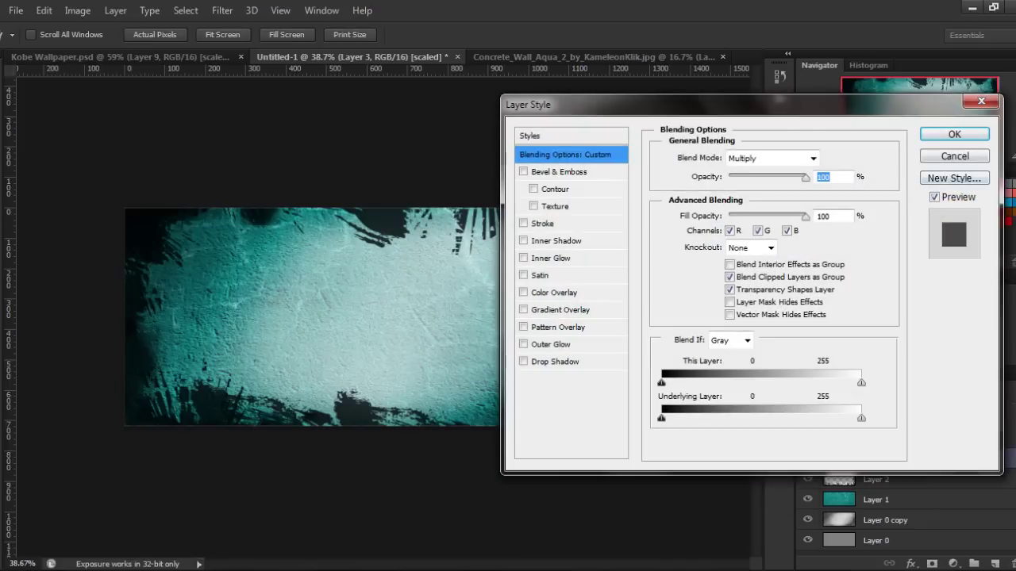
{"action": "key", "text": "Escape"}
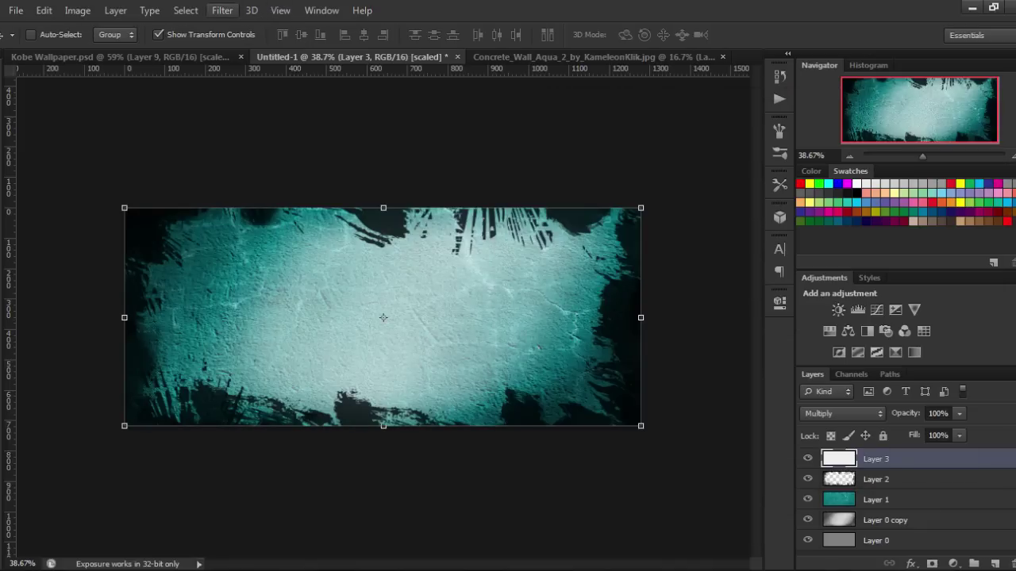
{"action": "left_click", "coordinate": [222, 10]}
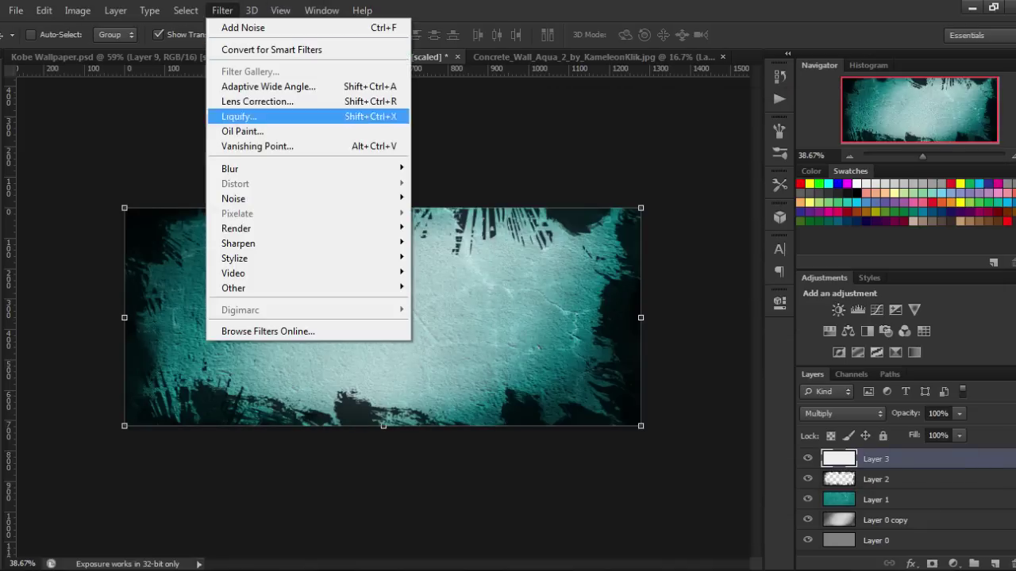
Step: Apply a further 60% noise pass to Layer 3 and duplicate it as Layer 3 copy
{"action": "mouse_move", "coordinate": [233, 199]}
{"action": "left_click", "coordinate": [453, 198]}
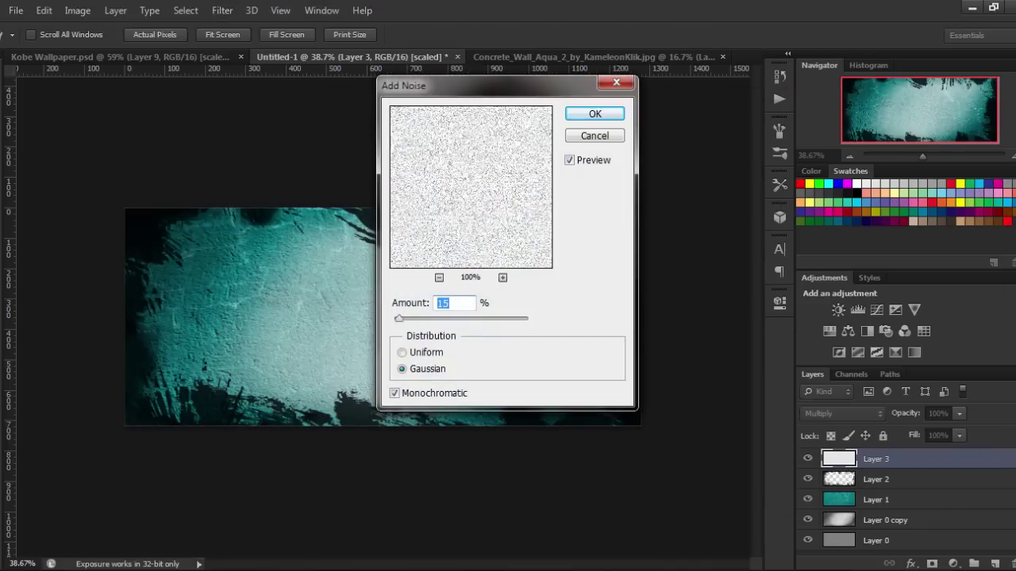
{"action": "key", "text": "Return"}
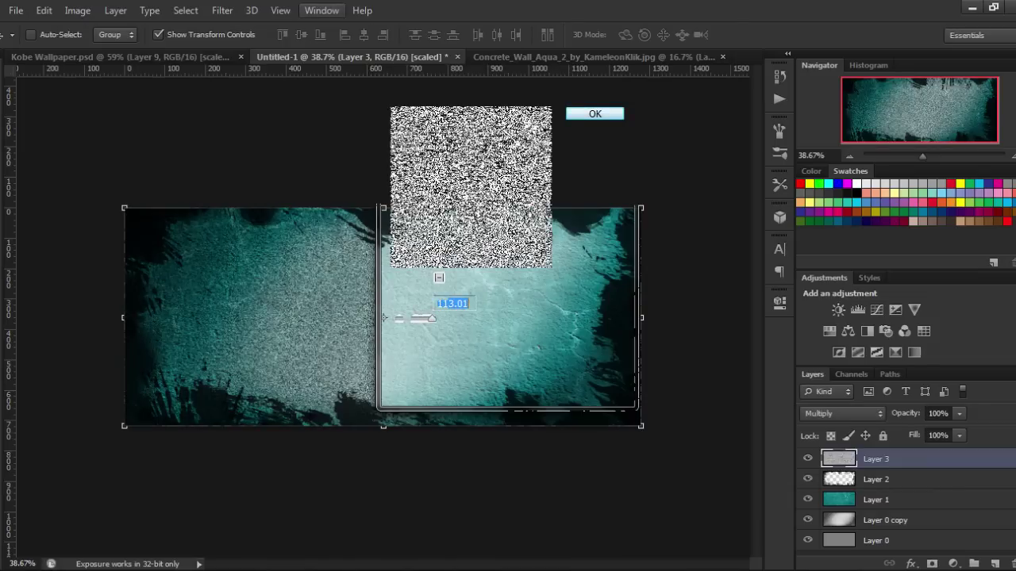
{"action": "left_click_drag", "start_coordinate": [443, 318], "coordinate": [414, 319]}
{"action": "type", "text": "60"}
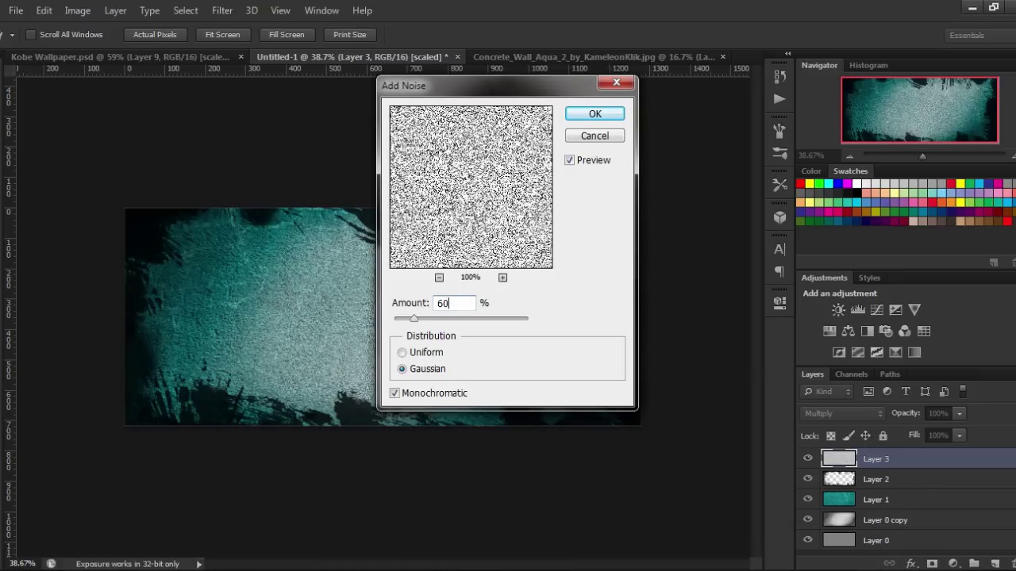
{"action": "key", "text": "Return"}
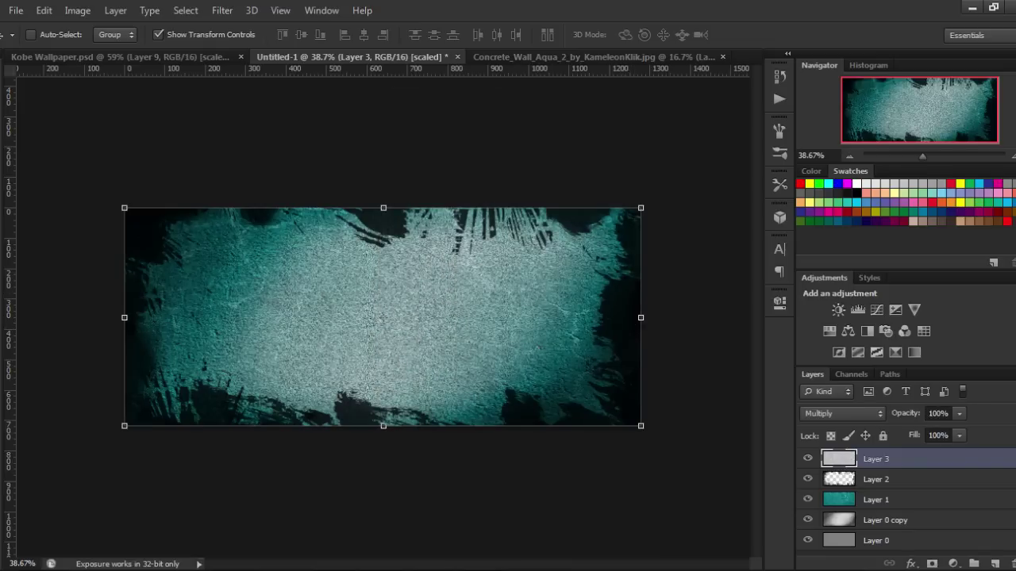
{"action": "key", "text": "ctrl+j"}
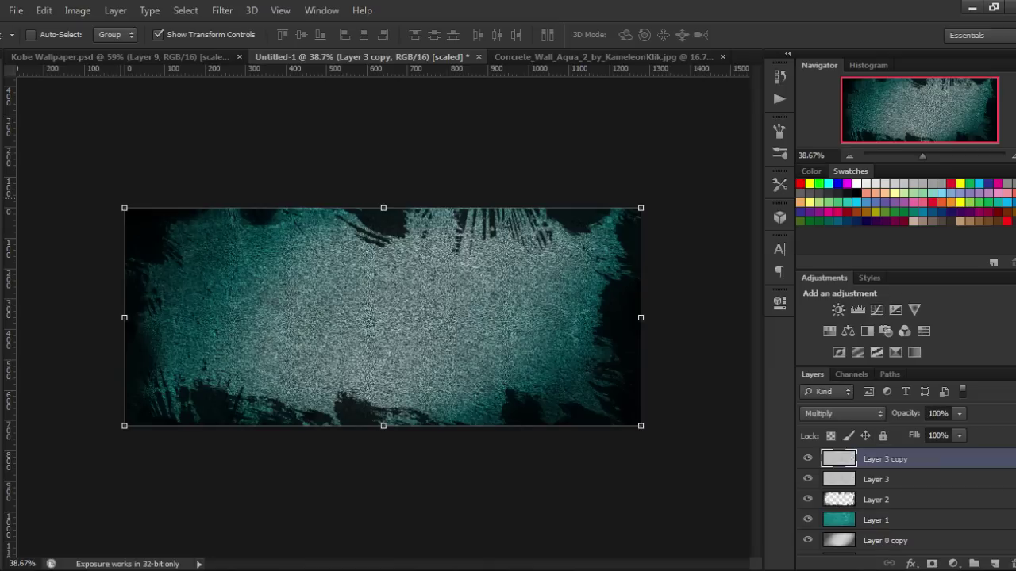
Step: Stretch the Layer 3 copy noise to about 176% × 273% to coarsen the grain
{"action": "left_click_drag", "start_coordinate": [124, 208], "coordinate": [16, 159]}
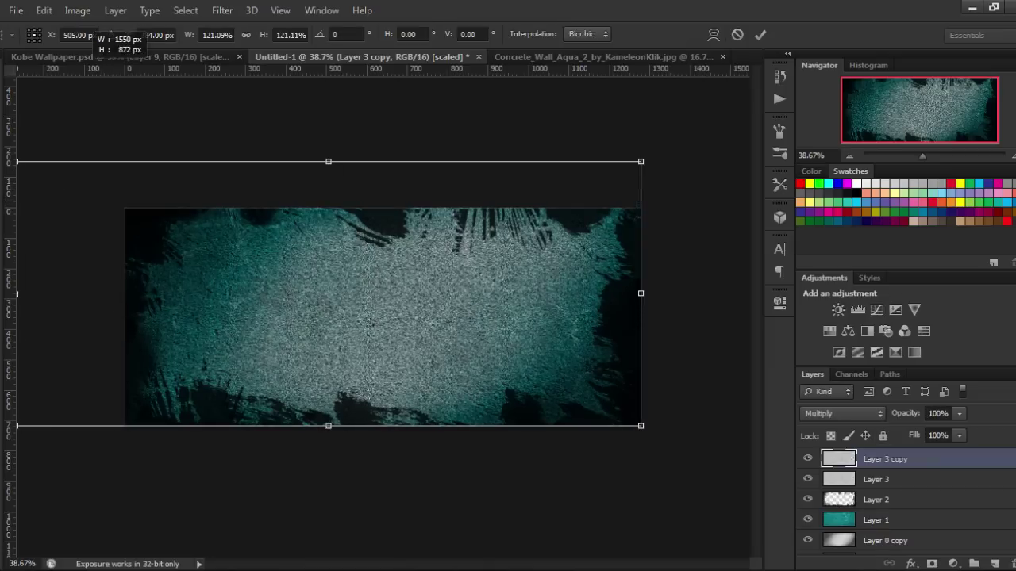
{"action": "left_click_drag", "start_coordinate": [641, 426], "coordinate": [916, 545]}
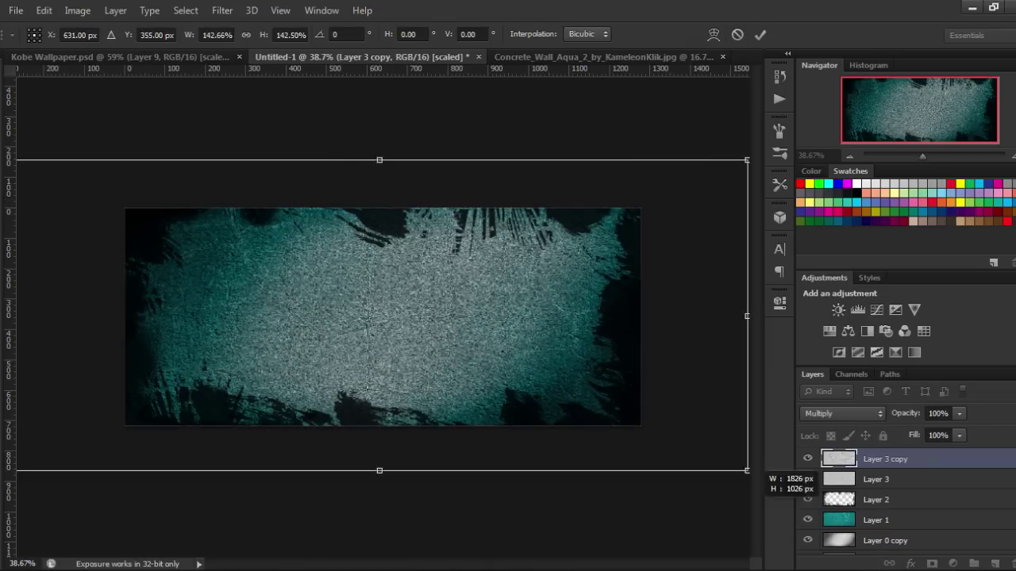
{"action": "left_click_drag", "start_coordinate": [433, 253], "coordinate": [394, 220]}
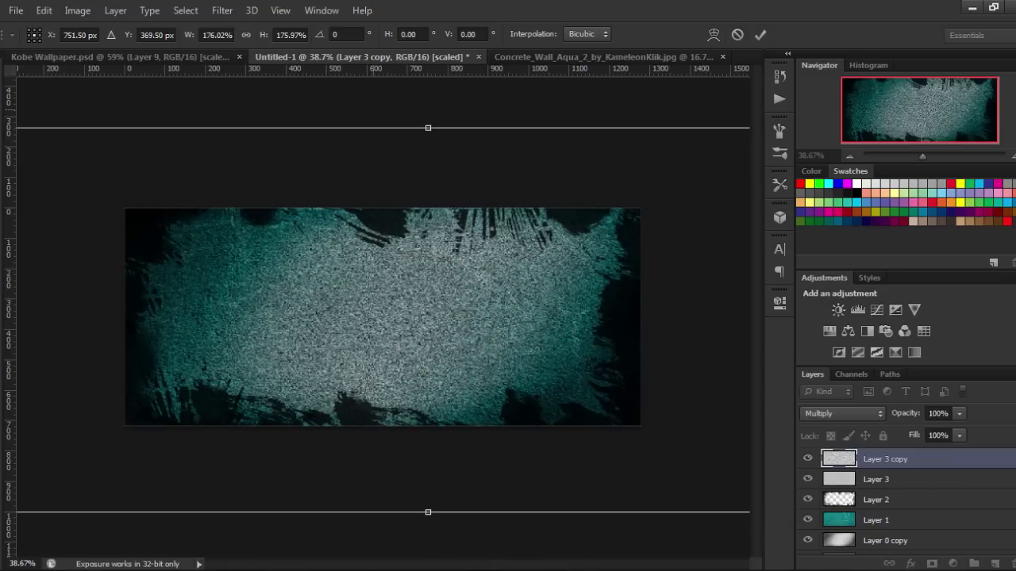
{"action": "left_click_drag", "start_coordinate": [428, 512], "coordinate": [432, 569]}
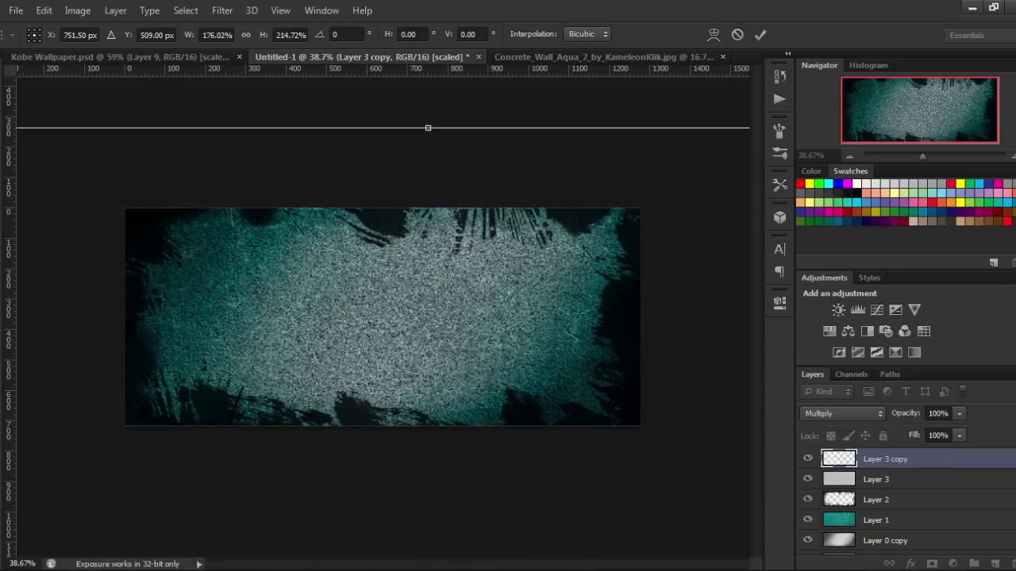
{"action": "left_click_drag", "start_coordinate": [428, 127], "coordinate": [468, 21]}
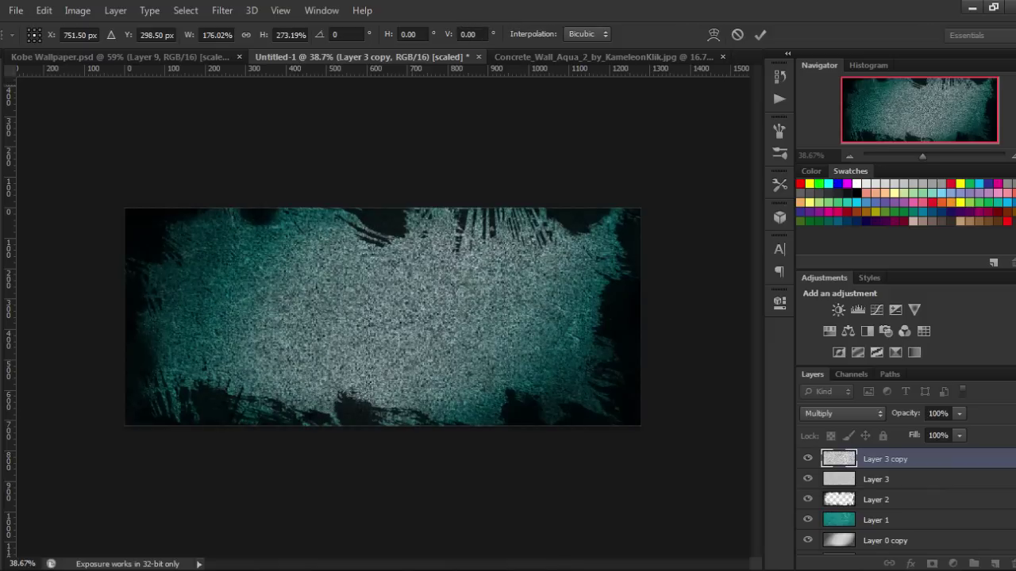
{"action": "key", "text": "Return"}
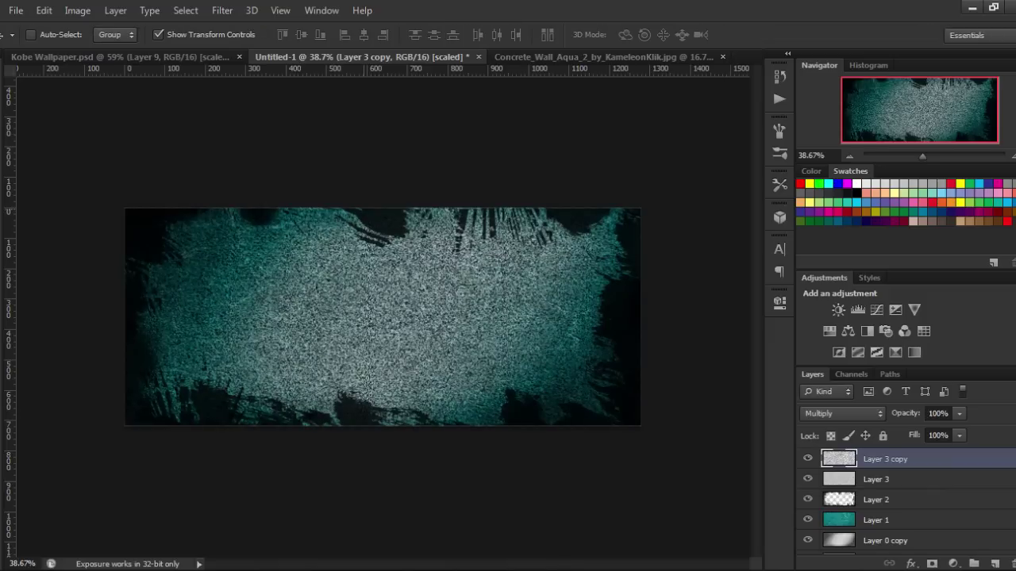
{"action": "left_click", "coordinate": [119, 56]}
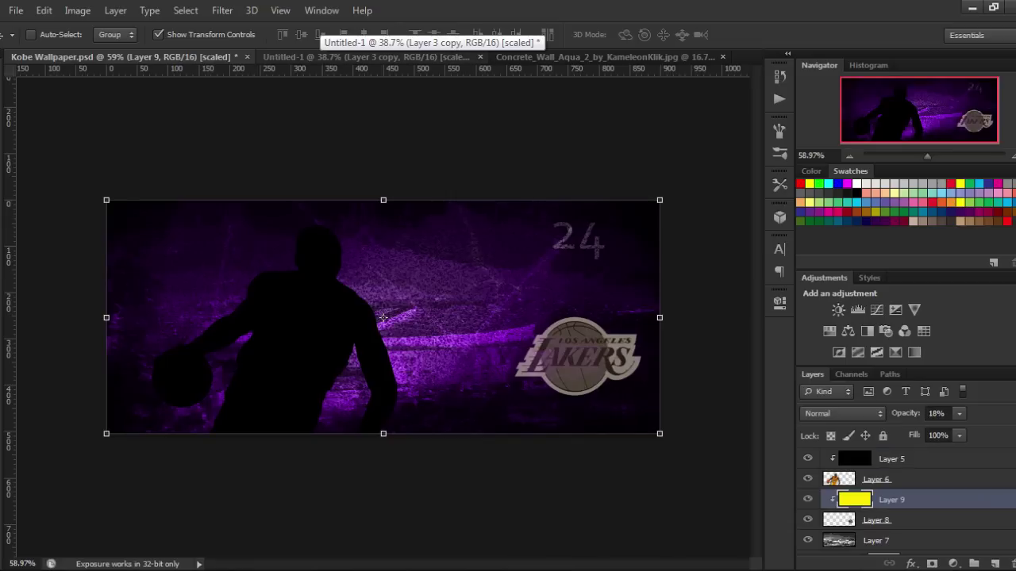
{"action": "left_click", "coordinate": [349, 56]}
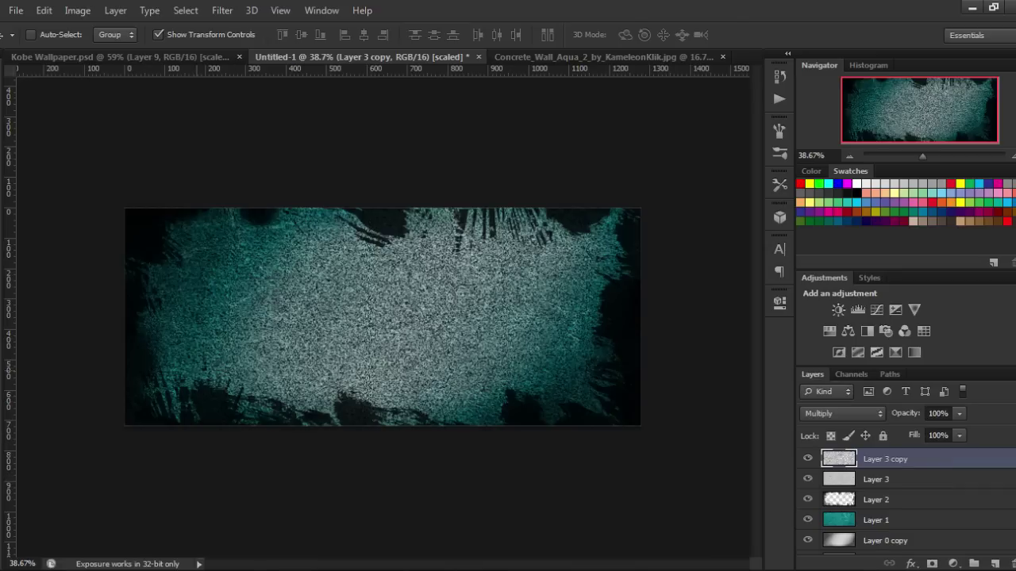
Step: Shrink Layer 3 to about 68% and shift it up and left
{"action": "key", "text": "alt+bracketleft"}
{"action": "key", "text": "alt+bracketright"}
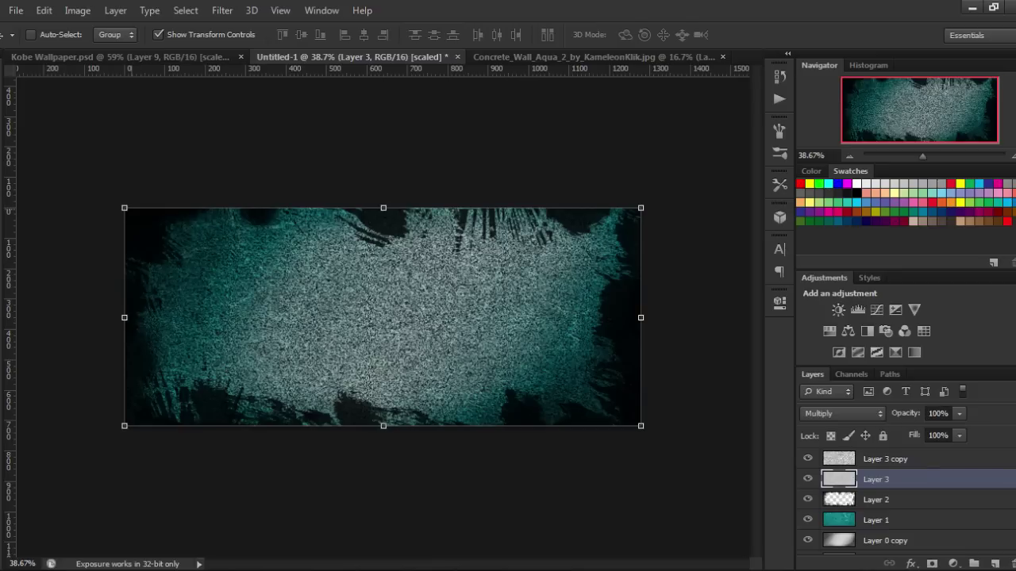
{"action": "left_click_drag", "start_coordinate": [124, 208], "coordinate": [291, 277]}
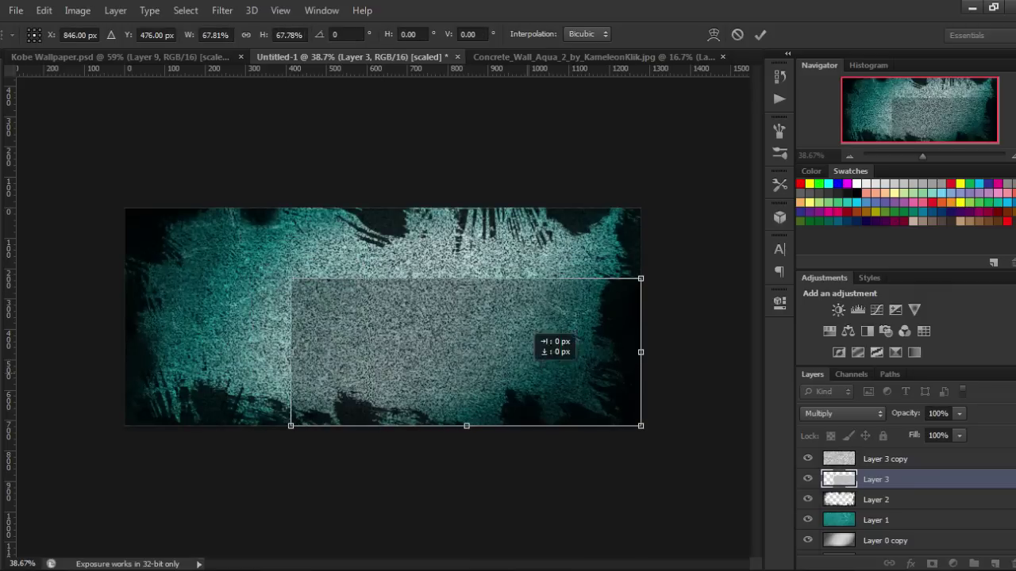
{"action": "left_click_drag", "start_coordinate": [524, 329], "coordinate": [438, 292]}
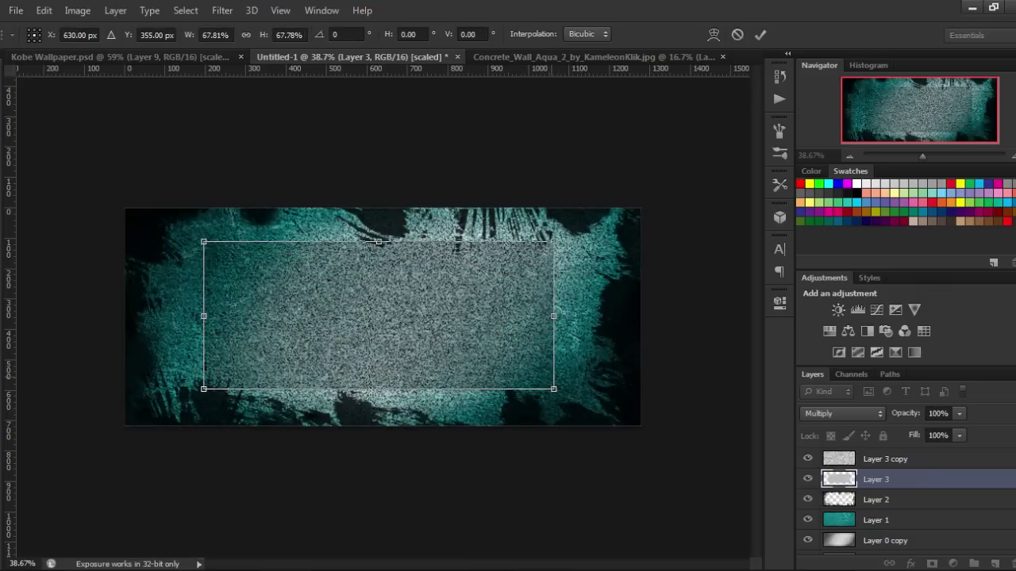
{"action": "key", "text": "Return"}
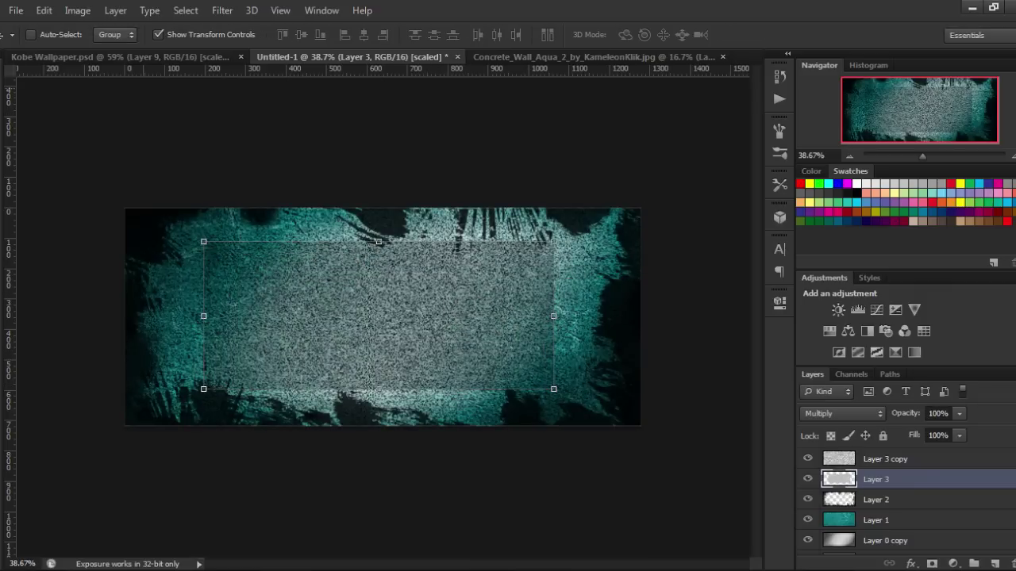
{"action": "key", "text": "m"}
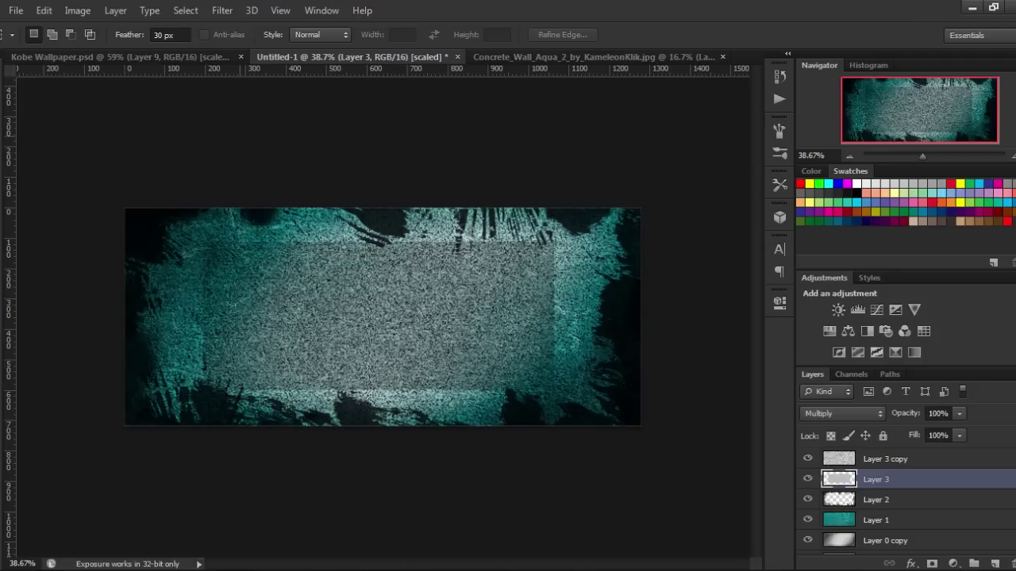
{"action": "double_click", "coordinate": [937, 479]}
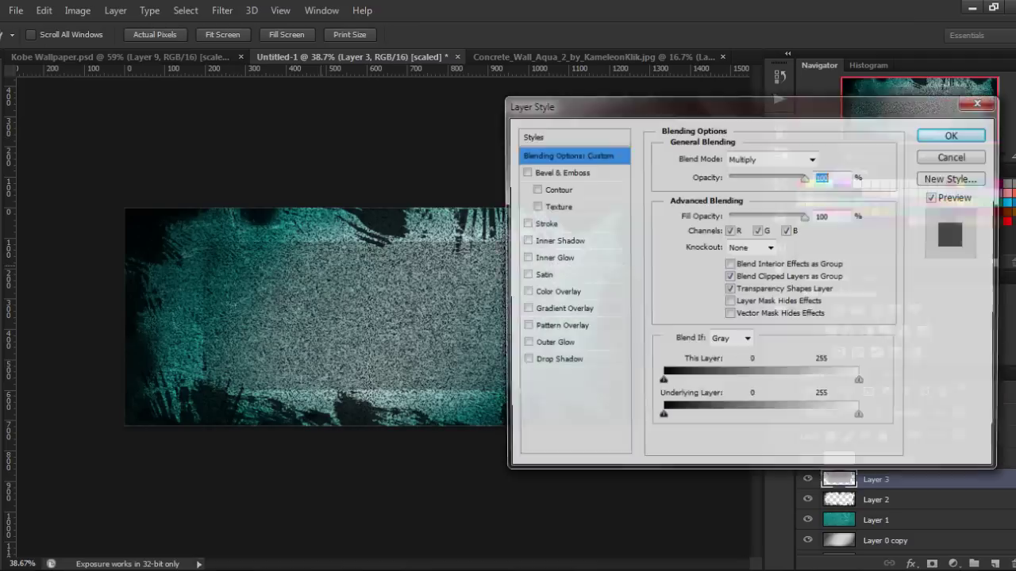
{"action": "key", "text": "Escape"}
Step: Enlarge Layer 3 to fill the whole banner, then pick adjustment layers for Layer 3 copy
{"action": "key", "text": "ctrl+t"}
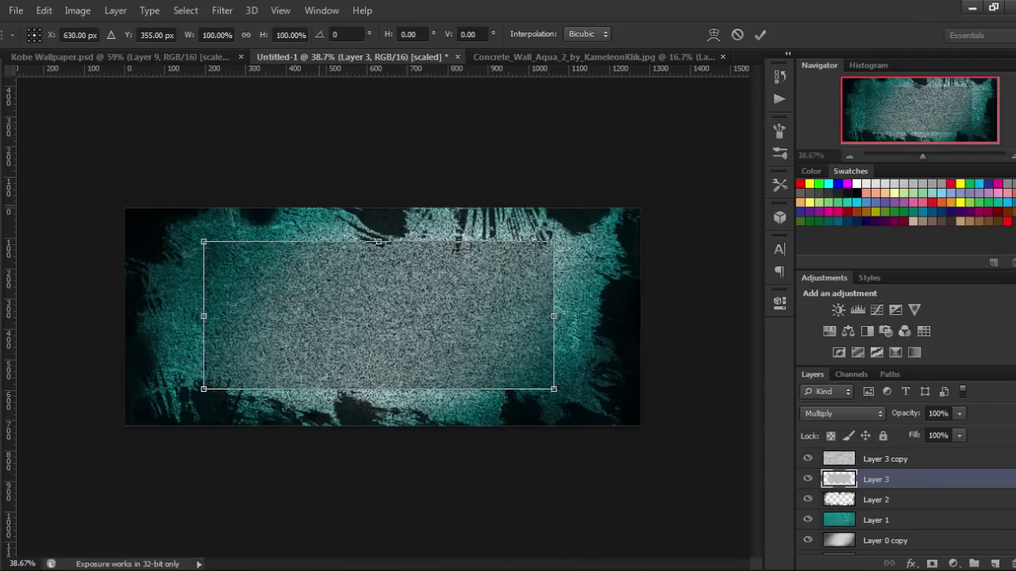
{"action": "left_click_drag", "start_coordinate": [204, 242], "coordinate": [124, 208]}
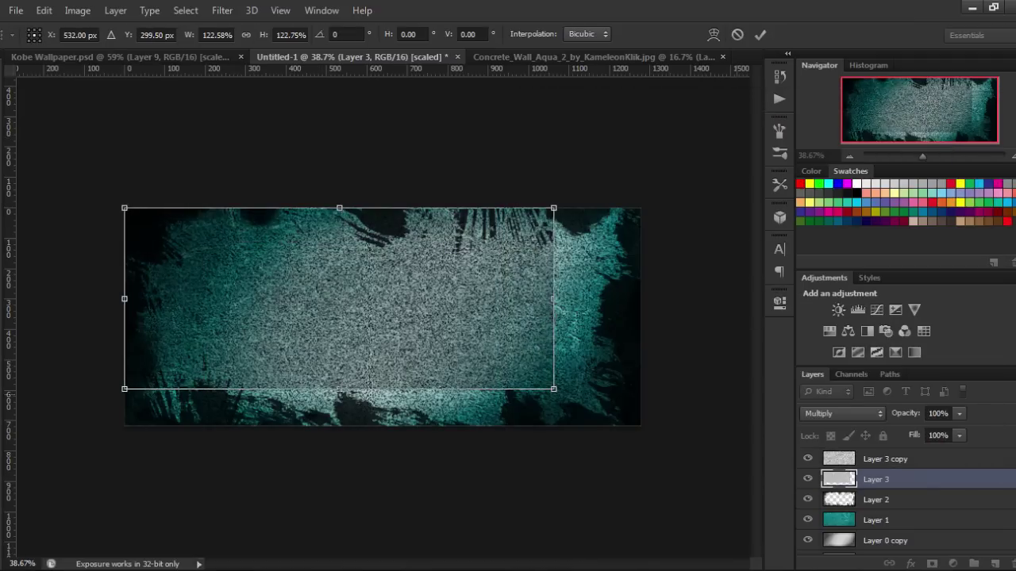
{"action": "left_click_drag", "start_coordinate": [553, 389], "coordinate": [640, 425]}
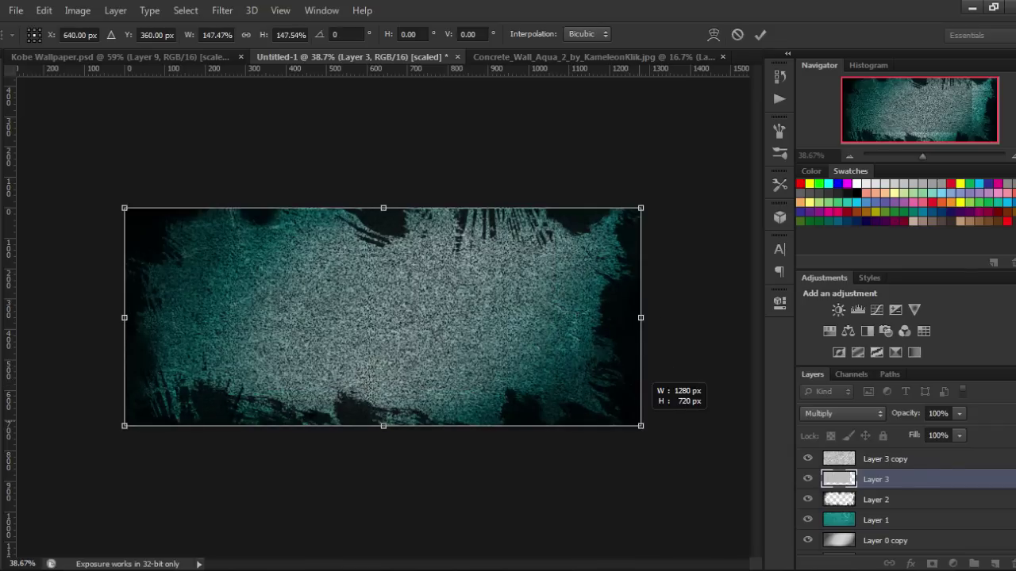
{"action": "key", "text": "Return"}
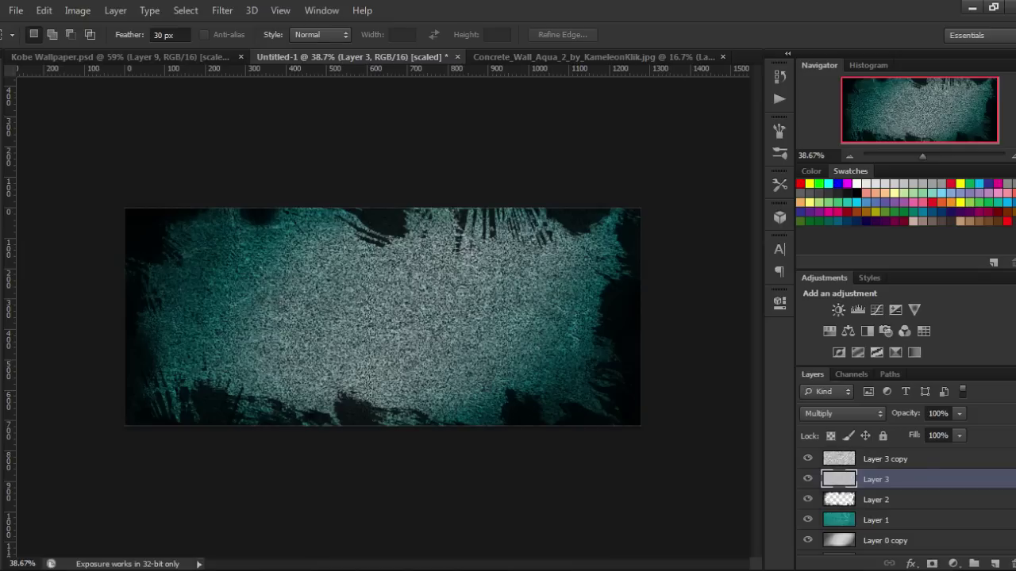
{"action": "key", "text": "alt+bracketright"}
{"action": "left_click", "coordinate": [115, 10]}
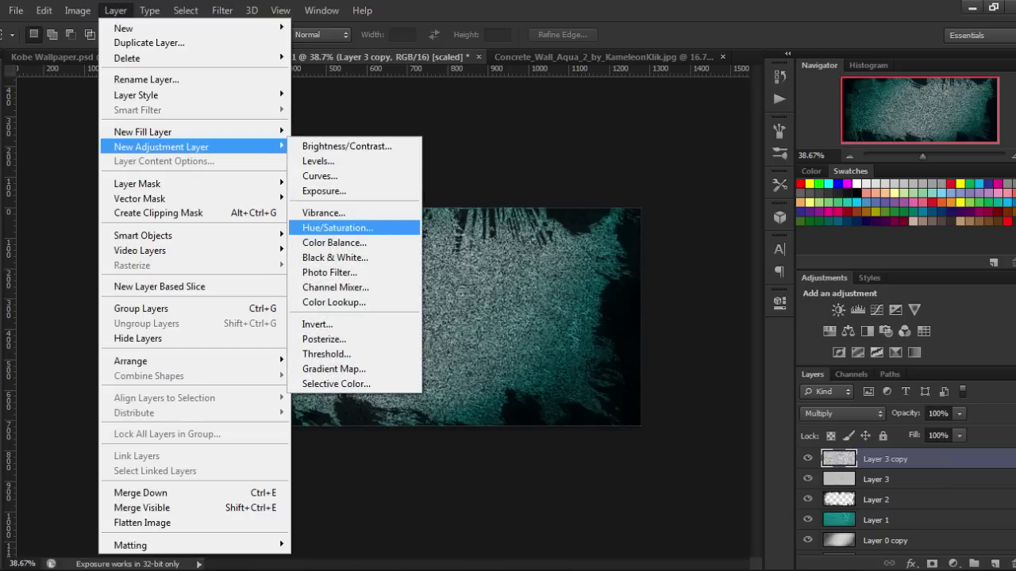
Step: Add a colorized Hue/Saturation 1 layer at Hue 177 and Saturation 74
{"action": "left_click", "coordinate": [337, 227]}
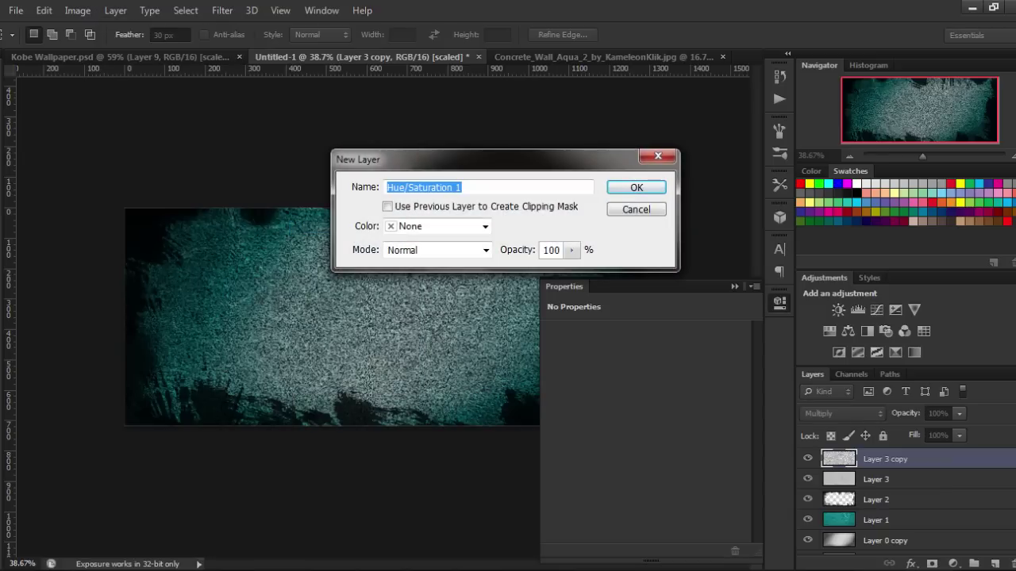
{"action": "key", "text": "Return"}
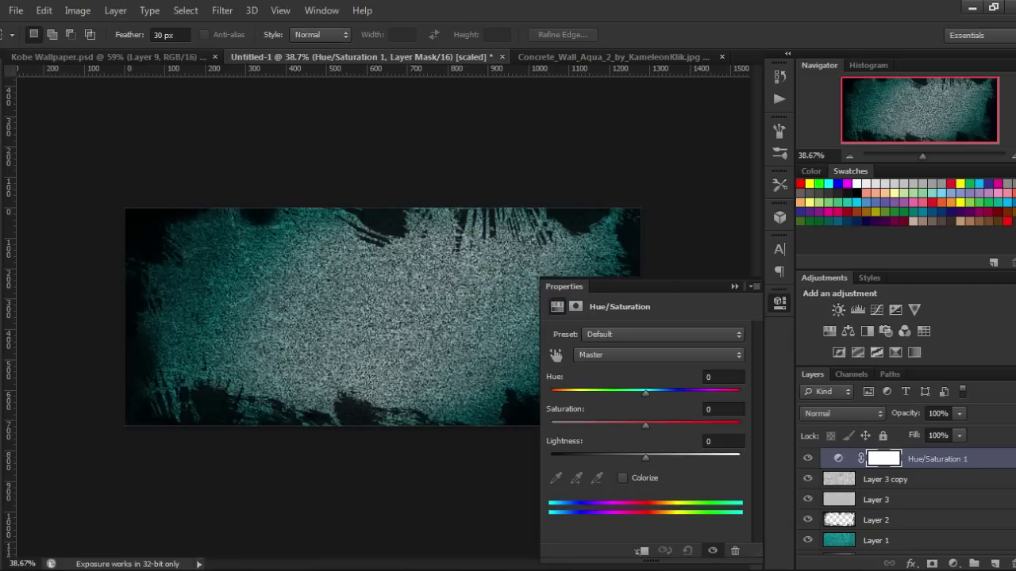
{"action": "left_click", "coordinate": [623, 478]}
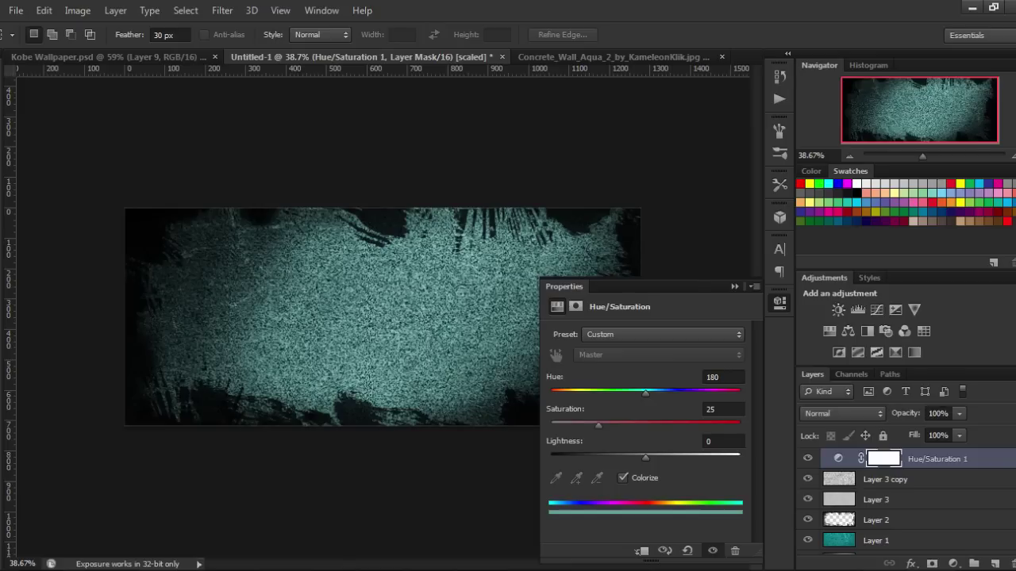
{"action": "mouse_move", "coordinate": [645, 392]}
{"action": "left_mouse_down"}
{"action": "mouse_move", "coordinate": [662, 393]}
{"action": "mouse_move", "coordinate": [644, 393]}
{"action": "left_mouse_up"}
{"action": "mouse_move", "coordinate": [645, 393]}
{"action": "left_mouse_down"}
{"action": "mouse_move", "coordinate": [671, 393]}
{"action": "mouse_move", "coordinate": [644, 393]}
{"action": "left_mouse_up"}
{"action": "mouse_move", "coordinate": [598, 426]}
{"action": "left_mouse_down"}
{"action": "mouse_move", "coordinate": [736, 425]}
{"action": "mouse_move", "coordinate": [690, 425]}
{"action": "left_mouse_up"}
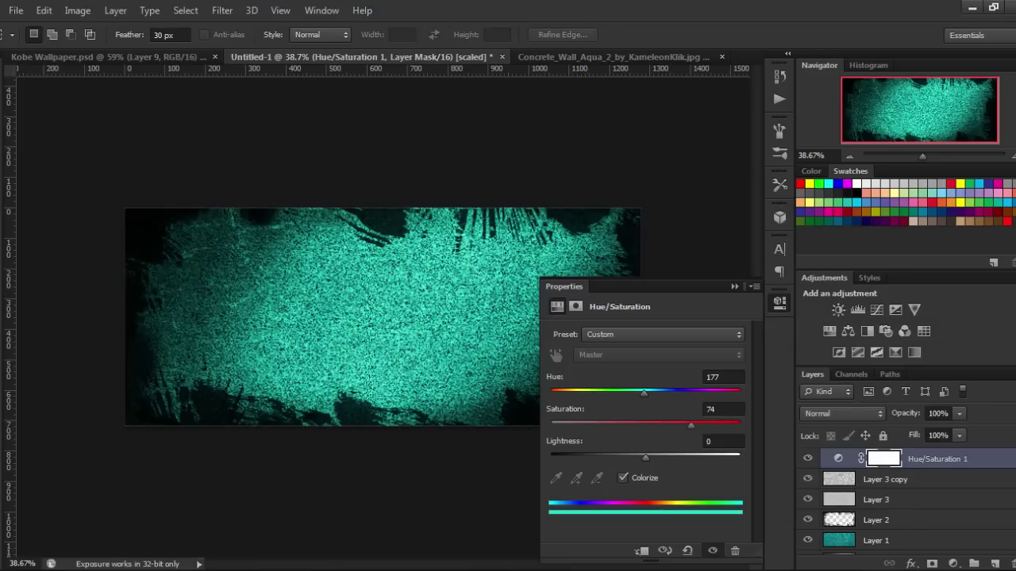
Step: Set Hue/Saturation 1 to Hue 360, Saturation 40, Lightness -15 for a dusky red
{"action": "left_click_drag", "start_coordinate": [643, 392], "coordinate": [740, 391]}
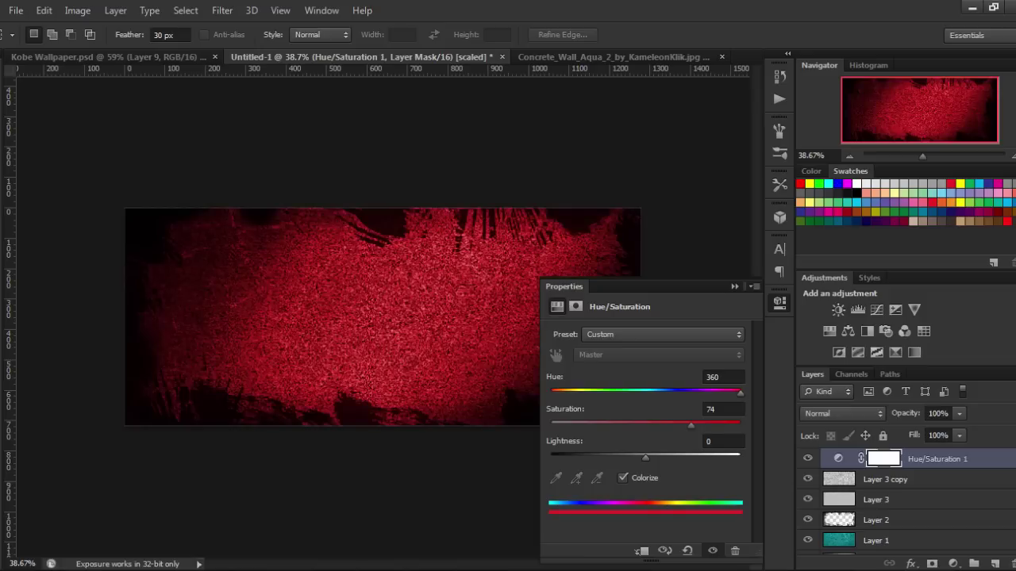
{"action": "left_click_drag", "start_coordinate": [691, 425], "coordinate": [634, 426]}
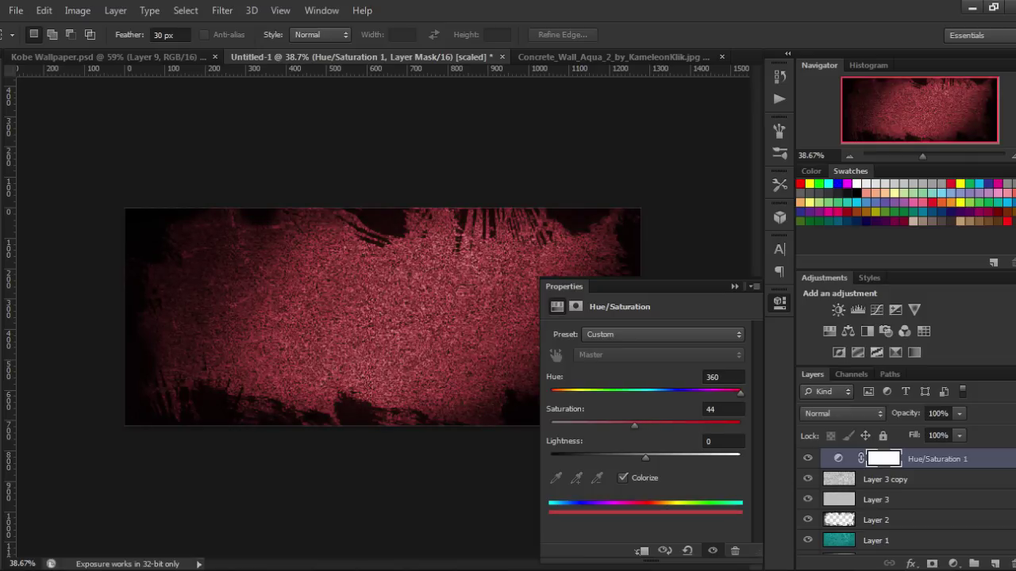
{"action": "left_click_drag", "start_coordinate": [631, 425], "coordinate": [625, 425]}
{"action": "left_click", "coordinate": [709, 409]}
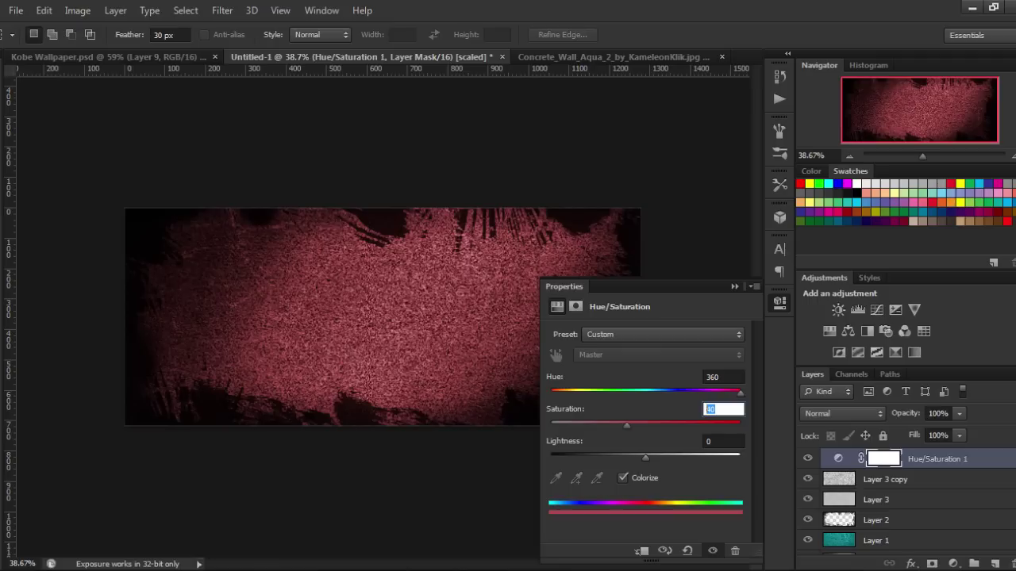
{"action": "left_click_drag", "start_coordinate": [645, 458], "coordinate": [633, 458]}
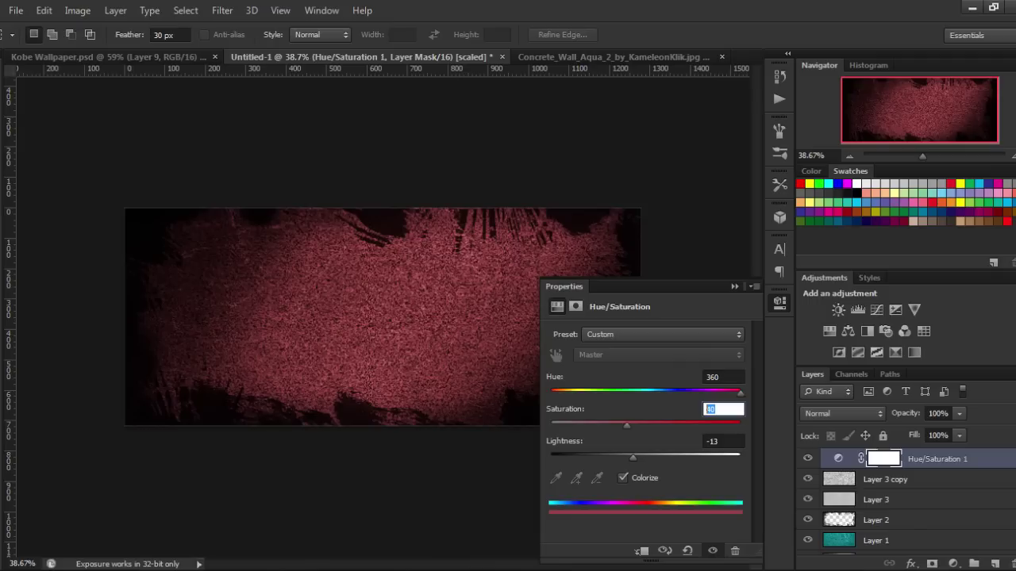
{"action": "key", "text": "Tab"}
{"action": "type", "text": "-15"}
{"action": "key", "text": "Return"}
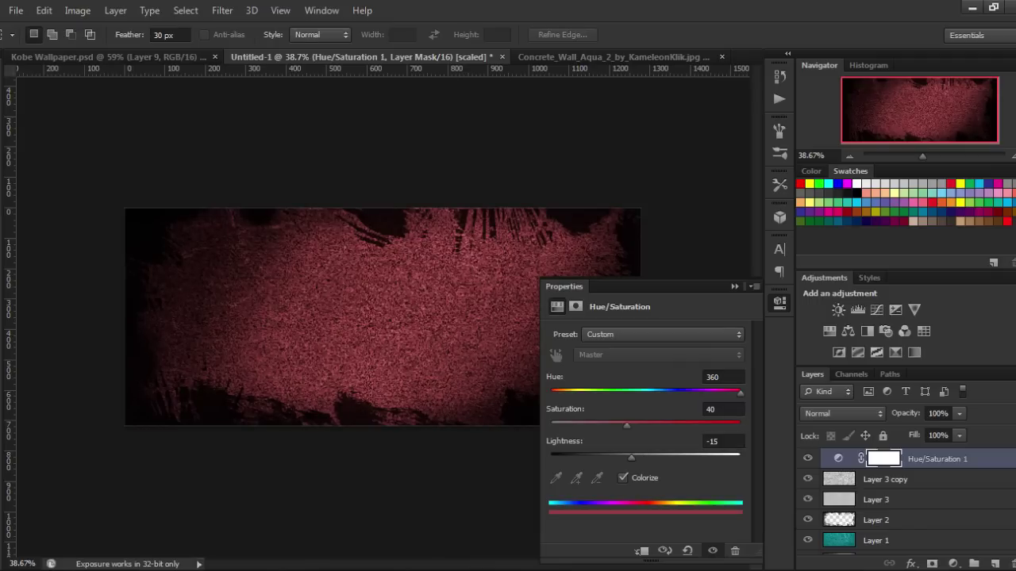
{"action": "left_click", "coordinate": [735, 286]}
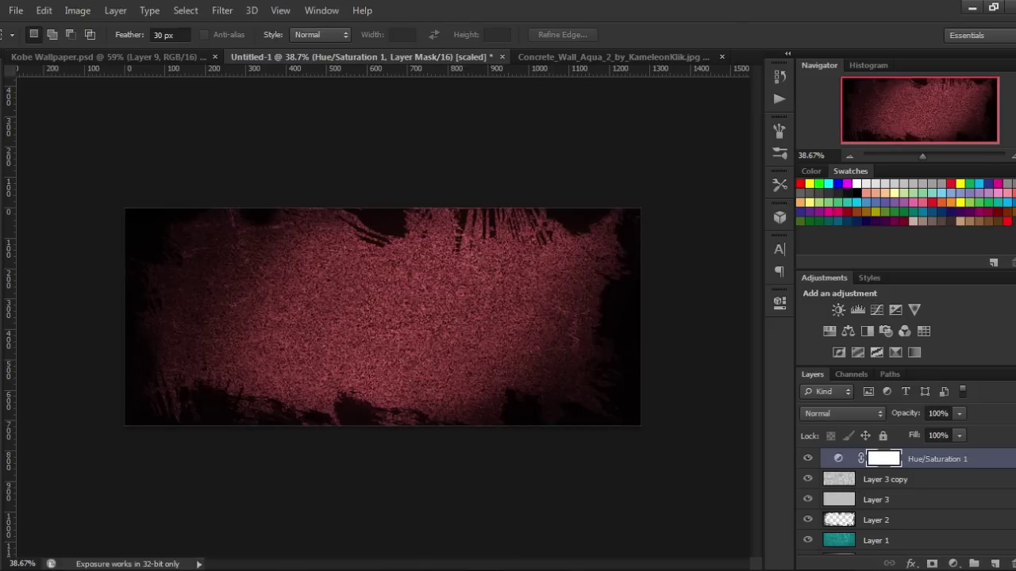
Step: In the browser, search Google Images for 'staples center clippers'
{"action": "left_click", "coordinate": [317, 499]}
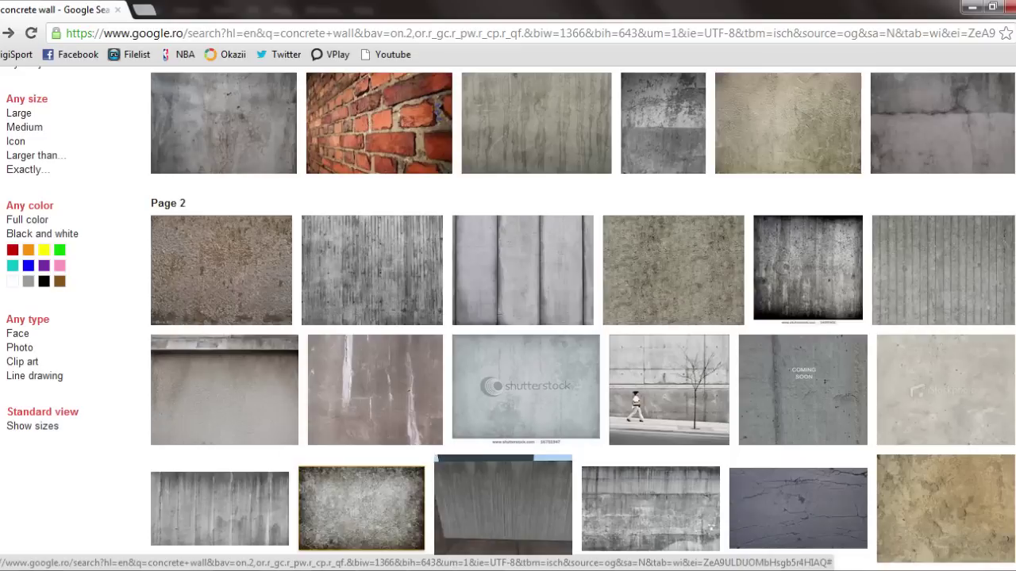
{"action": "scroll", "coordinate": [361, 508], "scroll_direction": "up", "scroll_amount": 2}
{"action": "scroll", "coordinate": [361, 507], "scroll_direction": "up", "scroll_amount": 3}
{"action": "left_click", "coordinate": [318, 118]}
{"action": "key", "text": "ctrl+a"}
{"action": "key", "text": "BackSpace"}
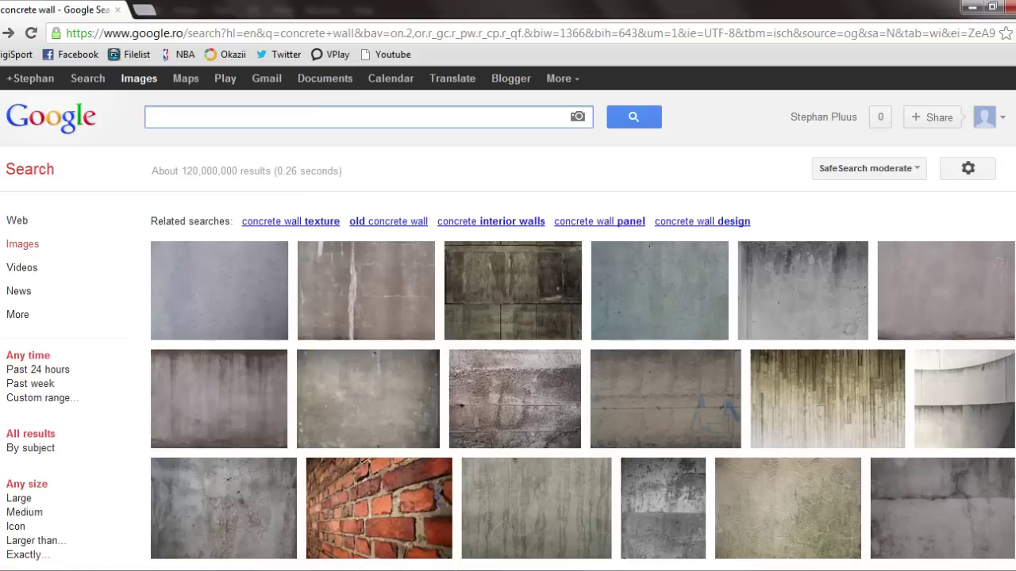
{"action": "type", "text": "Staples center cl"}
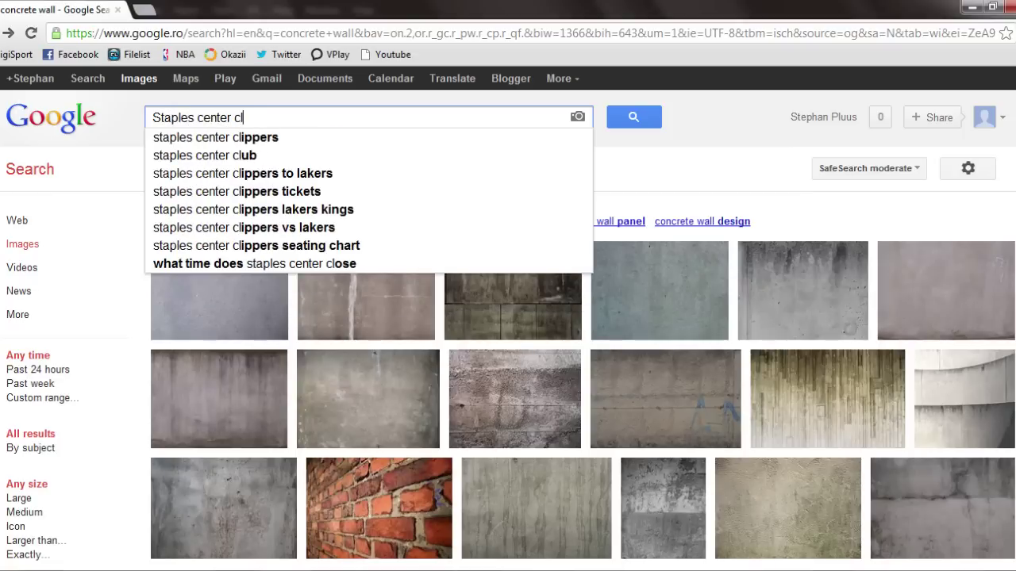
{"action": "key", "text": "Down"}
{"action": "key", "text": "Return"}
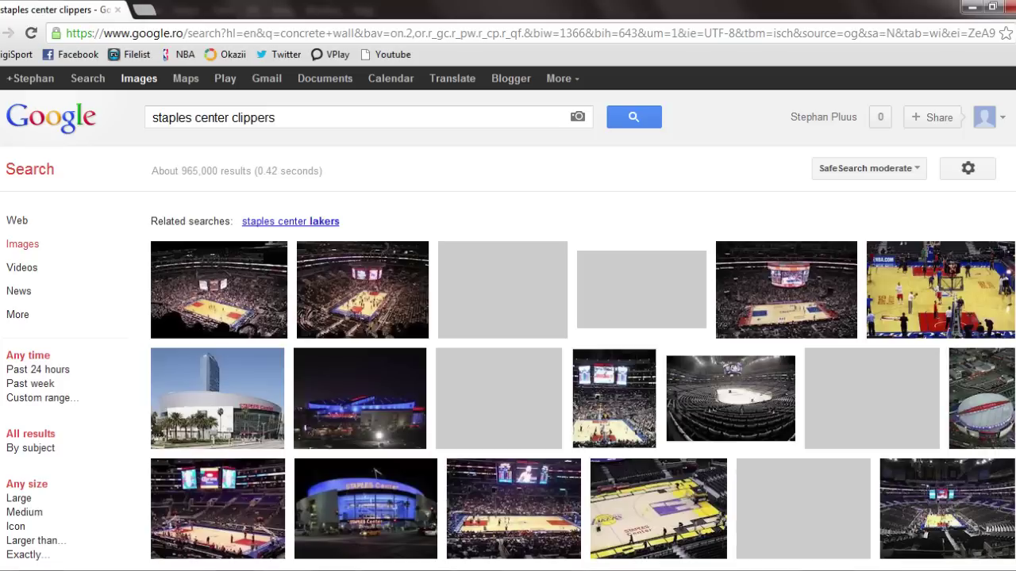
Step: Narrow the search to 'staples center' and open staples2.jpg at full size
{"action": "scroll", "coordinate": [508, 358], "scroll_direction": "down", "scroll_amount": 1}
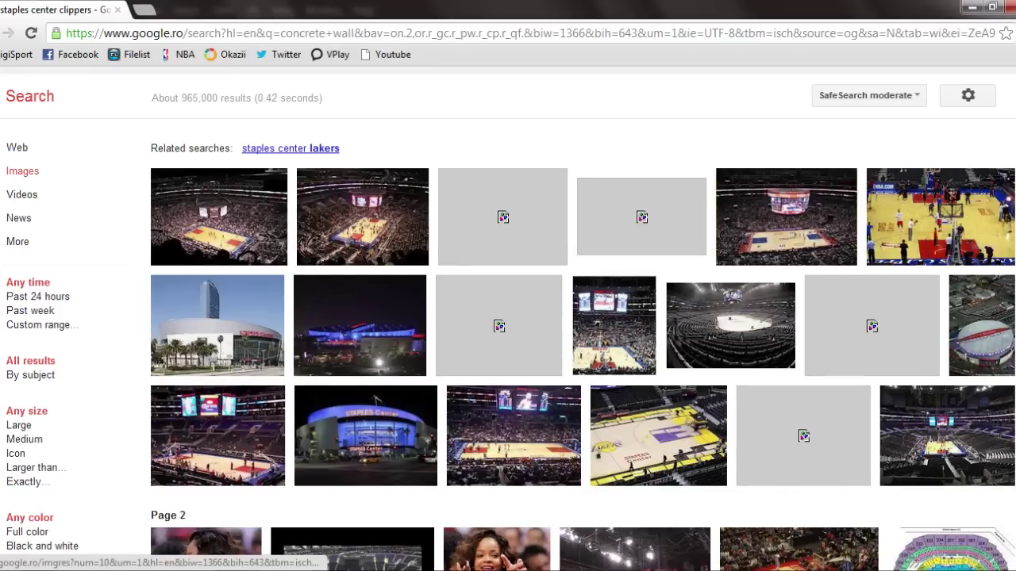
{"action": "scroll", "coordinate": [508, 357], "scroll_direction": "down", "scroll_amount": 1}
{"action": "scroll", "coordinate": [508, 357], "scroll_direction": "down", "scroll_amount": 1}
{"action": "scroll", "coordinate": [508, 357], "scroll_direction": "up", "scroll_amount": 3}
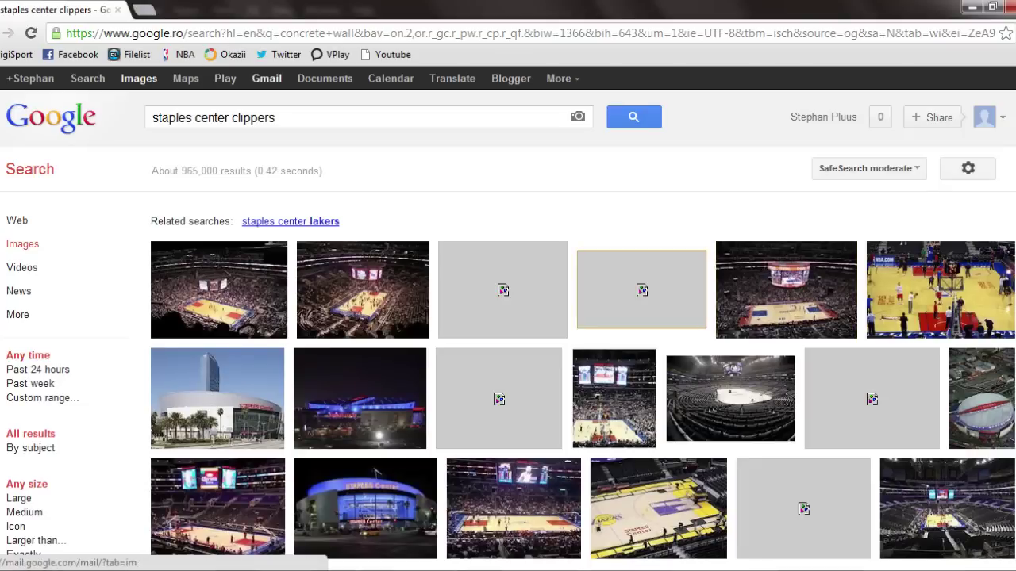
{"action": "left_click", "coordinate": [253, 118]}
{"action": "double_click", "coordinate": [254, 117]}
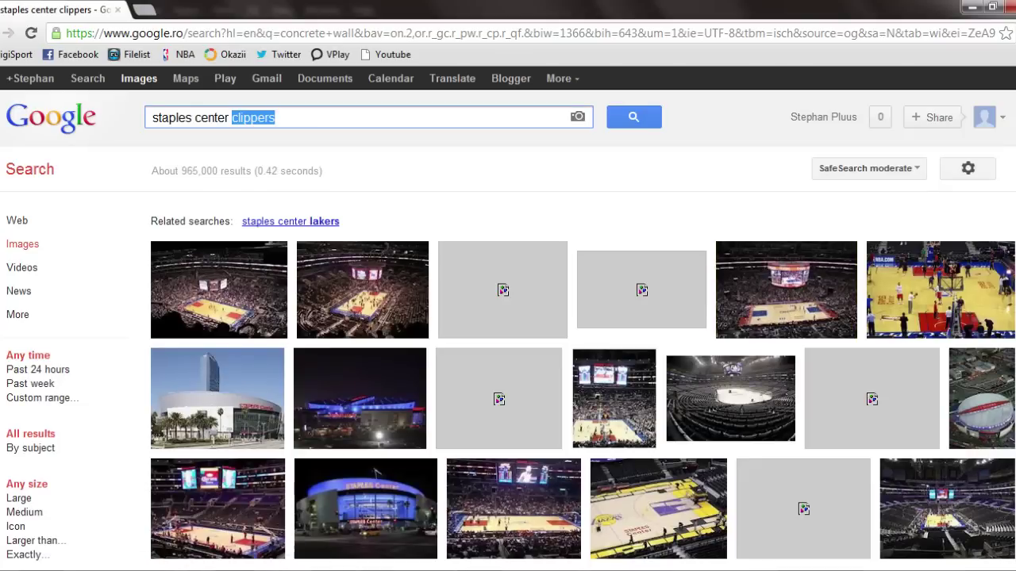
{"action": "key", "text": "BackSpace"}
{"action": "key", "text": "Return"}
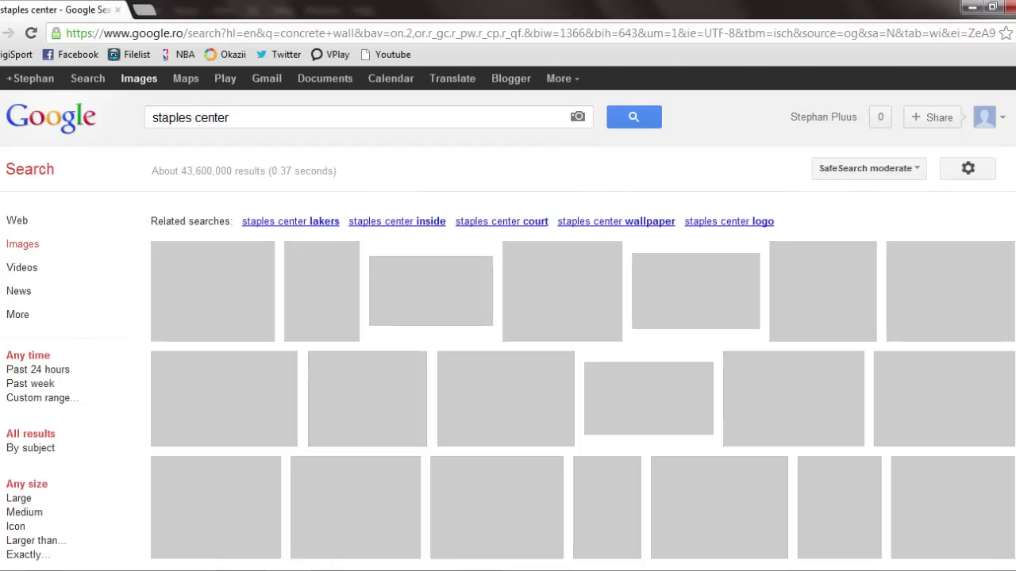
{"action": "scroll", "coordinate": [408, 208], "scroll_direction": "down", "scroll_amount": 1}
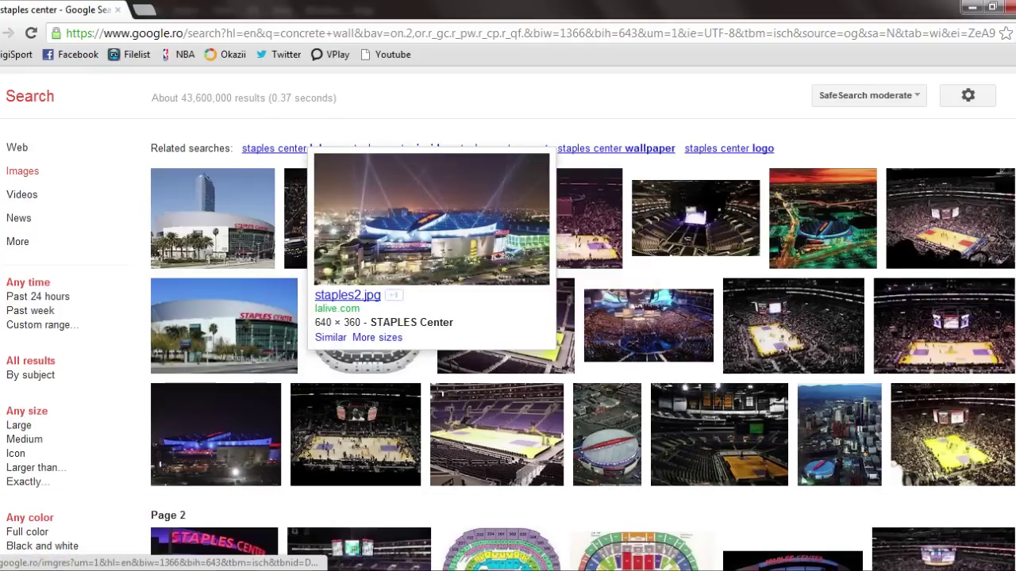
{"action": "left_click", "coordinate": [431, 219]}
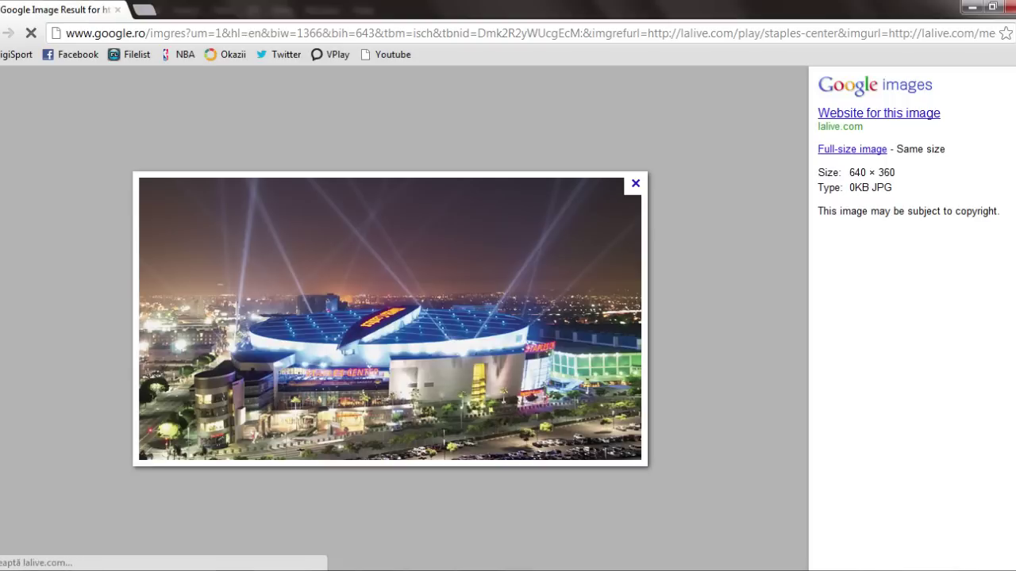
{"action": "left_click", "coordinate": [389, 318]}
{"action": "left_click", "coordinate": [992, 7]}
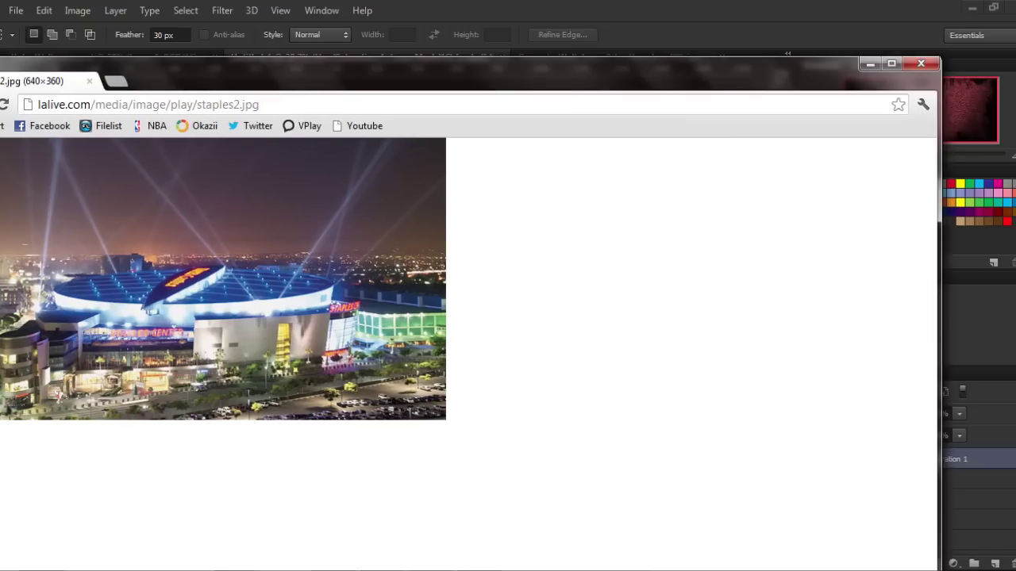
Step: Rearrange the Photoshop and browser windows so the saved staples2.jpg is reachable
{"action": "left_click", "coordinate": [992, 7]}
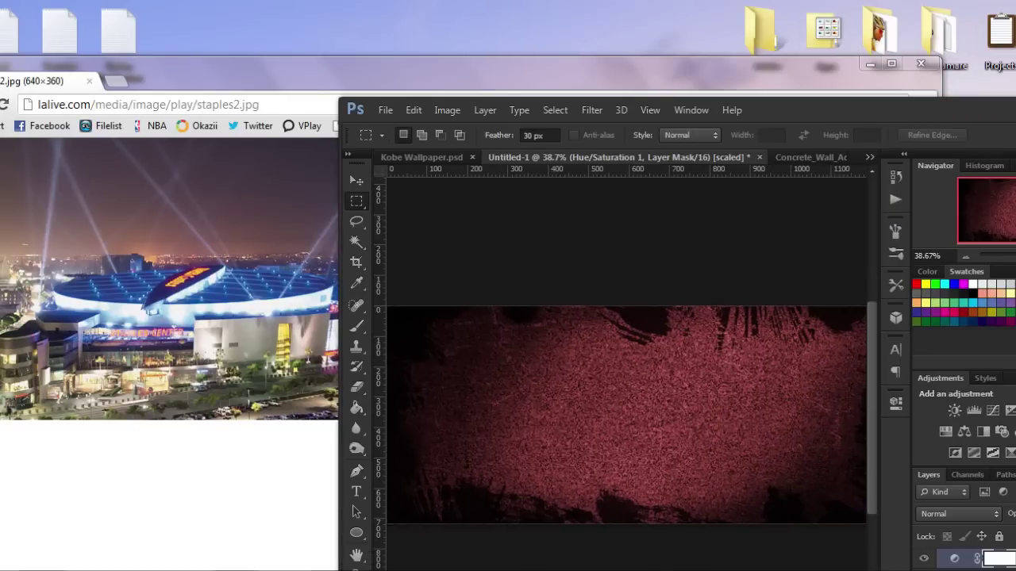
{"action": "left_click_drag", "start_coordinate": [635, 106], "coordinate": [635, 217]}
{"action": "left_click_drag", "start_coordinate": [412, 217], "coordinate": [1011, 217]}
{"action": "left_click", "coordinate": [238, 476]}
{"action": "left_click_drag", "start_coordinate": [555, 72], "coordinate": [759, 54]}
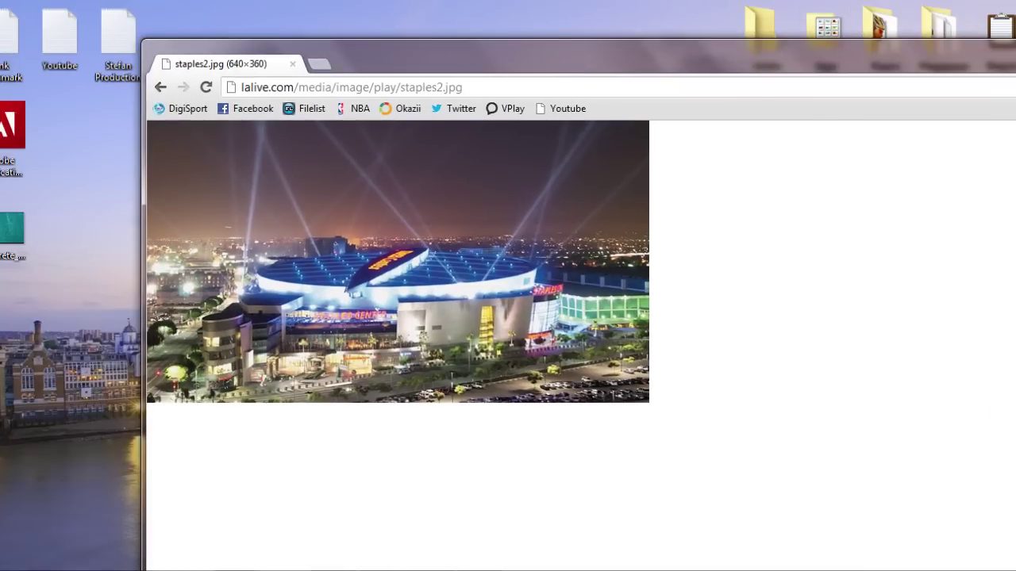
{"action": "left_click_drag", "start_coordinate": [556, 51], "coordinate": [214, 45]}
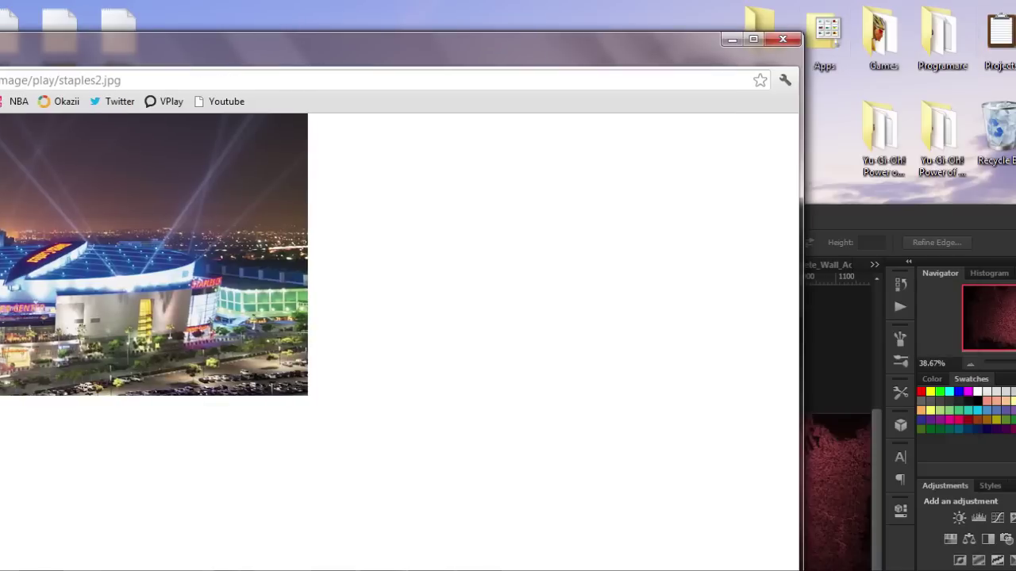
{"action": "left_click", "coordinate": [732, 39]}
{"action": "left_click_drag", "start_coordinate": [793, 214], "coordinate": [603, 29]}
Step: Drop staples2.jpg into Photoshop, close Concrete_Wall unsaved, and open staples2 as its own document
{"action": "left_click_drag", "start_coordinate": [12, 333], "coordinate": [644, 84]}
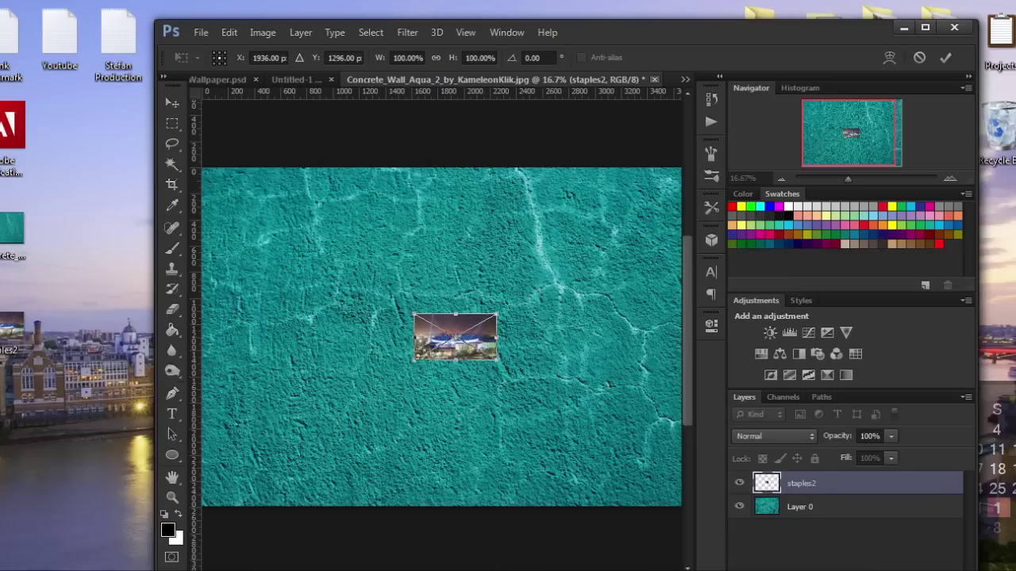
{"action": "key", "text": "Return"}
{"action": "left_click", "coordinate": [654, 80]}
{"action": "key", "text": "n"}
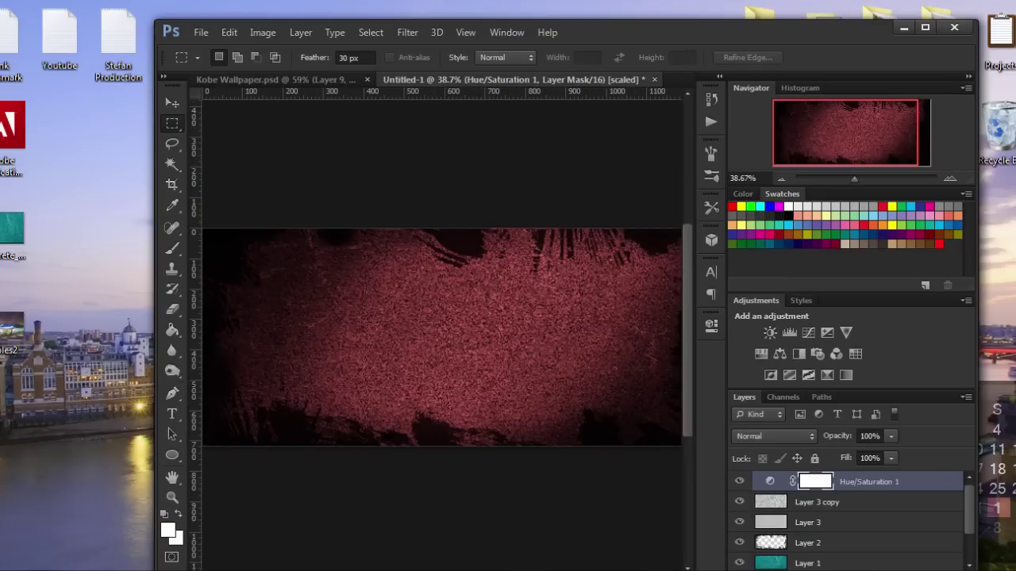
{"action": "left_click_drag", "start_coordinate": [699, 94], "coordinate": [556, 238]}
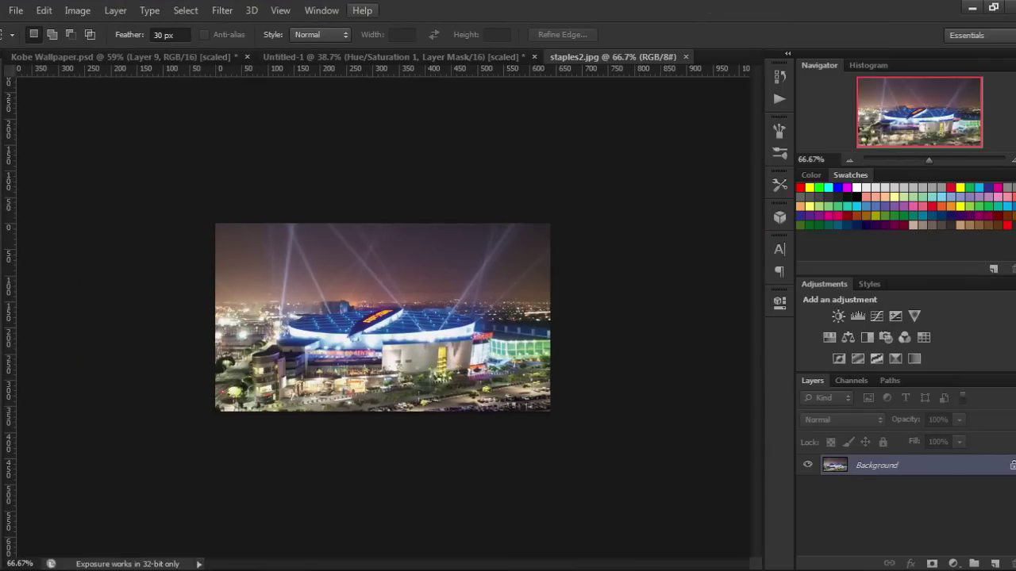
Step: Convert the staples2.jpg background into an editable Layer 0
{"action": "key", "text": "v"}
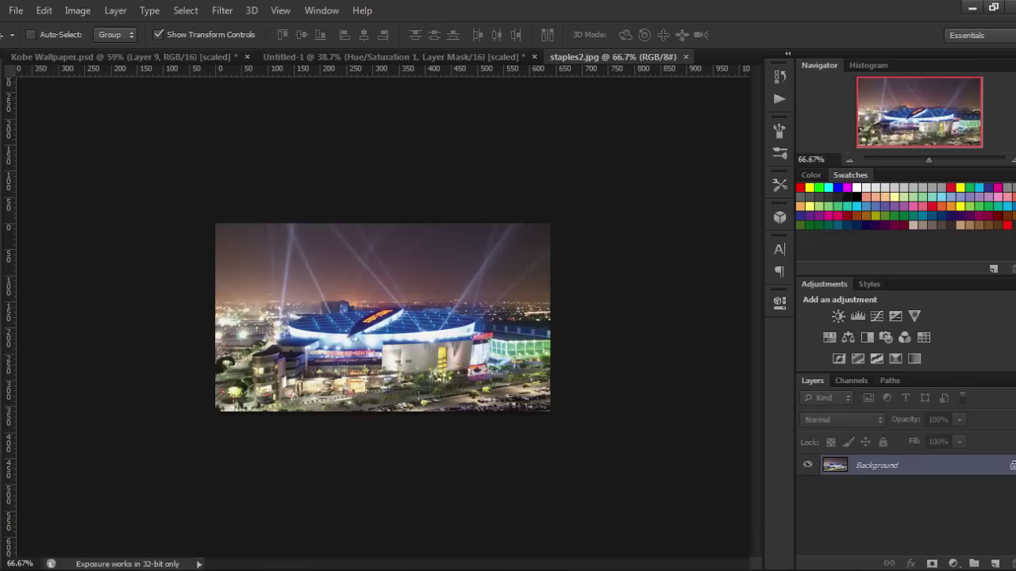
{"action": "double_click", "coordinate": [877, 465]}
{"action": "left_click", "coordinate": [642, 186]}
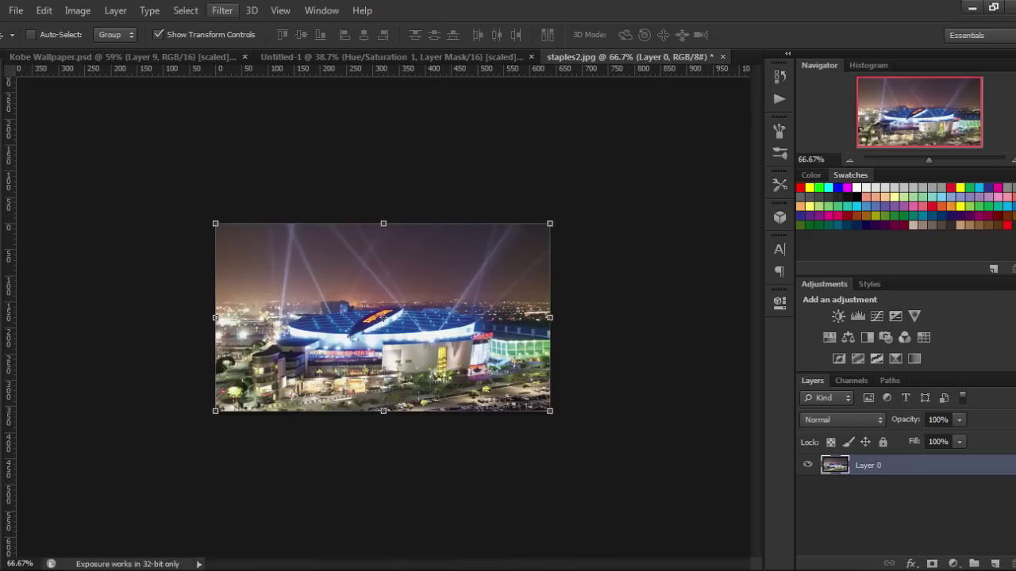
Step: Desaturate the stadium photo to black and white with Shift+Ctrl+U
{"action": "left_click", "coordinate": [77, 11]}
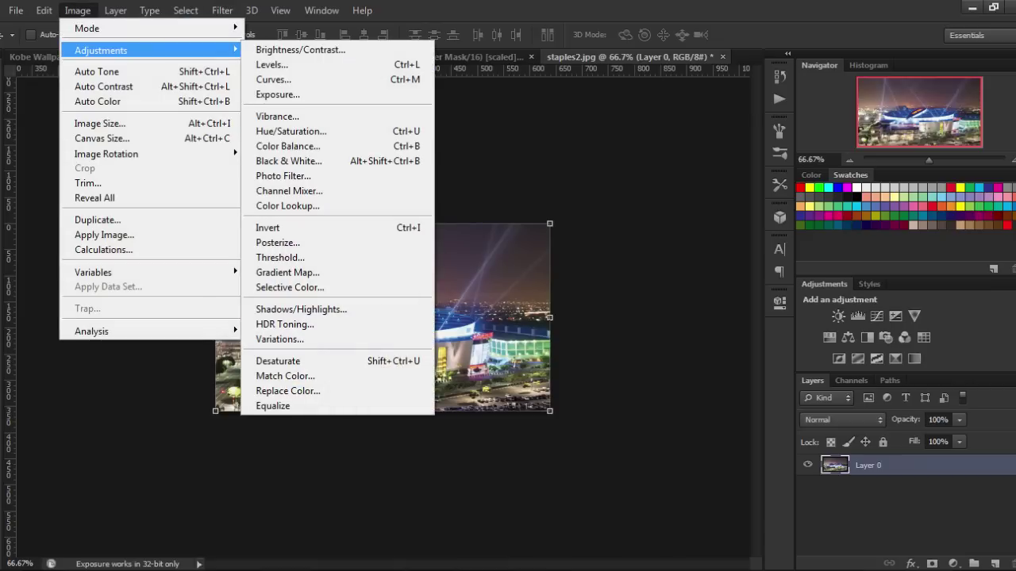
{"action": "left_click", "coordinate": [277, 361]}
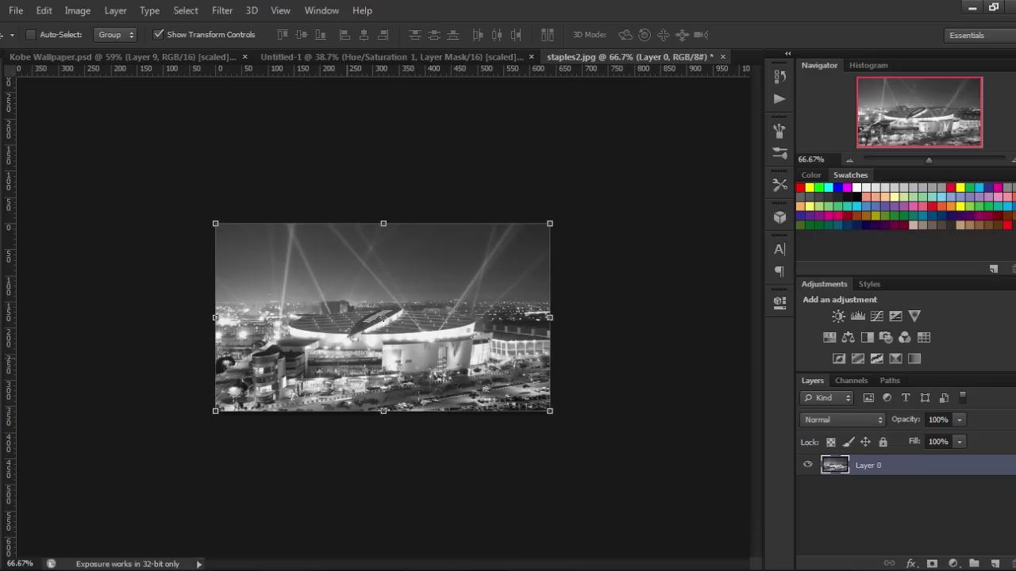
{"action": "key", "text": "ctrl+z"}
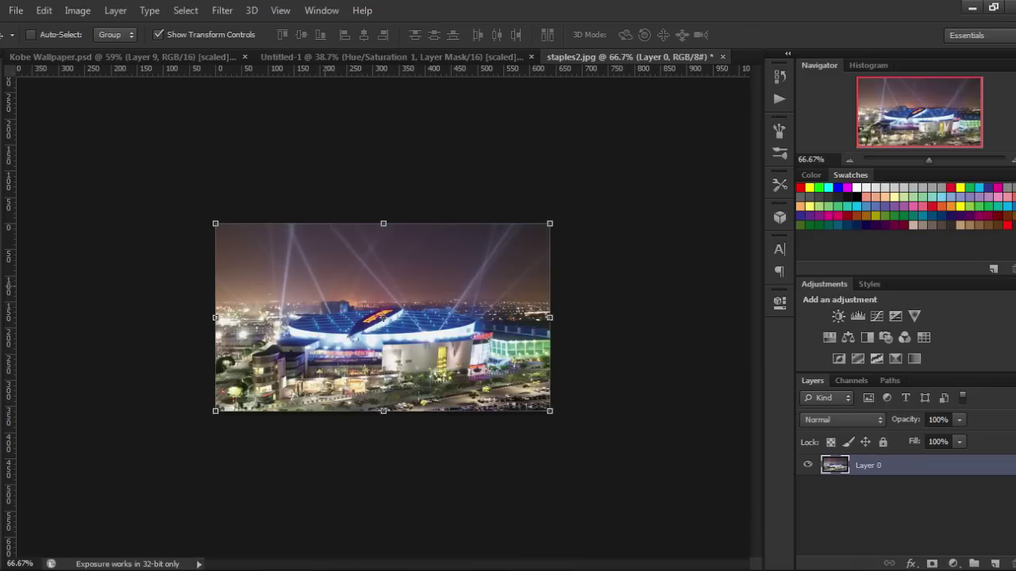
{"action": "left_click", "coordinate": [77, 11]}
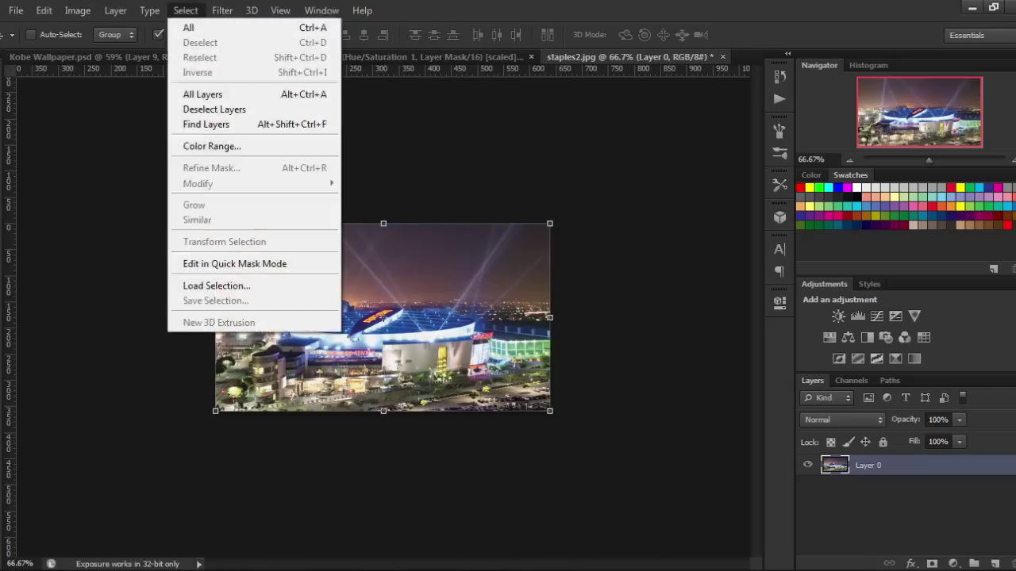
{"action": "left_click", "coordinate": [281, 10]}
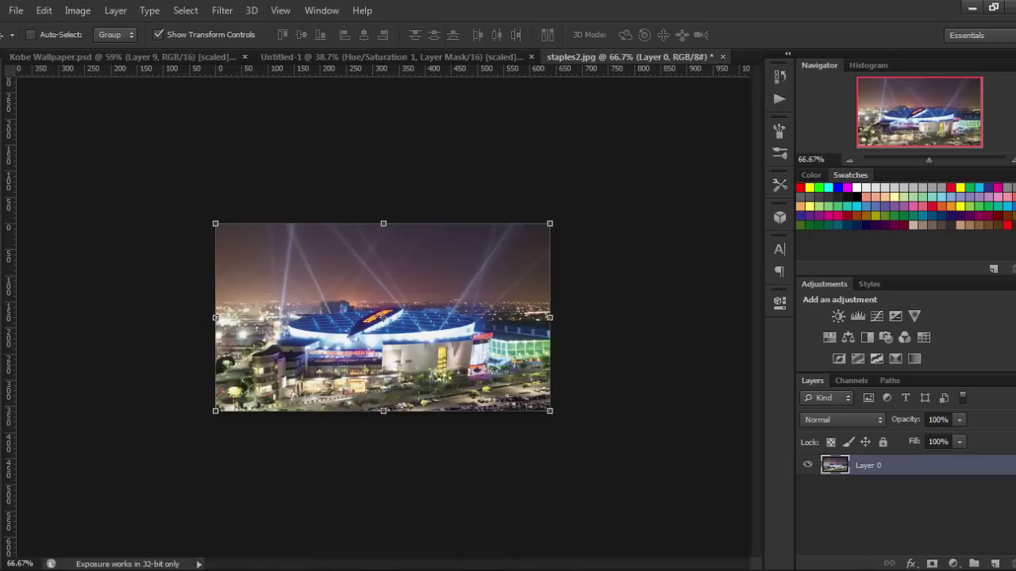
{"action": "key", "text": "ctrl+shift+u"}
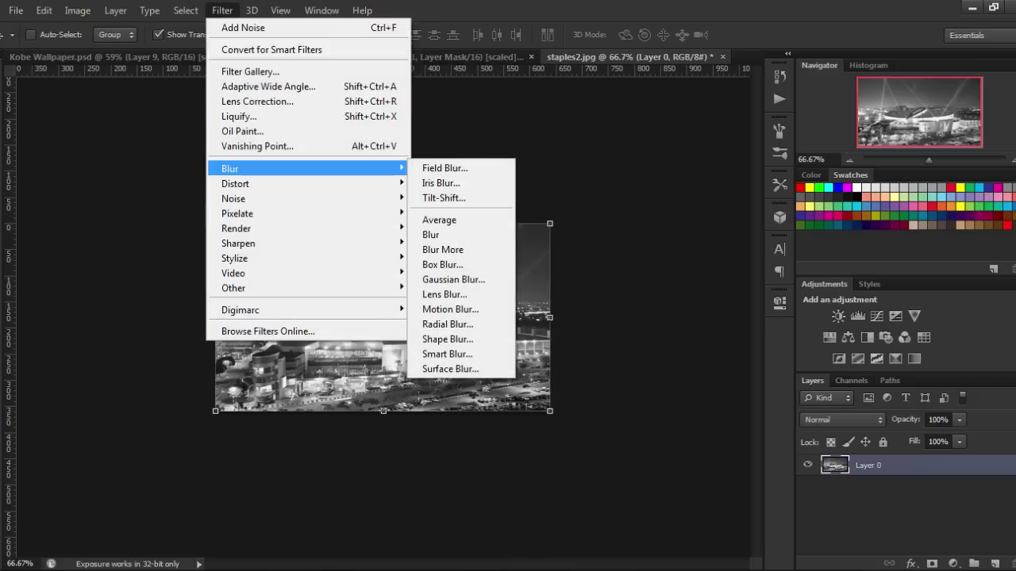
{"action": "left_click", "coordinate": [222, 11]}
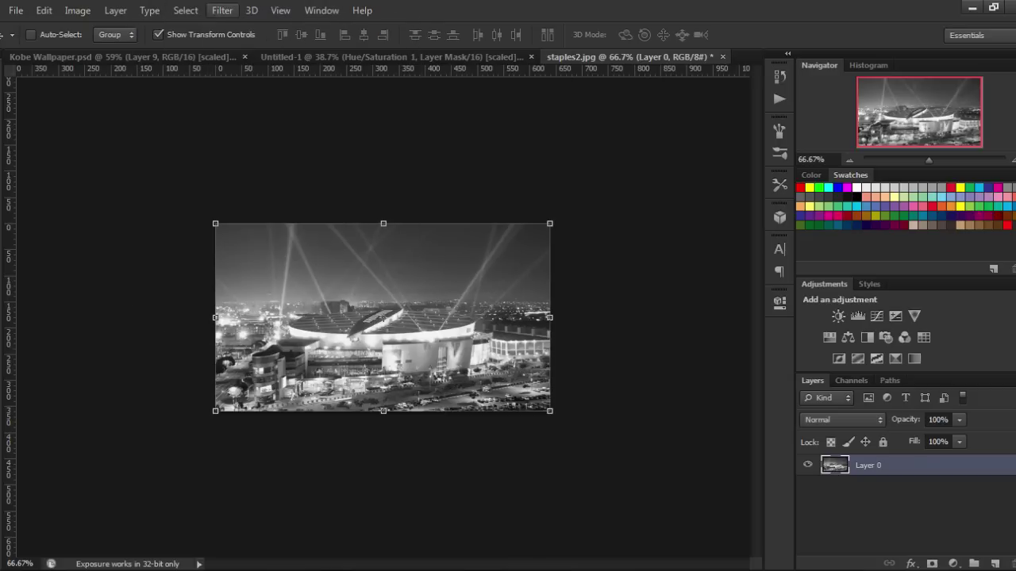
{"action": "left_click", "coordinate": [115, 11]}
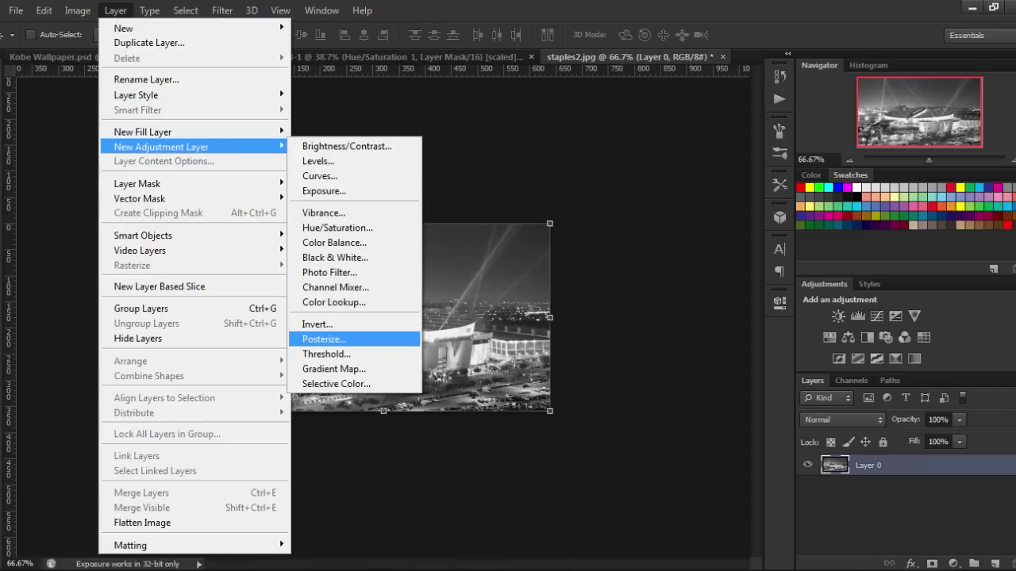
Step: Add a Posterize 1 adjustment layer set to 8 levels
{"action": "left_click", "coordinate": [324, 339]}
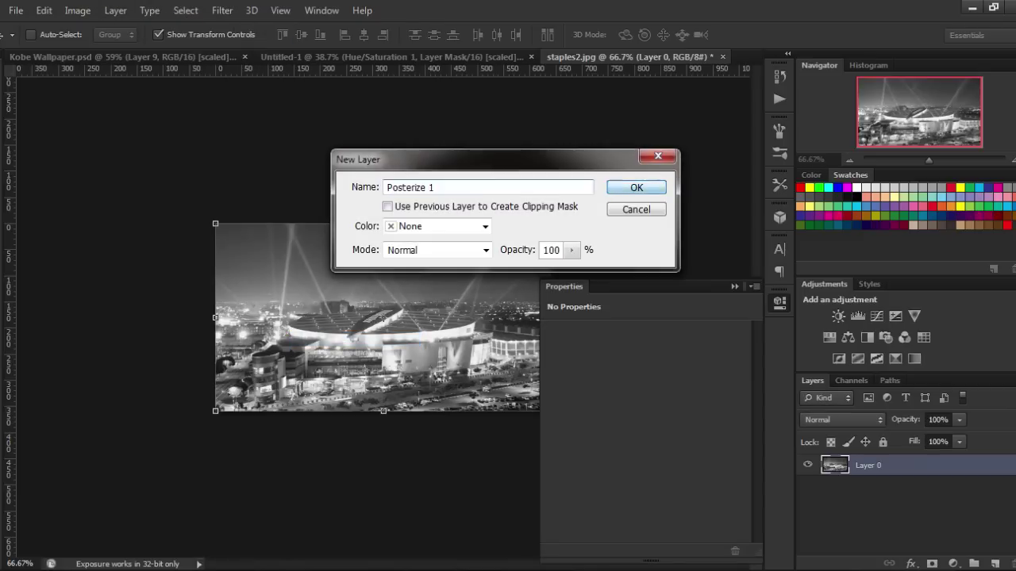
{"action": "left_click", "coordinate": [627, 187]}
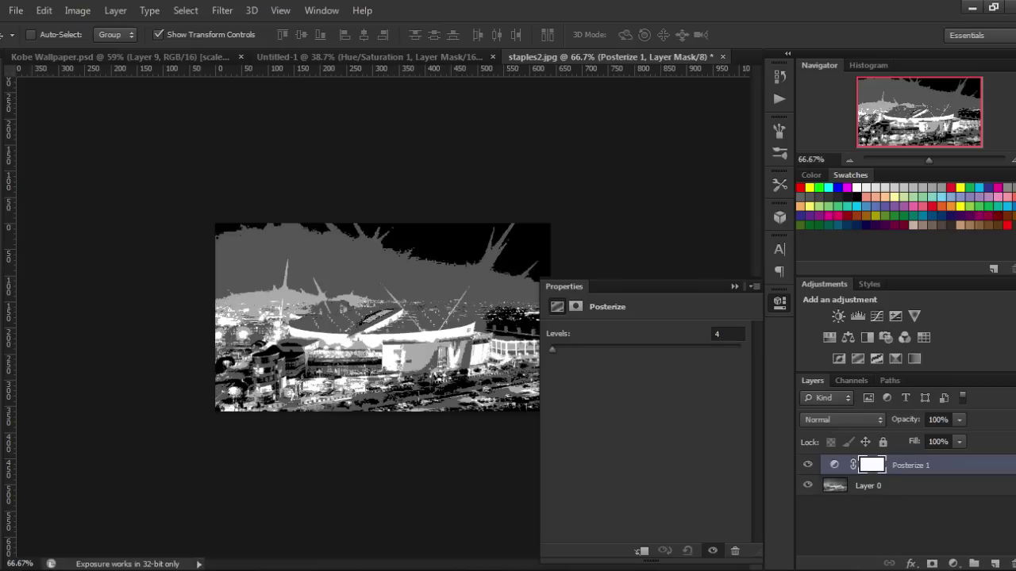
{"action": "left_click", "coordinate": [727, 333]}
{"action": "type", "text": "8"}
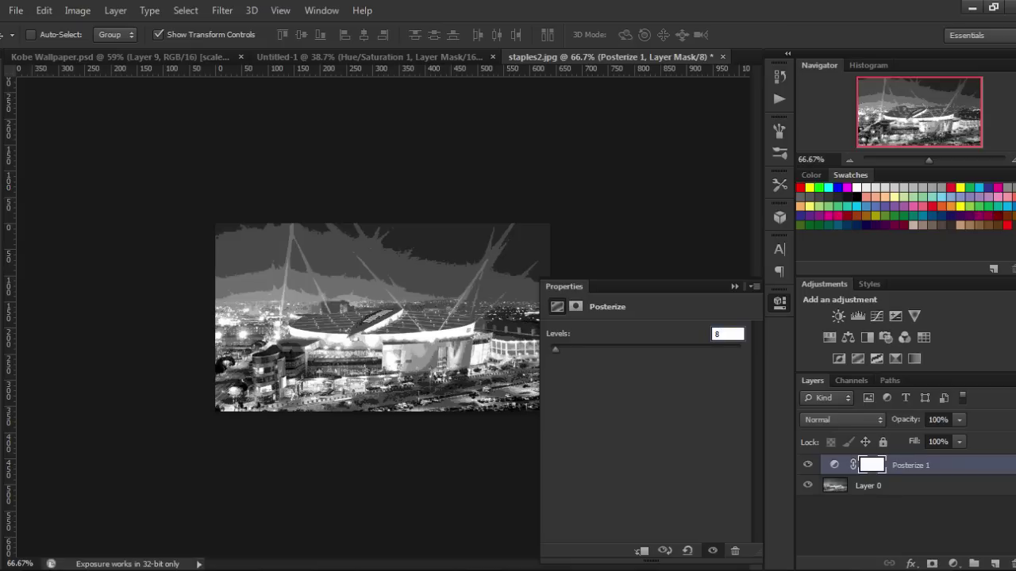
{"action": "key", "text": "BackSpace"}
{"action": "type", "text": "6"}
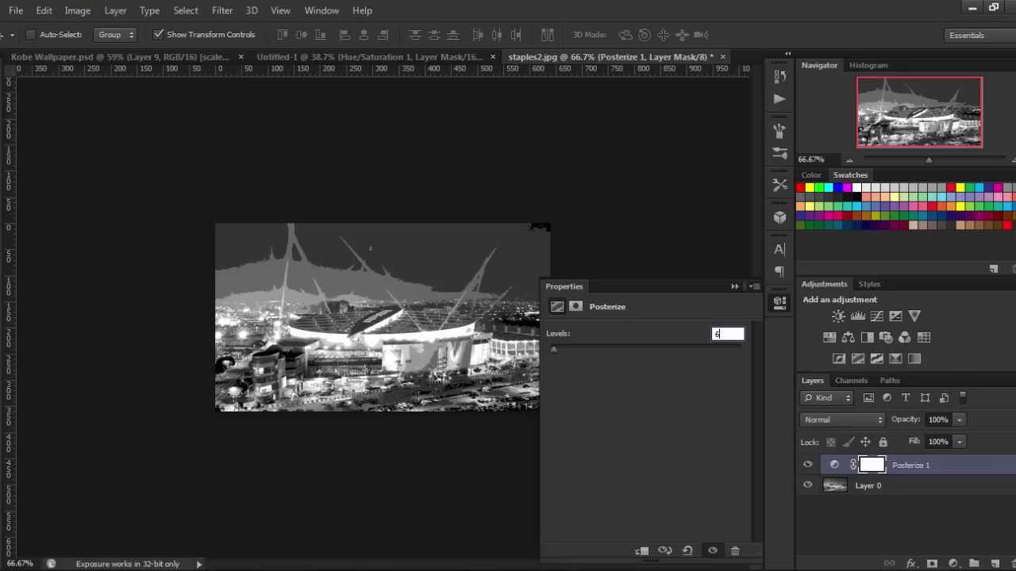
{"action": "key", "text": "BackSpace"}
{"action": "type", "text": "8"}
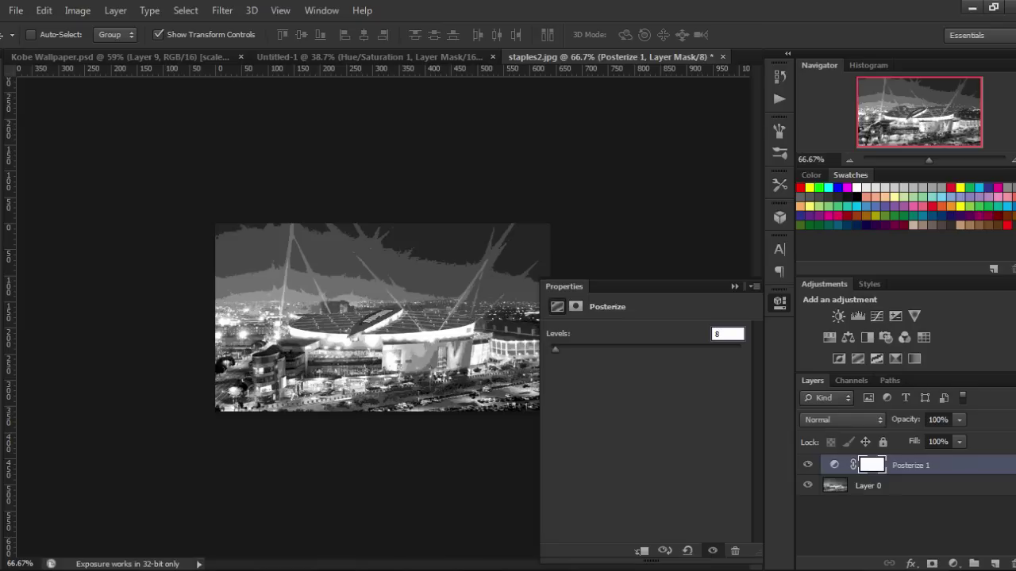
{"action": "key", "text": "Return"}
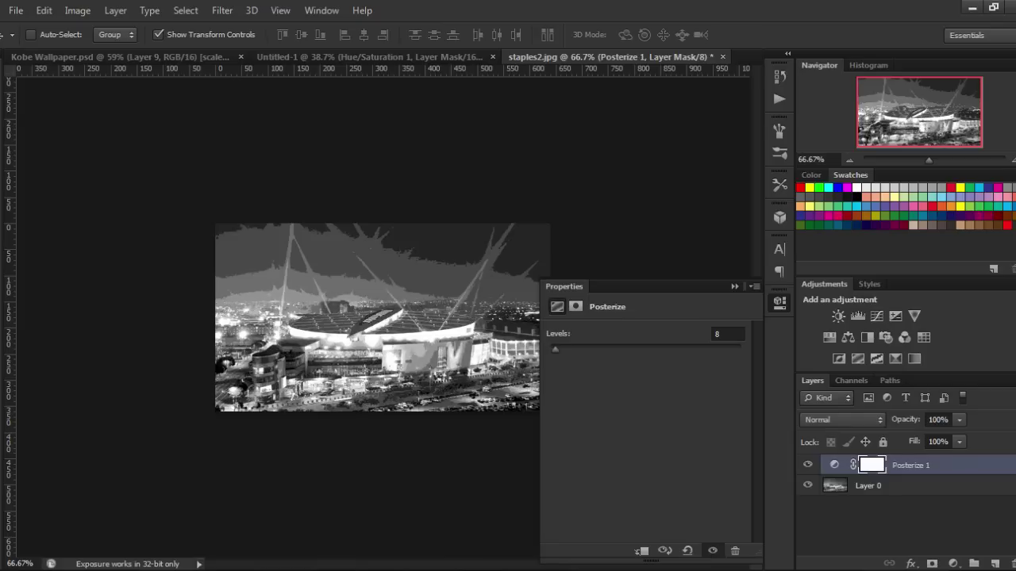
{"action": "left_click", "coordinate": [734, 287]}
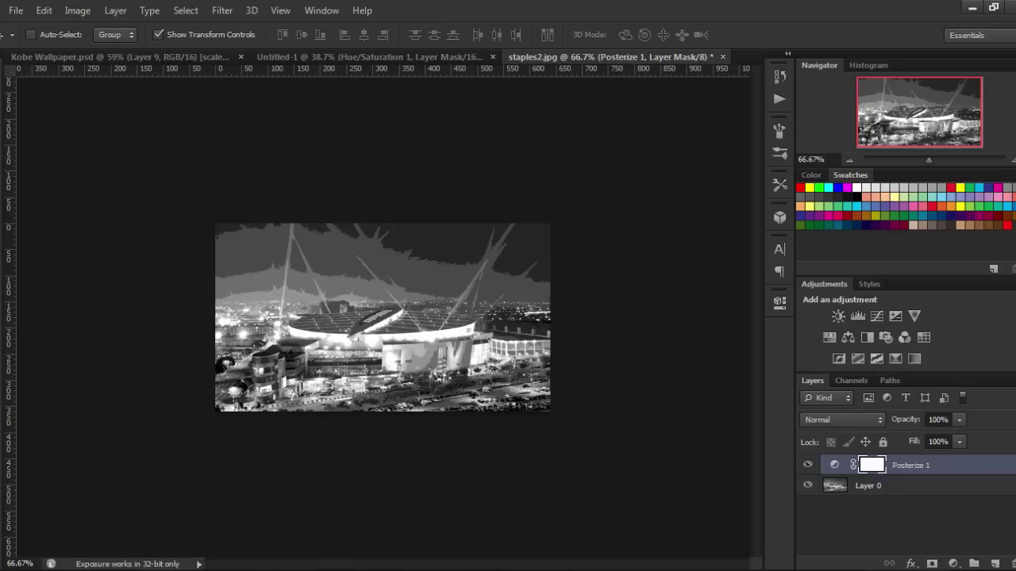
Step: Merge Posterize 1 into Layer 0, select the whole photo, and return to Untitled-1
{"action": "right_click", "coordinate": [936, 465]}
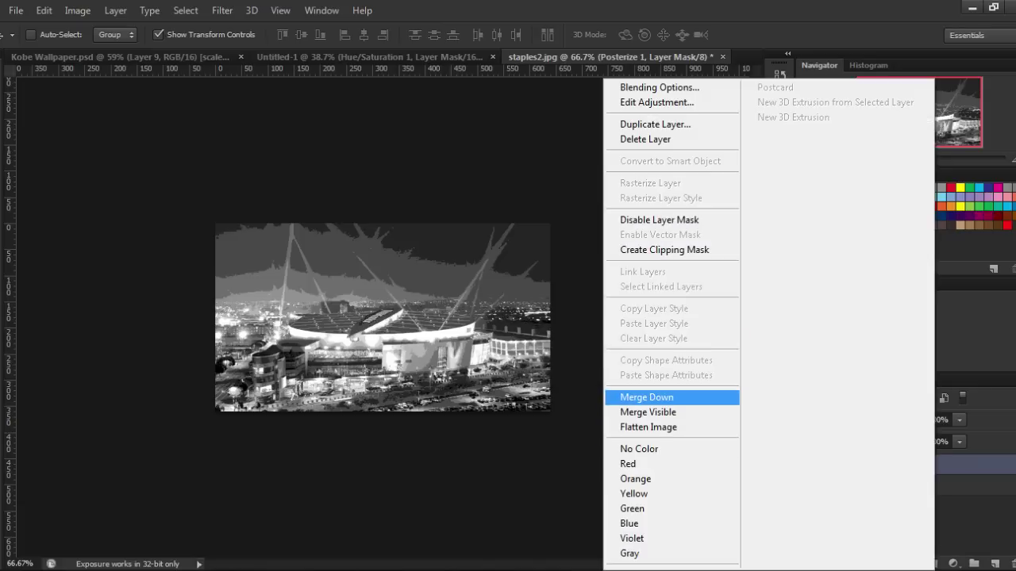
{"action": "left_click", "coordinate": [667, 397]}
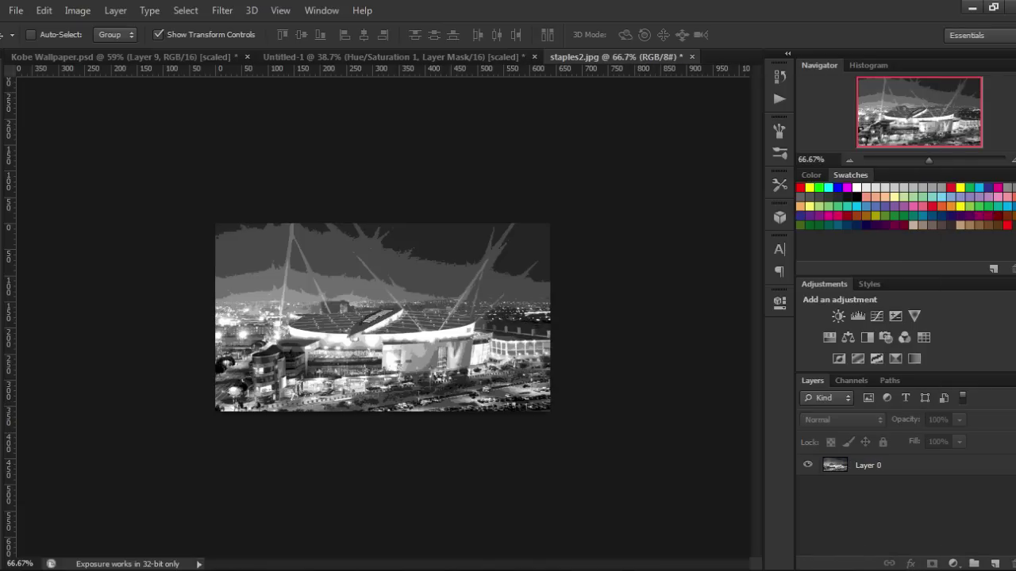
{"action": "left_click", "coordinate": [868, 465]}
{"action": "left_click", "coordinate": [834, 465], "text": "ctrl"}
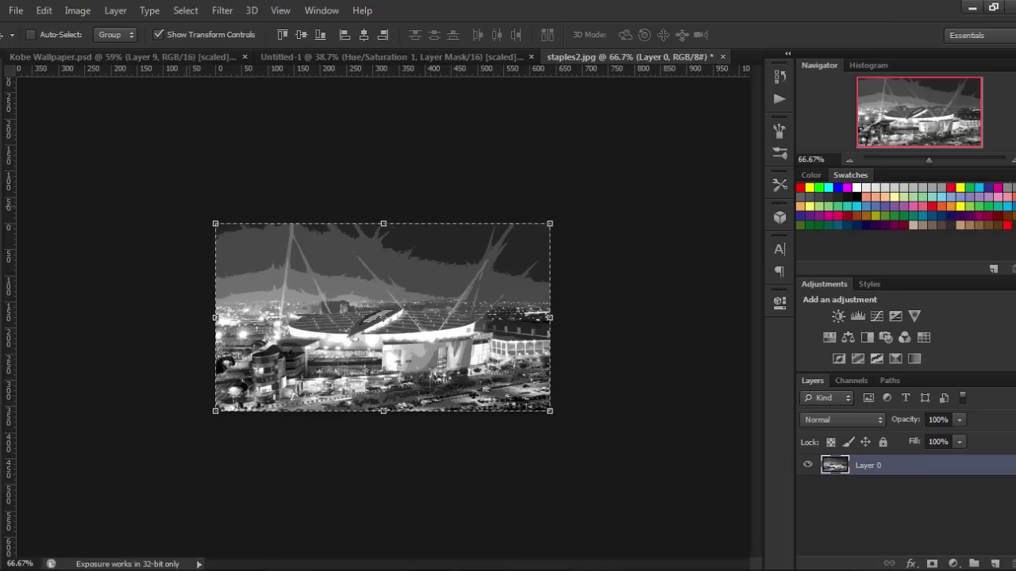
{"action": "key", "text": "ctrl+shift+Tab"}
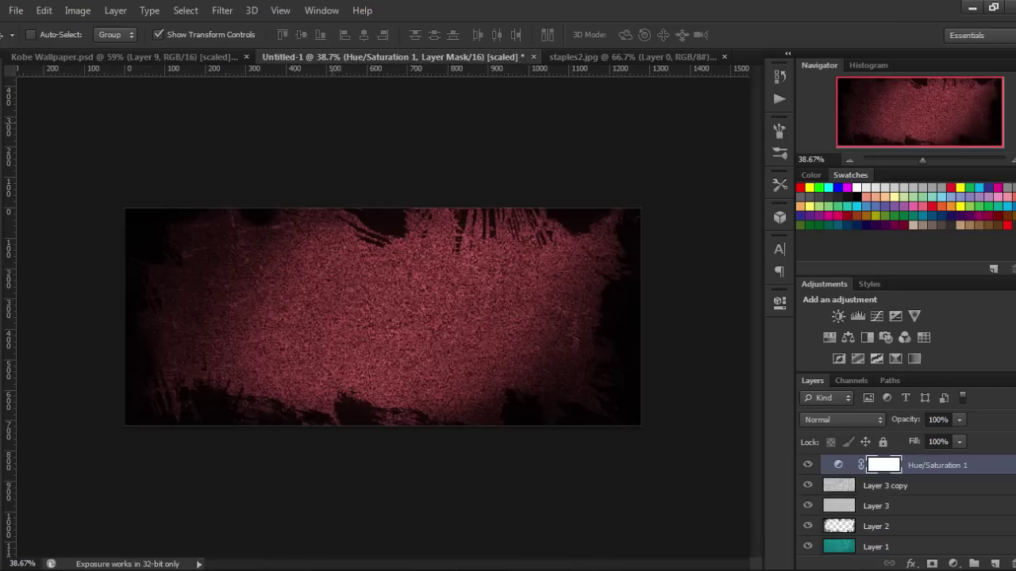
Step: Paste the stadium photo as Layer 4, stretch it across the banner, and set 89% opacity
{"action": "key", "text": "ctrl+v"}
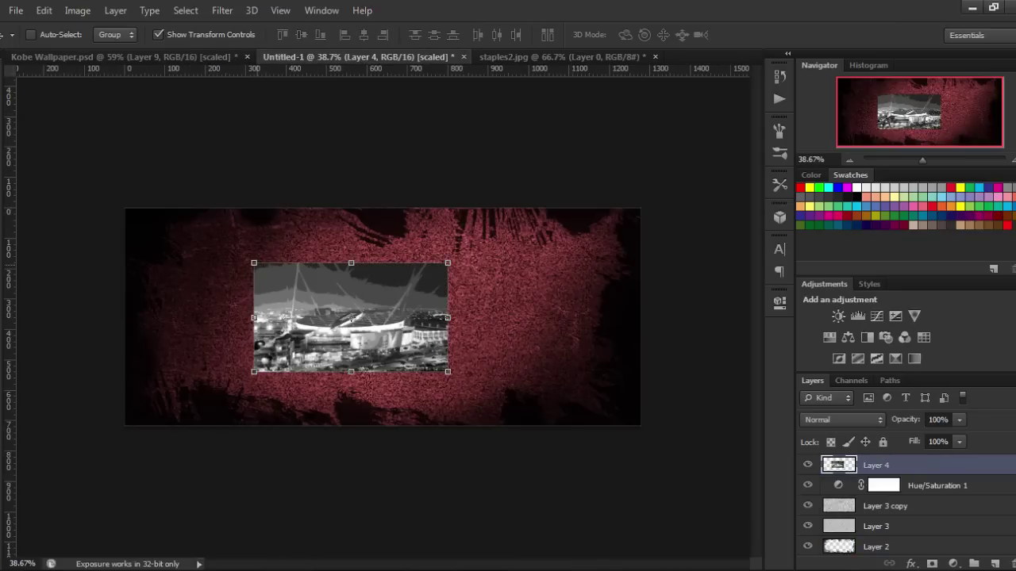
{"action": "left_click_drag", "start_coordinate": [253, 262], "coordinate": [132, 196]}
{"action": "left_click_drag", "start_coordinate": [235, 247], "coordinate": [227, 257]}
{"action": "mouse_move", "coordinate": [439, 386]}
{"action": "left_mouse_down"}
{"action": "mouse_move", "coordinate": [472, 373]}
{"action": "mouse_move", "coordinate": [640, 425]}
{"action": "left_mouse_up"}
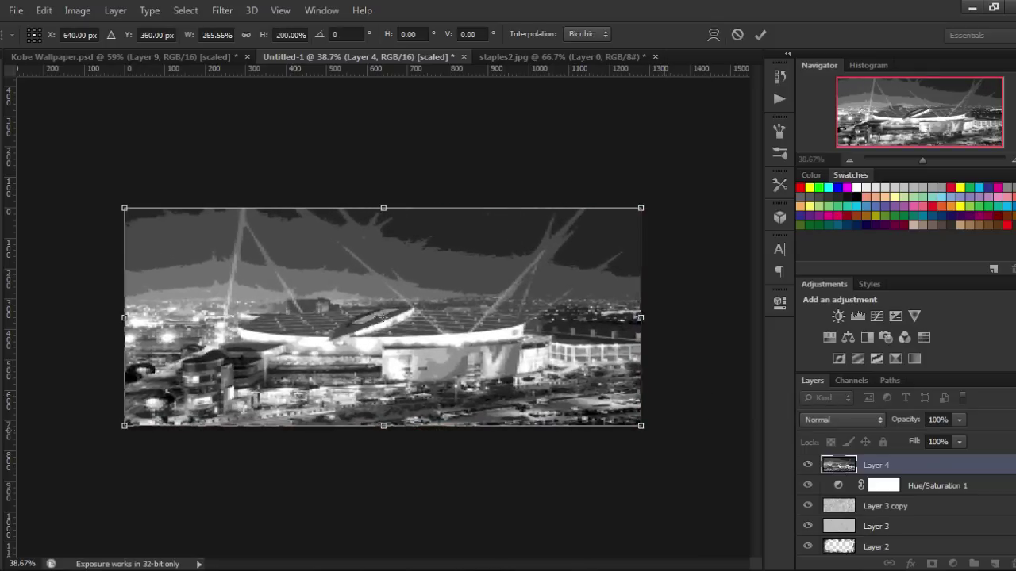
{"action": "key", "text": "Return"}
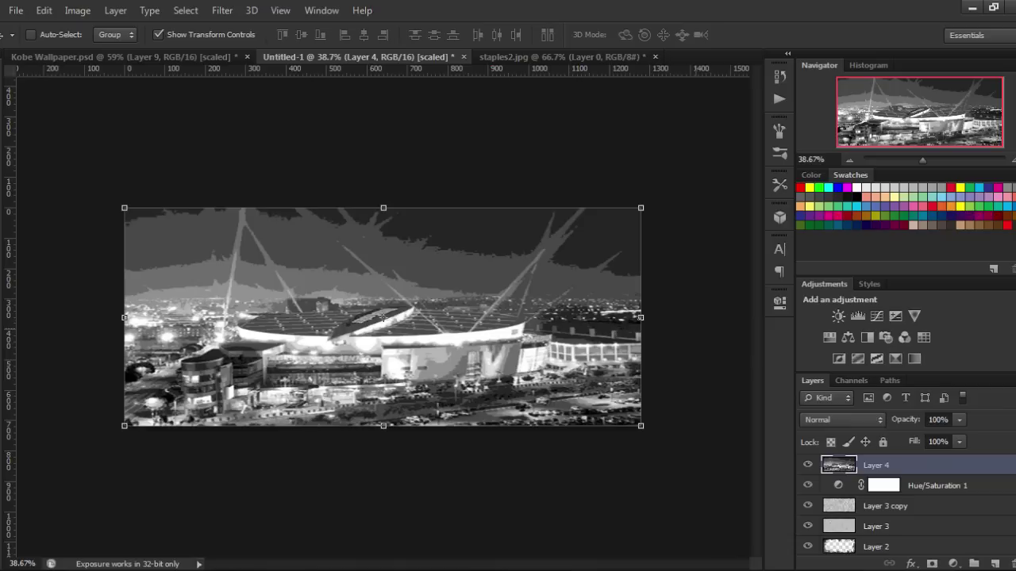
{"action": "key", "text": "9"}
{"action": "key", "text": "5"}
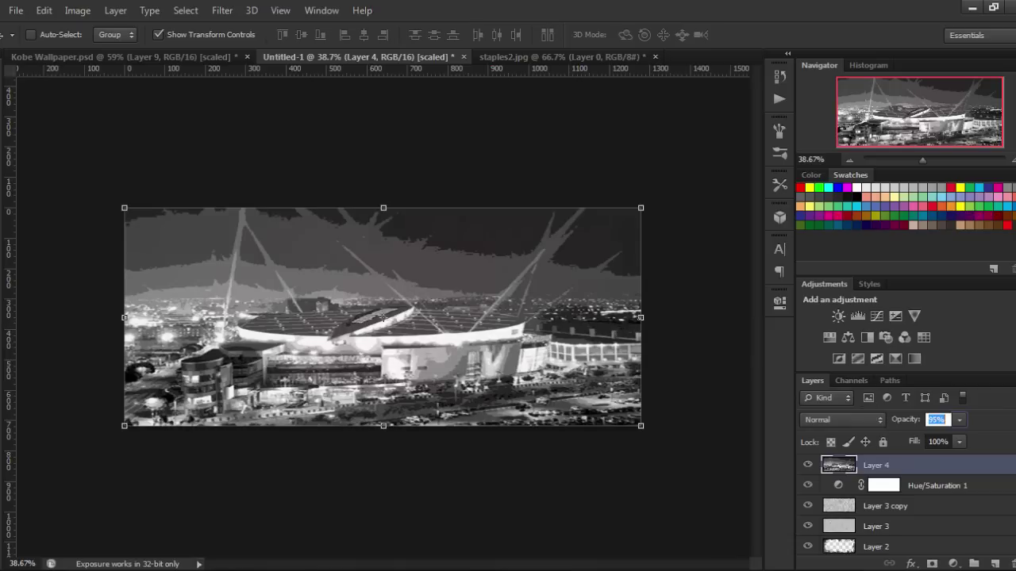
{"action": "key", "text": "8"}
{"action": "key", "text": "9"}
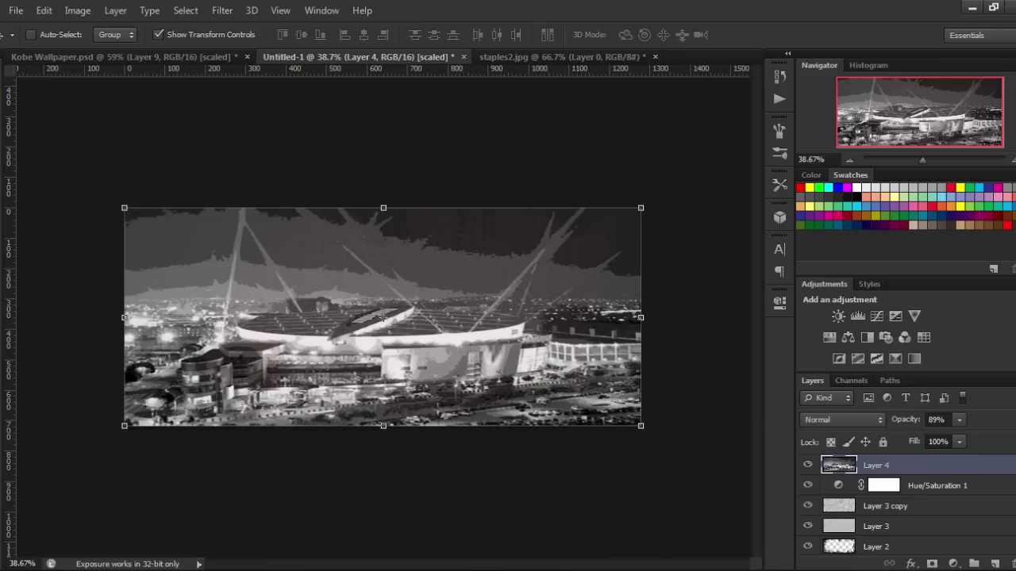
Step: Set Layer 4's stadium photo to Multiply blend mode at 89% opacity
{"action": "left_click", "coordinate": [841, 420]}
{"action": "key", "text": "Up"}
{"action": "key", "text": "Up"}
{"action": "key", "text": "Up"}
{"action": "key", "text": "Up"}
{"action": "key", "text": "Up"}
{"action": "key", "text": "Up"}
{"action": "key", "text": "Up"}
{"action": "key", "text": "Up"}
{"action": "key", "text": "Up"}
{"action": "key", "text": "Down"}
{"action": "key", "text": "Return"}
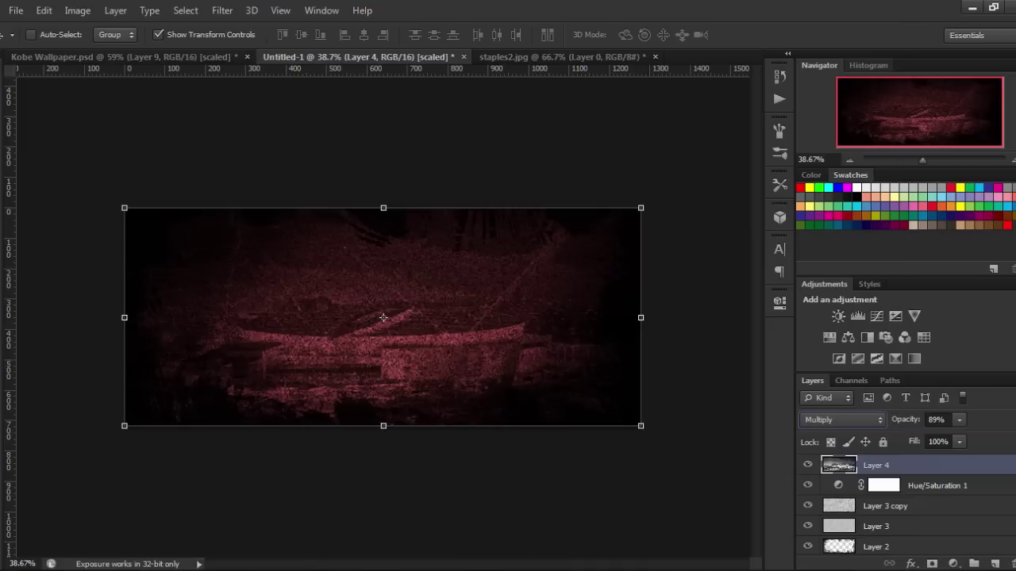
{"action": "key", "text": "0"}
{"action": "key", "text": "8"}
{"action": "key", "text": "6"}
{"action": "left_click", "coordinate": [958, 419]}
{"action": "left_click_drag", "start_coordinate": [959, 437], "coordinate": [960, 437]}
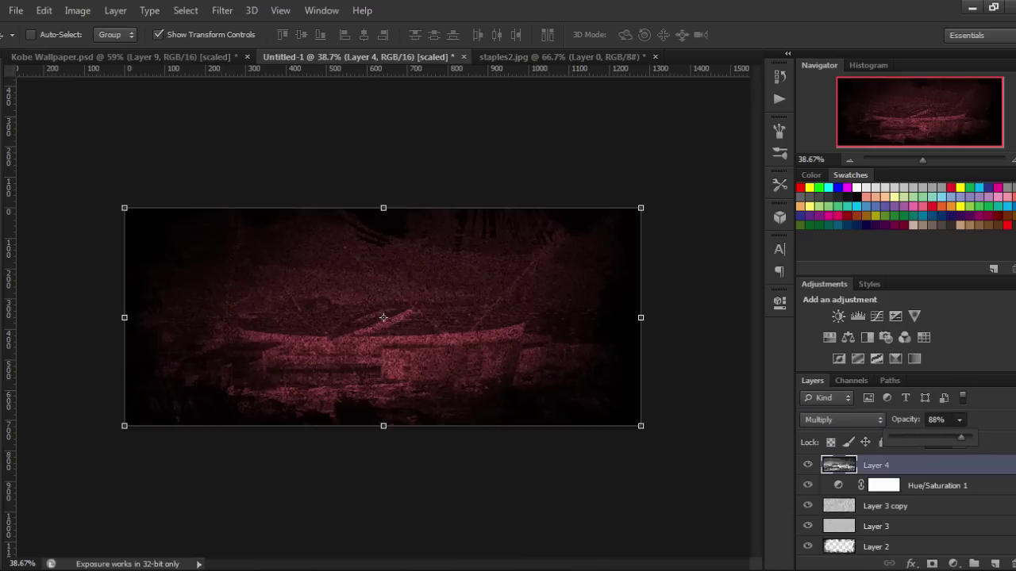
{"action": "key", "text": "Return"}
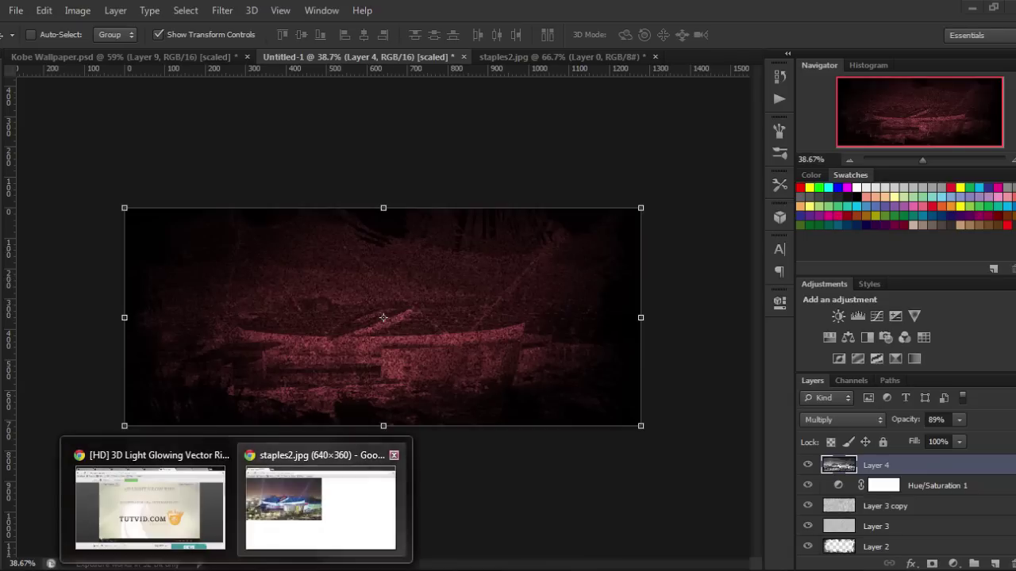
Step: Return to the Google image results in Chrome and search for 'blake griffin png'
{"action": "left_click", "coordinate": [321, 500]}
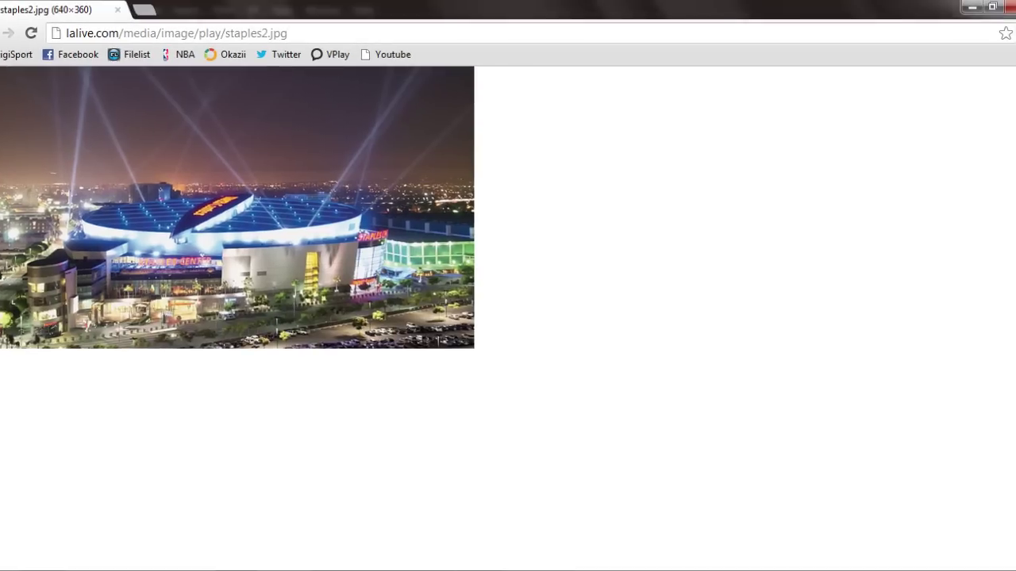
{"action": "key", "text": "alt+Left"}
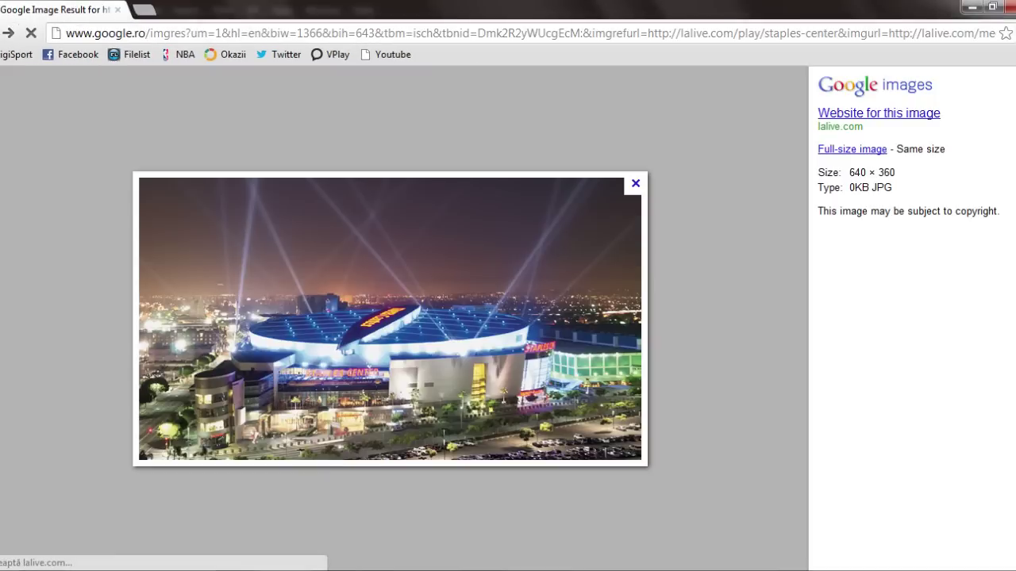
{"action": "key", "text": "alt+Left"}
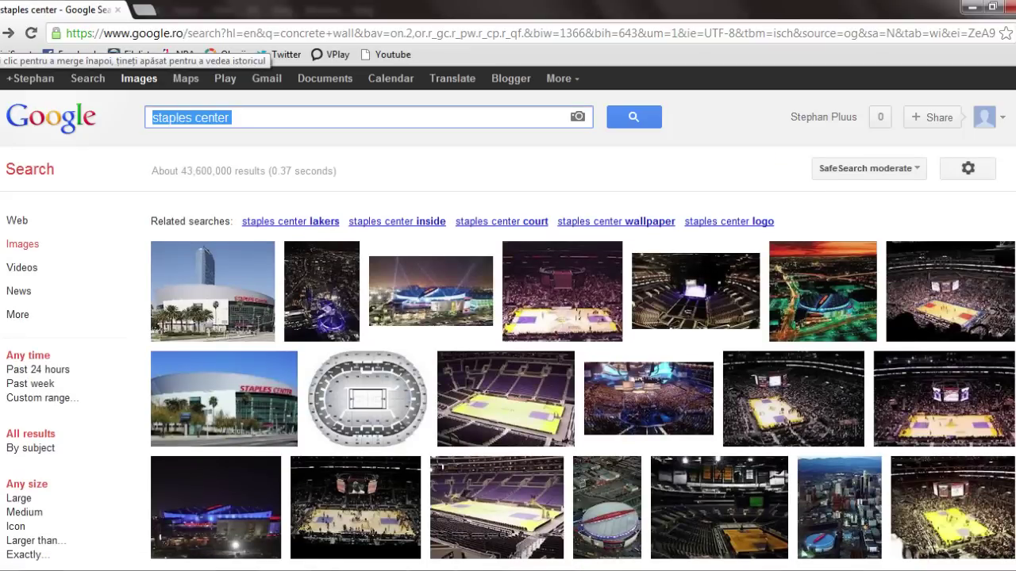
{"action": "type", "text": "blake"}
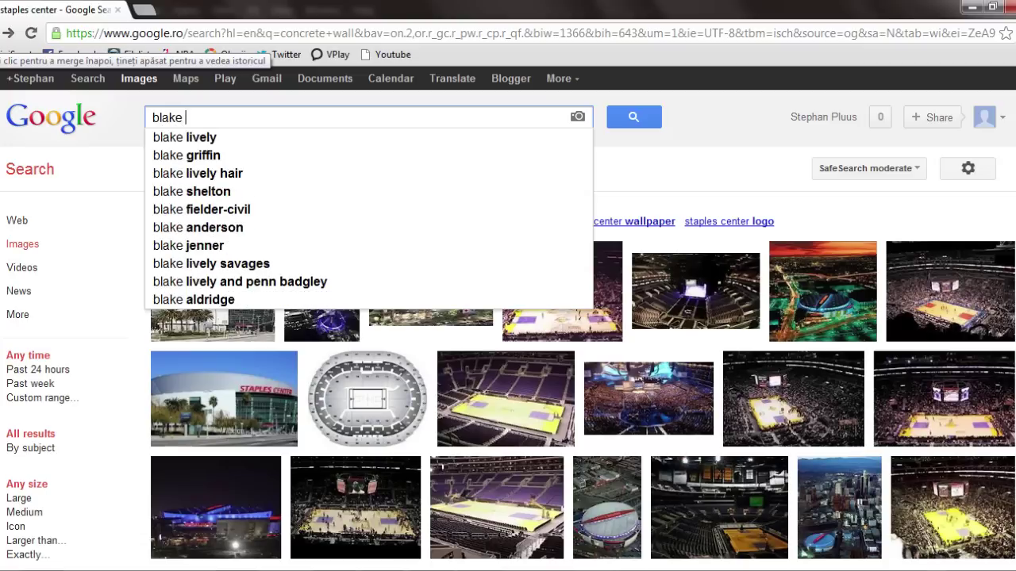
{"action": "type", "text": " griffin "}
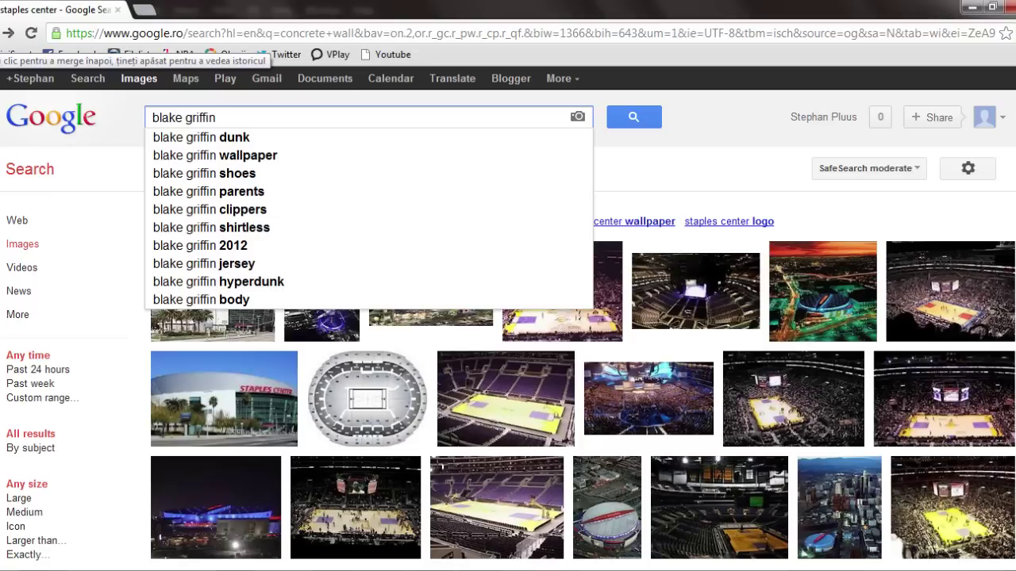
{"action": "type", "text": "pn"}
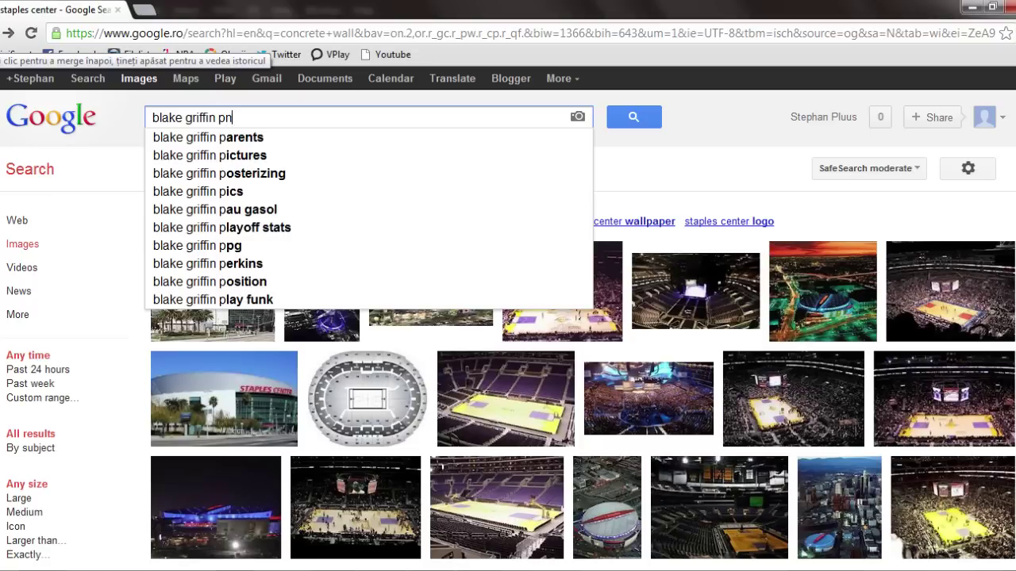
{"action": "type", "text": "g"}
{"action": "key", "text": "Return"}
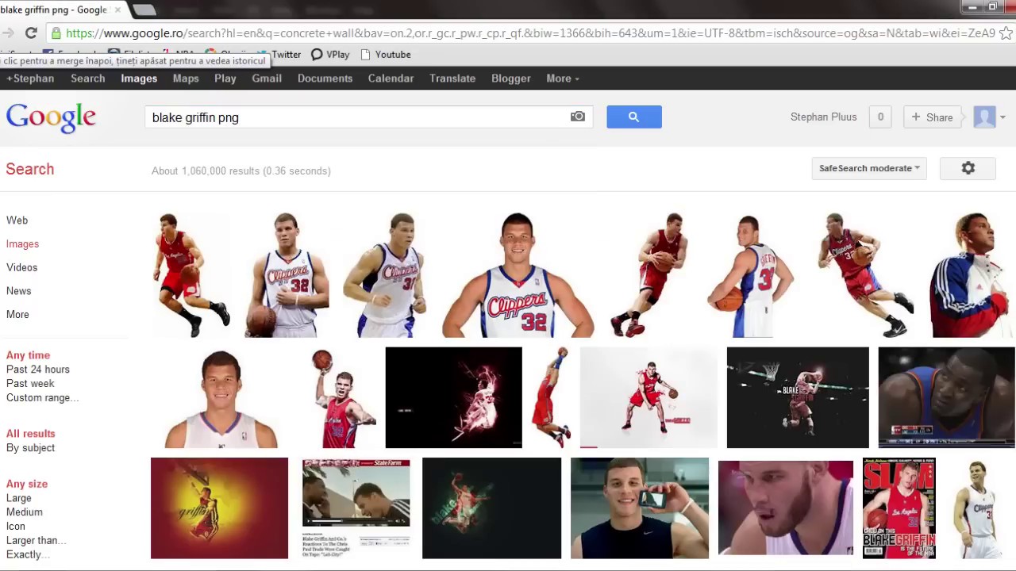
Step: Open the dribbling Blake-Griffin.png result at full size, then minimize Photoshop to reveal the desktop
{"action": "scroll", "coordinate": [384, 207], "scroll_direction": "down", "scroll_amount": 3}
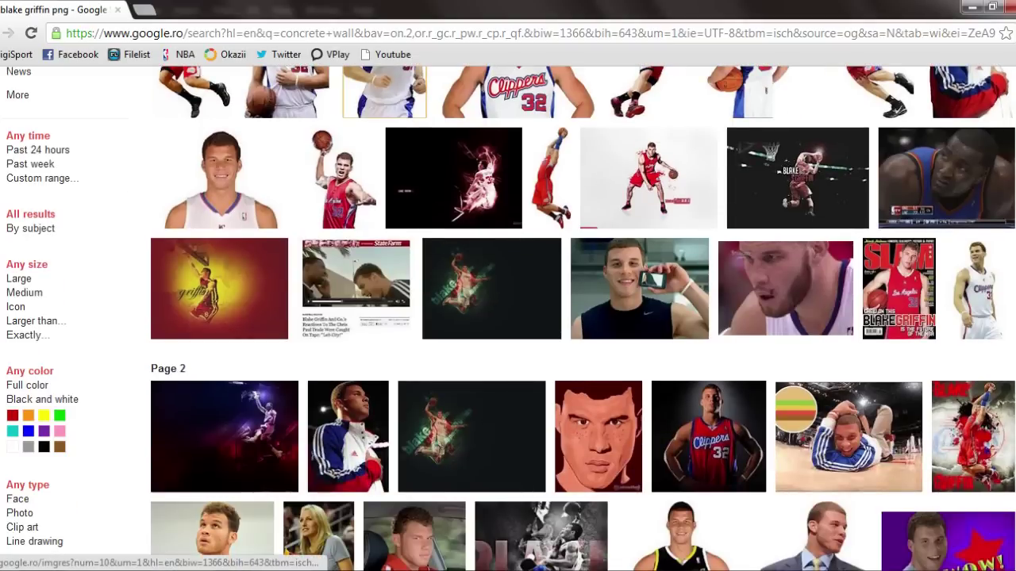
{"action": "scroll", "coordinate": [384, 206], "scroll_direction": "up", "scroll_amount": 2}
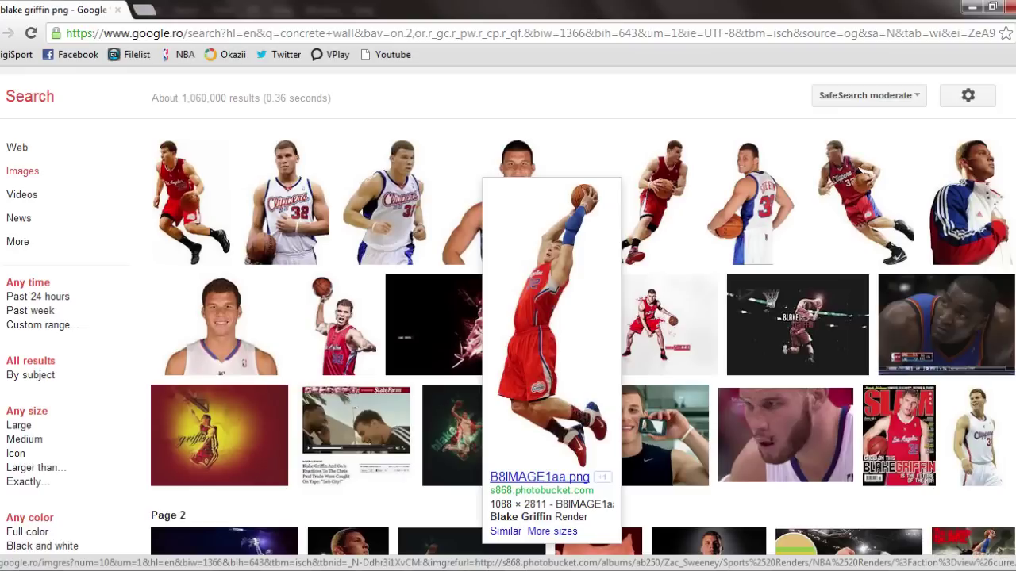
{"action": "left_click", "coordinate": [548, 333]}
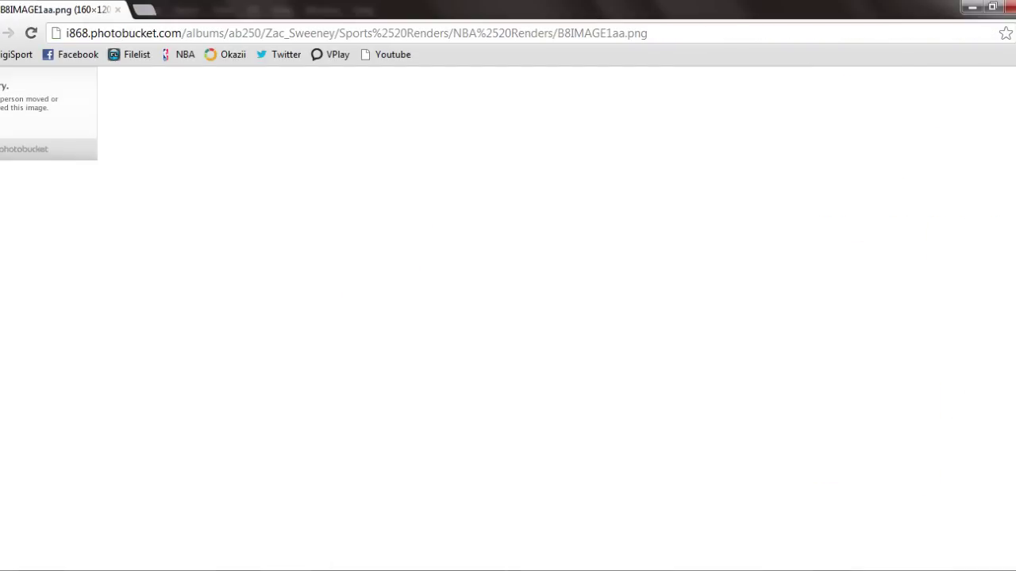
{"action": "left_click", "coordinate": [8, 33]}
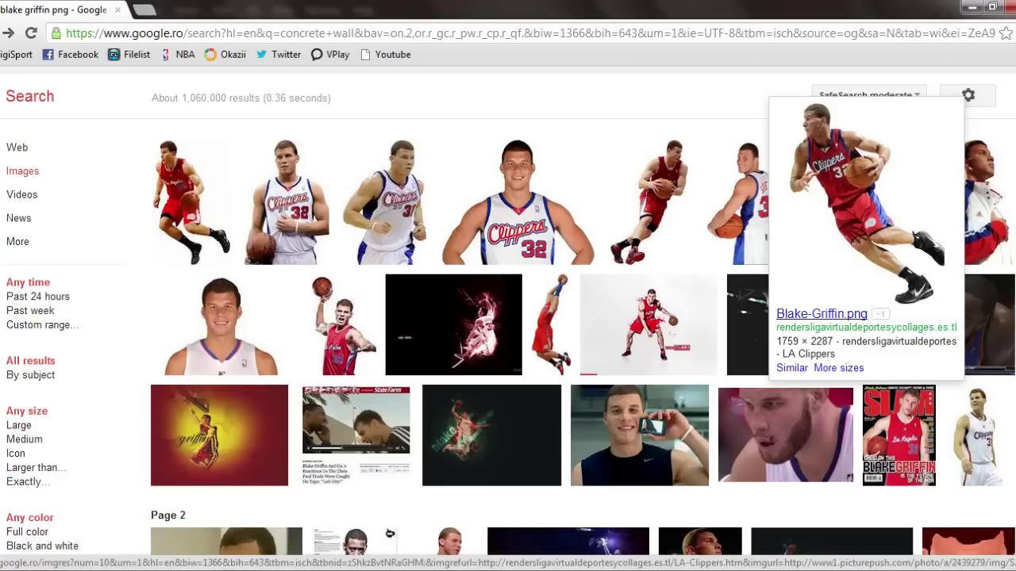
{"action": "left_click", "coordinate": [861, 202]}
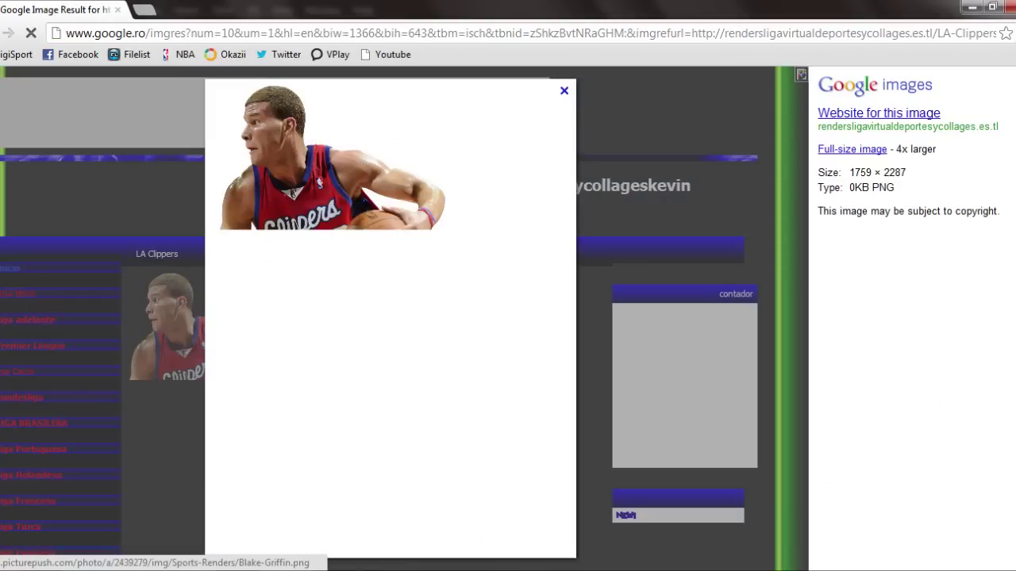
{"action": "left_click", "coordinate": [325, 159]}
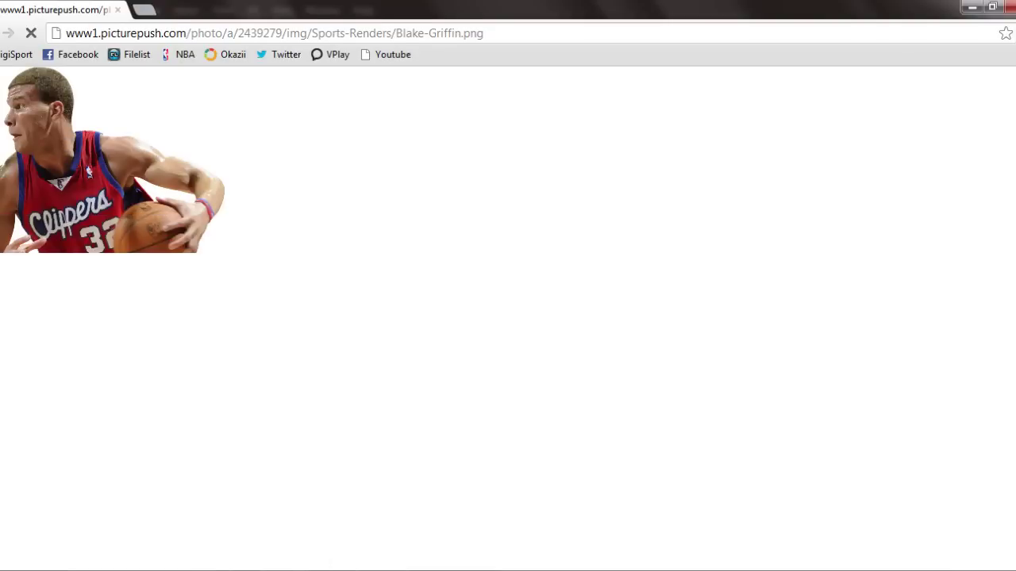
{"action": "left_click", "coordinate": [972, 8]}
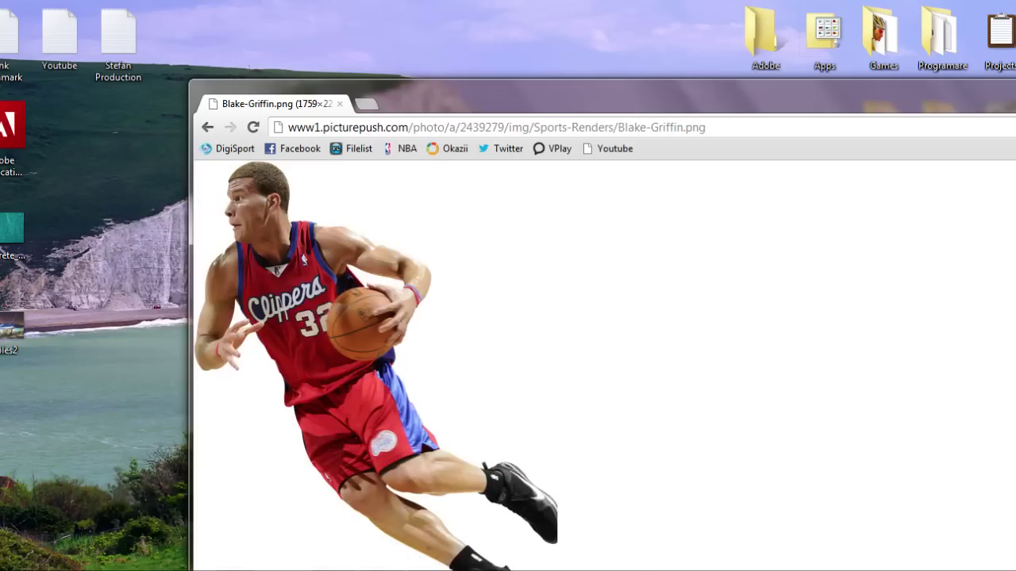
Step: Drag the Blake-Griffin image onto the desktop as a file, minimize Chrome, and restore Photoshop
{"action": "left_click_drag", "start_coordinate": [357, 333], "coordinate": [59, 317]}
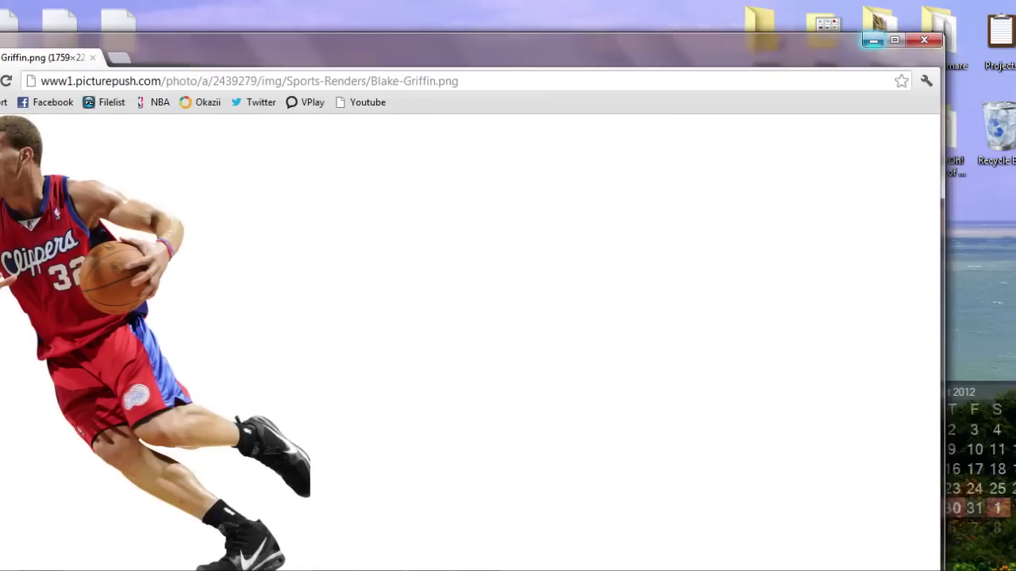
{"action": "left_click", "coordinate": [873, 39]}
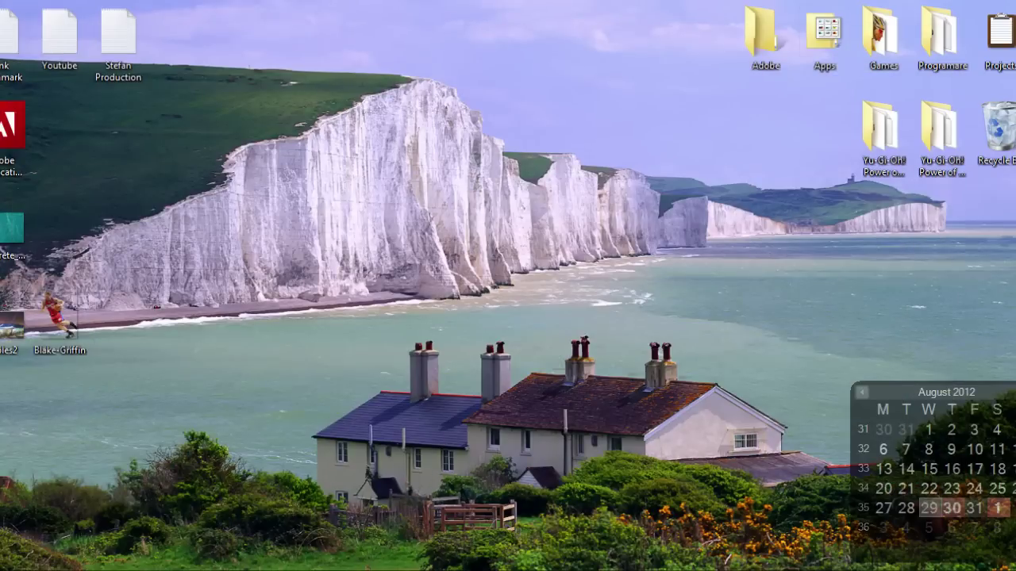
{"action": "left_click", "coordinate": [372, 566]}
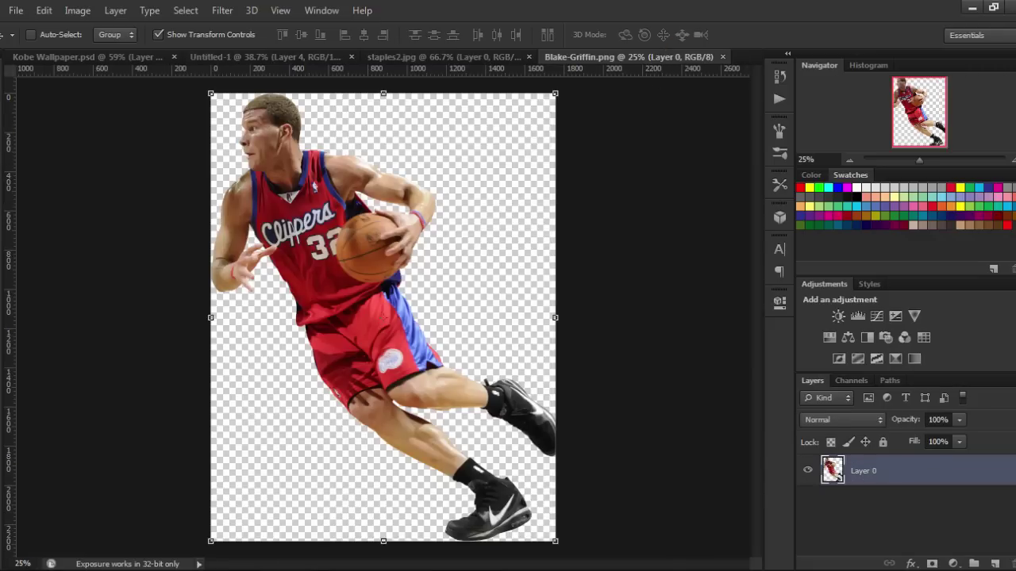
Step: Select all of the player image, close staples2.jpg without saving, then close Blake-Griffin.png
{"action": "key", "text": "ctrl+a"}
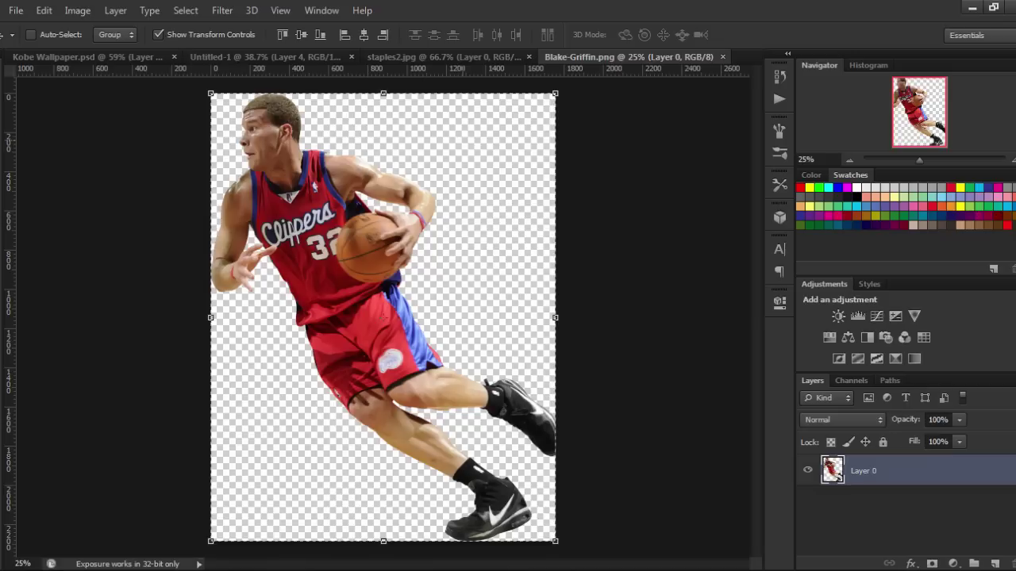
{"action": "key", "text": "ctrl+alt+w"}
{"action": "key", "text": "n"}
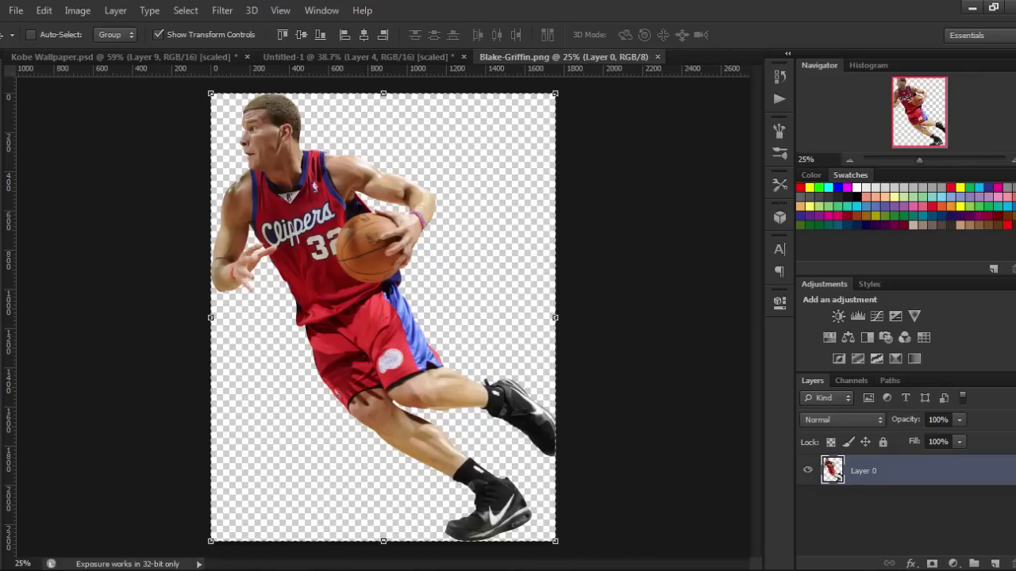
{"action": "key", "text": "ctrl+w"}
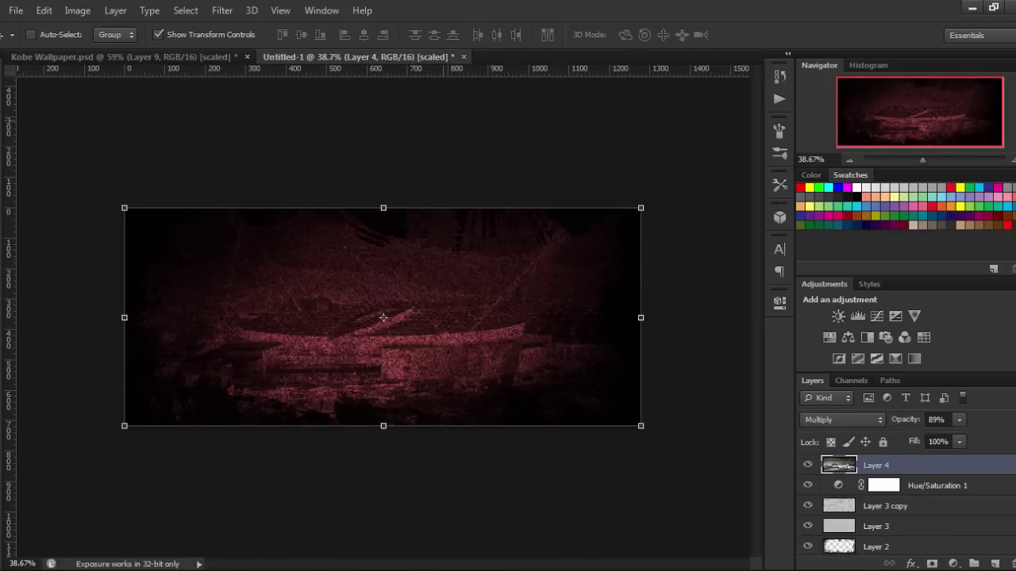
Step: Paste the player cutout as Layer 5, scaled to about 37% and tilted about 11°, right of centre
{"action": "key", "text": "ctrl+v"}
{"action": "mouse_move", "coordinate": [479, 555]}
{"action": "left_mouse_down"}
{"action": "mouse_move", "coordinate": [479, 436]}
{"action": "mouse_move", "coordinate": [511, 447]}
{"action": "left_mouse_up"}
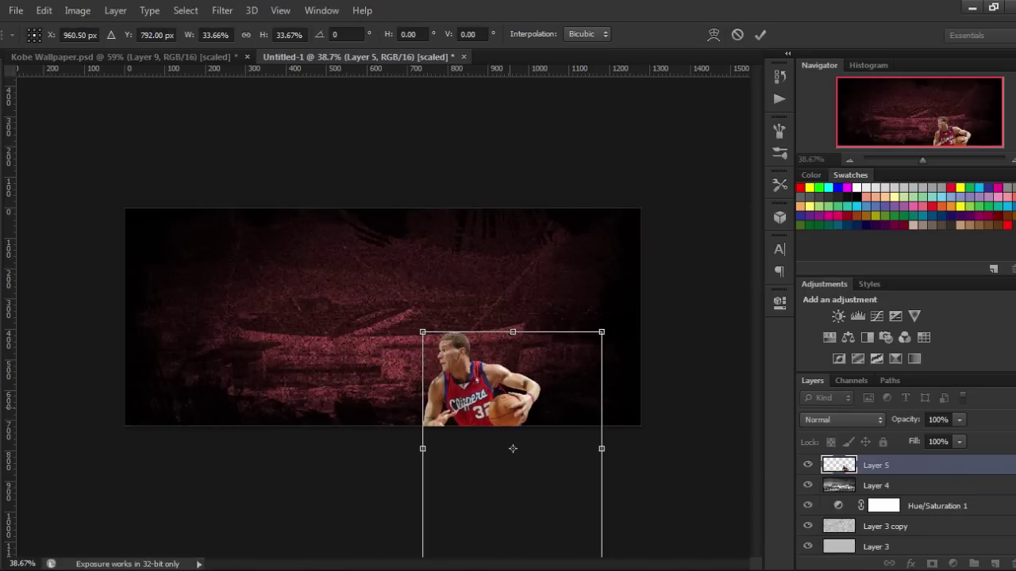
{"action": "left_click_drag", "start_coordinate": [507, 381], "coordinate": [501, 303]}
{"action": "left_click_drag", "start_coordinate": [411, 253], "coordinate": [396, 230]}
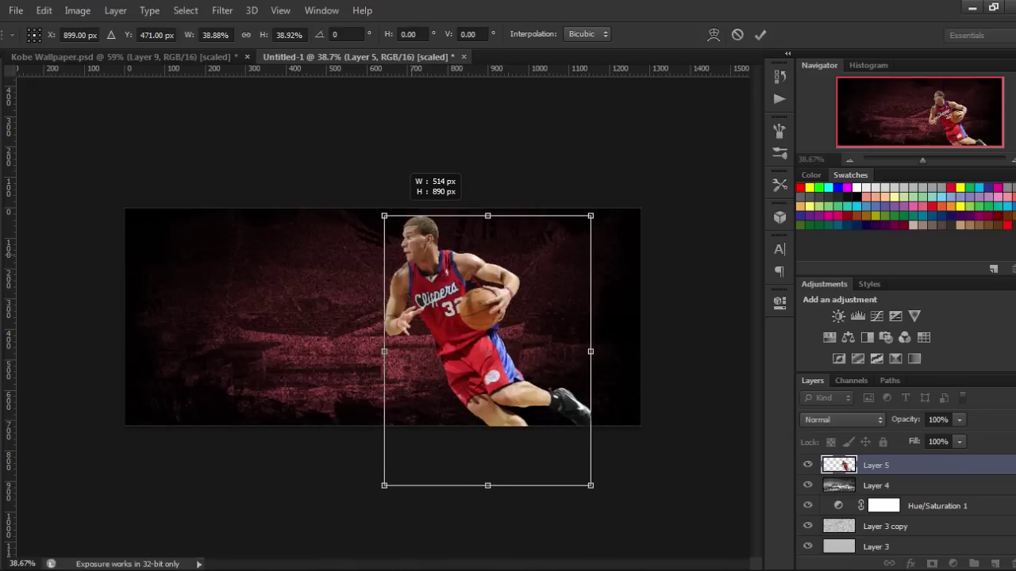
{"action": "mouse_move", "coordinate": [496, 279]}
{"action": "left_mouse_down"}
{"action": "mouse_move", "coordinate": [517, 285]}
{"action": "mouse_move", "coordinate": [516, 256]}
{"action": "left_mouse_up"}
{"action": "left_click_drag", "start_coordinate": [531, 158], "coordinate": [568, 164]}
{"action": "left_click_drag", "start_coordinate": [537, 272], "coordinate": [540, 301]}
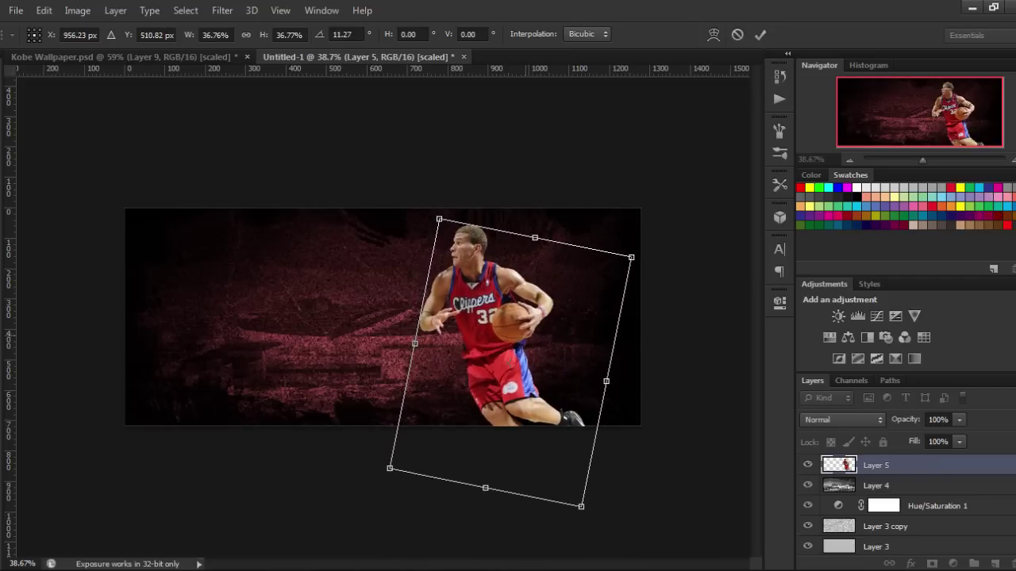
{"action": "key", "text": "Escape"}
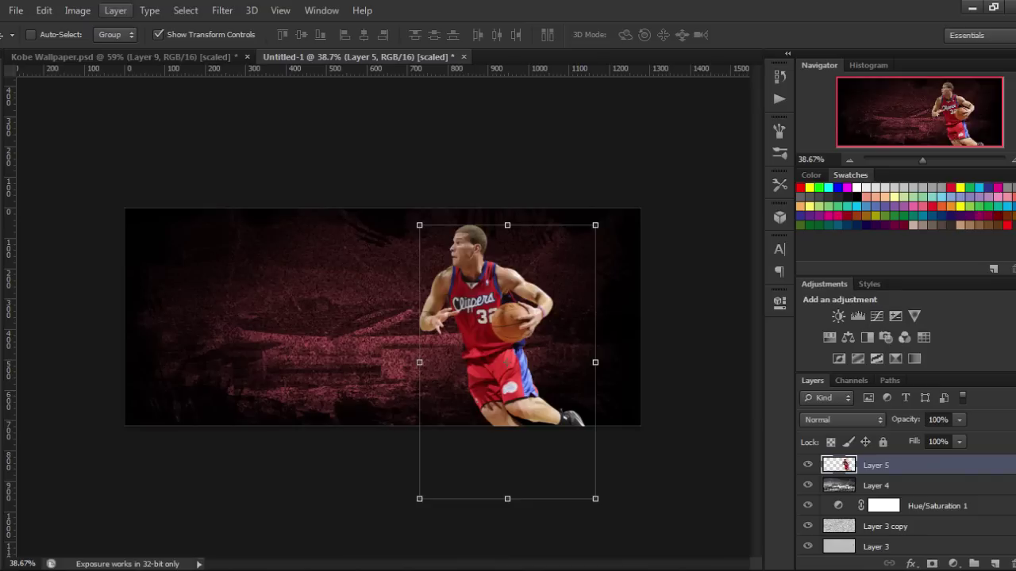
{"action": "left_click", "coordinate": [115, 11]}
{"action": "mouse_move", "coordinate": [143, 132]}
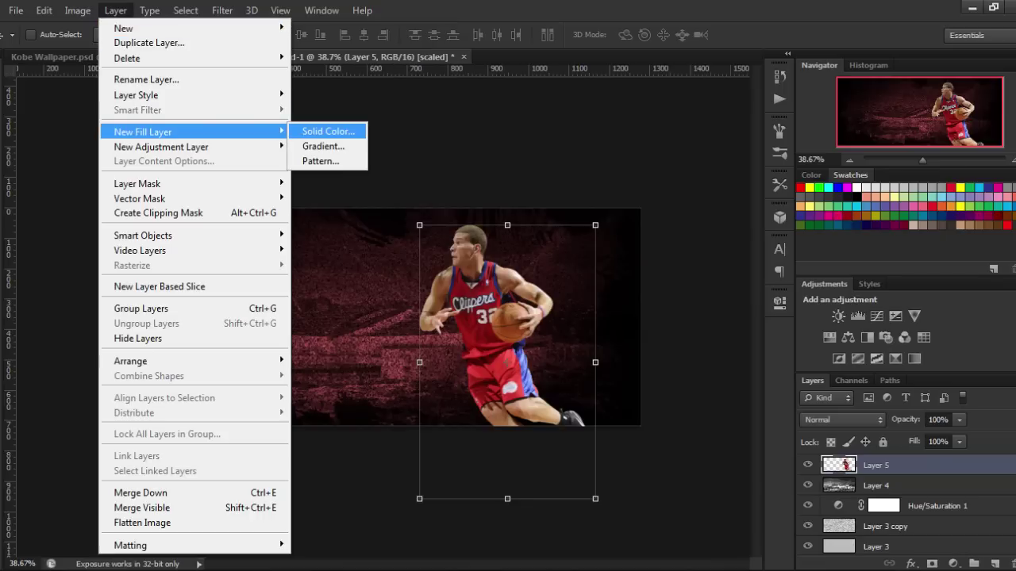
Step: Add a Solid Color fill layer named Color Fill 1, confirming the New Layer dialog
{"action": "left_click", "coordinate": [328, 131]}
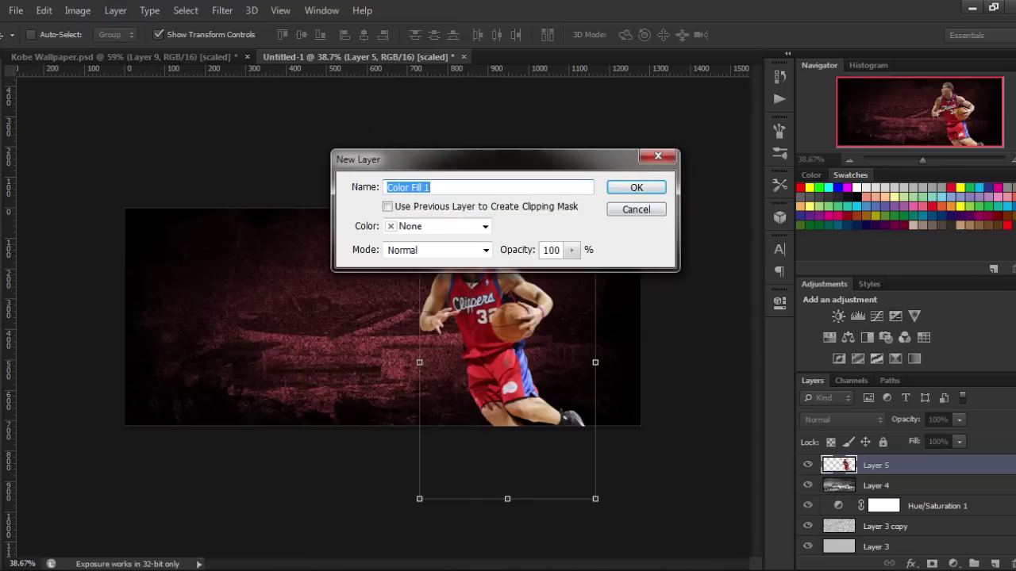
{"action": "left_click", "coordinate": [641, 187]}
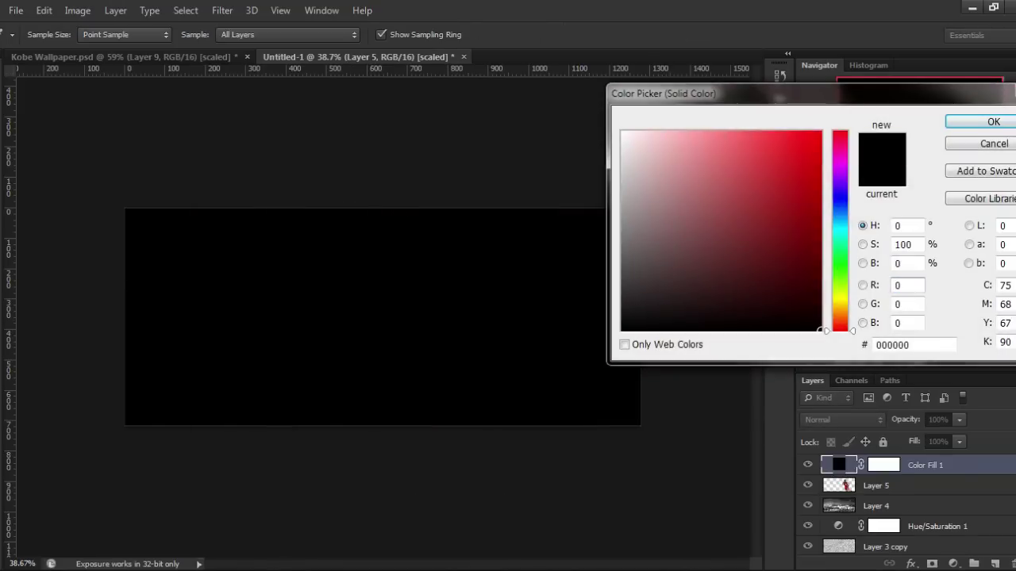
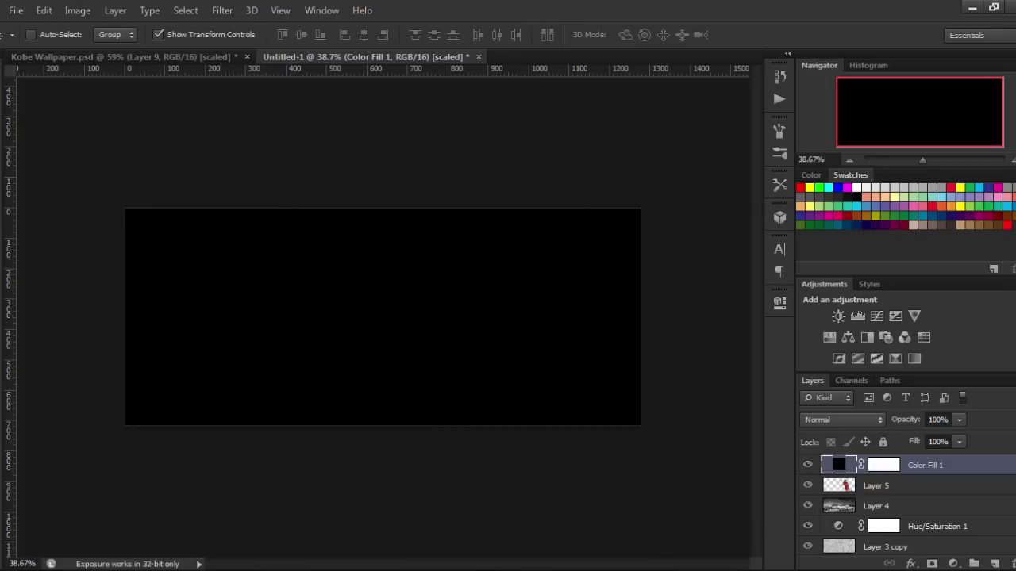
Step: Clip Color Fill 1 to the layer below and nudge the Layer 5 silhouette down
{"action": "key", "text": "ctrl+alt+g"}
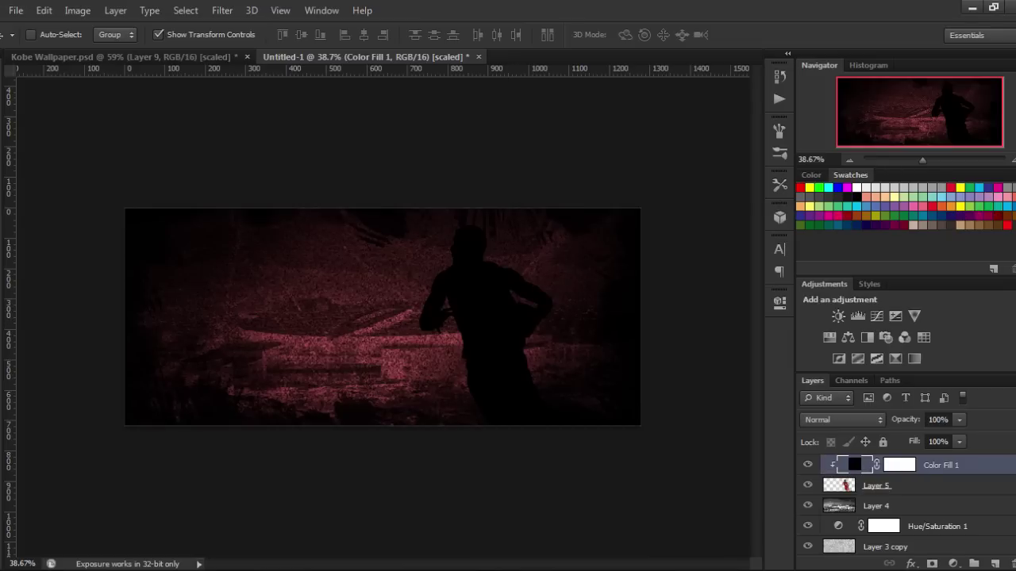
{"action": "key", "text": "alt+bracketleft"}
{"action": "left_click_drag", "start_coordinate": [507, 363], "coordinate": [506, 392]}
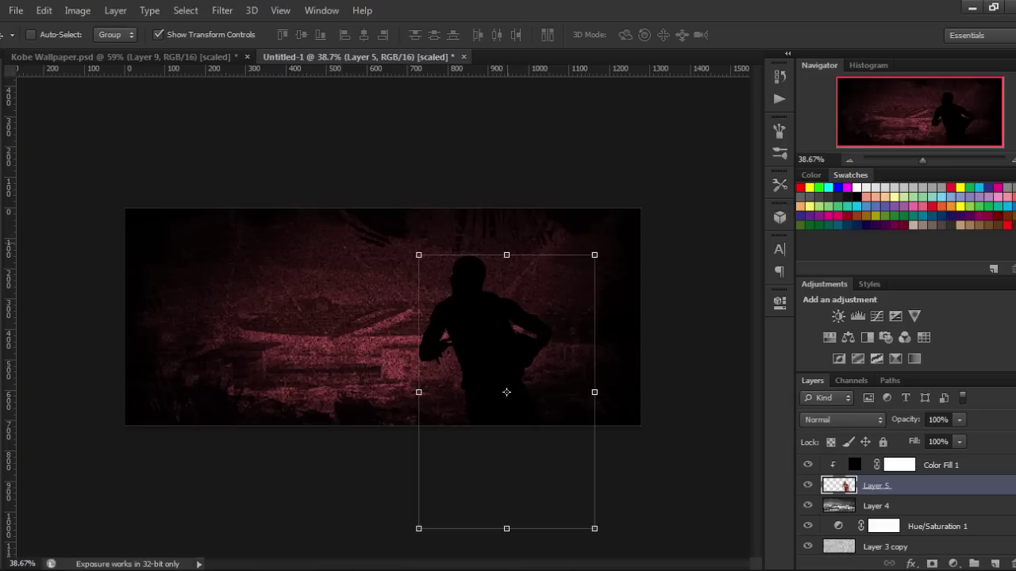
Step: Try tilting the silhouette about 7–8 degrees counter-clockwise, then cancel to keep it upright
{"action": "key", "text": "ctrl+t"}
{"action": "left_click_drag", "start_coordinate": [524, 208], "coordinate": [476, 213]}
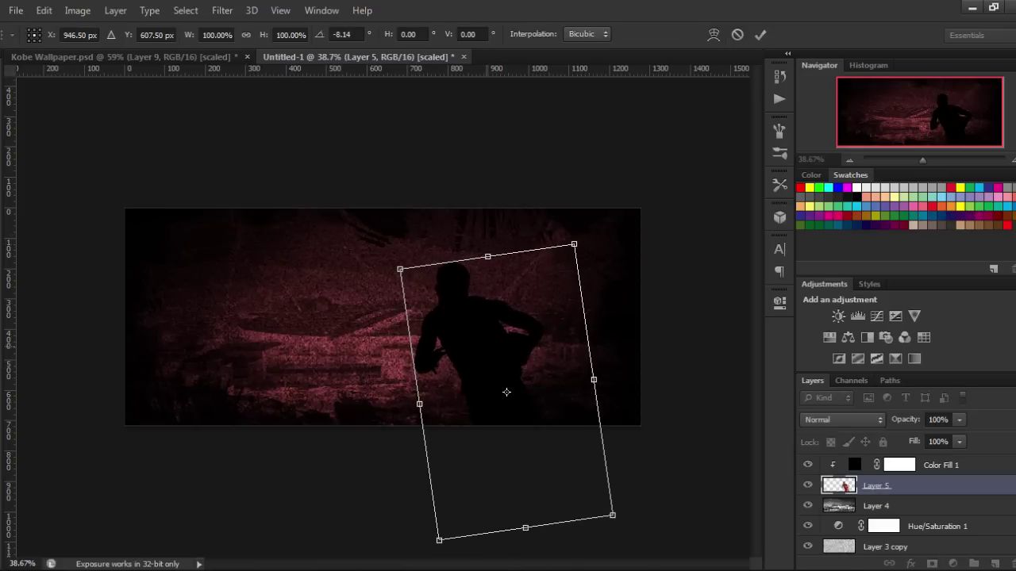
{"action": "key", "text": "ctrl+z"}
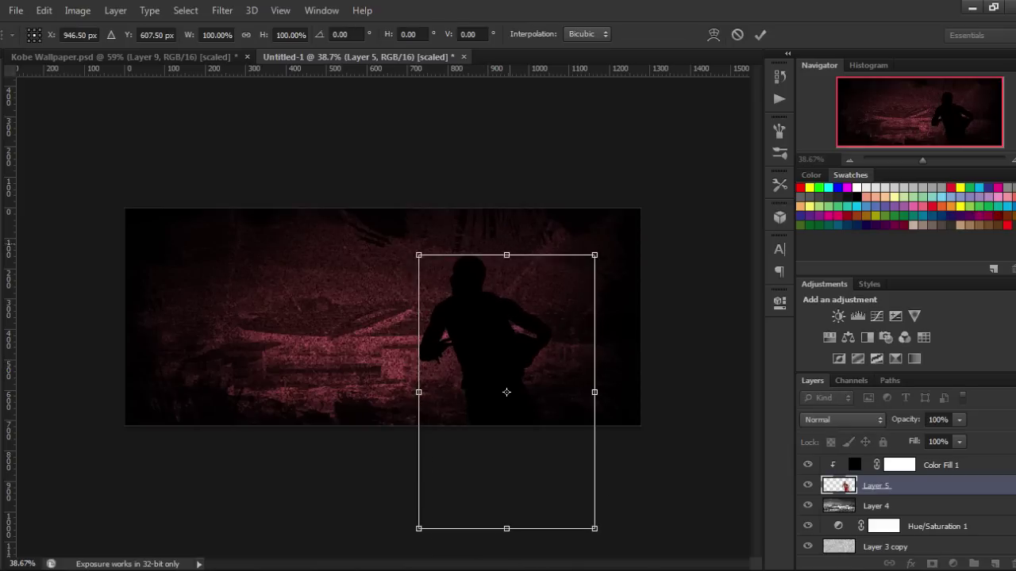
{"action": "left_click_drag", "start_coordinate": [539, 234], "coordinate": [517, 230]}
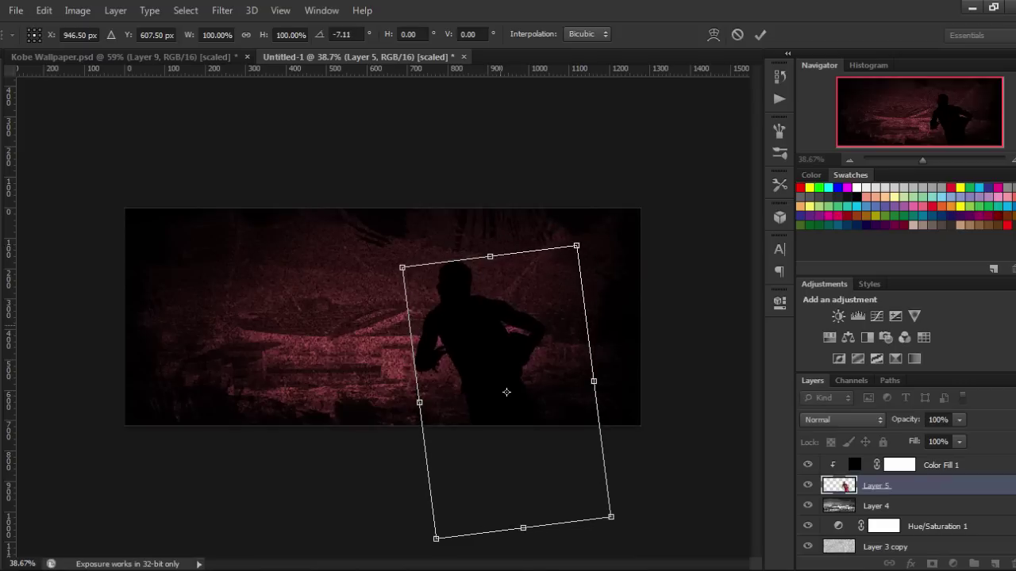
{"action": "left_click_drag", "start_coordinate": [497, 304], "coordinate": [500, 274]}
{"action": "left_click_drag", "start_coordinate": [511, 363], "coordinate": [510, 367]}
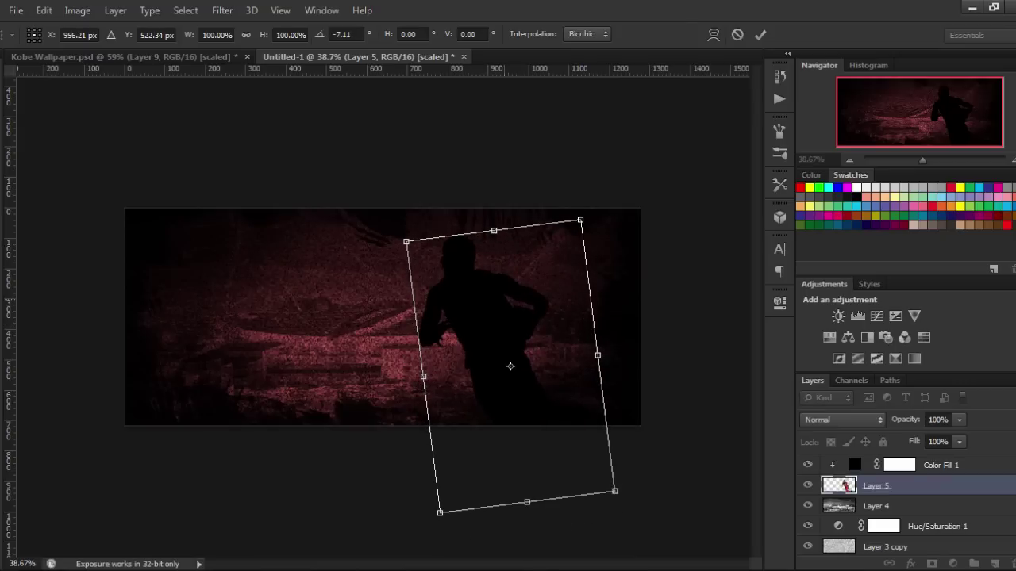
{"action": "key", "text": "Escape"}
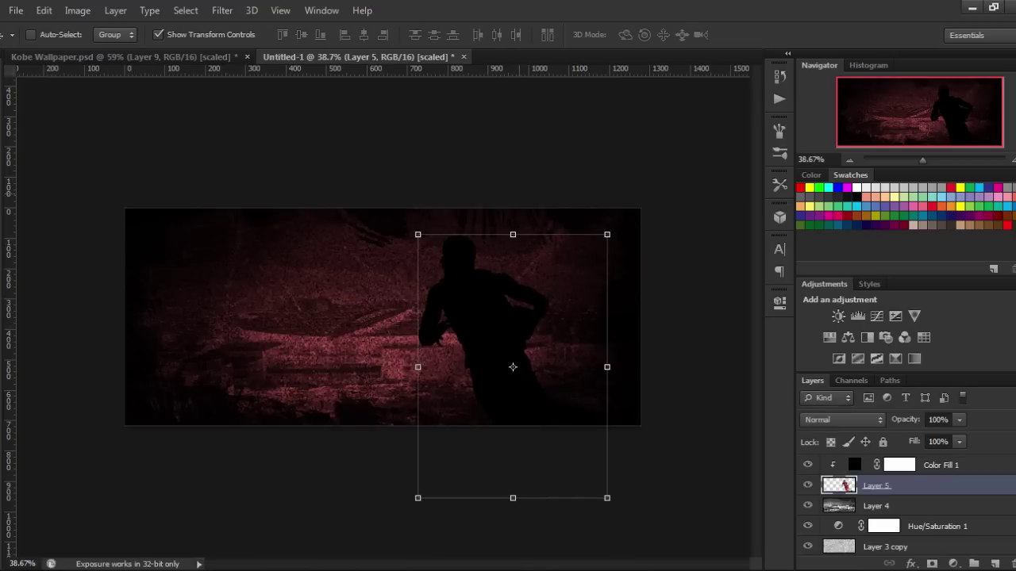
Step: Experiment with mirroring, widening and shifting the silhouette left, then flip it back
{"action": "left_click_drag", "start_coordinate": [417, 367], "coordinate": [741, 367]}
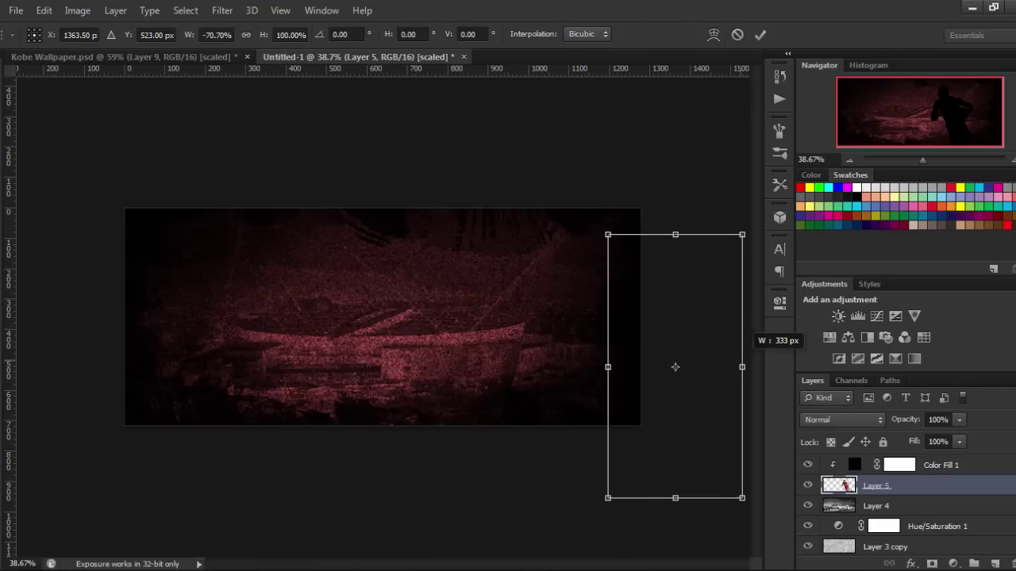
{"action": "mouse_move", "coordinate": [675, 366]}
{"action": "left_mouse_down"}
{"action": "mouse_move", "coordinate": [281, 340]}
{"action": "mouse_move", "coordinate": [281, 386]}
{"action": "left_mouse_up"}
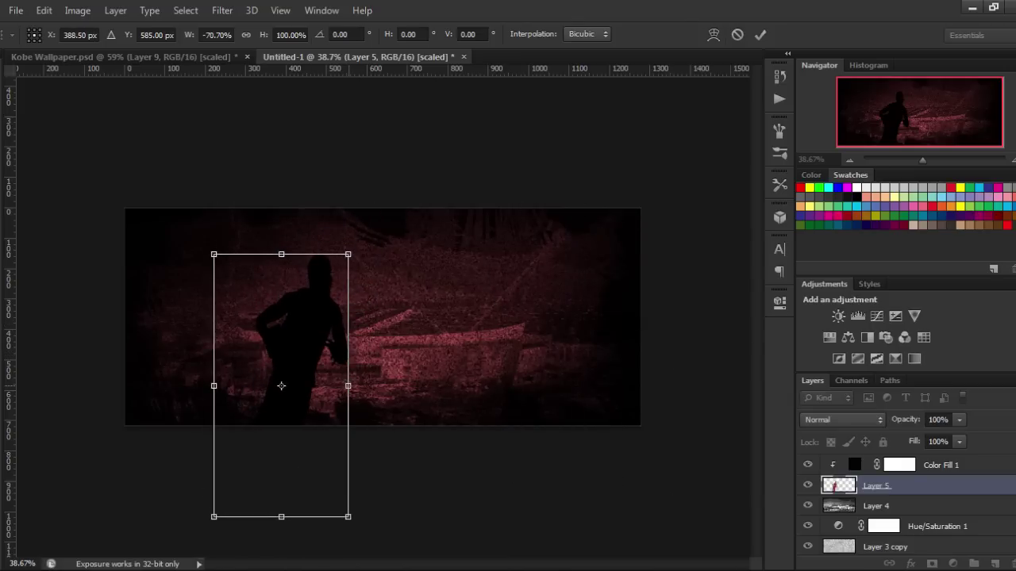
{"action": "left_click_drag", "start_coordinate": [347, 386], "coordinate": [417, 386]}
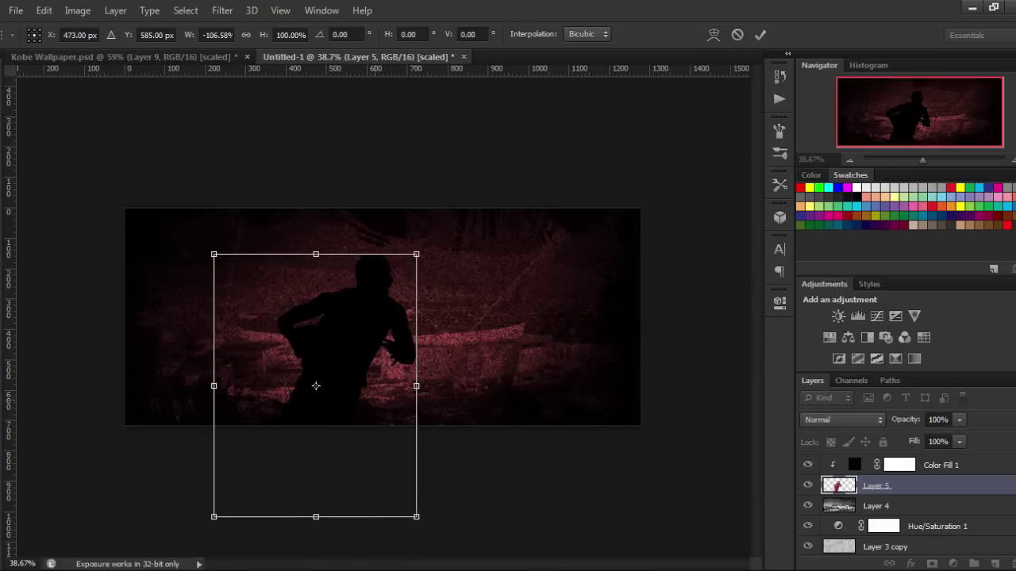
{"action": "left_click_drag", "start_coordinate": [316, 386], "coordinate": [271, 392]}
{"action": "left_click_drag", "start_coordinate": [170, 392], "coordinate": [606, 392]}
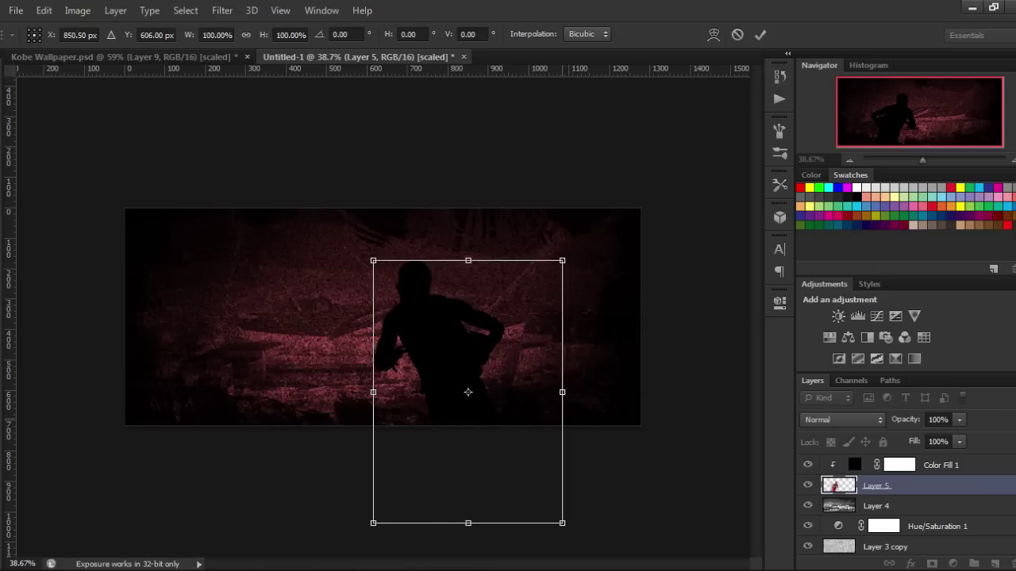
{"action": "key", "text": "ctrl+z"}
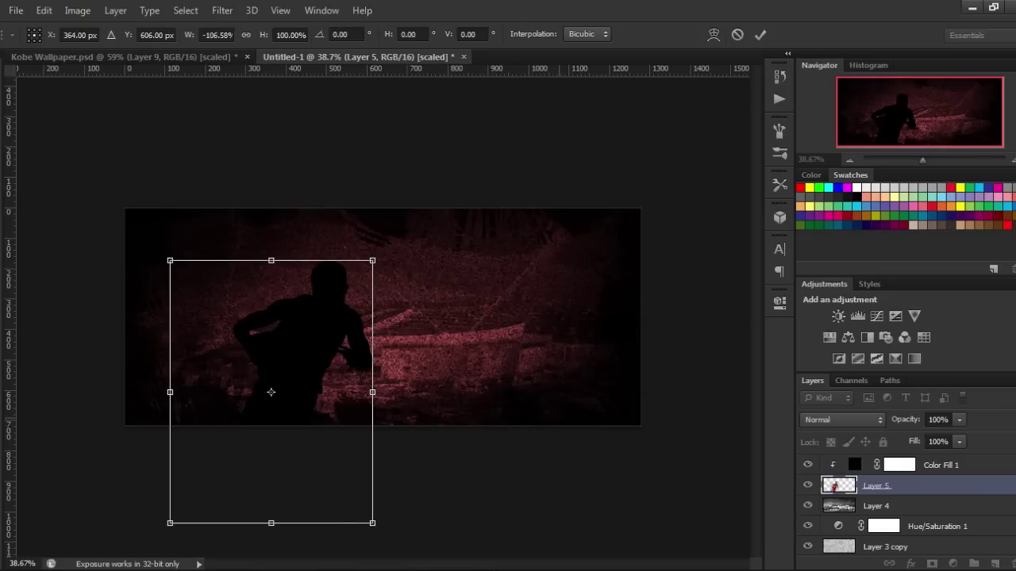
{"action": "left_click_drag", "start_coordinate": [170, 392], "coordinate": [562, 392]}
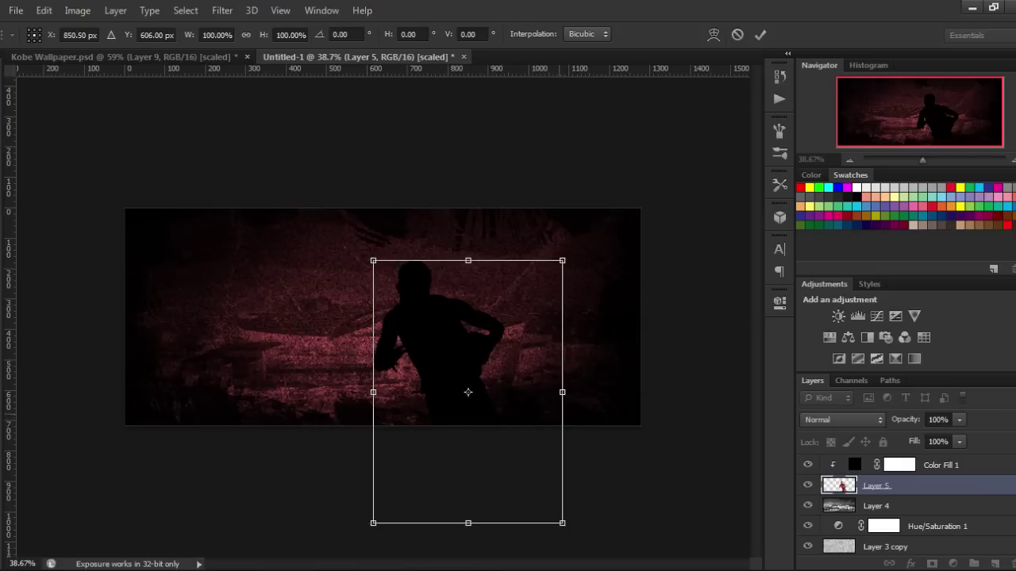
Step: Undo the last transform change from the Edit menu, restore the original facing, and commit
{"action": "left_click", "coordinate": [43, 11]}
{"action": "left_click", "coordinate": [85, 14]}
{"action": "left_click", "coordinate": [43, 11]}
{"action": "key", "text": "Escape"}
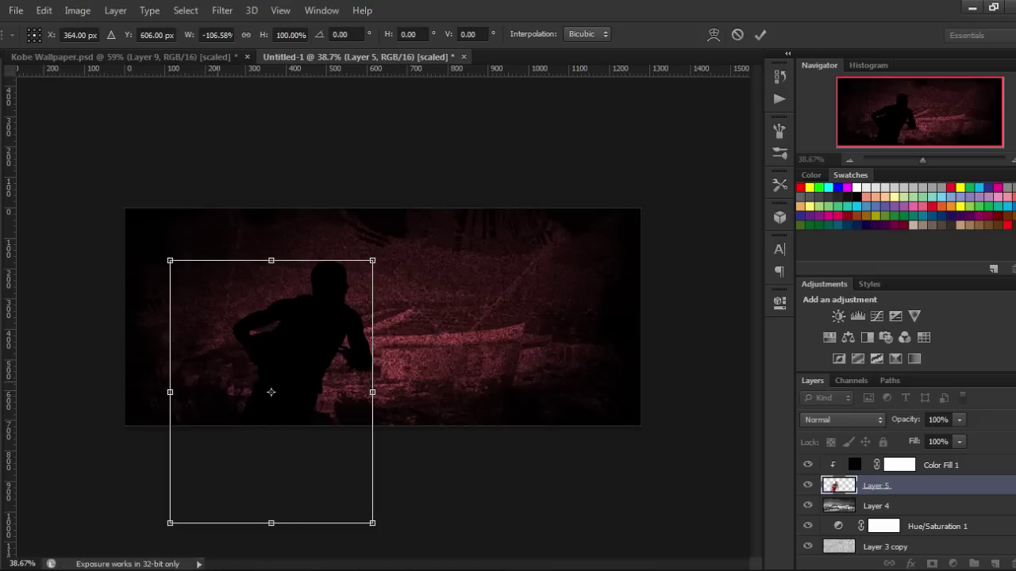
{"action": "left_click_drag", "start_coordinate": [170, 392], "coordinate": [572, 392]}
{"action": "key", "text": "Return"}
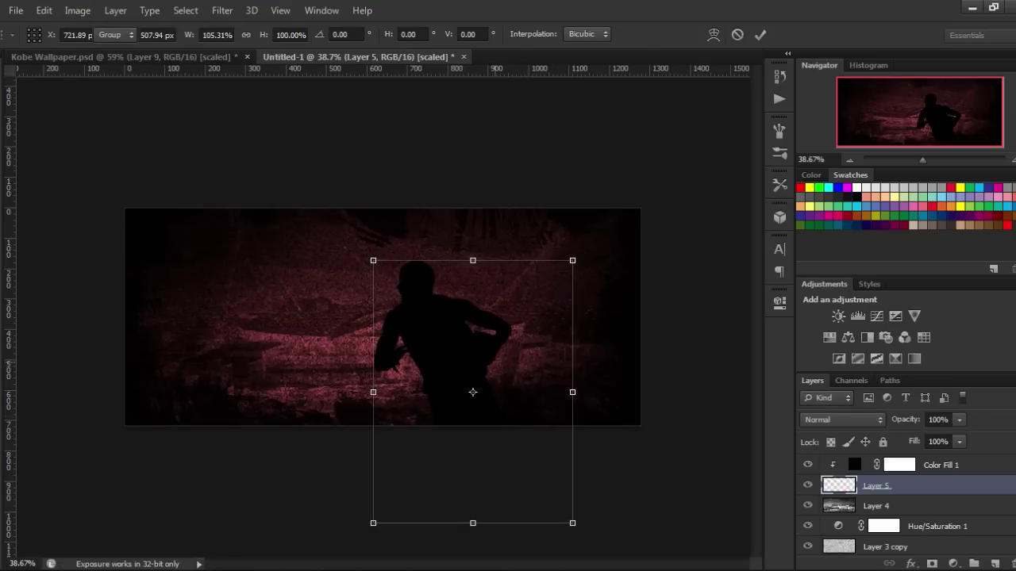
Step: Move the upright silhouette up and slightly right of centre
{"action": "left_click_drag", "start_coordinate": [473, 307], "coordinate": [503, 290]}
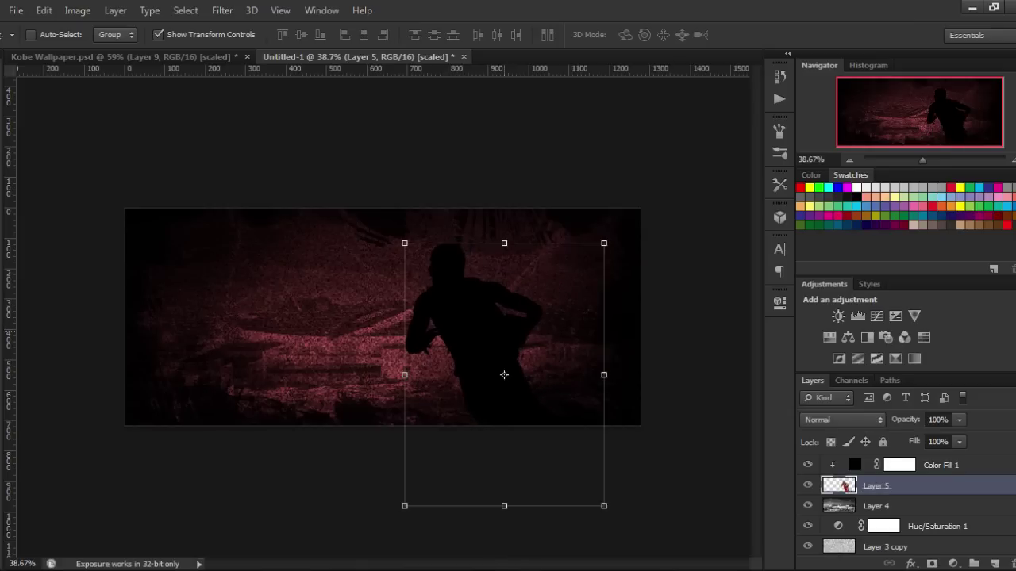
{"action": "mouse_move", "coordinate": [504, 375]}
{"action": "left_mouse_down"}
{"action": "mouse_move", "coordinate": [572, 365]}
{"action": "mouse_move", "coordinate": [528, 378]}
{"action": "left_mouse_up"}
{"action": "key", "text": "m"}
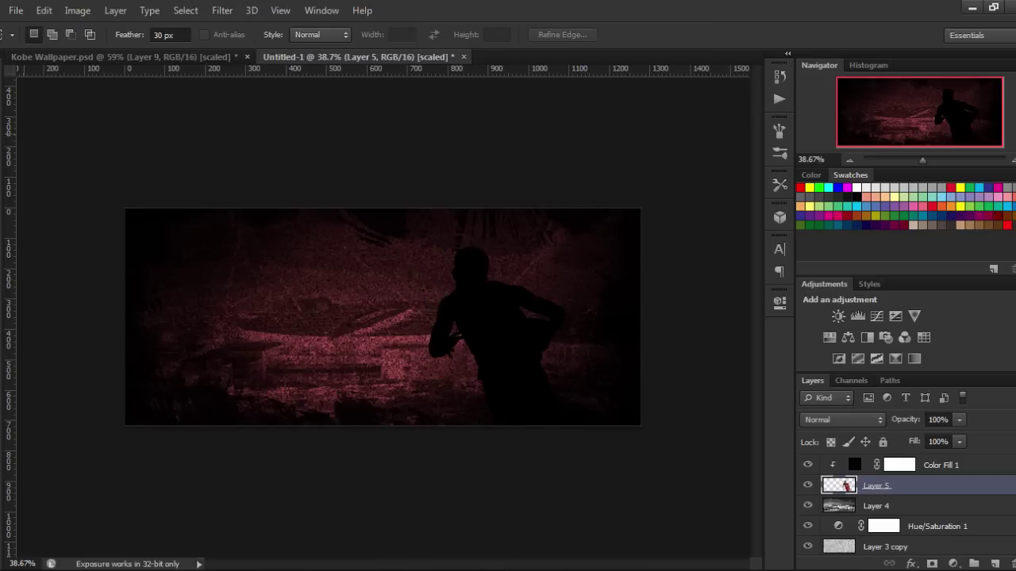
{"action": "key", "text": "v"}
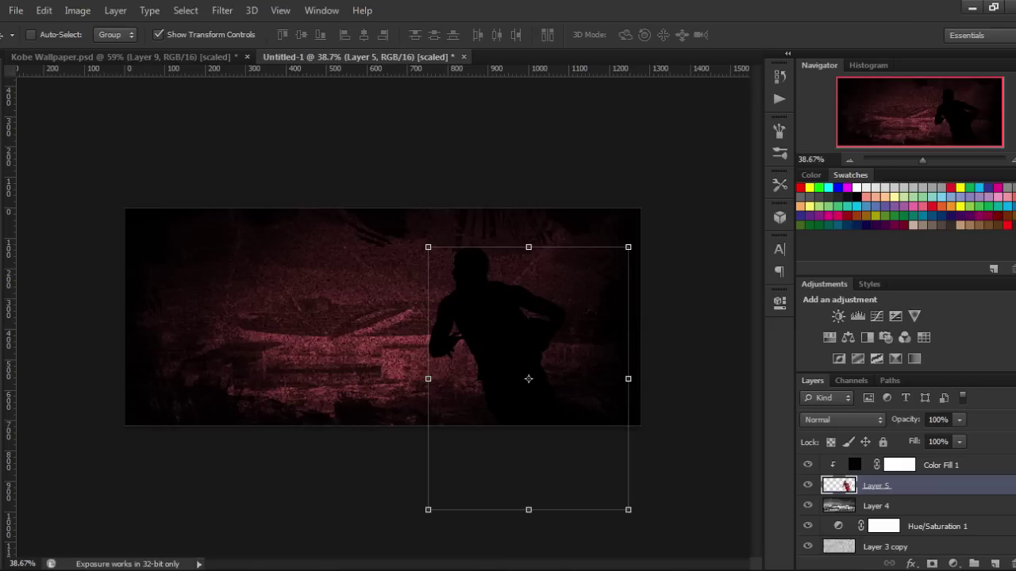
Step: Bring Chrome forward and go back to the blake griffin png image results
{"action": "left_click", "coordinate": [294, 500]}
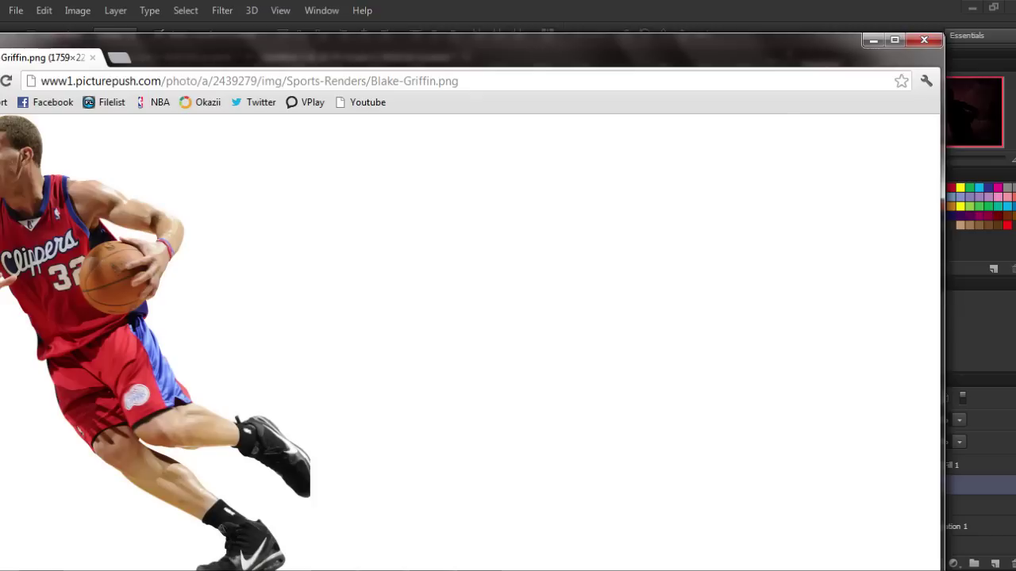
{"action": "key", "text": "alt+Left"}
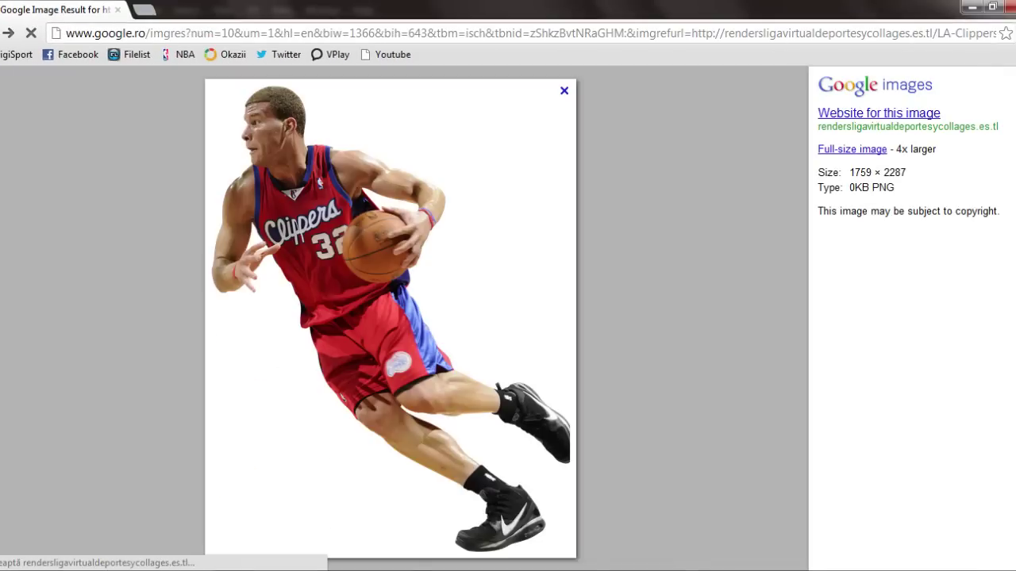
{"action": "key", "text": "alt+Left"}
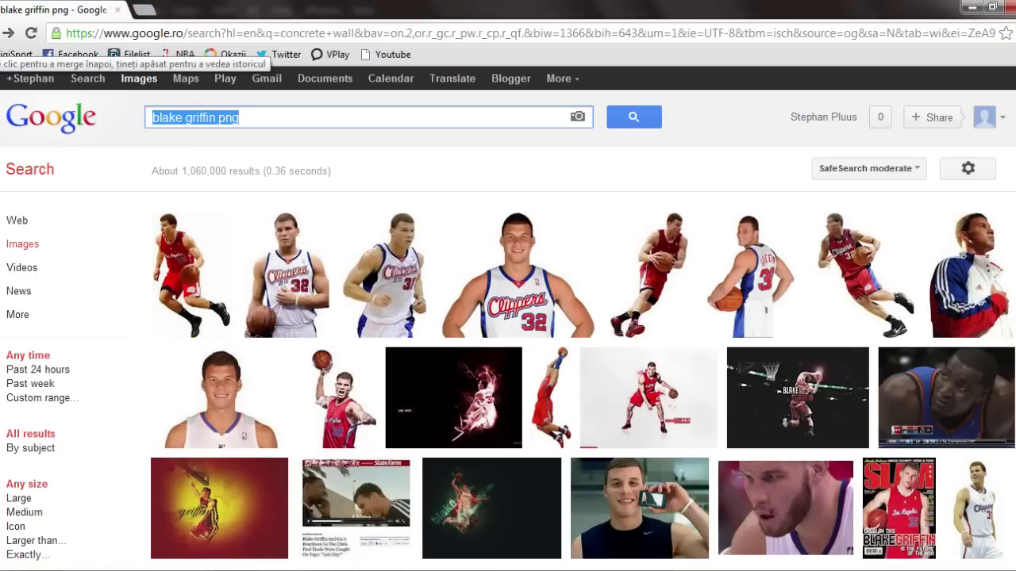
Step: Search 'la clippers png logo' and open the Wikipedia logo at full size
{"action": "type", "text": "la clippers png"}
{"action": "key", "text": "Return"}
{"action": "type", "text": "ogo"}
{"action": "key", "text": "Return"}
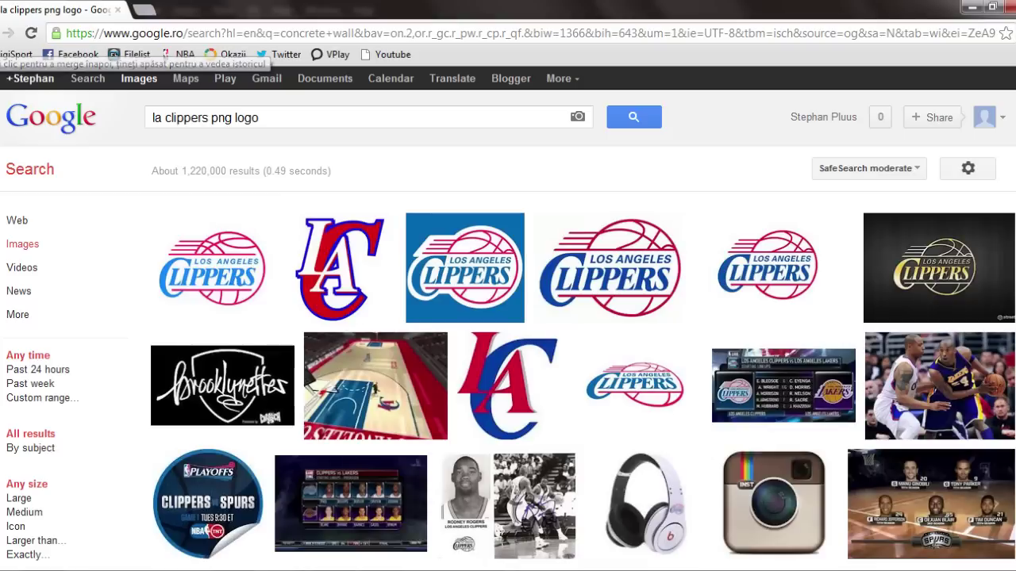
{"action": "mouse_move", "coordinate": [772, 268]}
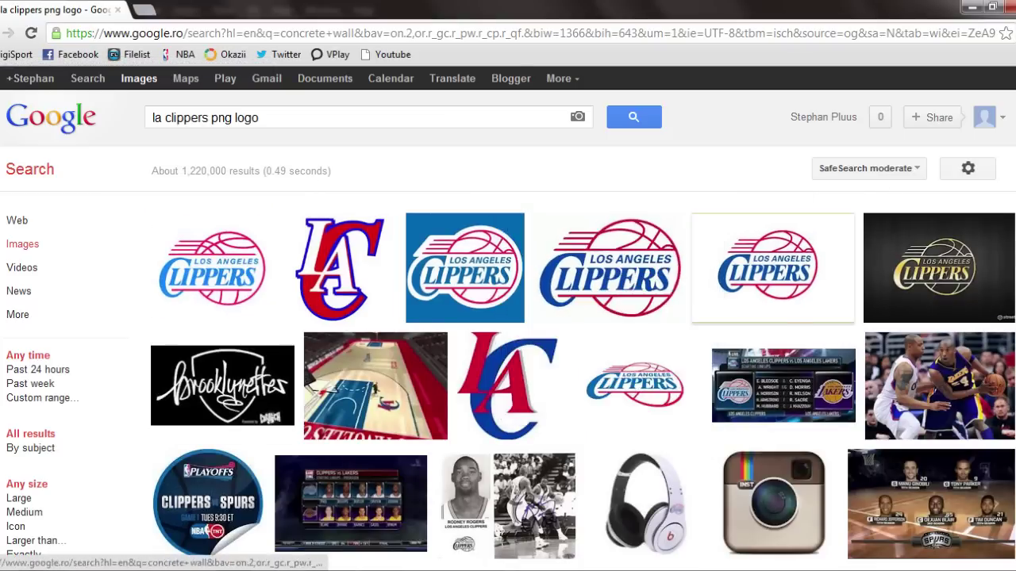
{"action": "left_click", "coordinate": [627, 384]}
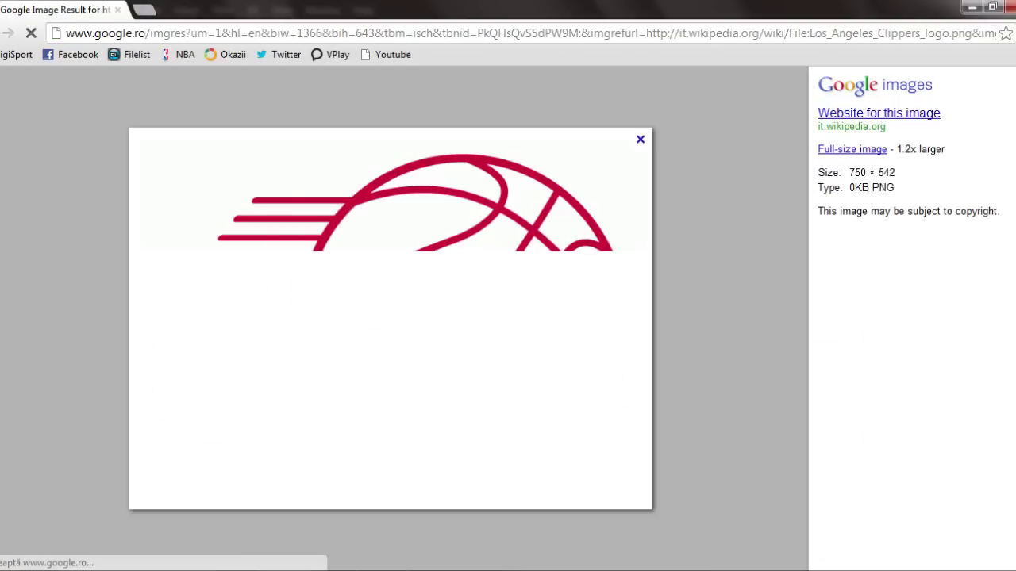
{"action": "left_click", "coordinate": [626, 384]}
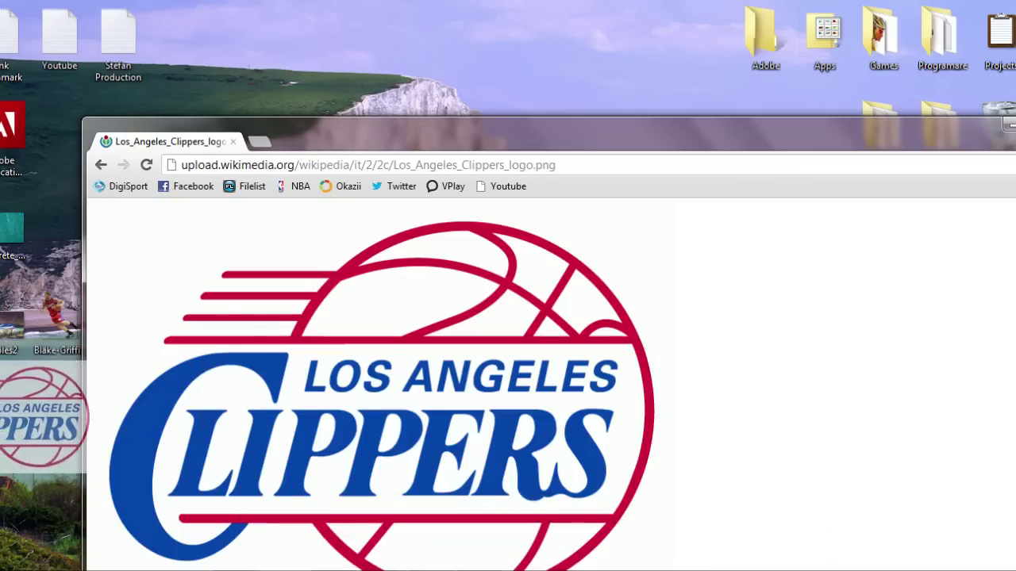
Step: Save the Clippers logo to the desktop, close Chrome, and place it left on the canvas
{"action": "left_click_drag", "start_coordinate": [520, 384], "coordinate": [57, 238]}
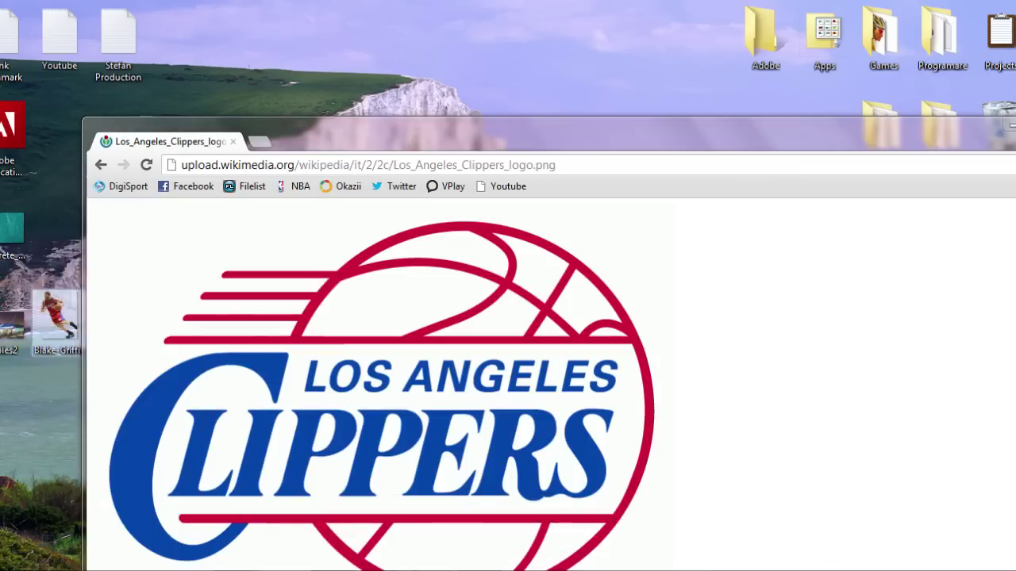
{"action": "left_click", "coordinate": [1010, 124]}
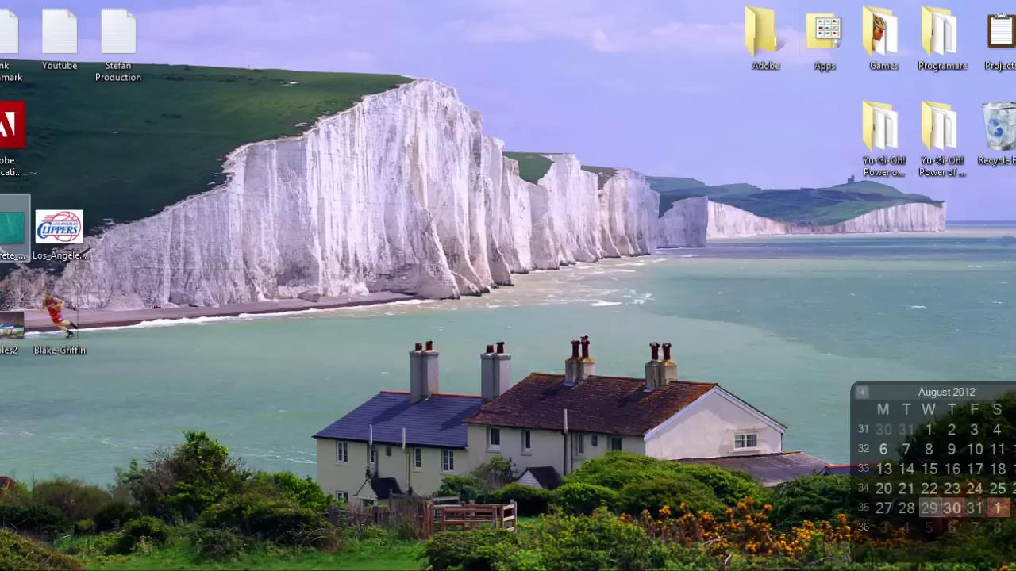
{"action": "left_click_drag", "start_coordinate": [57, 230], "coordinate": [393, 476]}
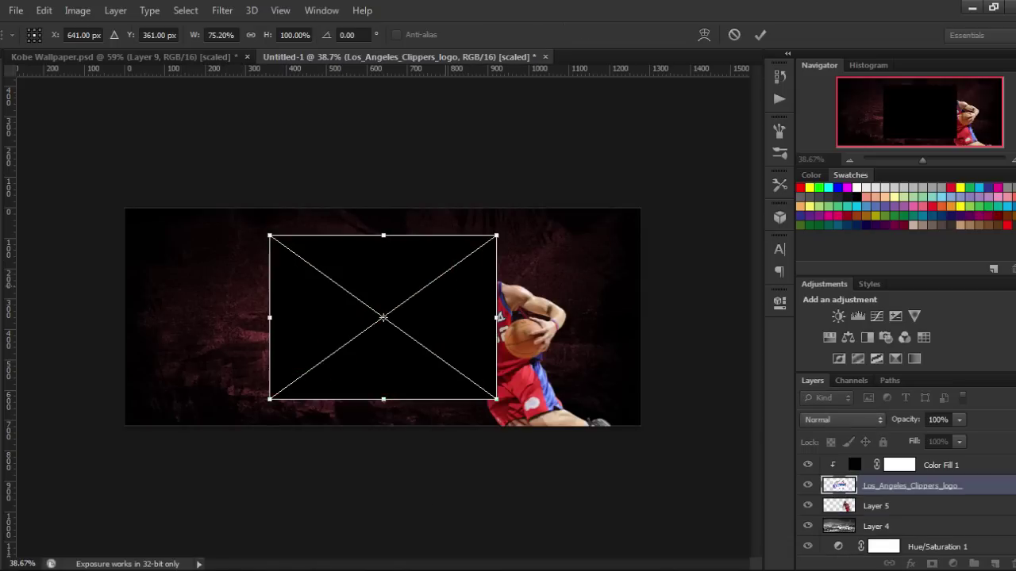
{"action": "left_click_drag", "start_coordinate": [380, 316], "coordinate": [281, 329]}
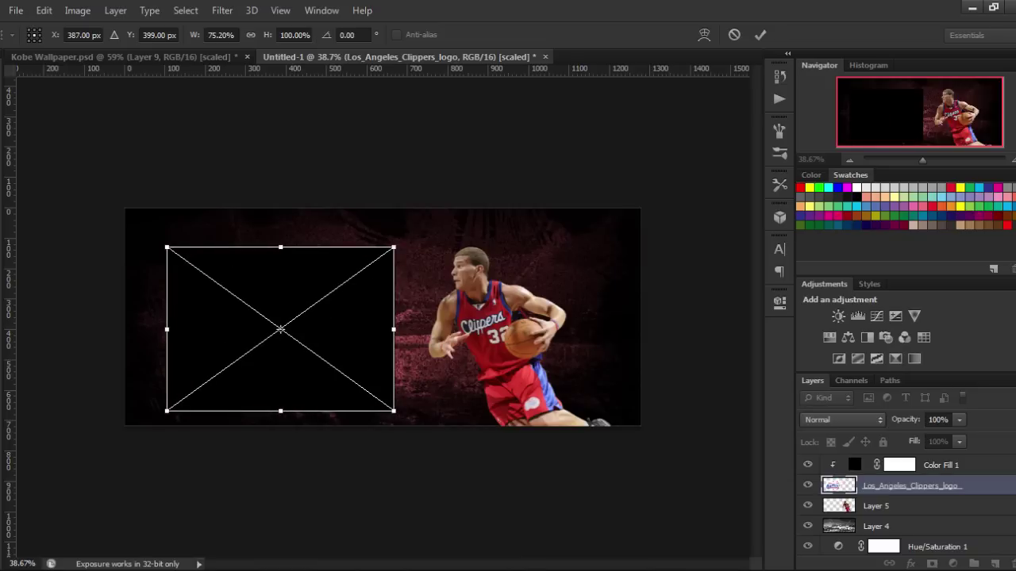
{"action": "key", "text": "Return"}
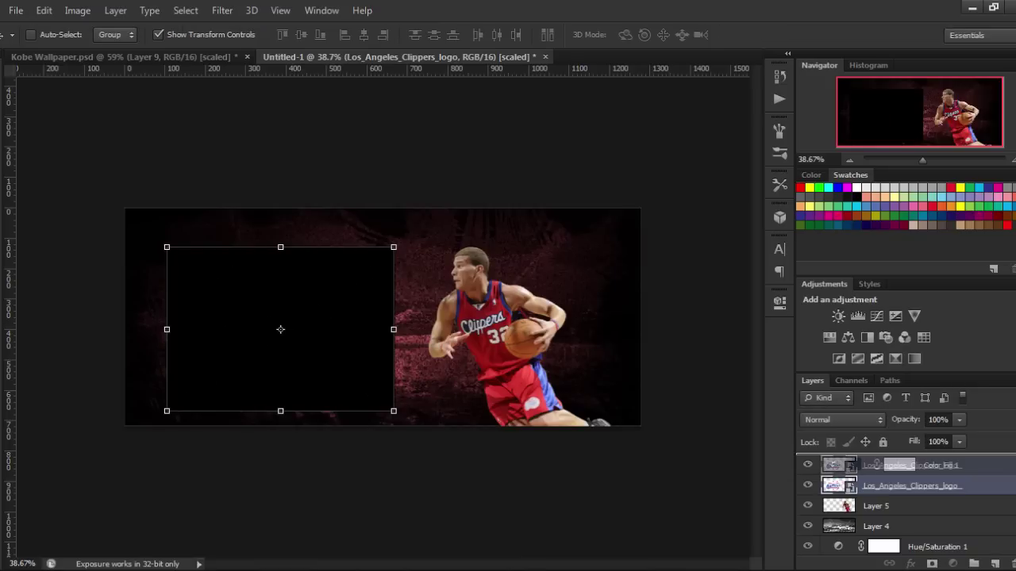
Step: Move the logo layer above Color Fill 1, clip the fill to the player, then delete the logo layer
{"action": "left_click_drag", "start_coordinate": [912, 486], "coordinate": [913, 456]}
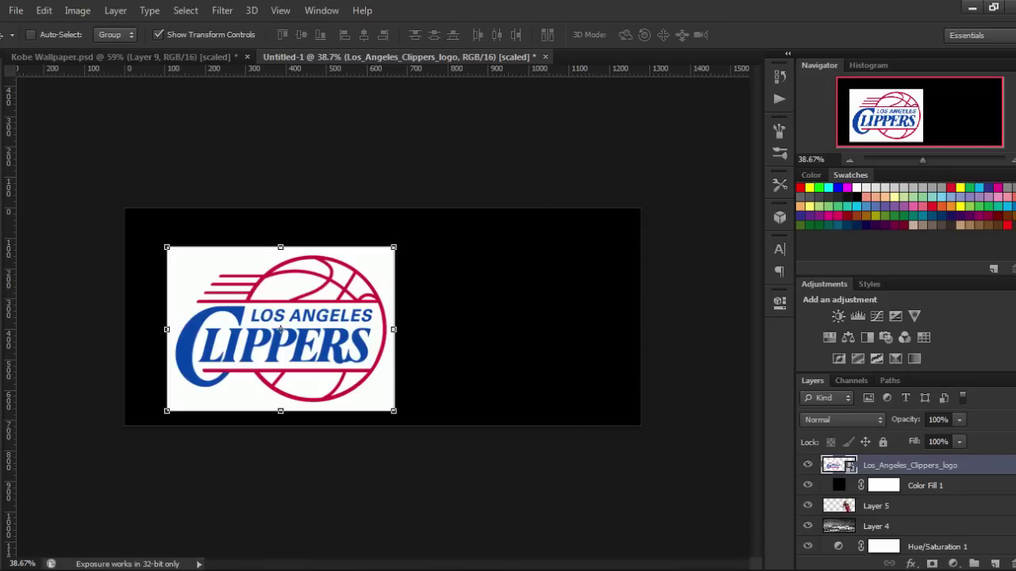
{"action": "key", "text": "alt+bracketleft"}
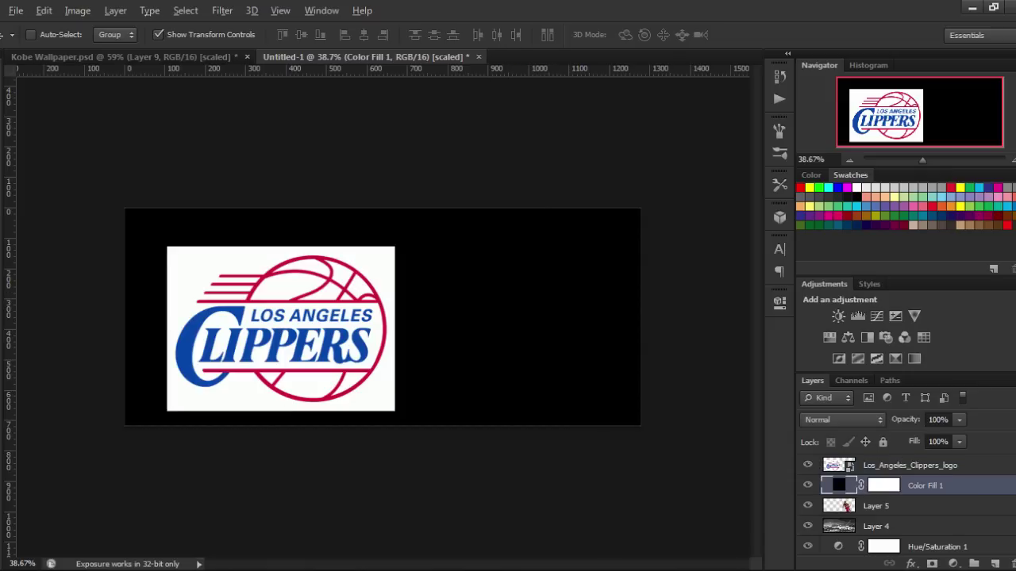
{"action": "key", "text": "ctrl+alt+g"}
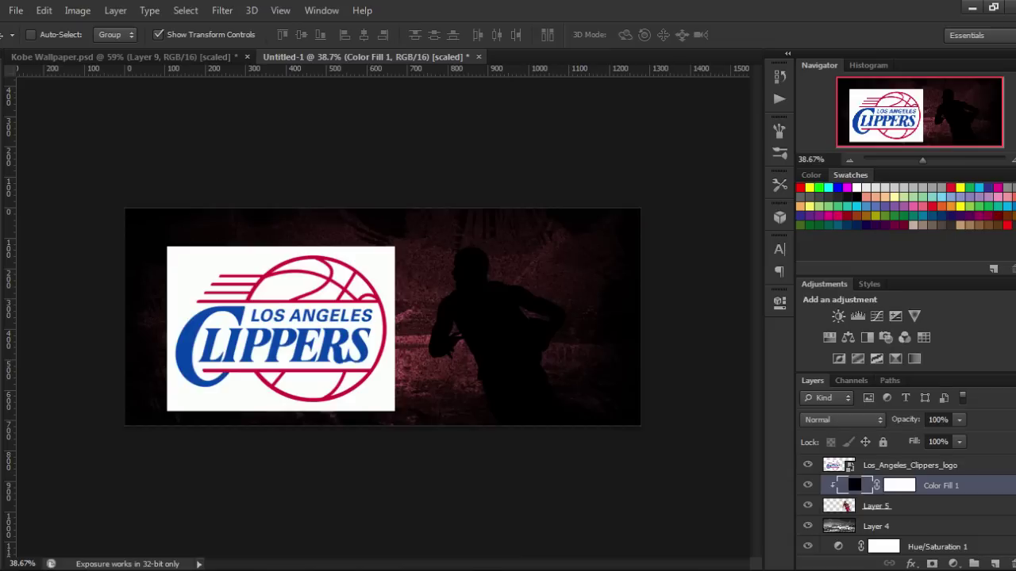
{"action": "key", "text": "alt+bracketright"}
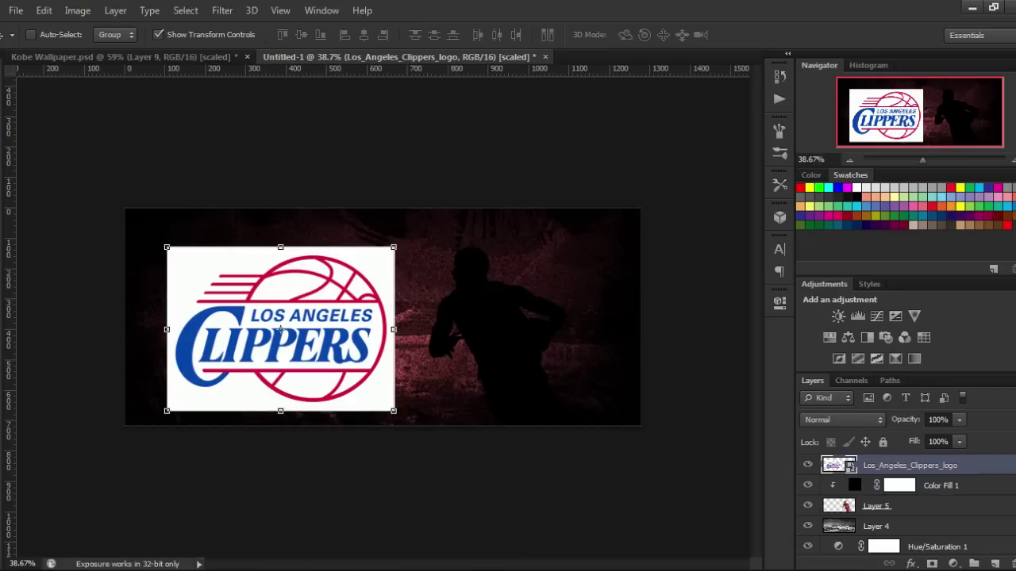
{"action": "key", "text": "Delete"}
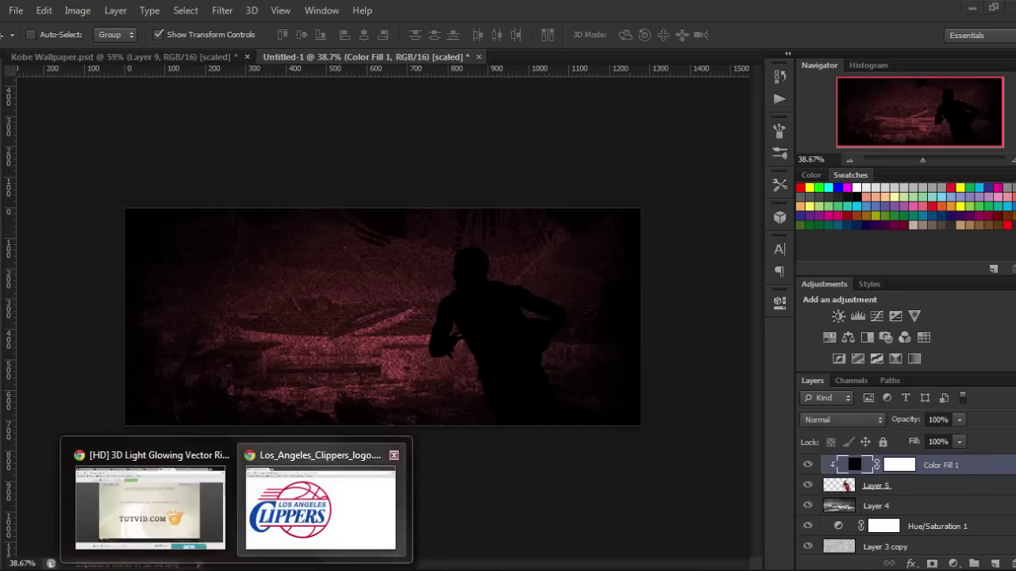
Step: Return to the 'la clippers png logo' results and save the first enlarged logo to the desktop
{"action": "left_click", "coordinate": [324, 503]}
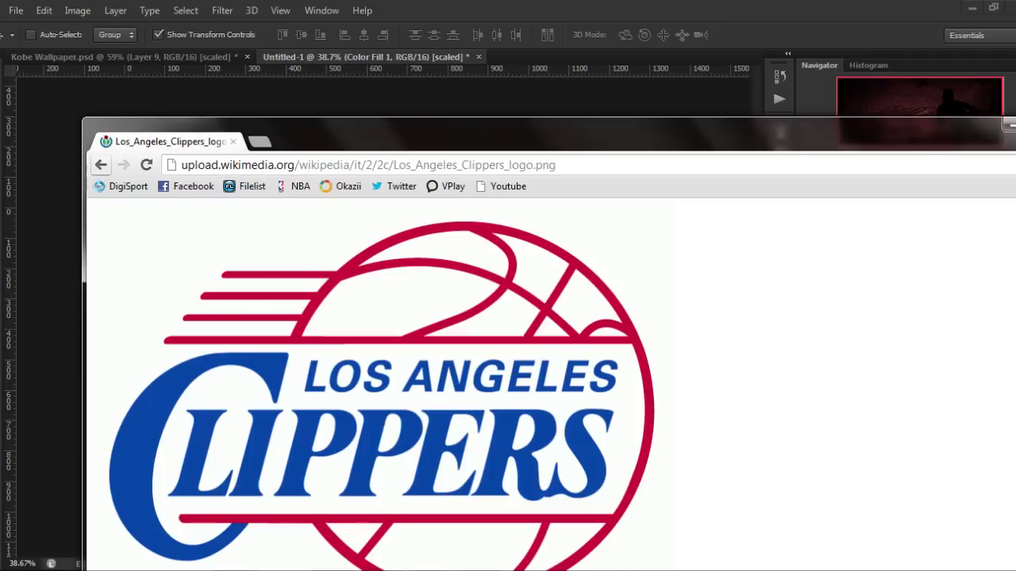
{"action": "left_click", "coordinate": [101, 165]}
{"action": "left_click", "coordinate": [101, 165]}
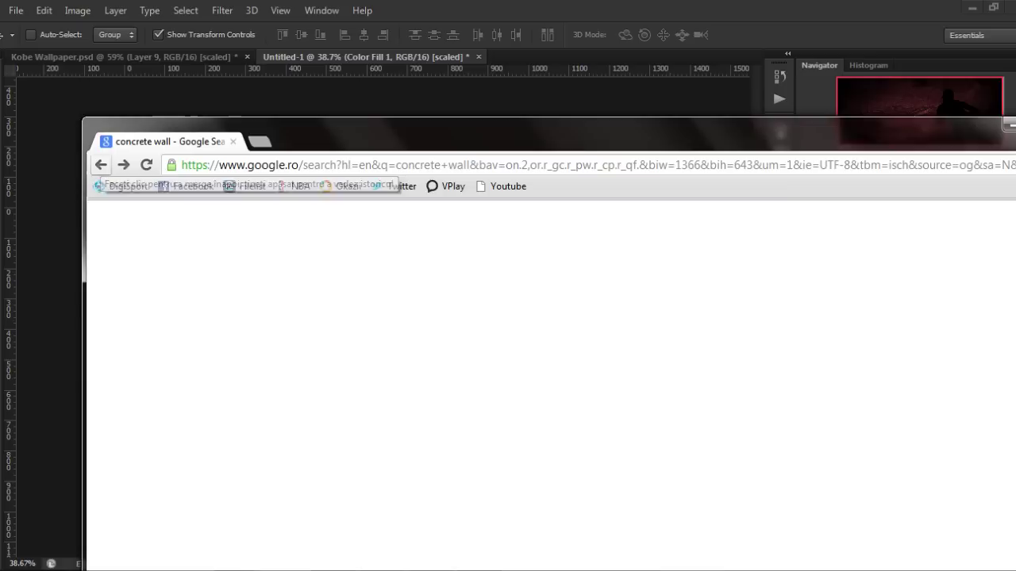
{"action": "left_click_drag", "start_coordinate": [556, 131], "coordinate": [580, 15]}
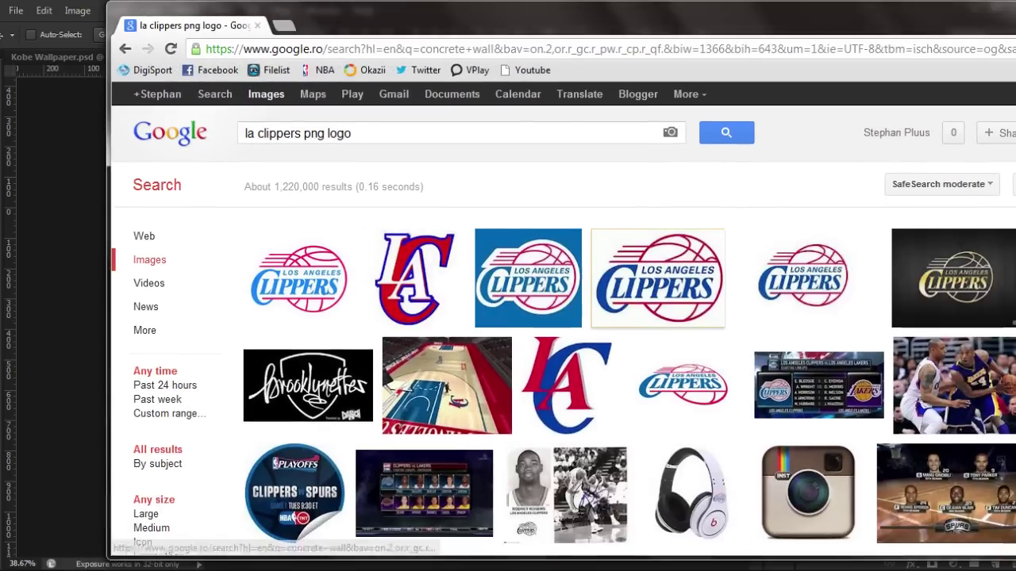
{"action": "mouse_move", "coordinate": [299, 278]}
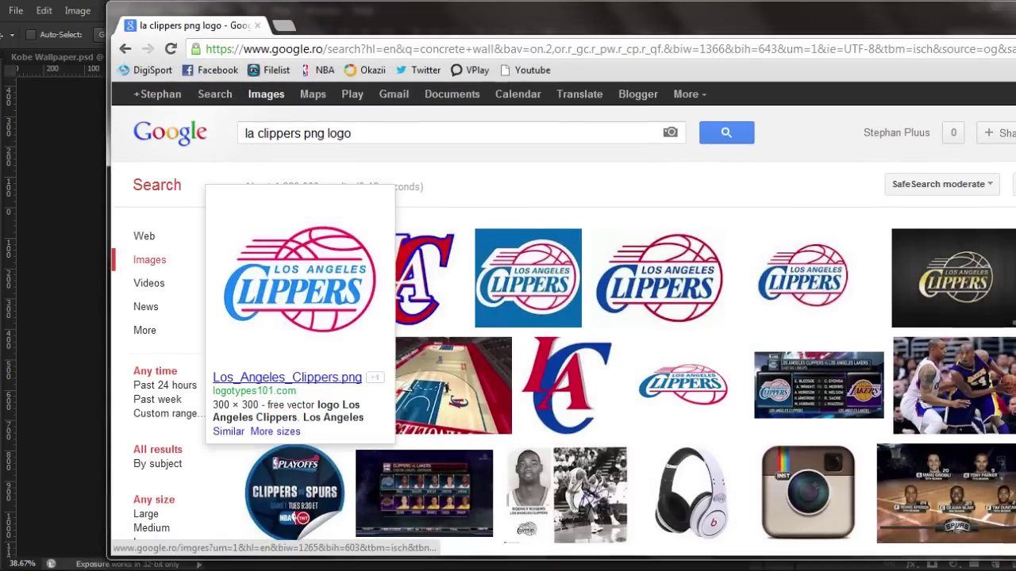
{"action": "left_click", "coordinate": [300, 277]}
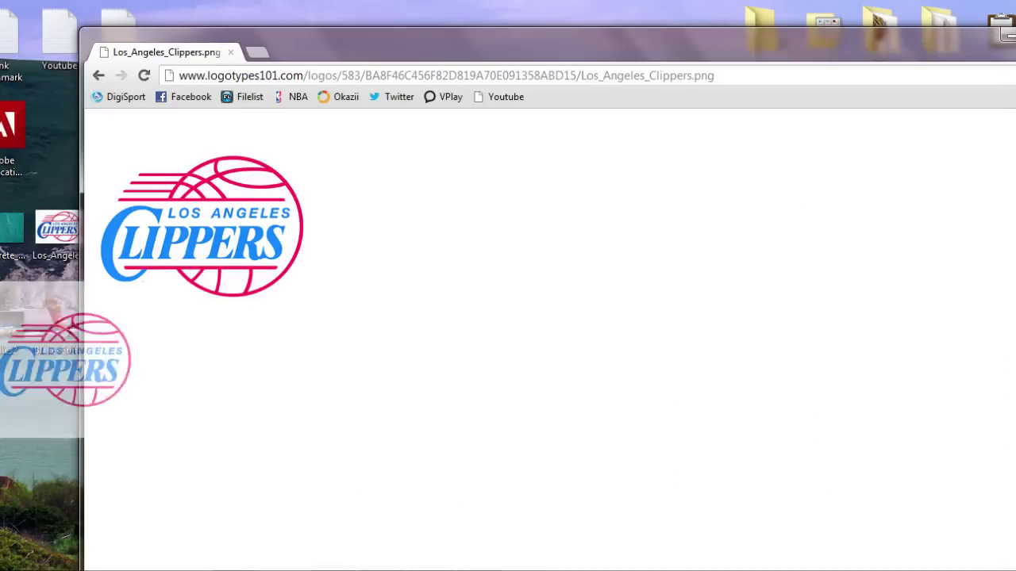
{"action": "left_click_drag", "start_coordinate": [203, 226], "coordinate": [32, 413]}
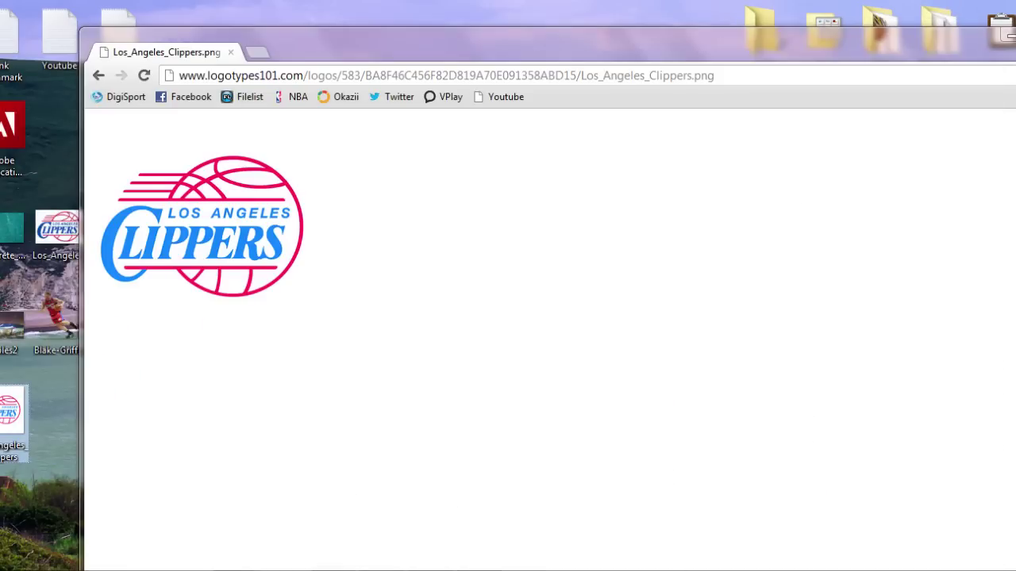
Step: Save a second Clippers logo to the desktop and delete an unwanted shortcut
{"action": "key", "text": "alt+Left"}
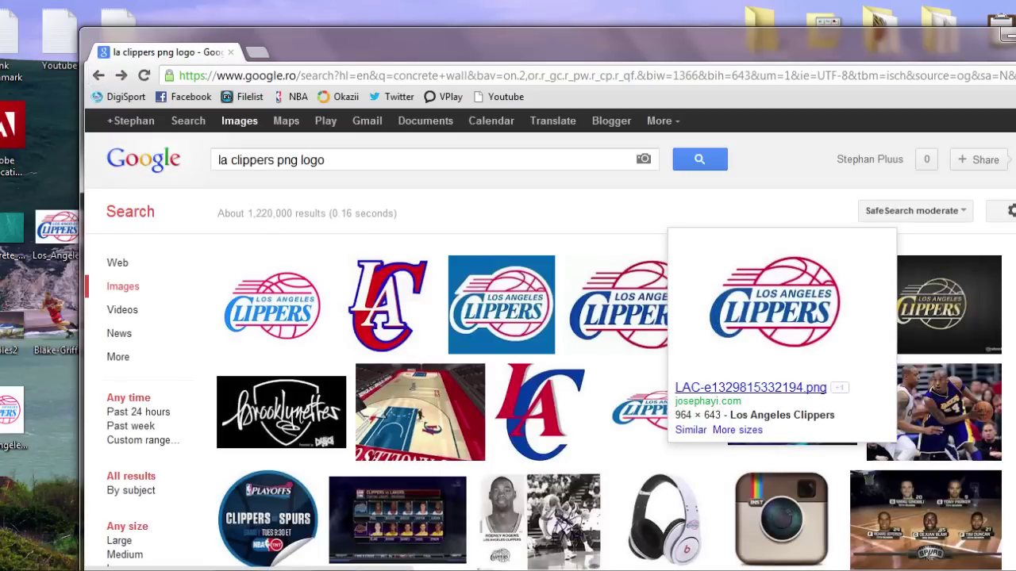
{"action": "left_click", "coordinate": [774, 301]}
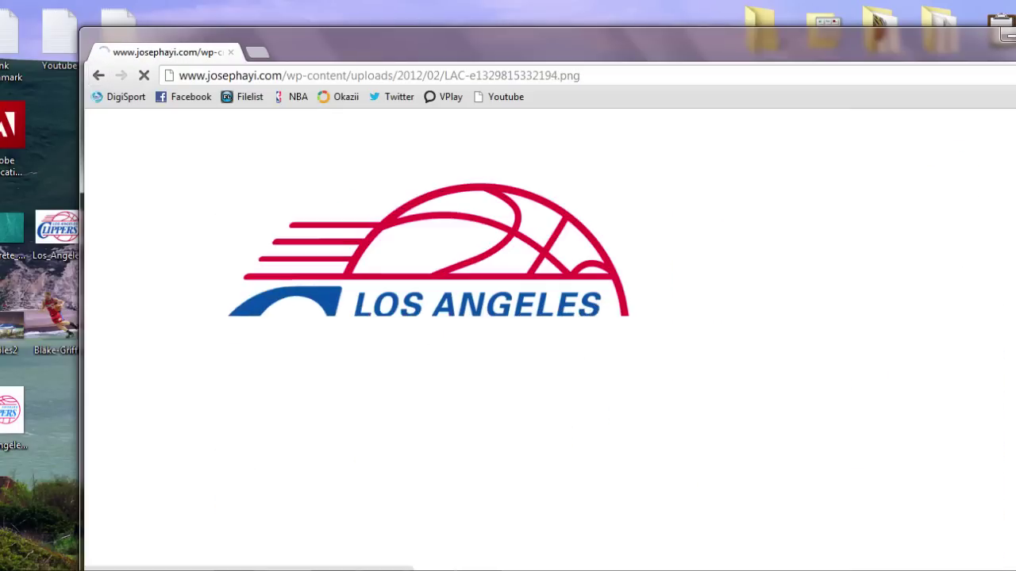
{"action": "left_click_drag", "start_coordinate": [413, 317], "coordinate": [58, 416]}
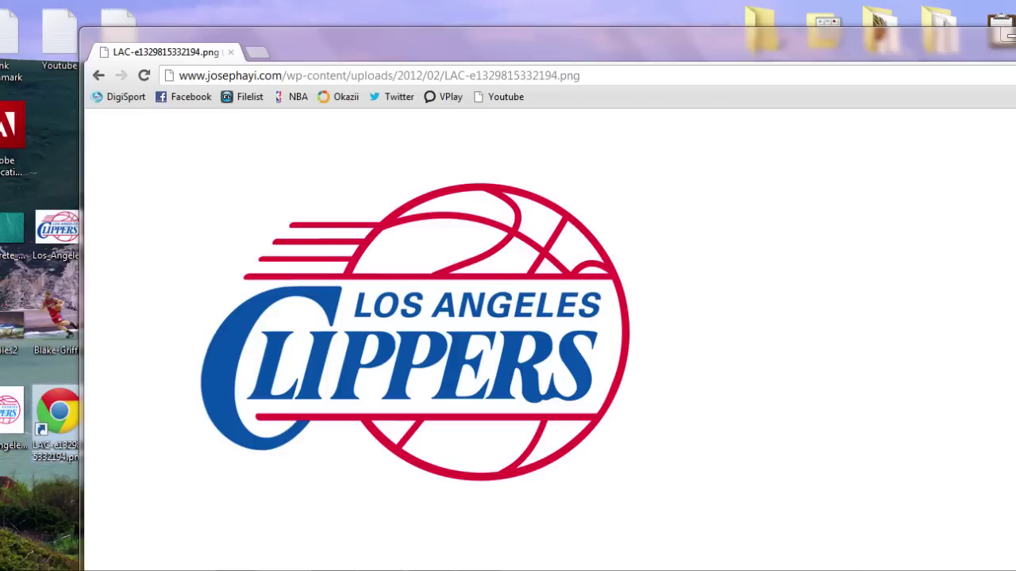
{"action": "left_click_drag", "start_coordinate": [412, 333], "coordinate": [57, 512]}
{"action": "key", "text": "Delete"}
{"action": "key", "text": "Return"}
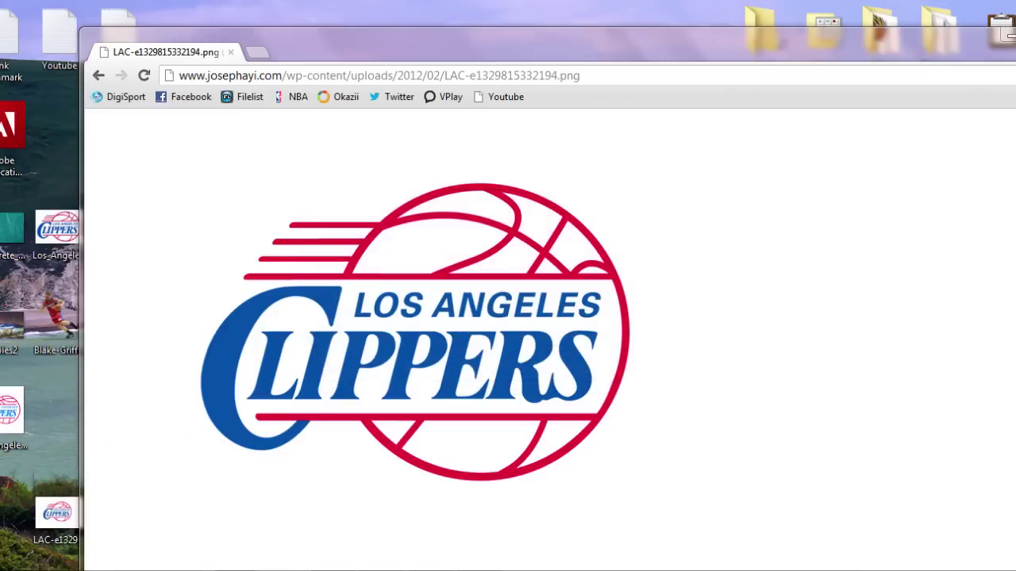
Step: Save the full-size LA monogram logo to the desktop and minimize Chrome
{"action": "key", "text": "alt+Left"}
{"action": "key", "text": "alt+Left"}
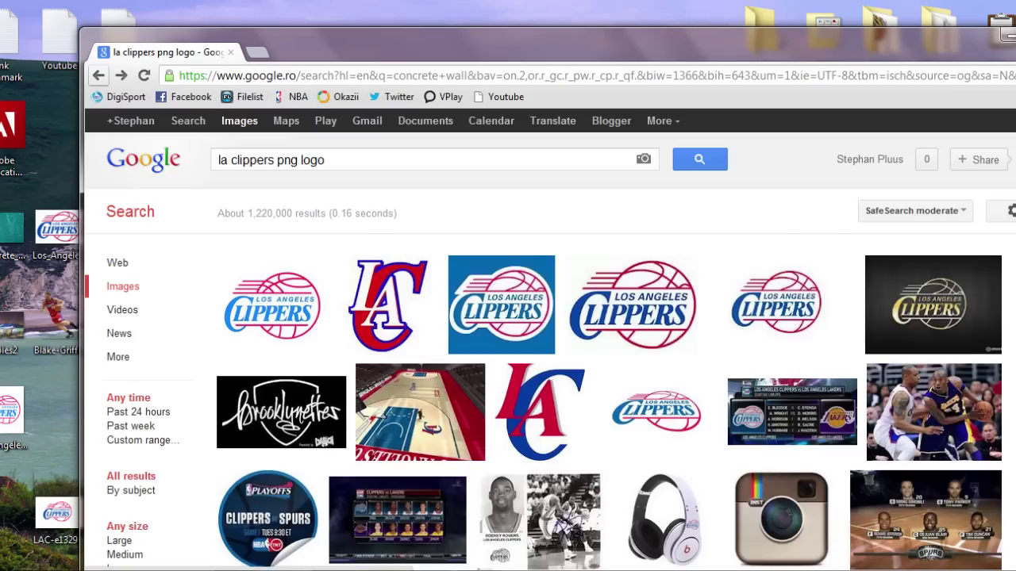
{"action": "scroll", "coordinate": [549, 340], "scroll_direction": "down", "scroll_amount": 3}
{"action": "scroll", "coordinate": [550, 339], "scroll_direction": "down", "scroll_amount": 5}
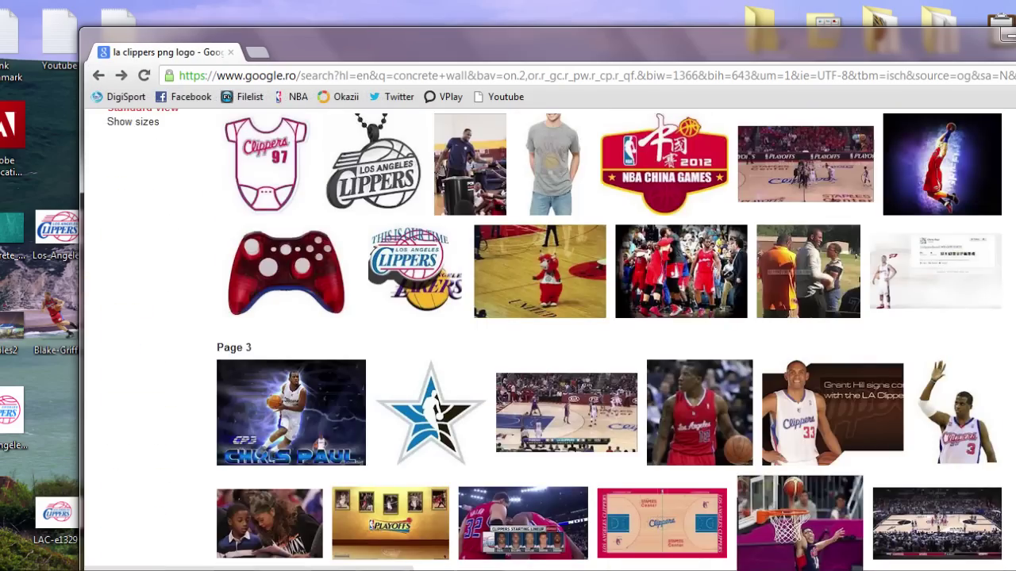
{"action": "scroll", "coordinate": [550, 339], "scroll_direction": "up", "scroll_amount": 5}
{"action": "scroll", "coordinate": [550, 340], "scroll_direction": "up", "scroll_amount": 5}
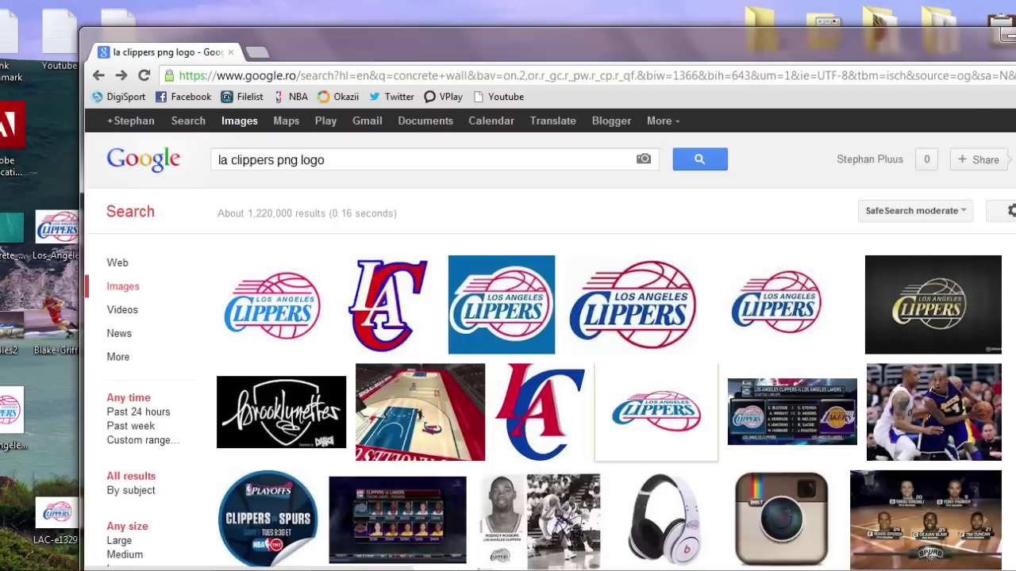
{"action": "left_click", "coordinate": [539, 396]}
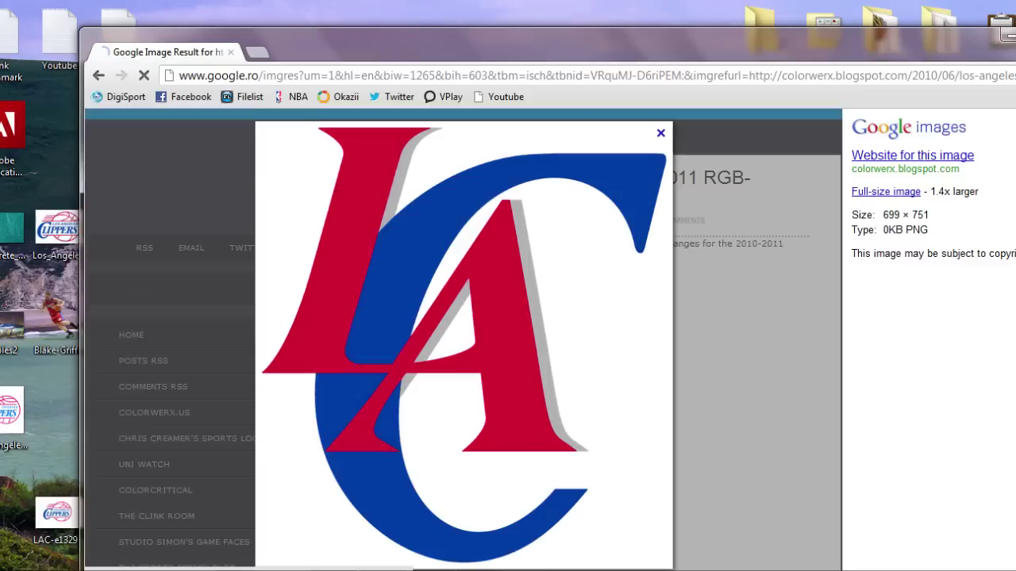
{"action": "left_click", "coordinate": [539, 397]}
{"action": "left_click_drag", "start_coordinate": [301, 334], "coordinate": [103, 158]}
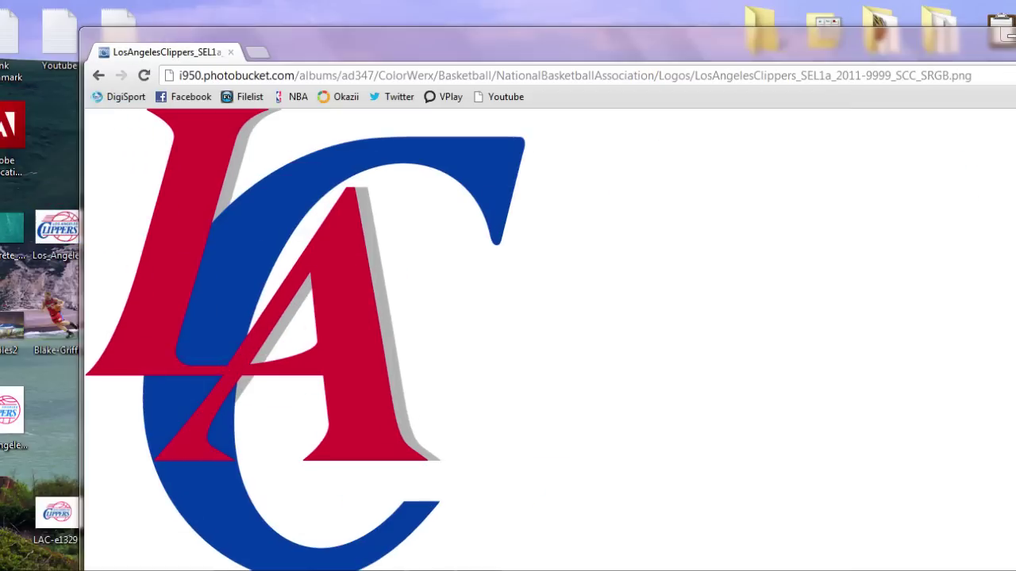
{"action": "left_click_drag", "start_coordinate": [476, 36], "coordinate": [317, 112]}
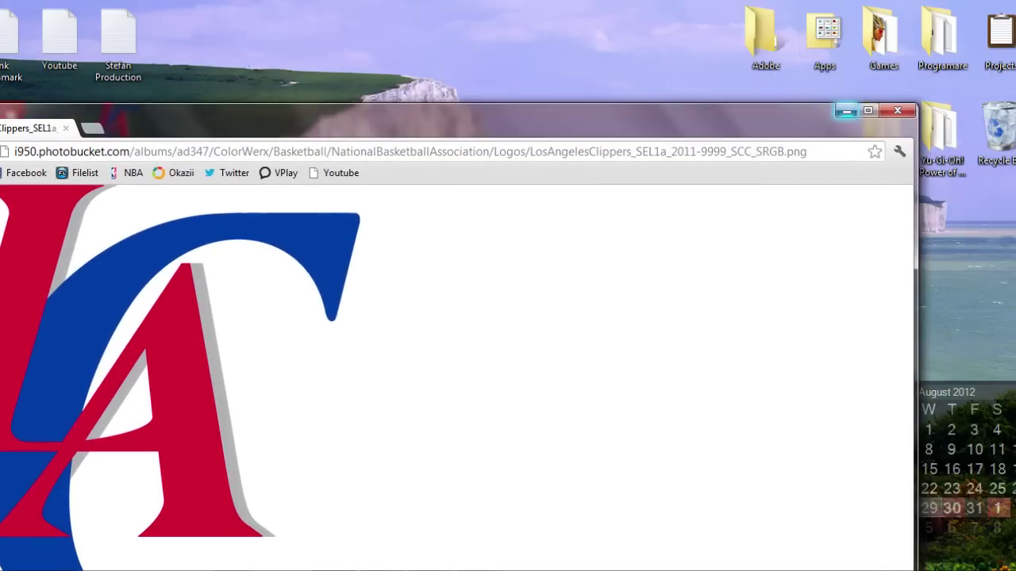
{"action": "left_click", "coordinate": [852, 110]}
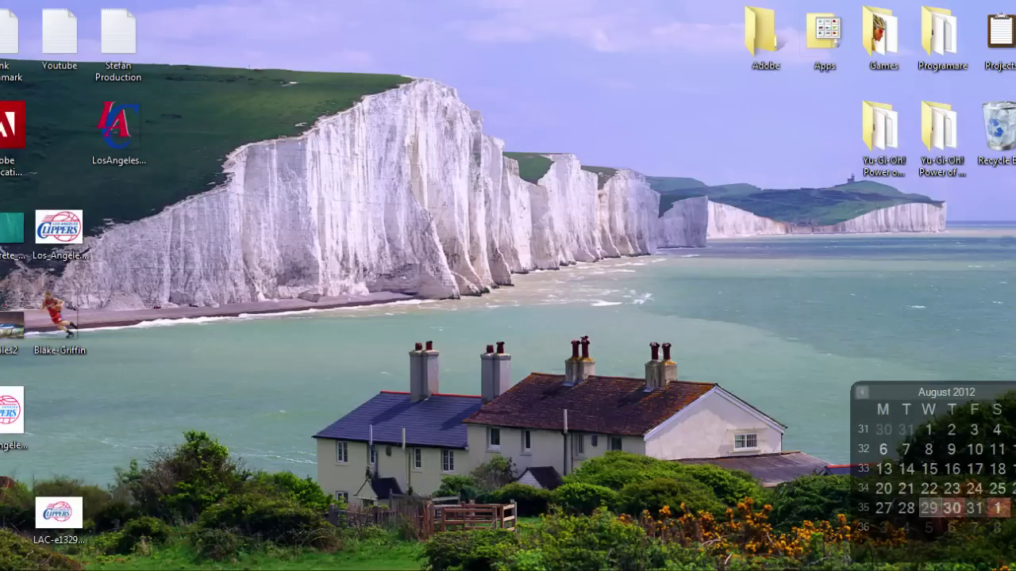
Step: Arrange the logo files on the desktop and drag the LA logo PNG into Untitled-1
{"action": "mouse_move", "coordinate": [117, 130]}
{"action": "left_mouse_down"}
{"action": "mouse_move", "coordinate": [125, 266]}
{"action": "mouse_move", "coordinate": [117, 226]}
{"action": "left_mouse_up"}
{"action": "left_click_drag", "start_coordinate": [12, 408], "coordinate": [176, 316]}
{"action": "mouse_move", "coordinate": [58, 514]}
{"action": "left_mouse_down"}
{"action": "mouse_move", "coordinate": [120, 308]}
{"action": "mouse_move", "coordinate": [119, 318]}
{"action": "left_mouse_up"}
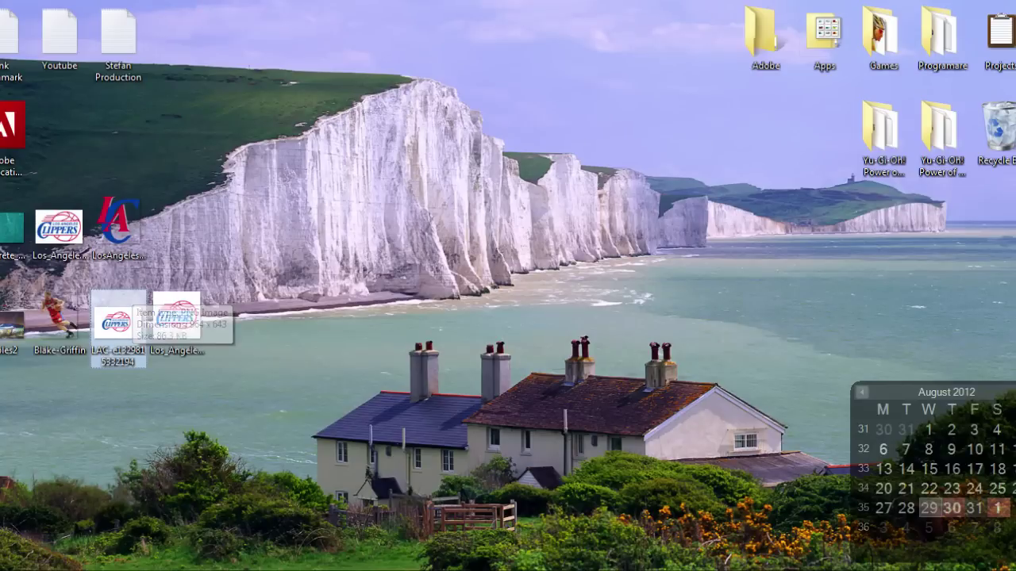
{"action": "left_click", "coordinate": [118, 222]}
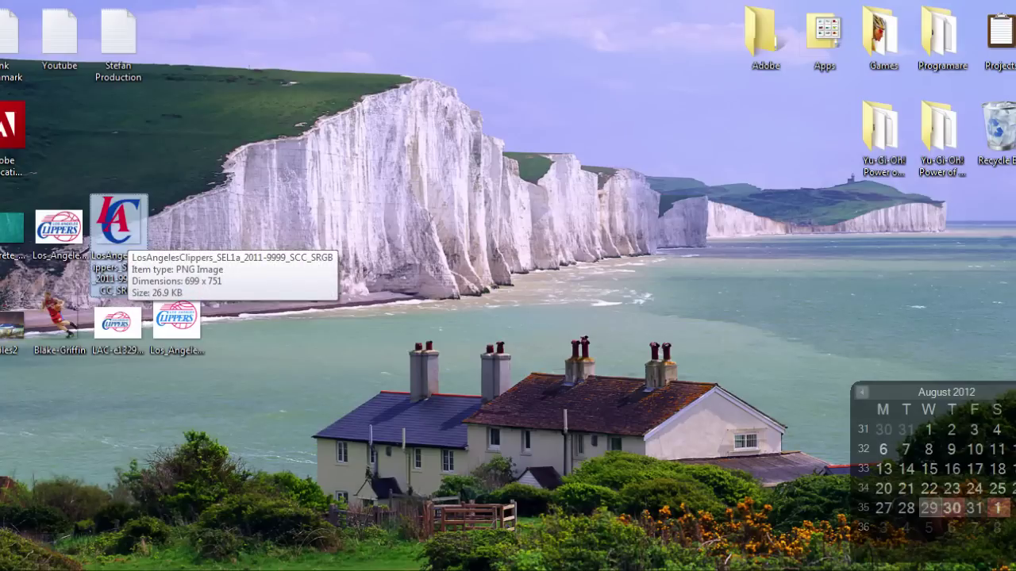
{"action": "left_click_drag", "start_coordinate": [119, 226], "coordinate": [237, 321]}
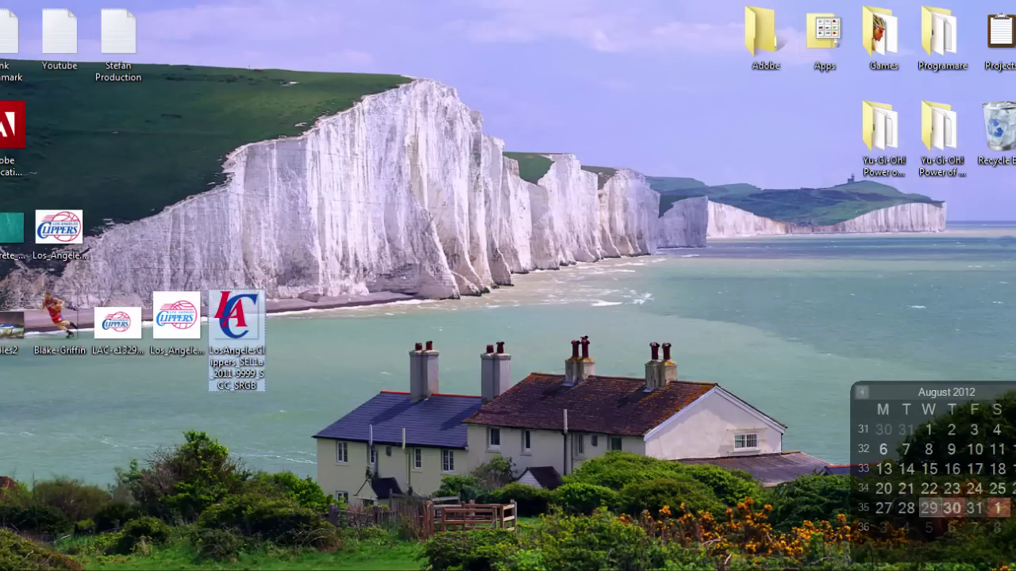
{"action": "left_click_drag", "start_coordinate": [237, 321], "coordinate": [402, 565]}
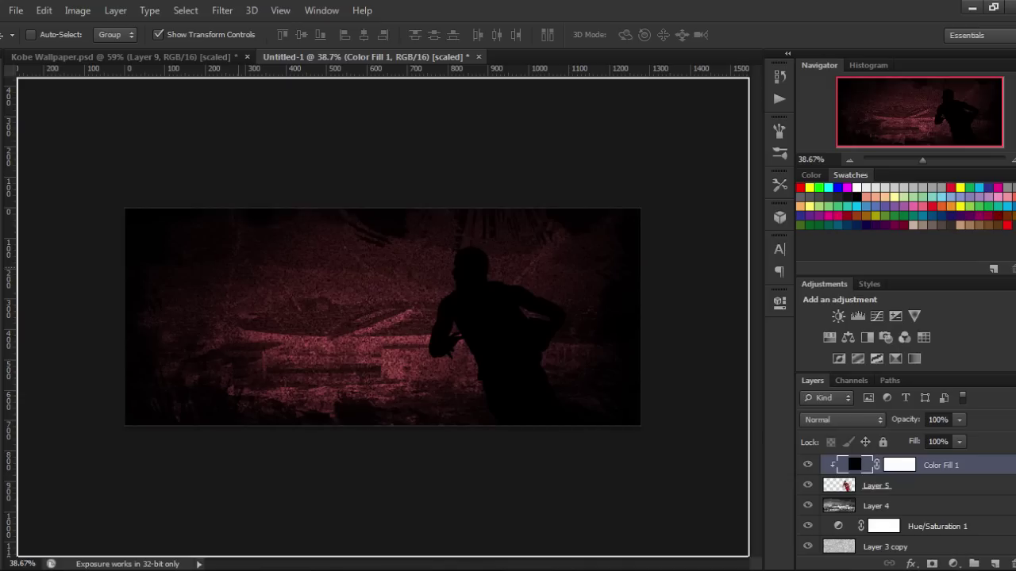
{"action": "left_click_drag", "start_coordinate": [402, 565], "coordinate": [384, 316]}
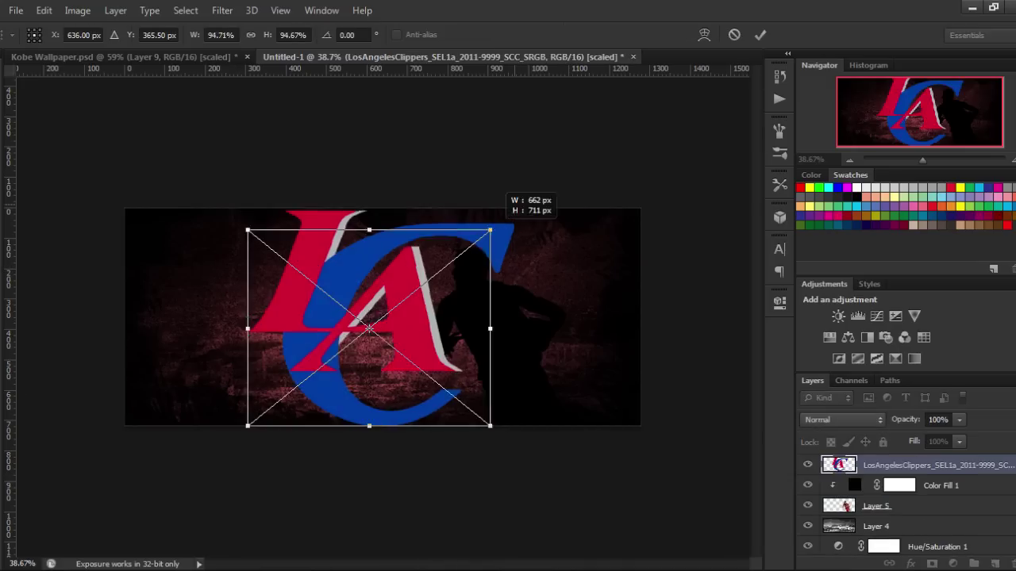
Step: Shrink the placed LA logo in two passes and move it slightly up
{"action": "left_click_drag", "start_coordinate": [517, 208], "coordinate": [389, 308]}
{"action": "left_click_drag", "start_coordinate": [319, 367], "coordinate": [265, 298]}
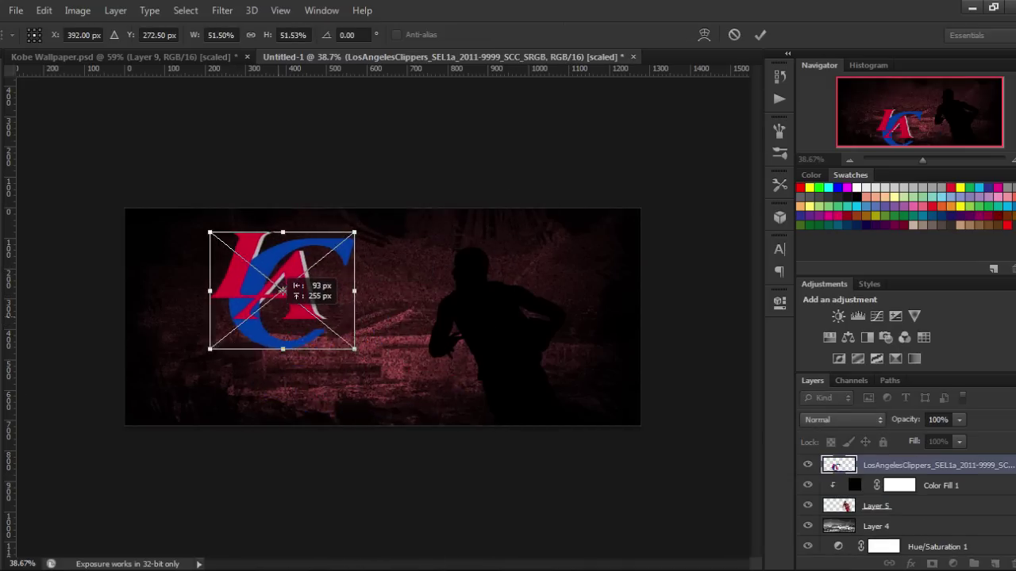
{"action": "key", "text": "Return"}
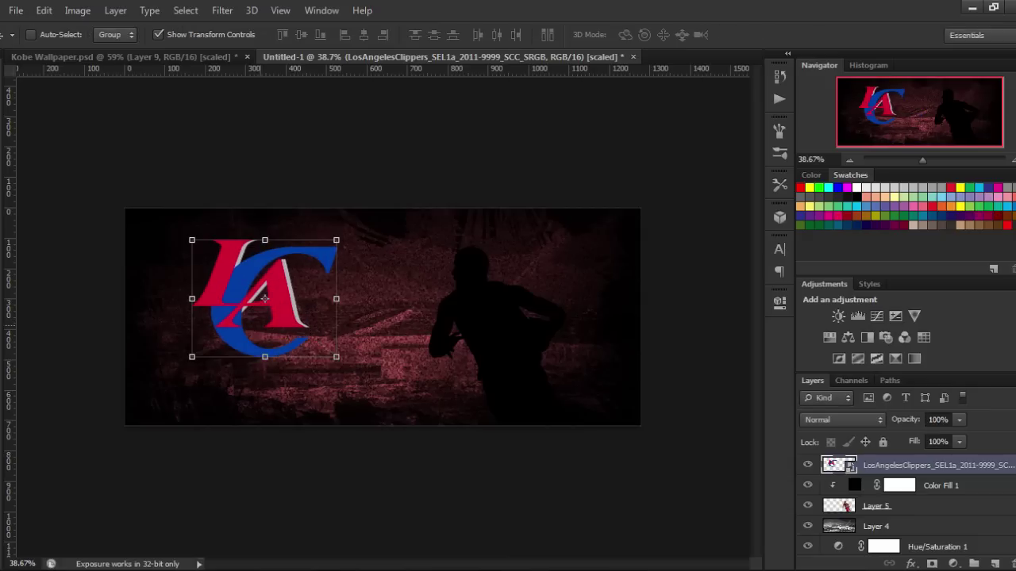
{"action": "left_click_drag", "start_coordinate": [336, 357], "coordinate": [305, 330]}
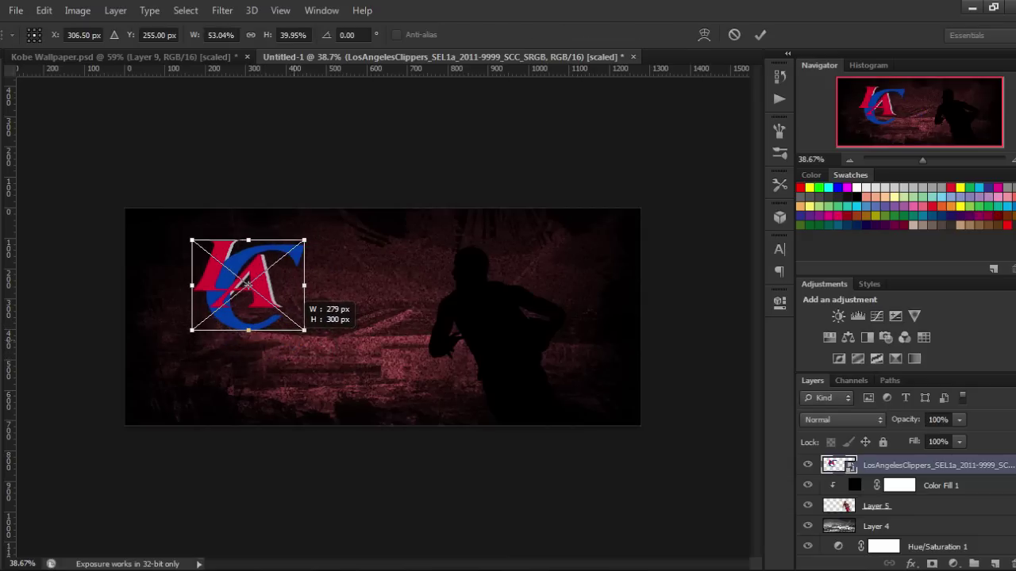
{"action": "key", "text": "Return"}
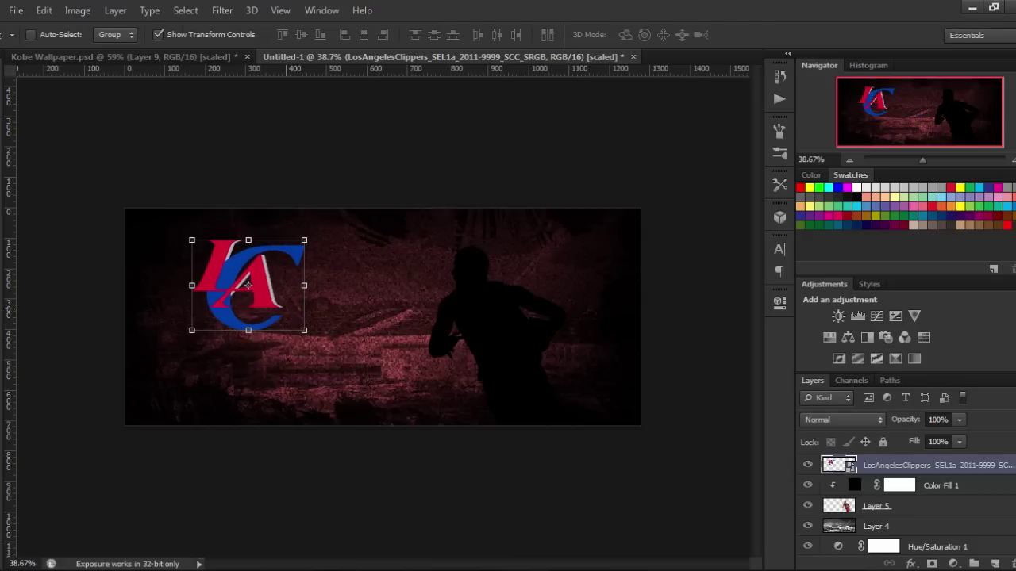
{"action": "left_click_drag", "start_coordinate": [249, 284], "coordinate": [247, 274]}
Step: Free-transform the logo a little smaller in the upper-left and commit
{"action": "key", "text": "ctrl+t"}
{"action": "left_click_drag", "start_coordinate": [303, 320], "coordinate": [285, 305]}
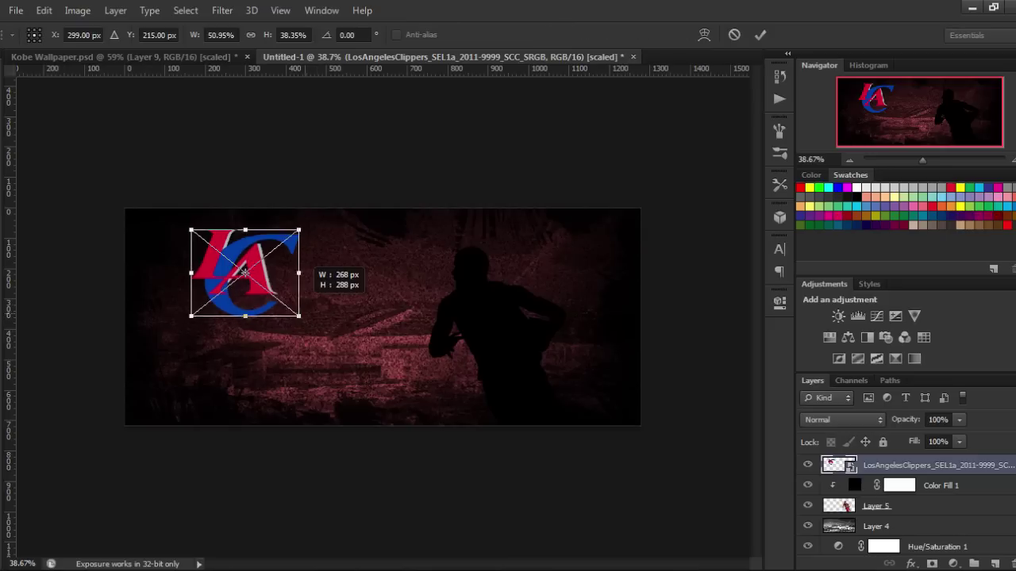
{"action": "key", "text": "Return"}
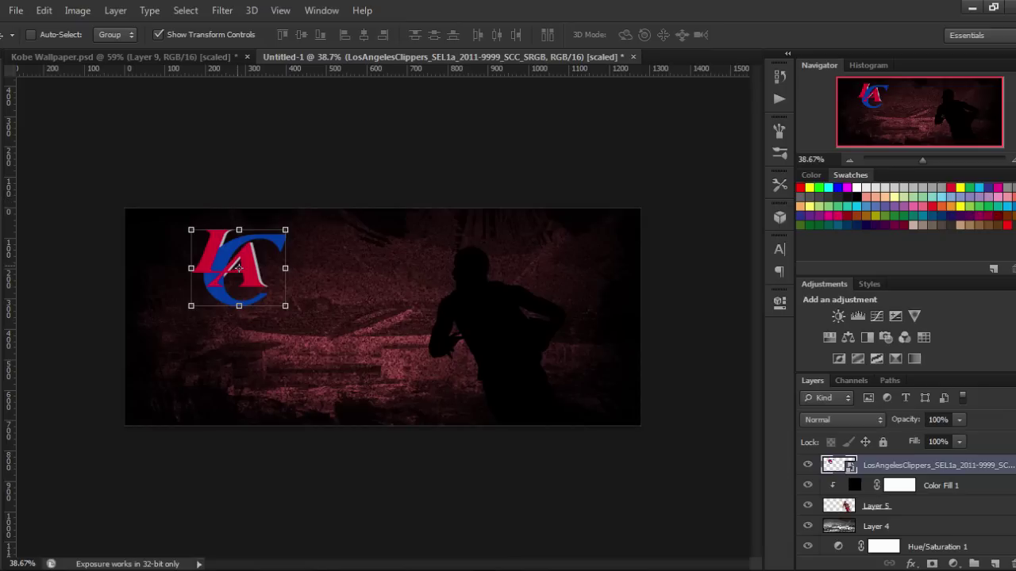
{"action": "left_click", "coordinate": [77, 10]}
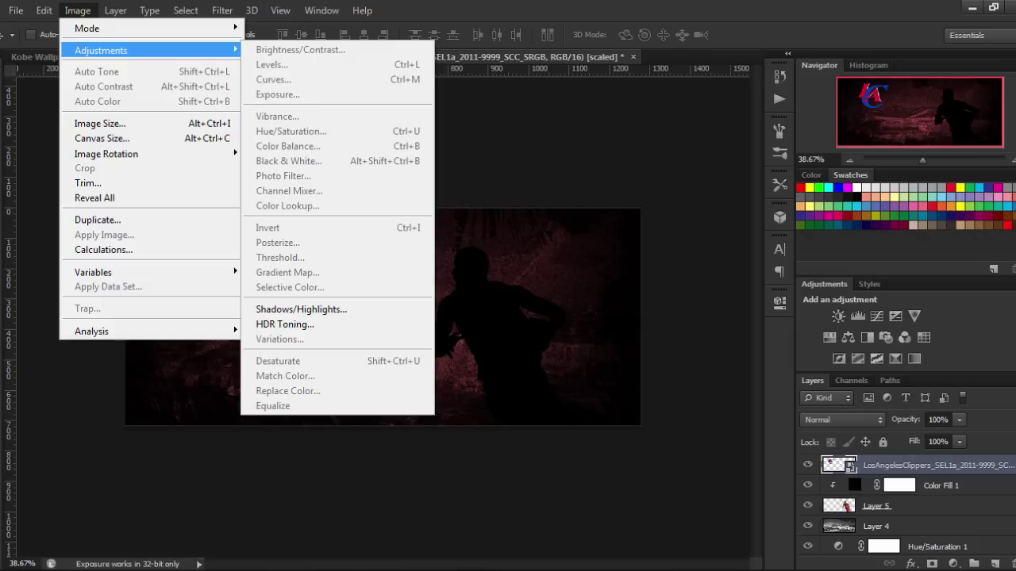
{"action": "key", "text": "Escape"}
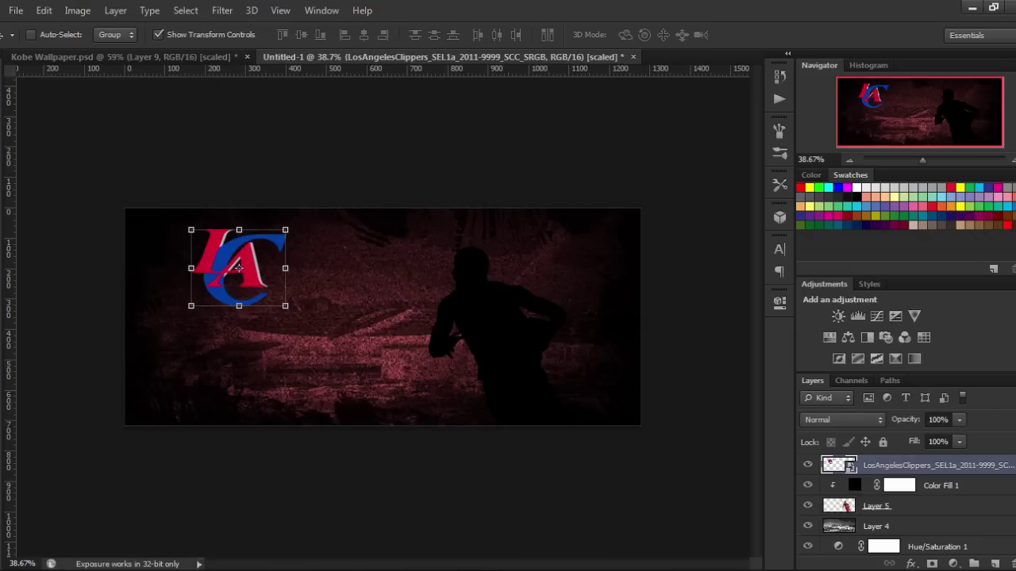
Step: Delete the logo layer and open the LA logo PNG as its own document
{"action": "key", "text": "Delete"}
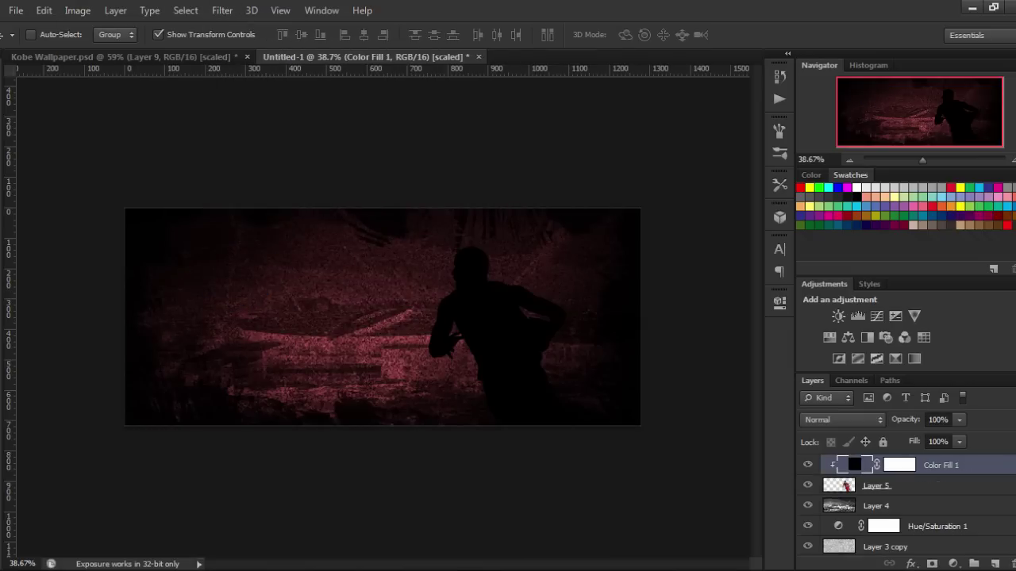
{"action": "left_click", "coordinate": [993, 7]}
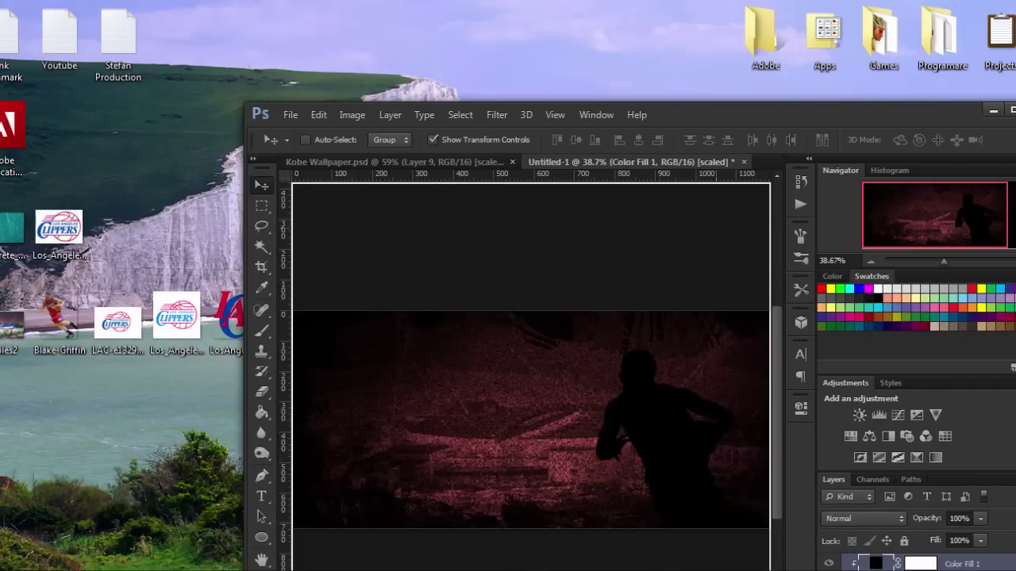
{"action": "left_click_drag", "start_coordinate": [229, 318], "coordinate": [780, 162]}
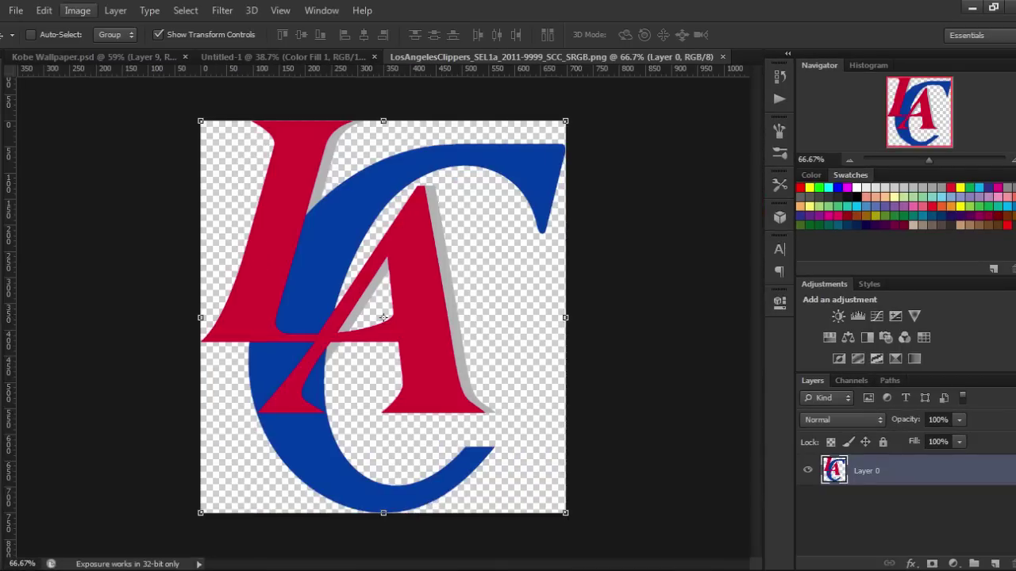
Step: Desaturate the logo to grey with Image > Adjustments > Desaturate and apply the transform
{"action": "left_click", "coordinate": [77, 10]}
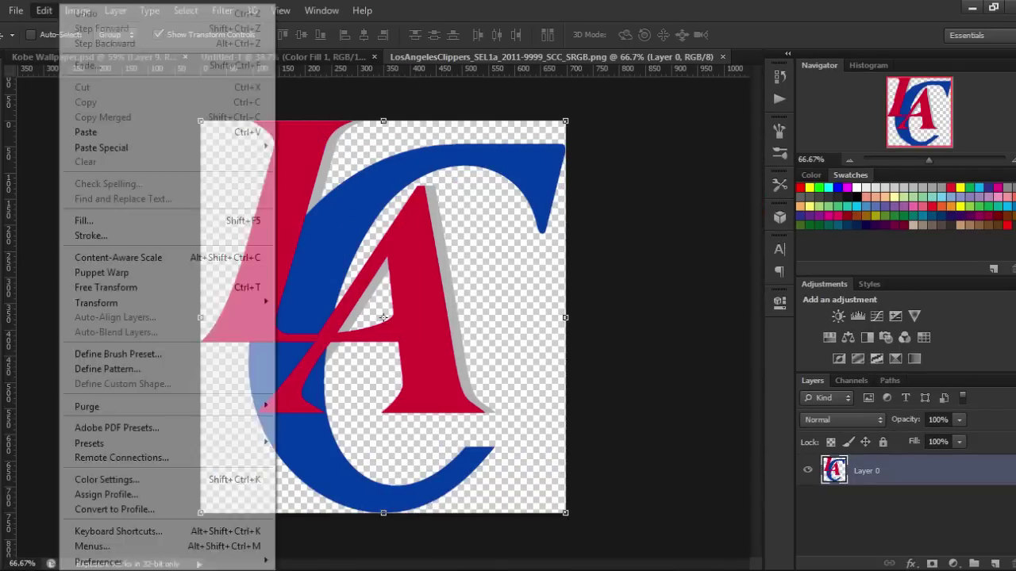
{"action": "mouse_move", "coordinate": [101, 49]}
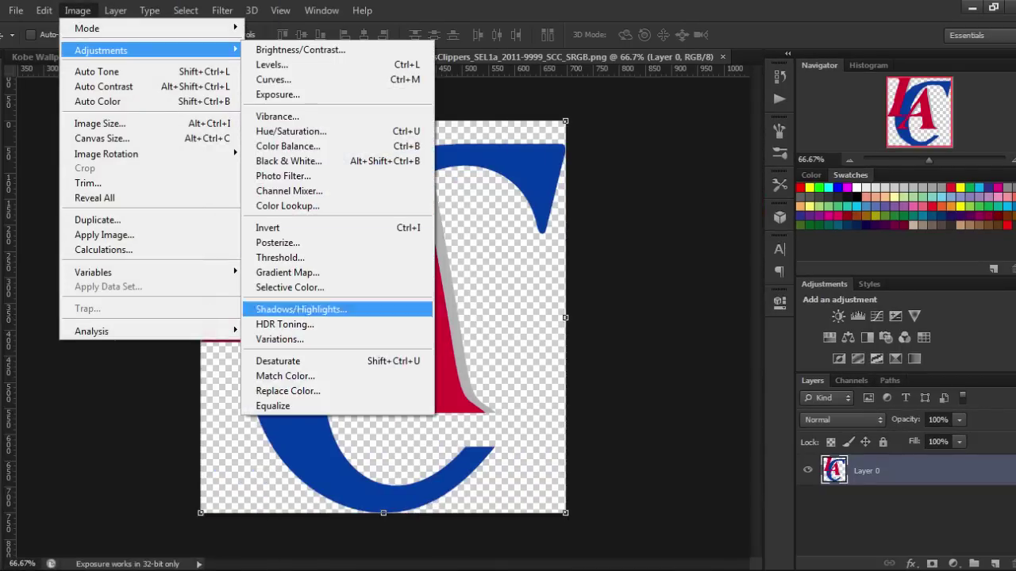
{"action": "left_click", "coordinate": [278, 361]}
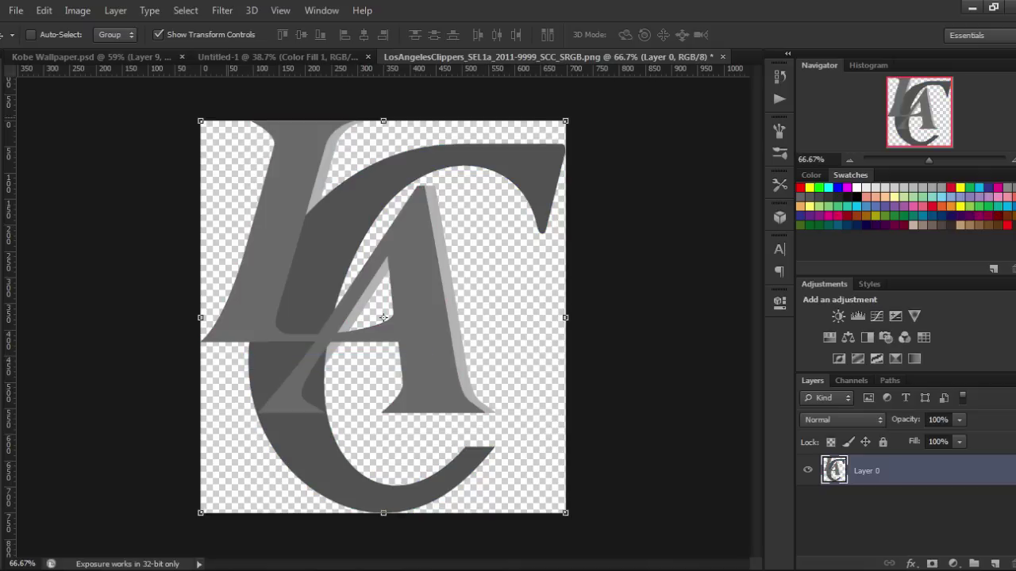
{"action": "left_click_drag", "start_coordinate": [200, 120], "coordinate": [199, 120]}
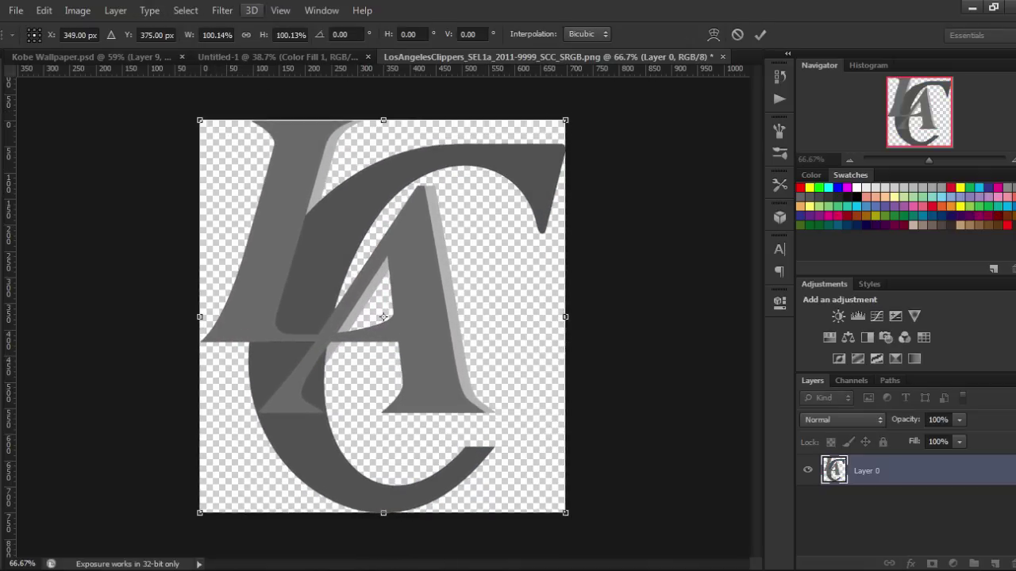
{"action": "left_click", "coordinate": [222, 10]}
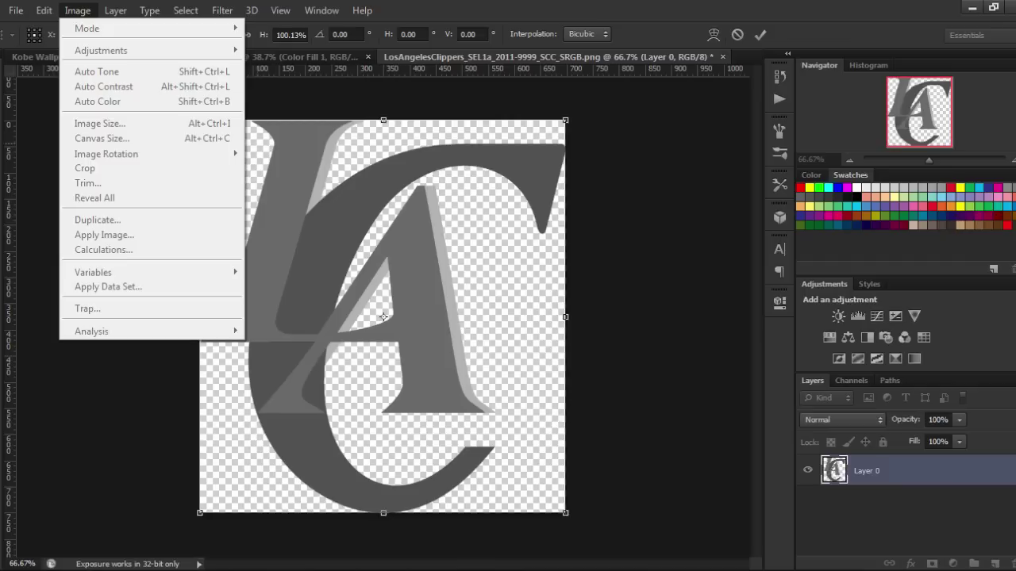
{"action": "left_click", "coordinate": [100, 123]}
{"action": "key", "text": "Return"}
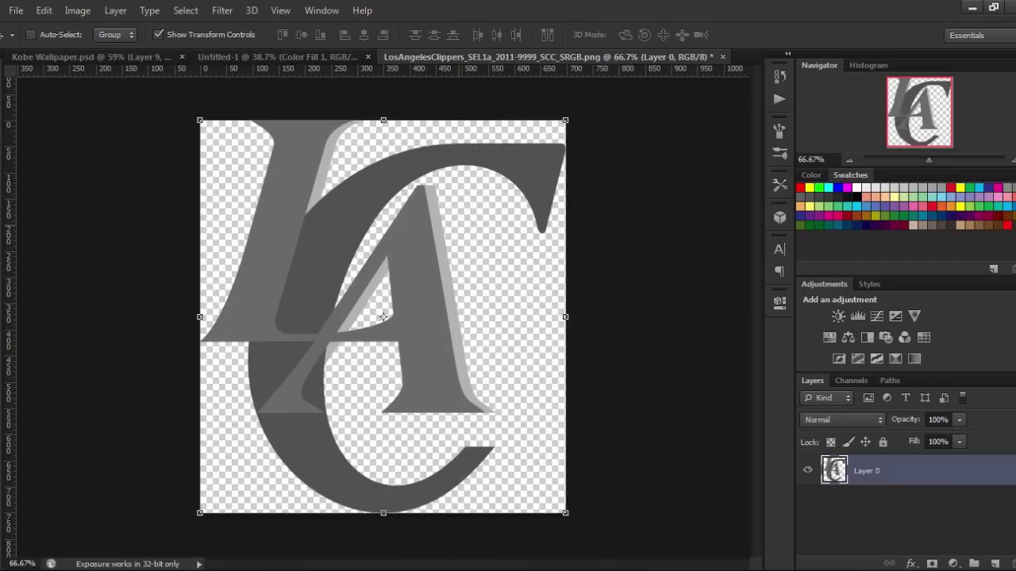
{"action": "key", "text": "alt+i"}
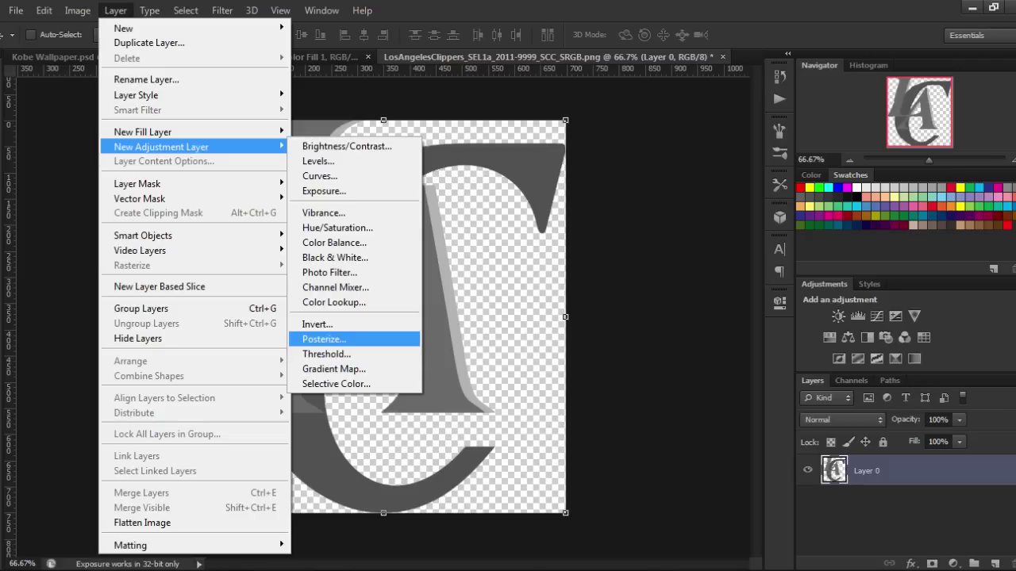
Step: Add a Posterize 1 adjustment layer and adjust its Levels on the grey logo
{"action": "left_click", "coordinate": [324, 339]}
{"action": "key", "text": "Return"}
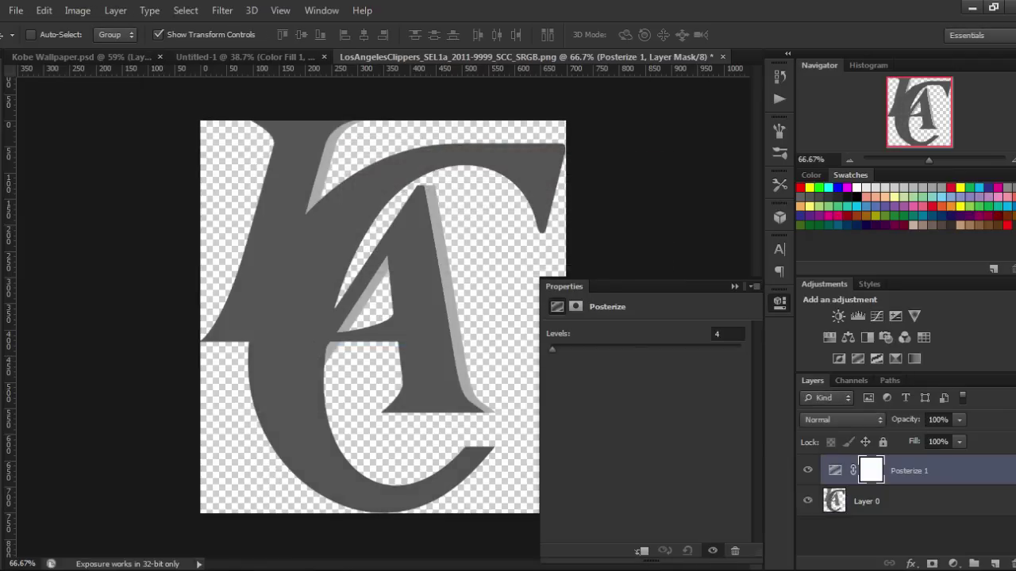
{"action": "mouse_move", "coordinate": [551, 349]}
{"action": "left_mouse_down"}
{"action": "mouse_move", "coordinate": [699, 349]}
{"action": "mouse_move", "coordinate": [550, 349]}
{"action": "mouse_move", "coordinate": [578, 349]}
{"action": "left_mouse_up"}
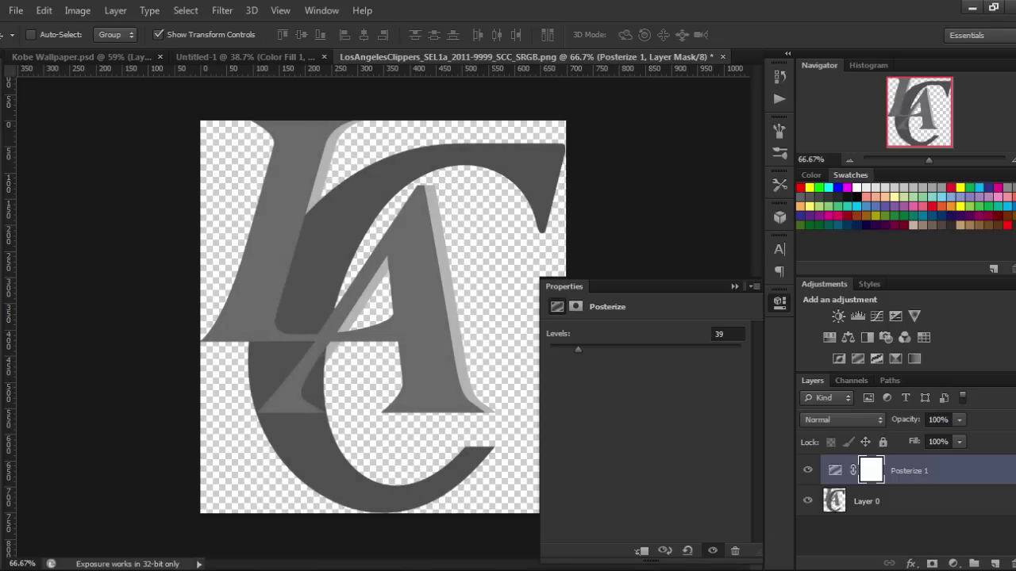
{"action": "left_click", "coordinate": [779, 301]}
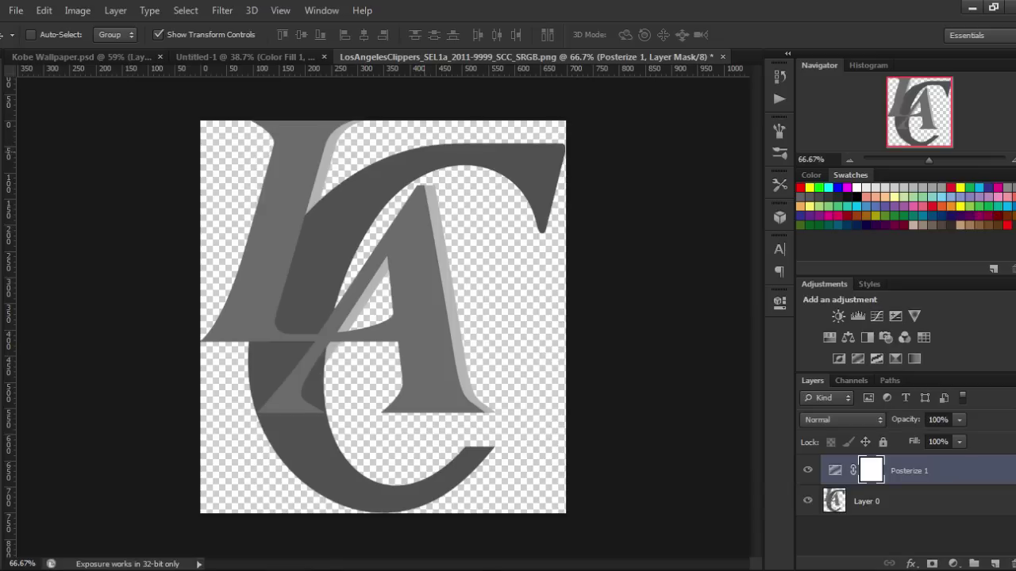
Step: Merge Posterize 1 down into the logo, then copy it into Untitled-1
{"action": "key", "text": "ctrl+a"}
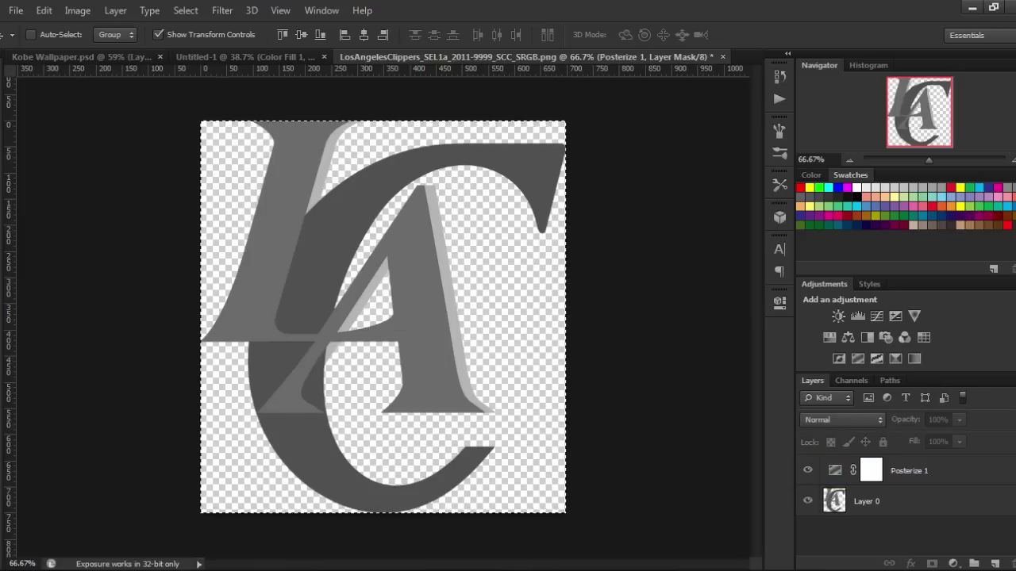
{"action": "right_click", "coordinate": [909, 470]}
{"action": "left_click", "coordinate": [635, 398]}
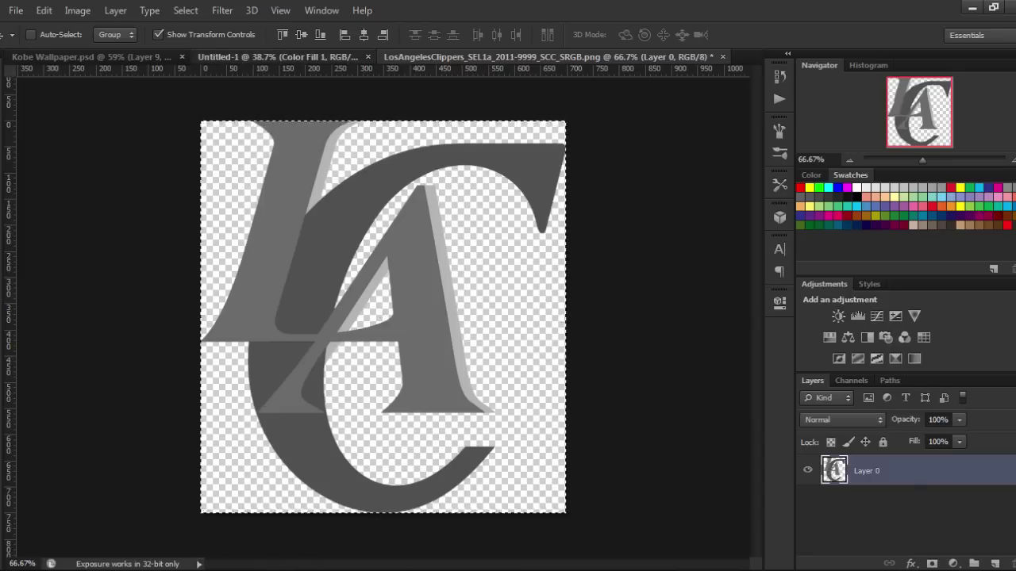
{"action": "key", "text": "ctrl+c"}
{"action": "left_click", "coordinate": [278, 56]}
{"action": "key", "text": "ctrl+v"}
Step: Shrink the pasted grey logo to about 37% and commit it in the wallpaper's upper-left
{"action": "left_click_drag", "start_coordinate": [350, 322], "coordinate": [237, 321]}
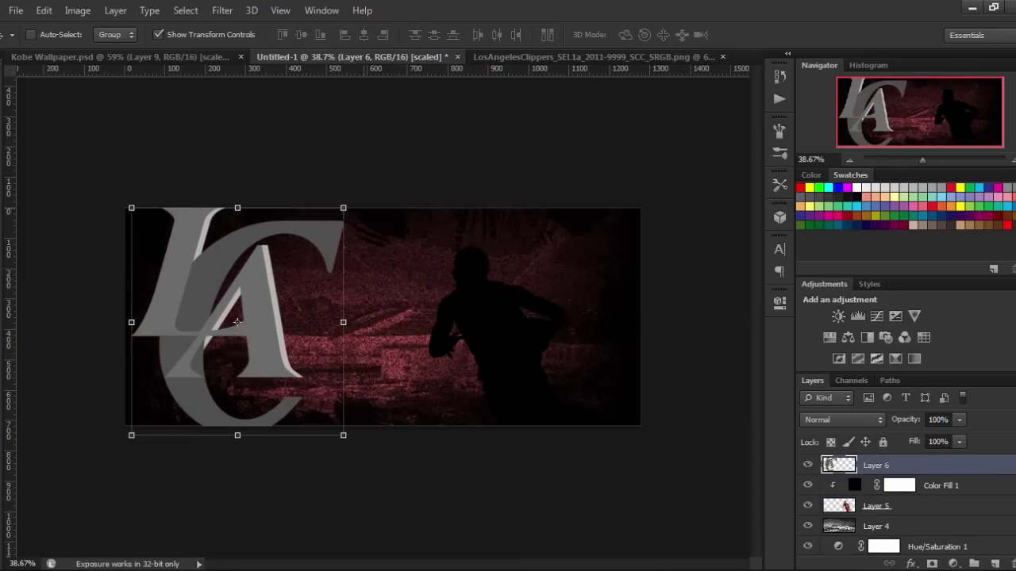
{"action": "left_click_drag", "start_coordinate": [343, 208], "coordinate": [239, 311]}
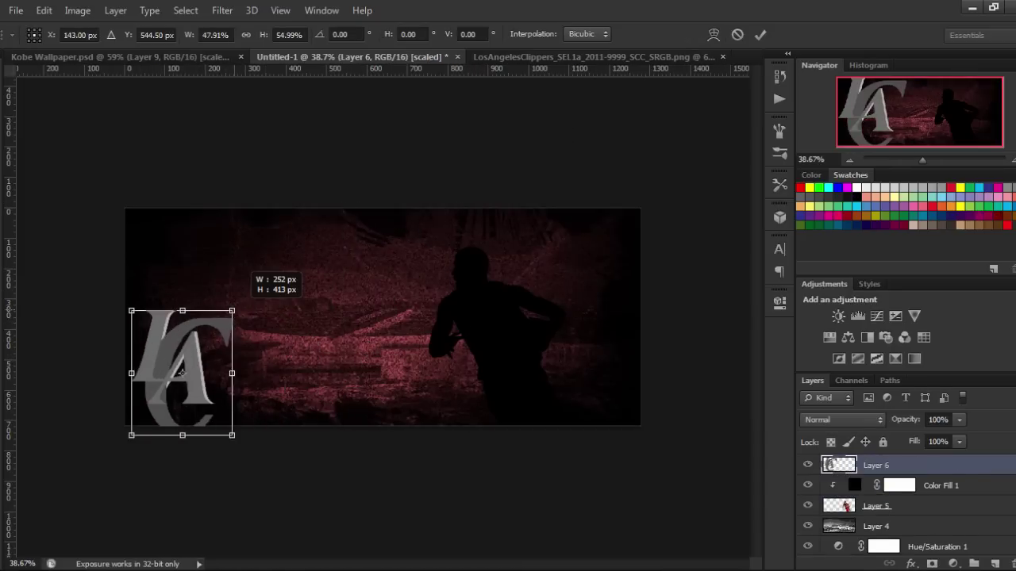
{"action": "key", "text": "ctrl+z"}
{"action": "left_click_drag", "start_coordinate": [342, 208], "coordinate": [215, 343]}
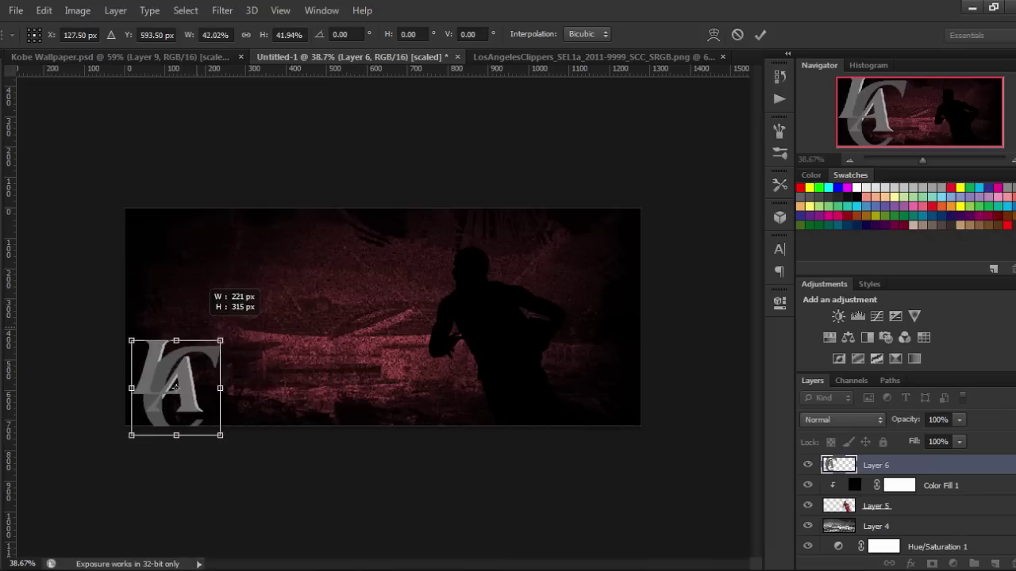
{"action": "mouse_move", "coordinate": [171, 388]}
{"action": "left_mouse_down"}
{"action": "mouse_move", "coordinate": [217, 277]}
{"action": "mouse_move", "coordinate": [244, 273]}
{"action": "left_mouse_up"}
{"action": "key", "text": "Return"}
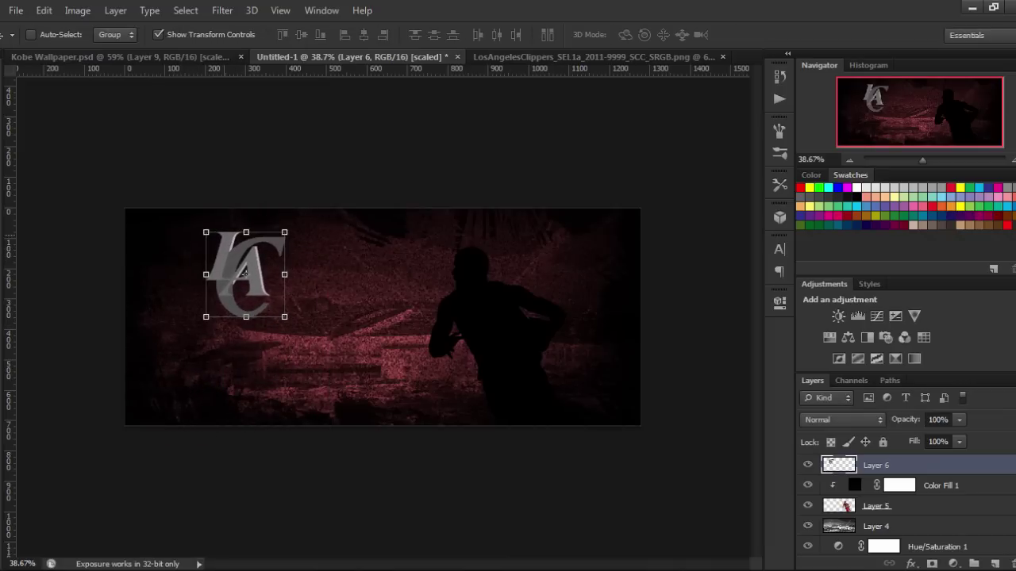
{"action": "left_click", "coordinate": [77, 11]}
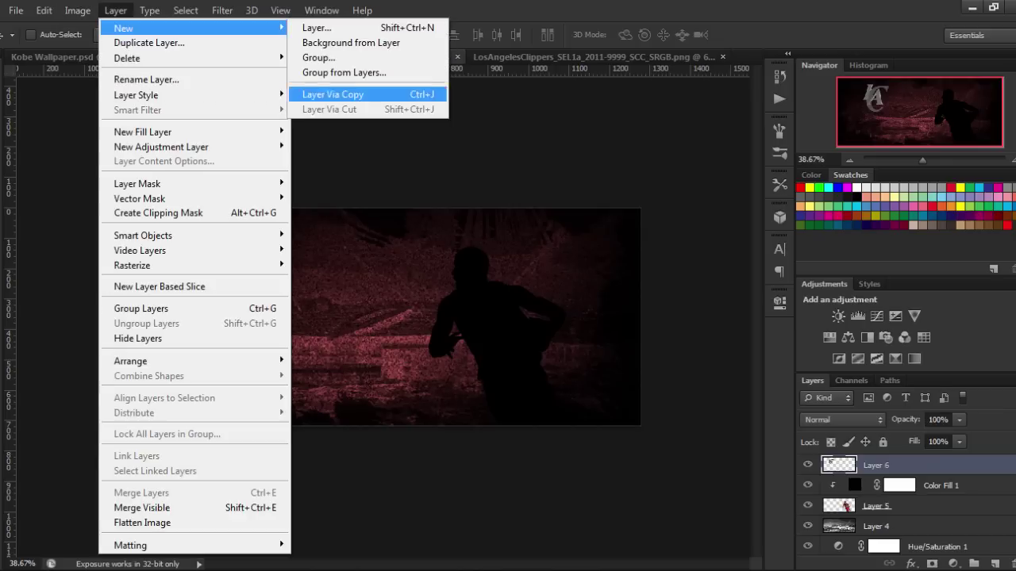
Step: Try a cyan-blue Solid Color fill layer, cancel it, and switch to the Clippers logo document
{"action": "left_click", "coordinate": [326, 130]}
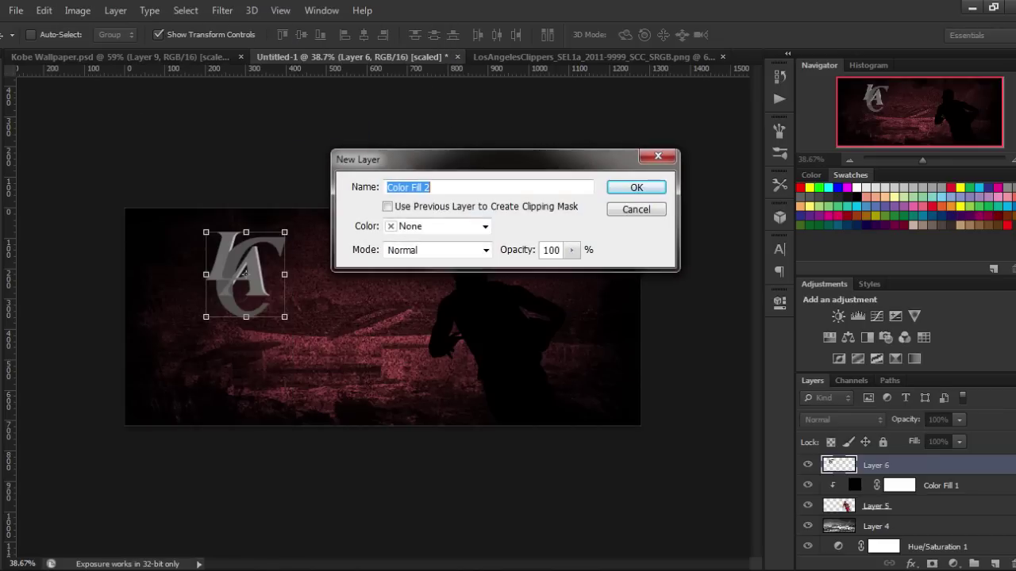
{"action": "key", "text": "Return"}
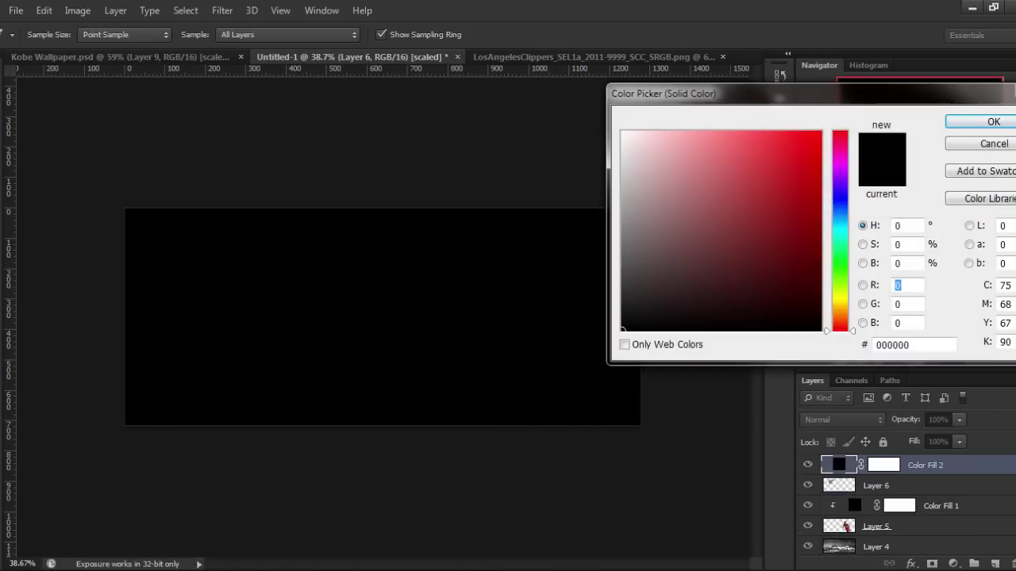
{"action": "left_click_drag", "start_coordinate": [840, 261], "coordinate": [840, 204]}
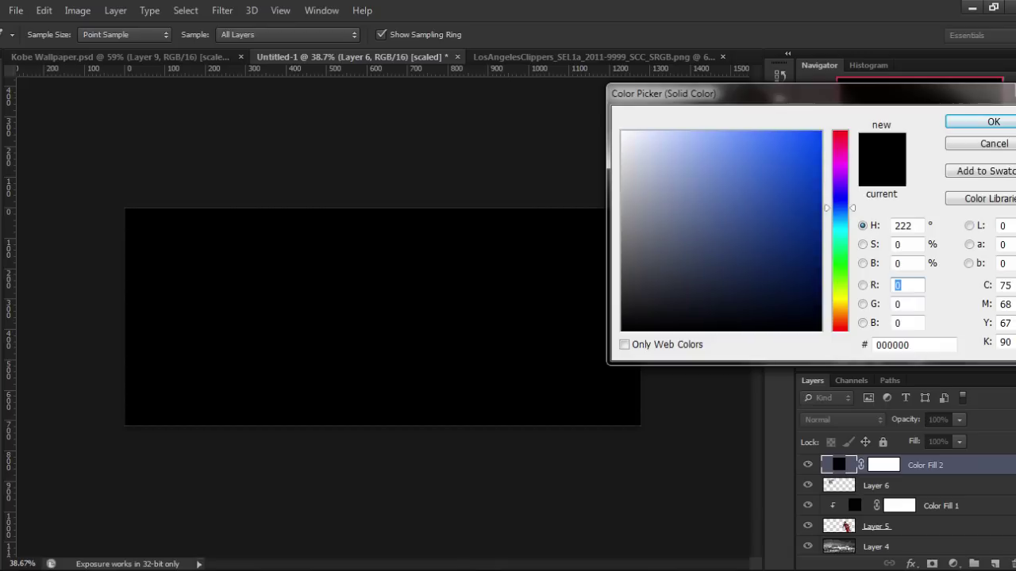
{"action": "left_click", "coordinate": [722, 149]}
{"action": "left_click_drag", "start_coordinate": [722, 149], "coordinate": [780, 130]}
{"action": "left_click", "coordinate": [840, 213]}
{"action": "left_click_drag", "start_coordinate": [840, 212], "coordinate": [840, 224]}
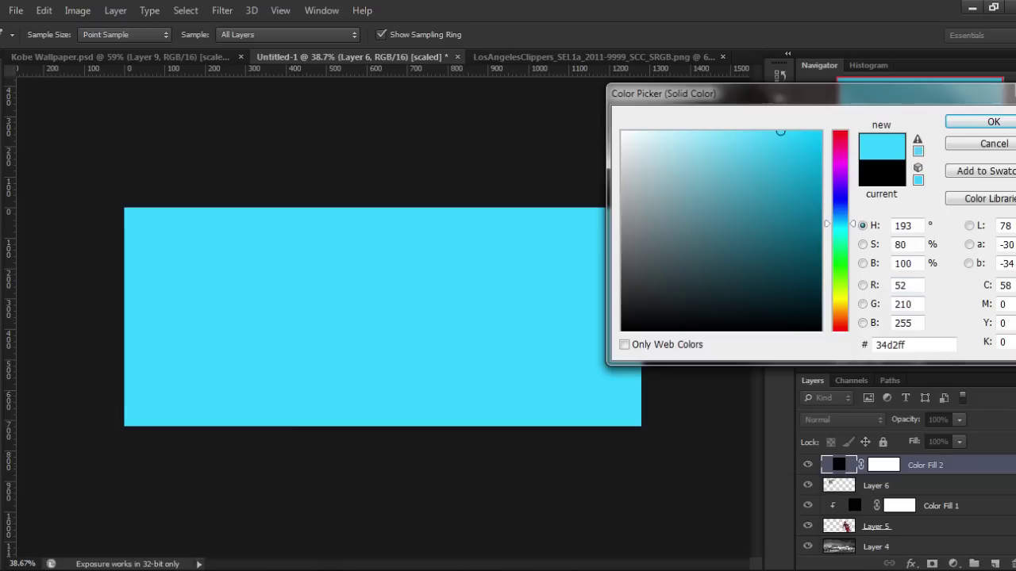
{"action": "key", "text": "Escape"}
{"action": "key", "text": "ctrl+Tab"}
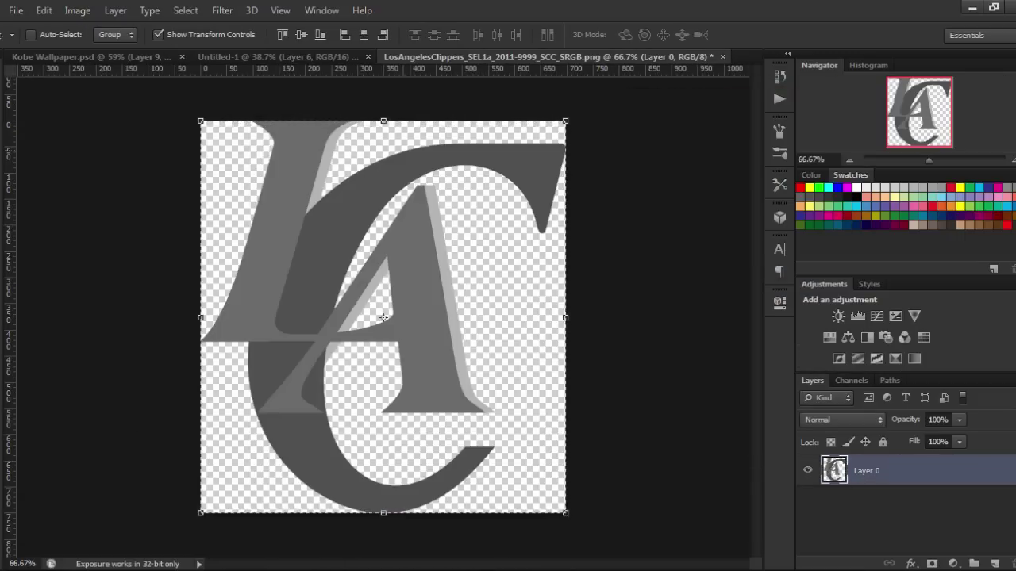
Step: Deselect the logo and undo the Posterize and greyscale steps, restoring its red and blue
{"action": "key", "text": "m"}
{"action": "key", "text": "ctrl+d"}
{"action": "key", "text": "v"}
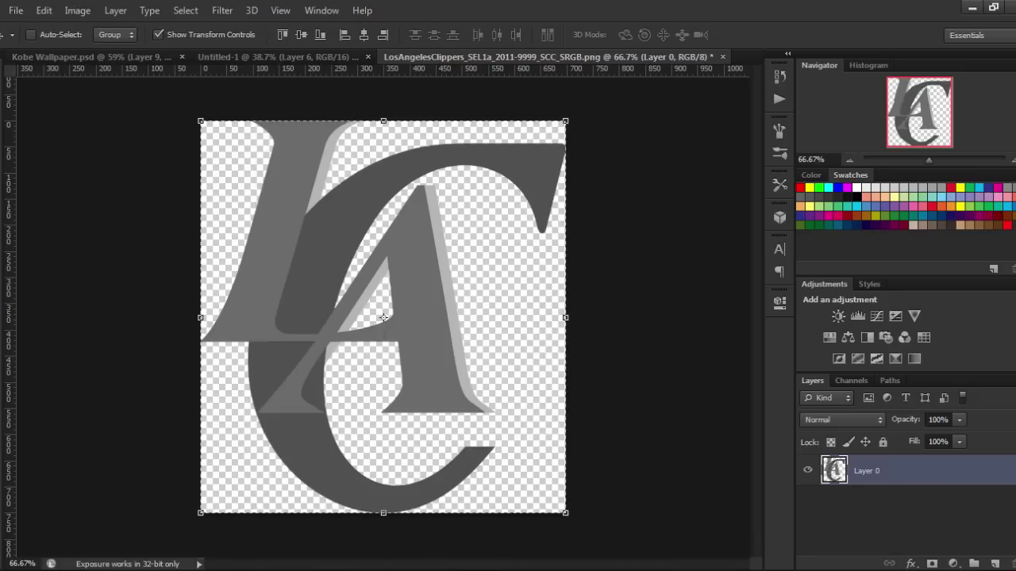
{"action": "left_click", "coordinate": [858, 359]}
{"action": "key", "text": "ctrl+alt+z"}
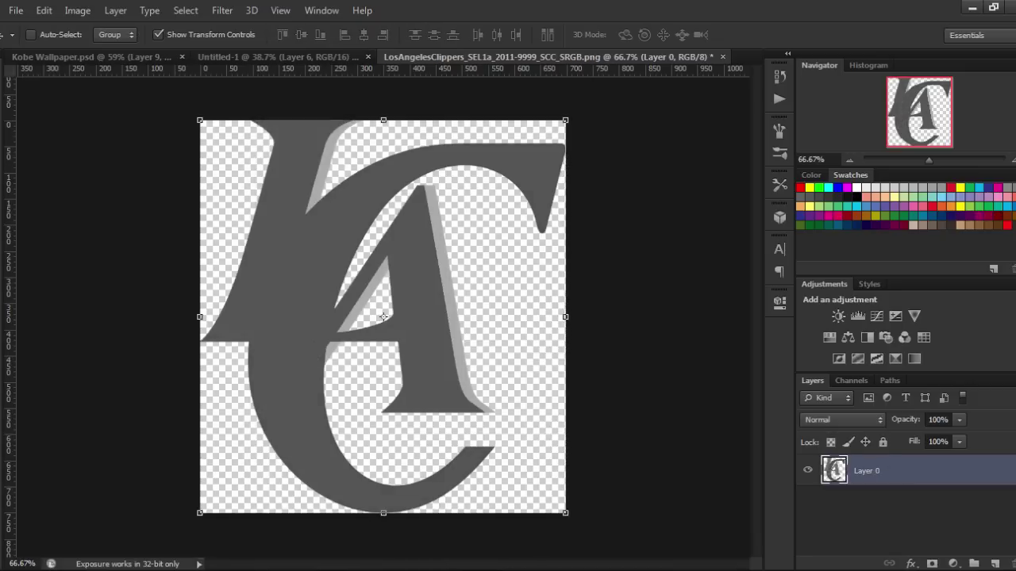
{"action": "key", "text": "ctrl+alt+z"}
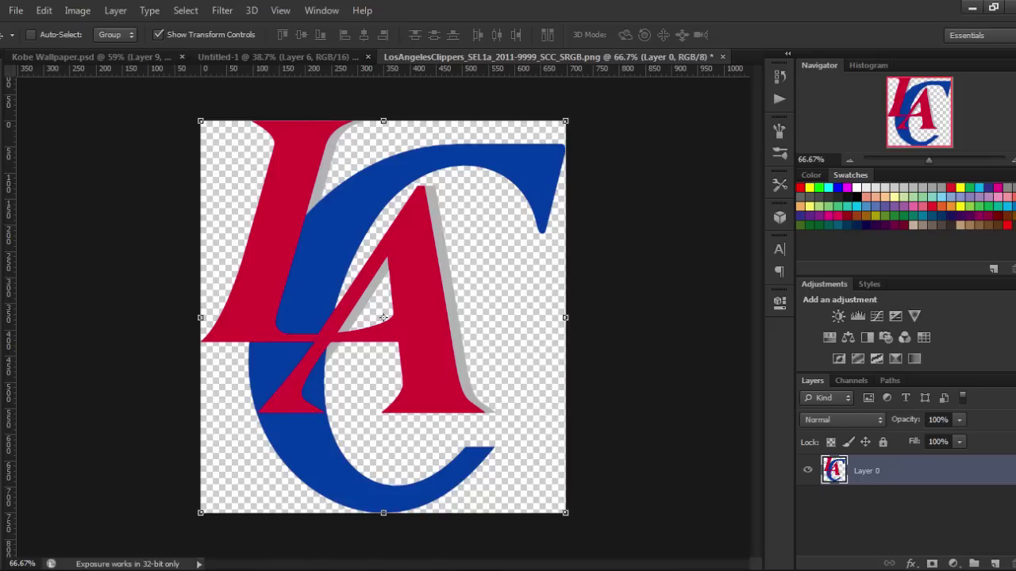
Step: Sample the logo's blue 003da5 as the foreground colour and bring the wallpaper back into view
{"action": "left_click", "coordinate": [993, 269]}
{"action": "left_click", "coordinate": [652, 220]}
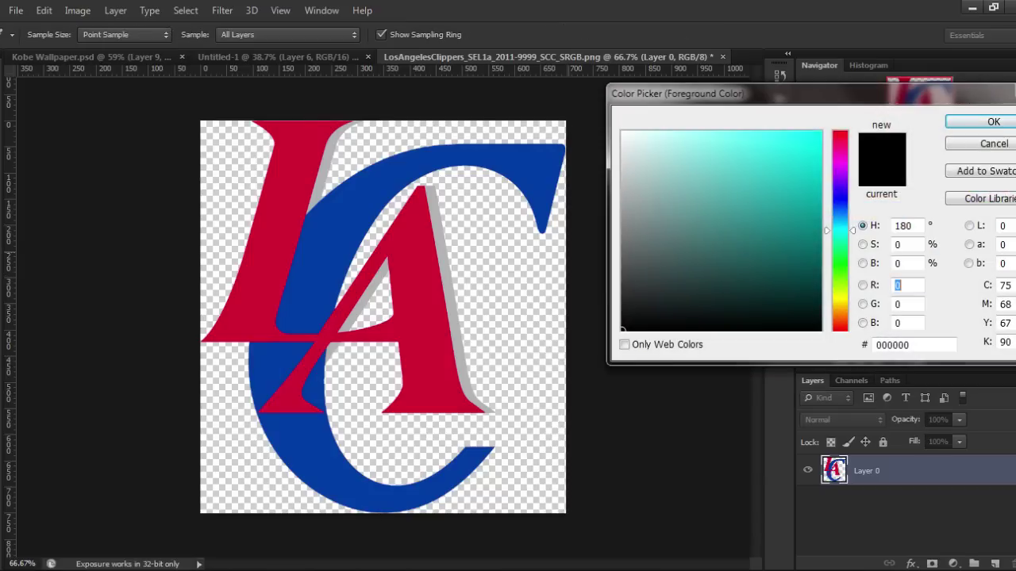
{"action": "left_click", "coordinate": [465, 160]}
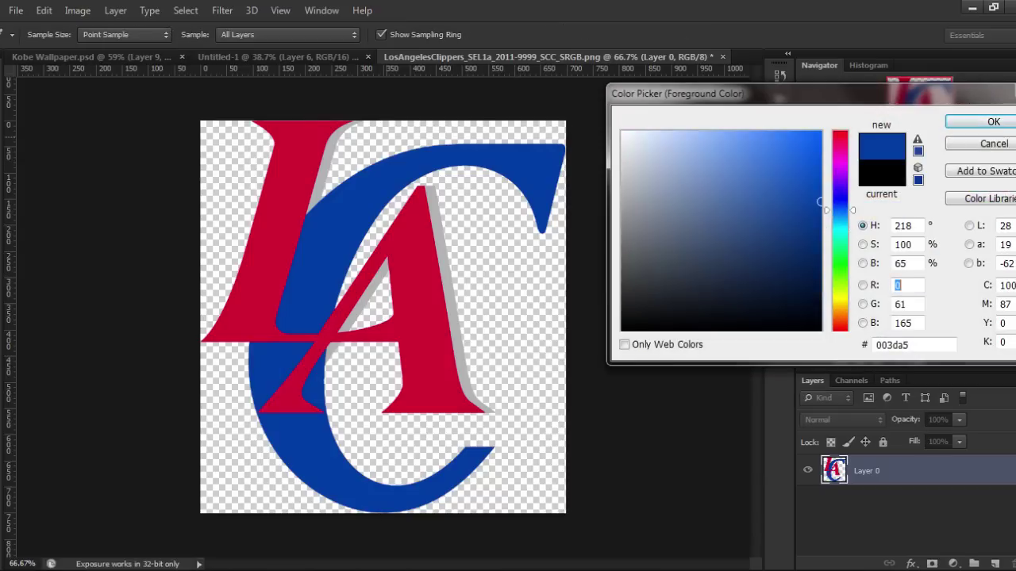
{"action": "key", "text": "Return"}
{"action": "key", "text": "v"}
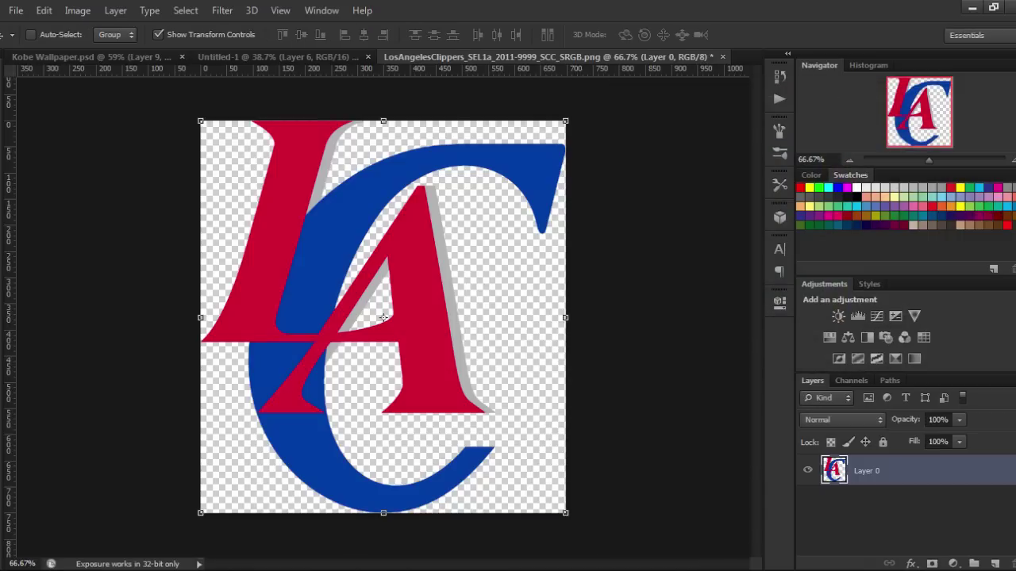
{"action": "left_click_drag", "start_coordinate": [383, 318], "coordinate": [243, 272]}
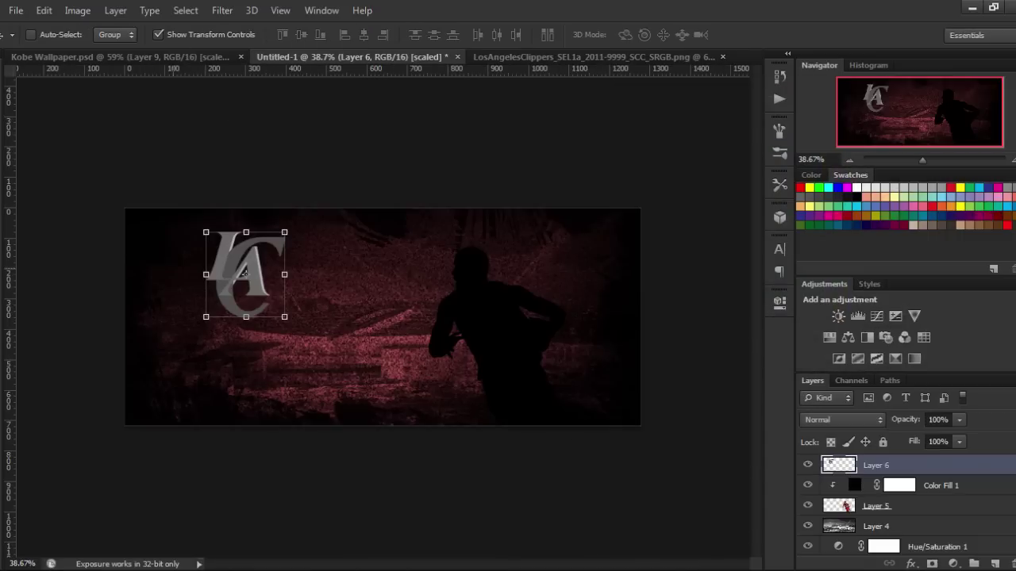
Step: Add a Solid Color fill layer in blue 003da5 and clip it to the LA logo layer
{"action": "key", "text": "alt"}
{"action": "key", "text": "Right"}
{"action": "key", "text": "Right"}
{"action": "key", "text": "Right"}
{"action": "key", "text": "Down"}
{"action": "key", "text": "Down"}
{"action": "key", "text": "Down"}
{"action": "key", "text": "Down"}
{"action": "key", "text": "Right"}
{"action": "key", "text": "Return"}
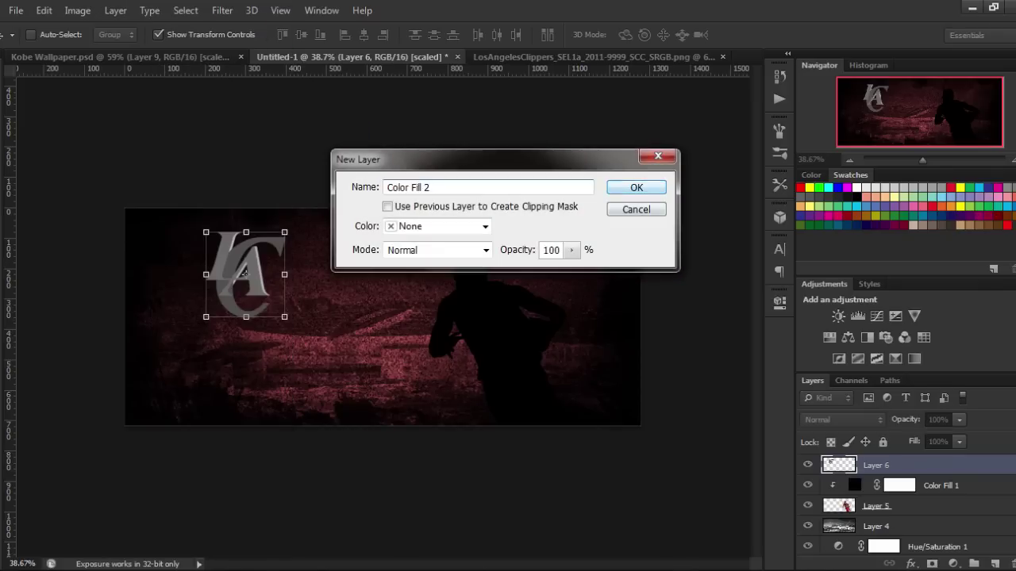
{"action": "key", "text": "Return"}
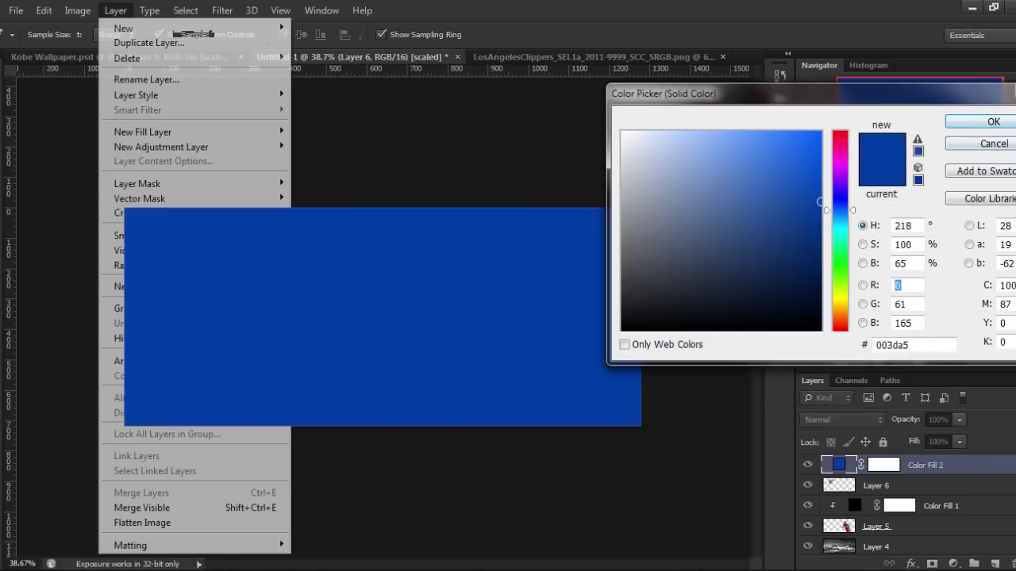
{"action": "key", "text": "Return"}
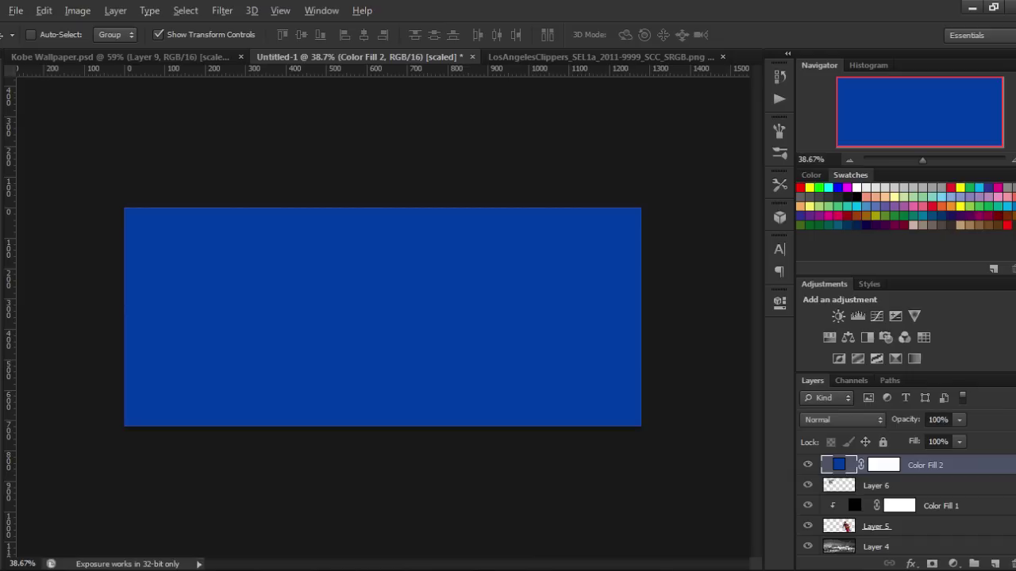
{"action": "key", "text": "ctrl+alt+g"}
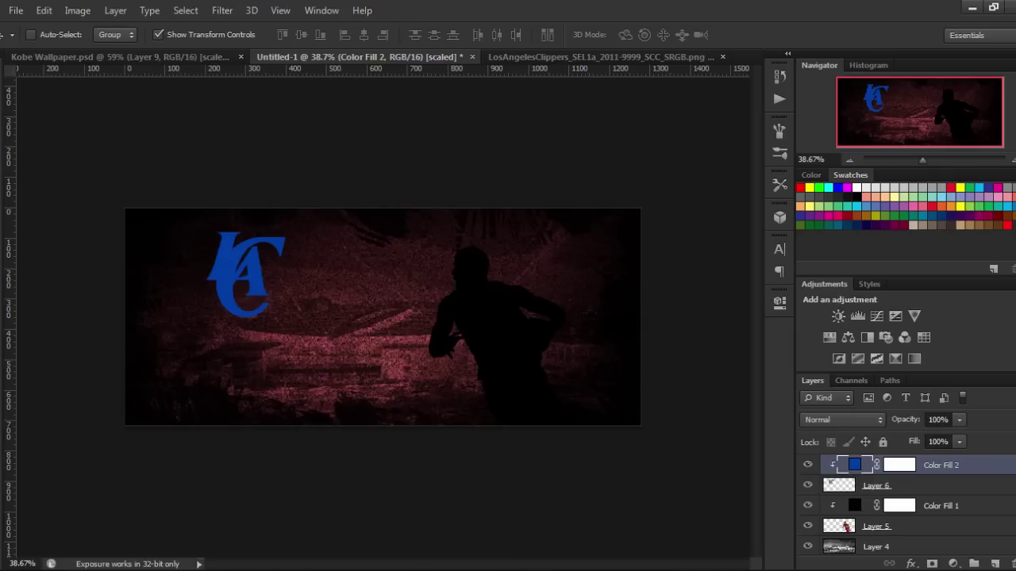
Step: Set the Color Fill 2 blend mode to Multiply, after trying Color Burn
{"action": "left_click", "coordinate": [841, 419]}
{"action": "left_click", "coordinate": [825, 70]}
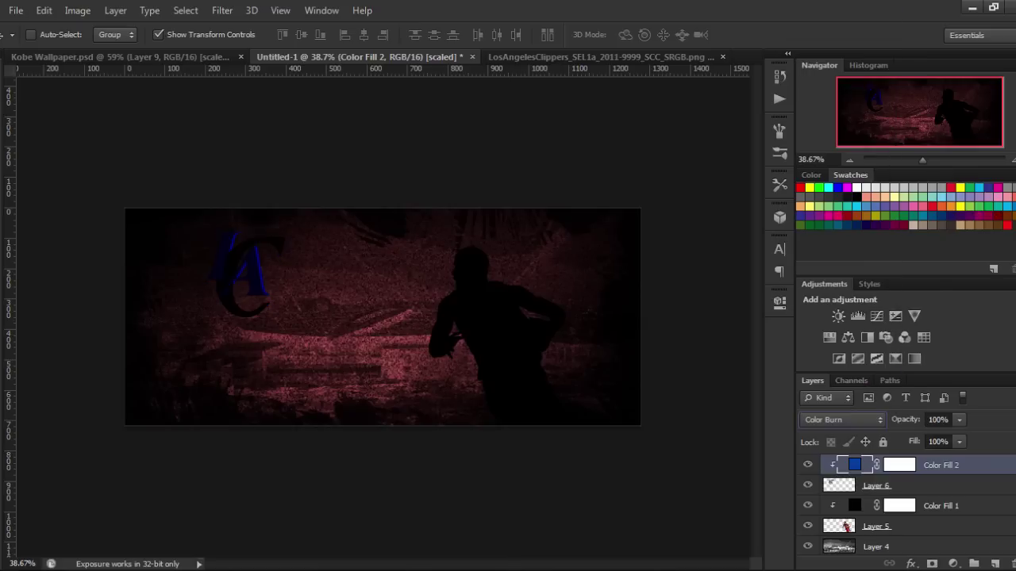
{"action": "left_click", "coordinate": [841, 419]}
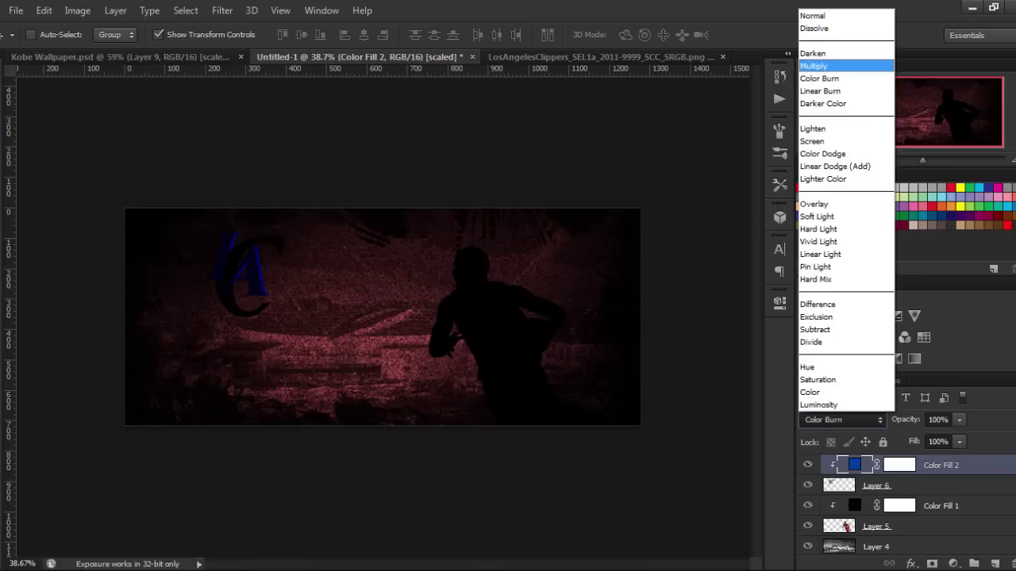
{"action": "left_click", "coordinate": [817, 66]}
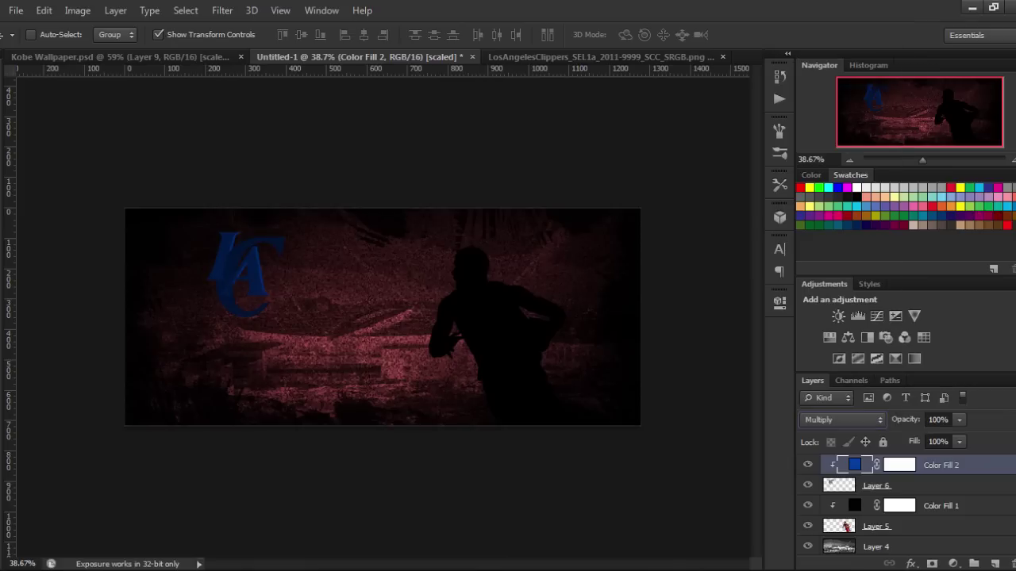
Step: Lower the blue fill's opacity, trying 51% and 81%, and settle on 85%
{"action": "key", "text": "Tab"}
{"action": "type", "text": "51"}
{"action": "key", "text": "Return"}
{"action": "type", "text": "81"}
{"action": "key", "text": "Return"}
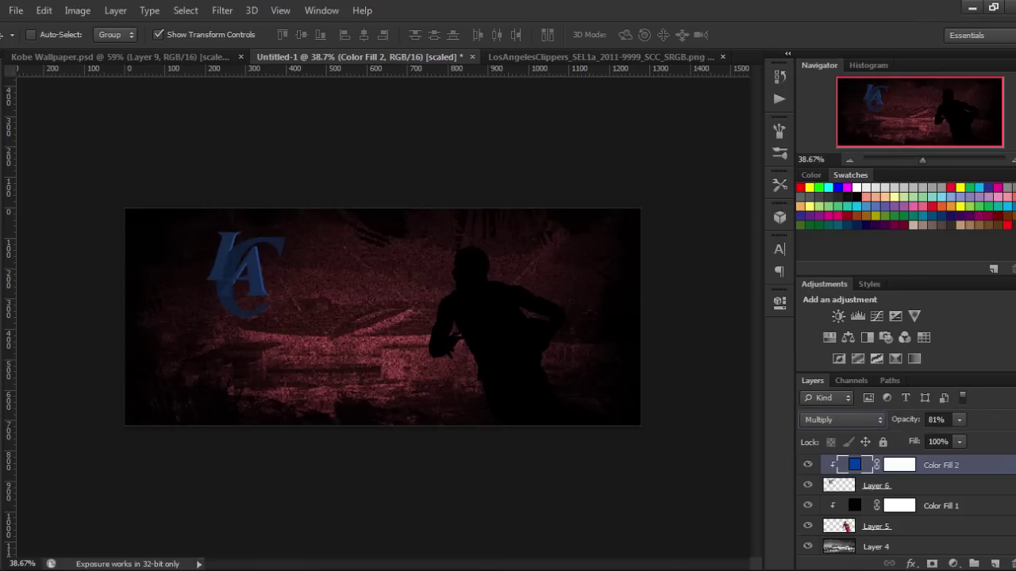
{"action": "type", "text": "85"}
{"action": "key", "text": "Return"}
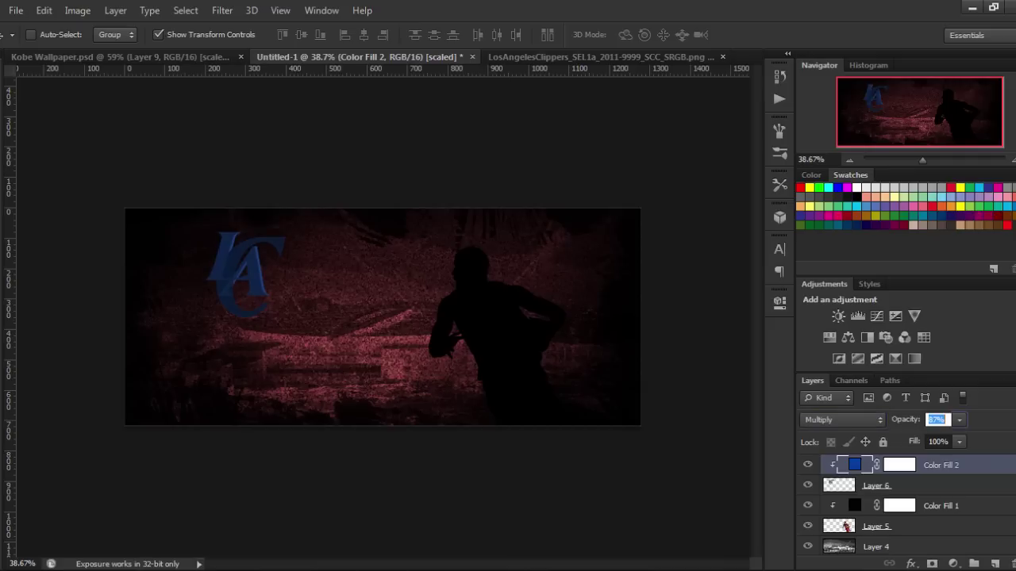
{"action": "key", "text": "shift+Tab"}
Step: Create a '32' text layer at 216 pt in light grey
{"action": "key", "text": "t"}
{"action": "mouse_move", "coordinate": [296, 342]}
{"action": "left_mouse_down"}
{"action": "mouse_move", "coordinate": [405, 398]}
{"action": "mouse_move", "coordinate": [374, 408]}
{"action": "left_mouse_up"}
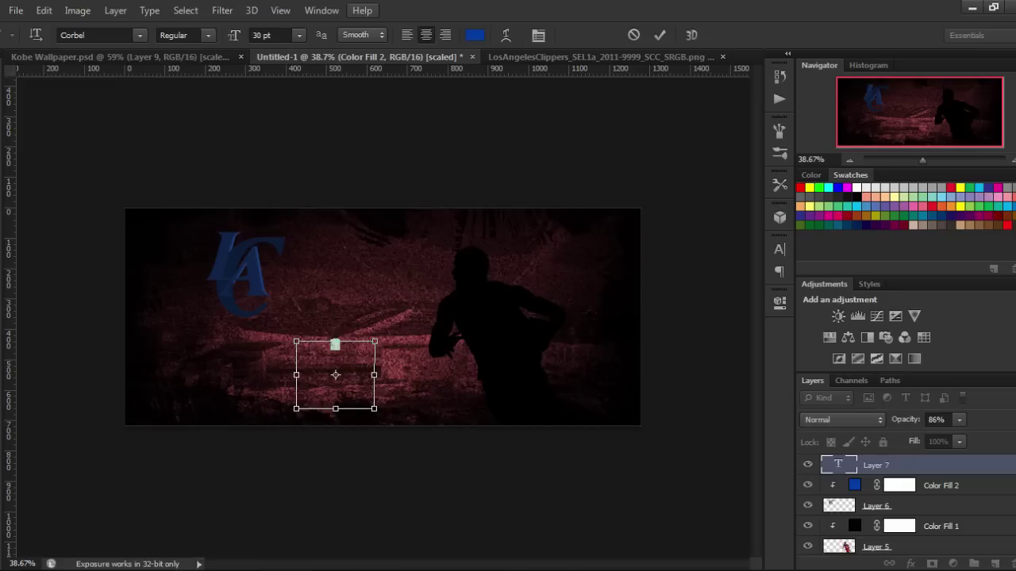
{"action": "left_click_drag", "start_coordinate": [234, 34], "coordinate": [302, 35]}
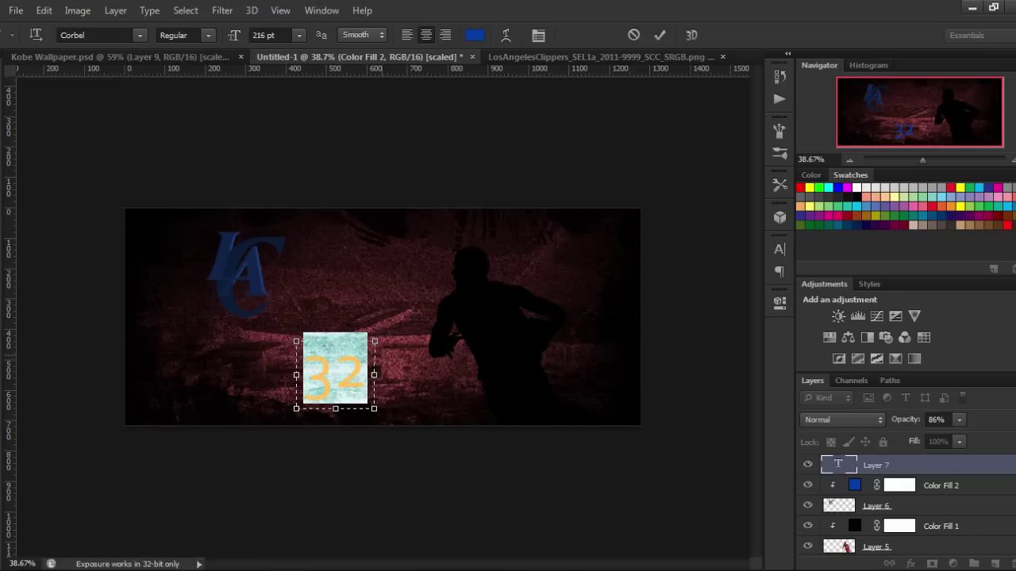
{"action": "left_click", "coordinate": [335, 374]}
{"action": "left_click", "coordinate": [475, 34]}
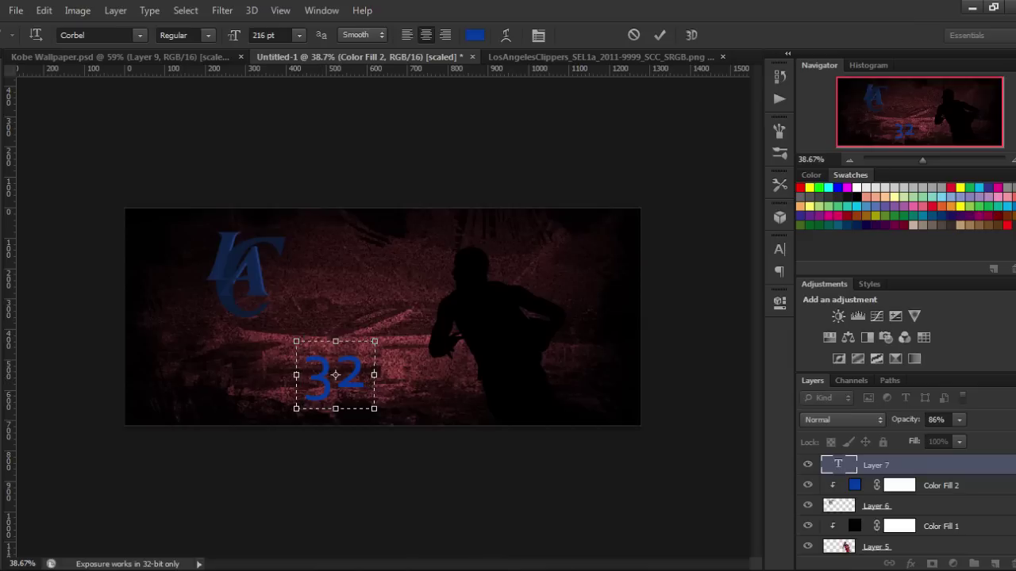
{"action": "left_click", "coordinate": [622, 166]}
{"action": "mouse_move", "coordinate": [622, 165]}
{"action": "left_mouse_down"}
{"action": "mouse_move", "coordinate": [625, 191]}
{"action": "mouse_move", "coordinate": [625, 143]}
{"action": "mouse_move", "coordinate": [622, 173]}
{"action": "left_mouse_up"}
{"action": "left_click", "coordinate": [994, 121]}
{"action": "key", "text": "ctrl+Return"}
Step: Move the 32 near the wallpaper's top-right corner
{"action": "key", "text": "v"}
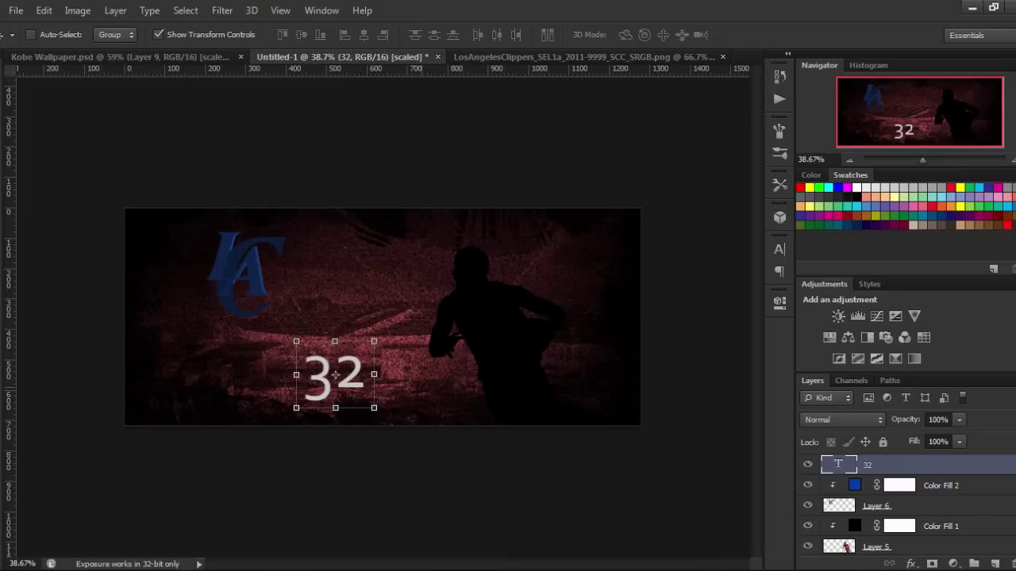
{"action": "left_click_drag", "start_coordinate": [334, 374], "coordinate": [369, 366]}
{"action": "mouse_move", "coordinate": [405, 332]}
{"action": "left_mouse_down"}
{"action": "mouse_move", "coordinate": [347, 337]}
{"action": "mouse_move", "coordinate": [407, 342]}
{"action": "mouse_move", "coordinate": [347, 339]}
{"action": "mouse_move", "coordinate": [652, 220]}
{"action": "mouse_move", "coordinate": [631, 200]}
{"action": "mouse_move", "coordinate": [623, 337]}
{"action": "mouse_move", "coordinate": [635, 194]}
{"action": "mouse_move", "coordinate": [627, 208]}
{"action": "left_mouse_up"}
{"action": "left_click", "coordinate": [873, 506]}
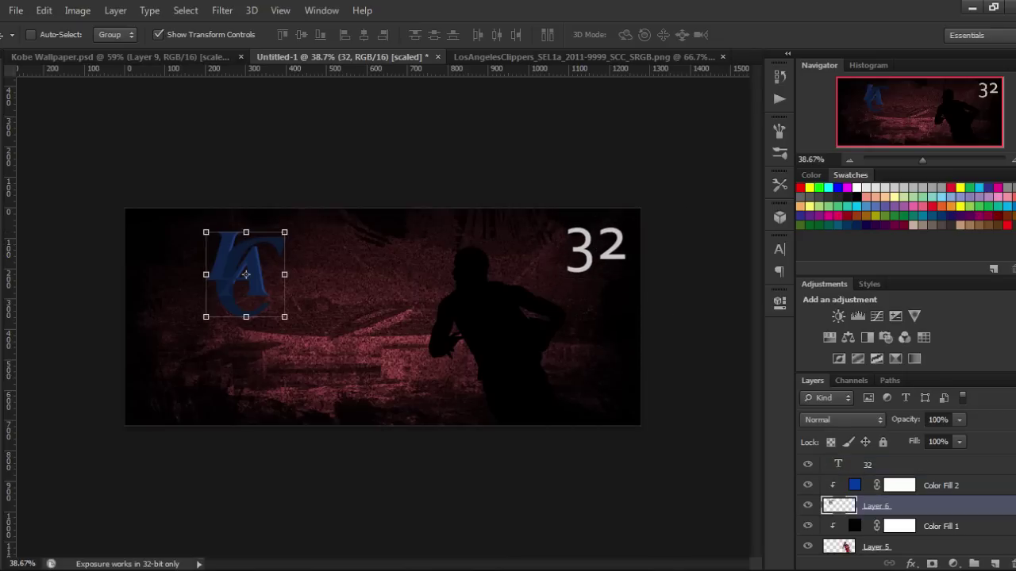
Step: Move the LA logo down-left to mid-height, nudge the 32 slightly left, and raise the logo a little
{"action": "mouse_move", "coordinate": [221, 218]}
{"action": "left_mouse_down"}
{"action": "mouse_move", "coordinate": [232, 297]}
{"action": "mouse_move", "coordinate": [201, 295]}
{"action": "left_mouse_up"}
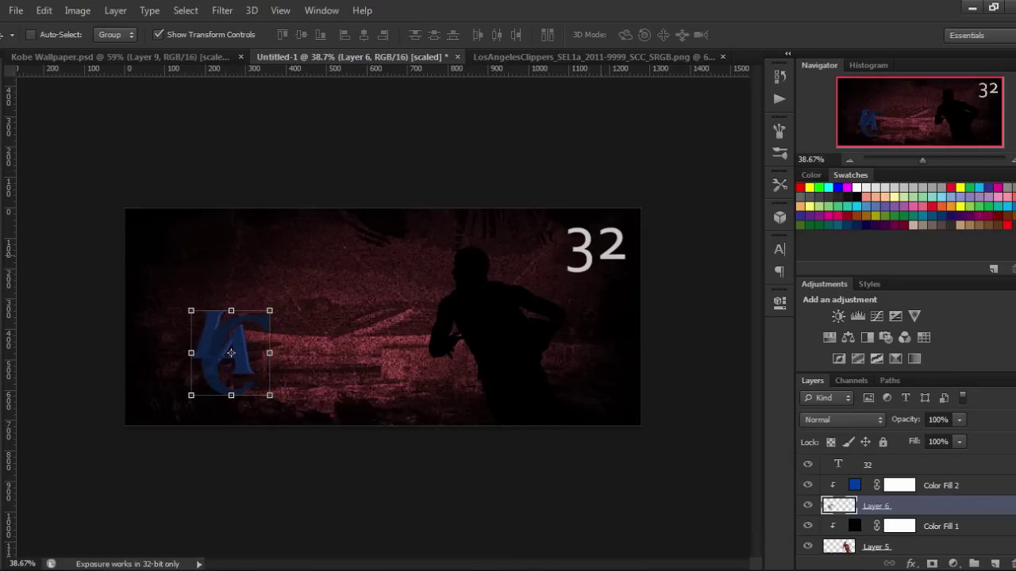
{"action": "left_click", "coordinate": [595, 250], "text": "ctrl"}
{"action": "mouse_move", "coordinate": [595, 250]}
{"action": "left_mouse_down"}
{"action": "mouse_move", "coordinate": [380, 245]}
{"action": "mouse_move", "coordinate": [588, 246]}
{"action": "left_mouse_up"}
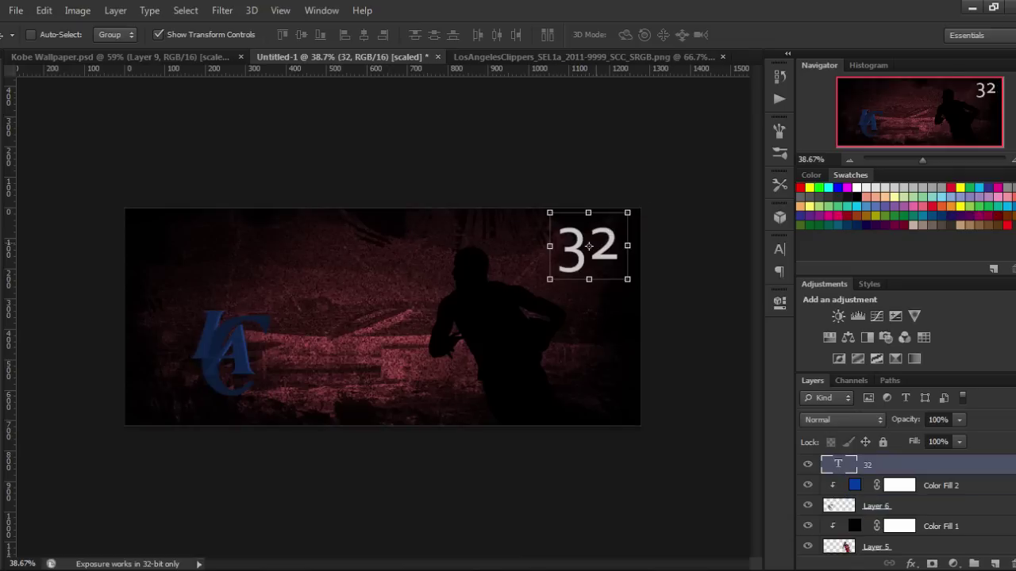
{"action": "left_click", "coordinate": [231, 344], "text": "ctrl"}
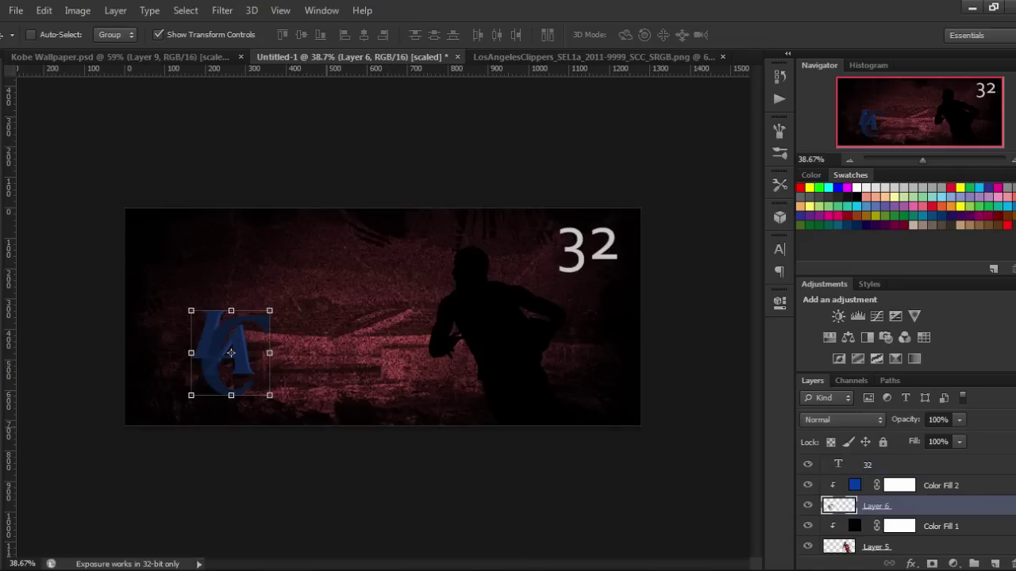
{"action": "mouse_move", "coordinate": [231, 344]}
{"action": "left_mouse_down"}
{"action": "mouse_move", "coordinate": [235, 313]}
{"action": "mouse_move", "coordinate": [237, 323]}
{"action": "left_mouse_up"}
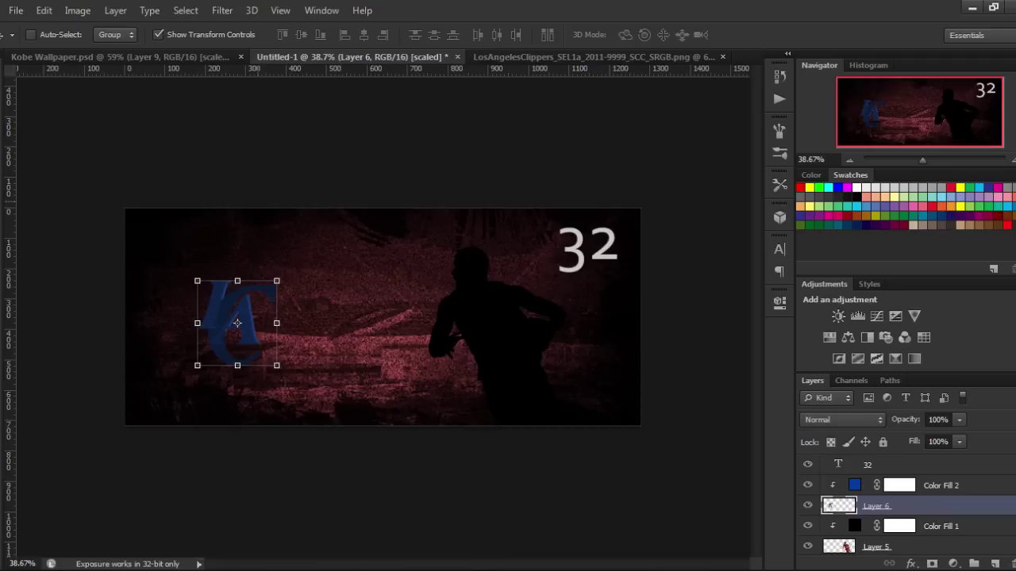
{"action": "left_click", "coordinate": [588, 246], "text": "ctrl"}
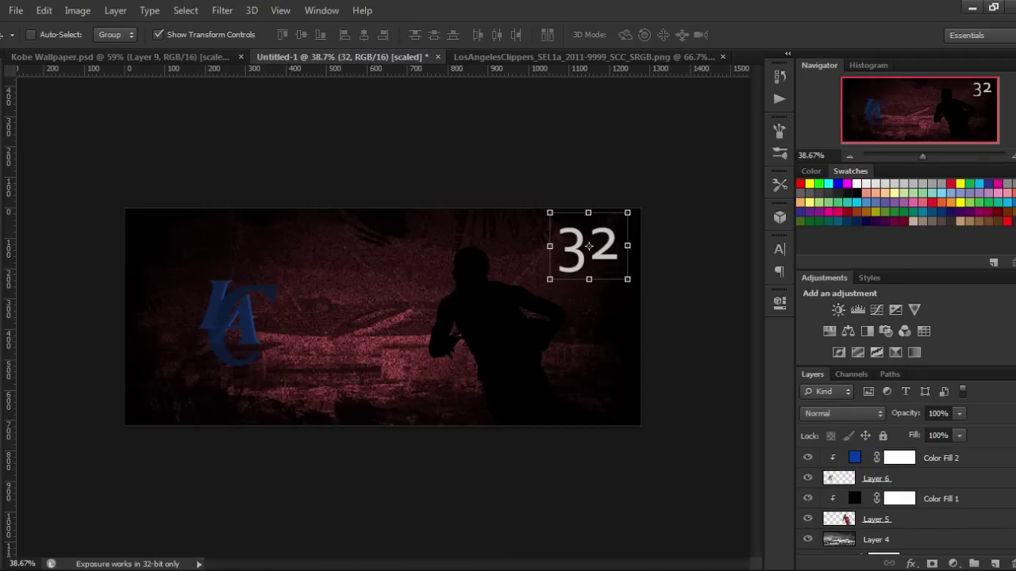
{"action": "left_click_drag", "start_coordinate": [840, 545], "coordinate": [839, 519]}
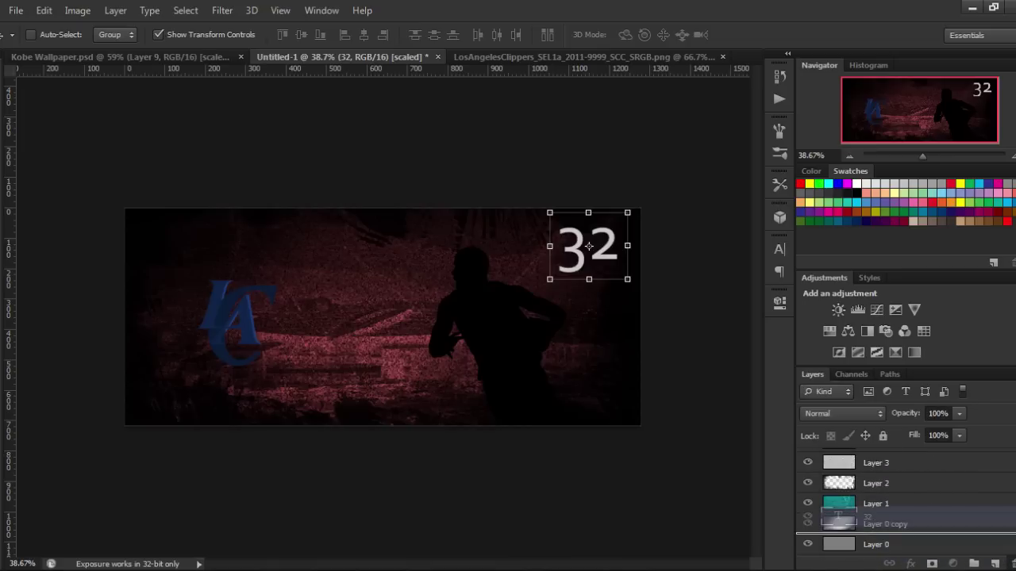
Step: Drag the 32 text layer down the stack to sit just above Layer 2
{"action": "mouse_move", "coordinate": [839, 519]}
{"action": "left_mouse_down"}
{"action": "mouse_move", "coordinate": [840, 510]}
{"action": "mouse_move", "coordinate": [840, 527]}
{"action": "left_mouse_up"}
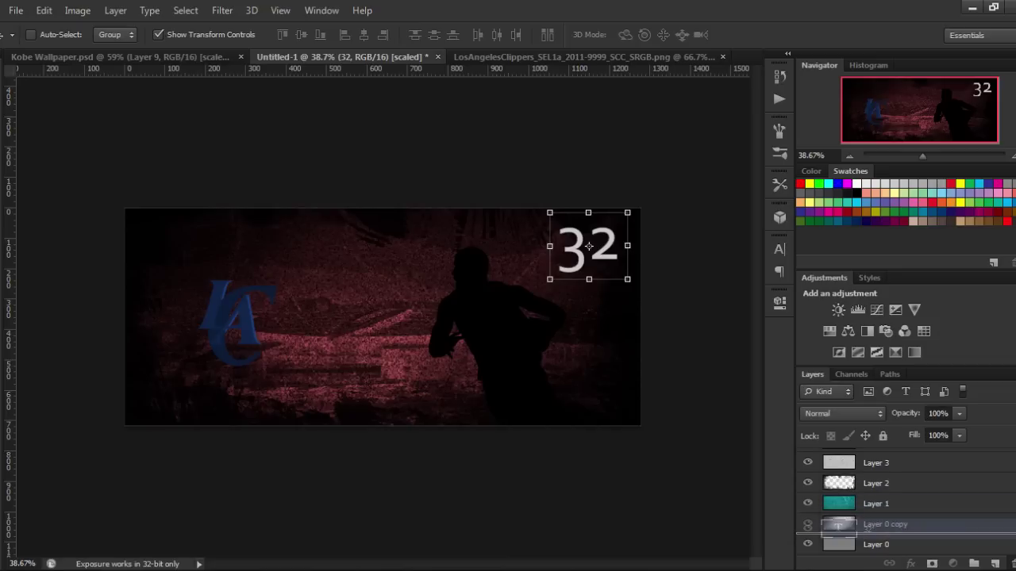
{"action": "left_click_drag", "start_coordinate": [839, 526], "coordinate": [839, 463]}
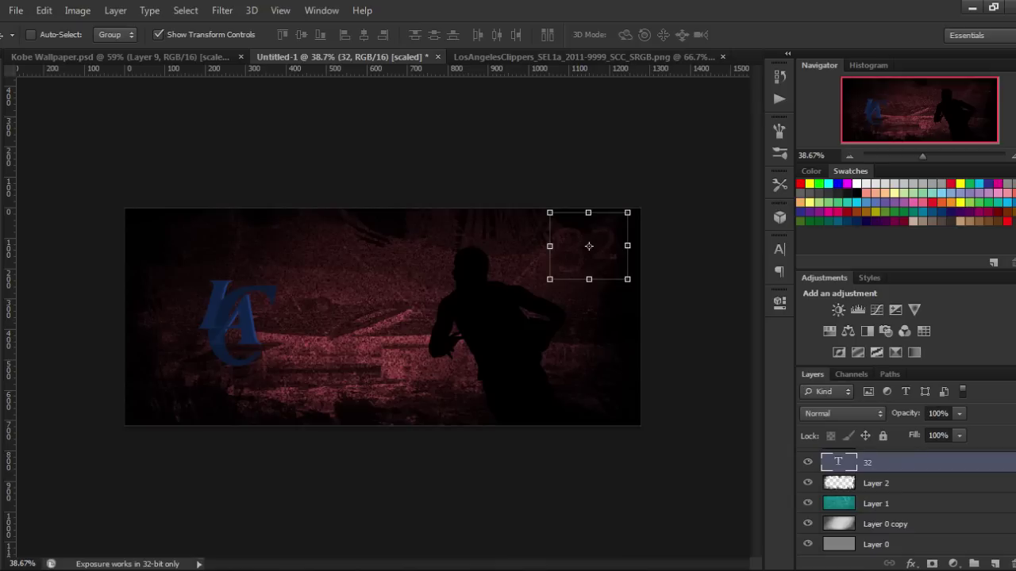
Step: Try Screen, Hard Light, Color Burn and Darken on the 32 layer, settling on Lighten
{"action": "left_click", "coordinate": [841, 413]}
{"action": "left_click", "coordinate": [829, 134]}
{"action": "left_click", "coordinate": [841, 413]}
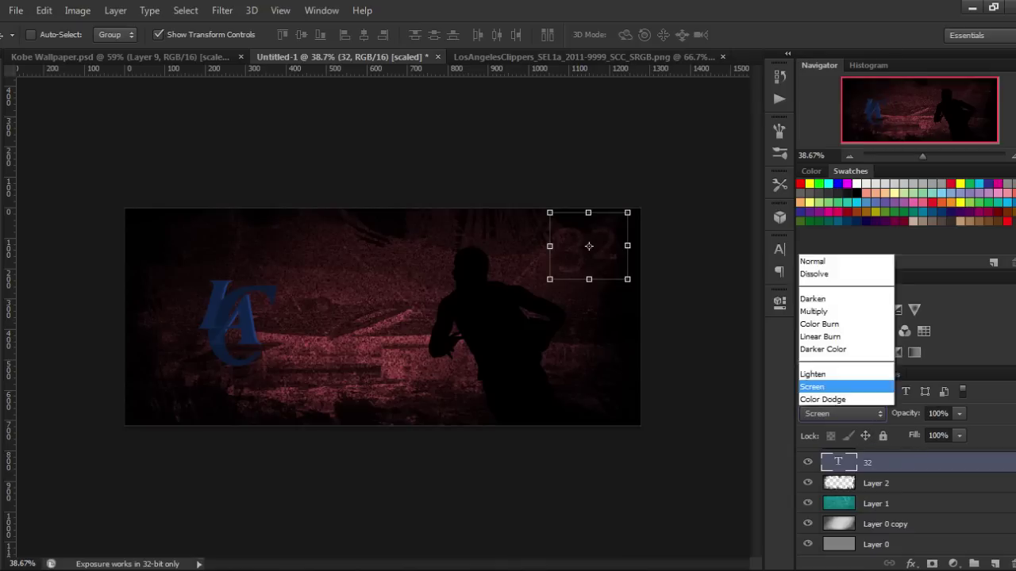
{"action": "key", "text": "Return"}
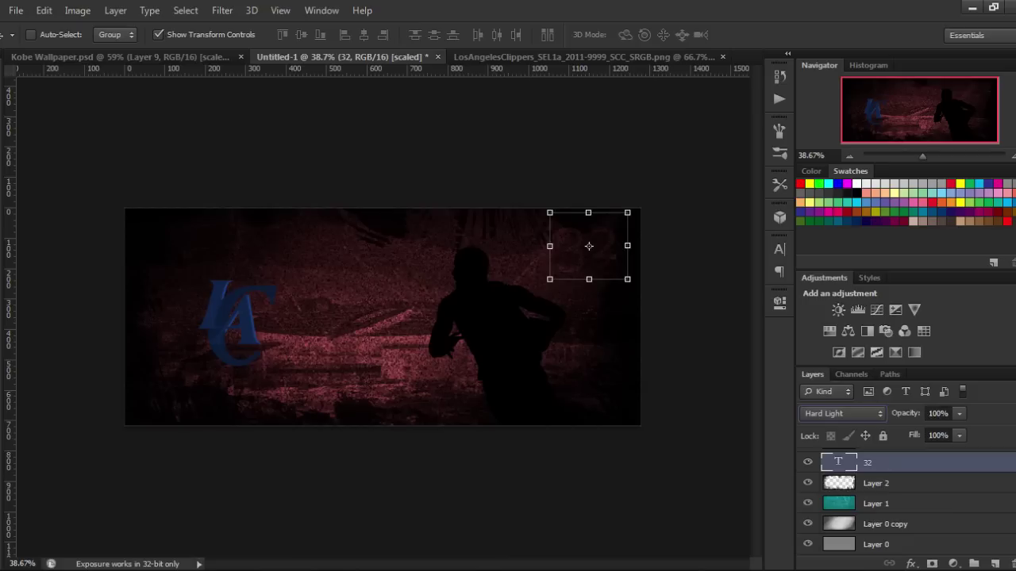
{"action": "left_click", "coordinate": [841, 414]}
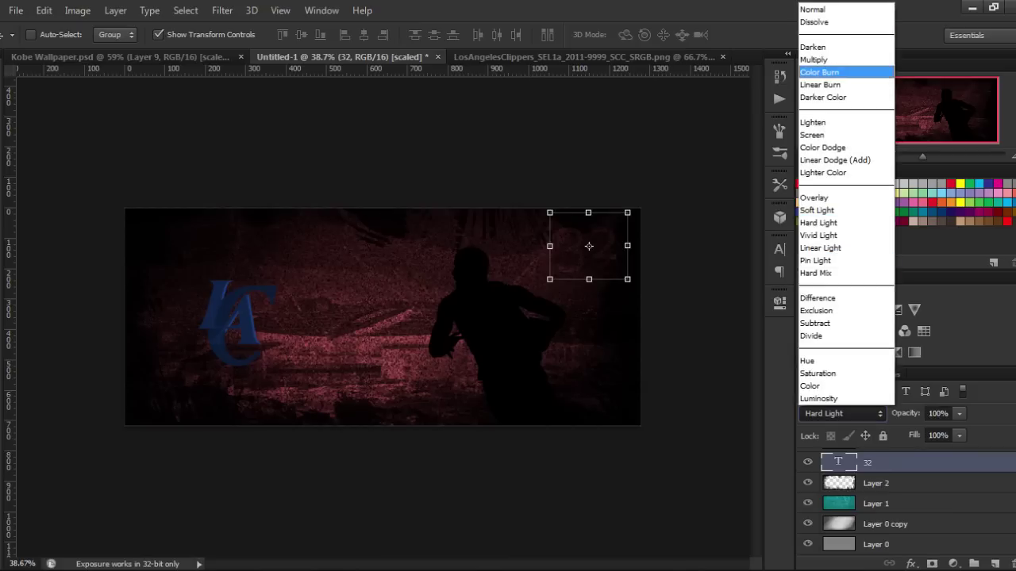
{"action": "key", "text": "Return"}
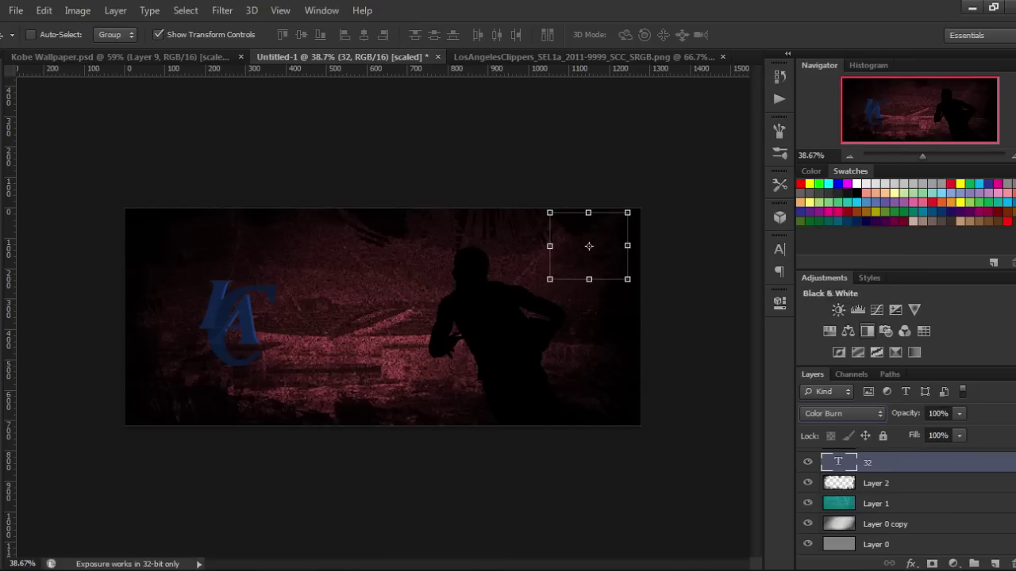
{"action": "left_click", "coordinate": [841, 413]}
{"action": "key", "text": "Up"}
{"action": "key", "text": "Up"}
{"action": "key", "text": "Return"}
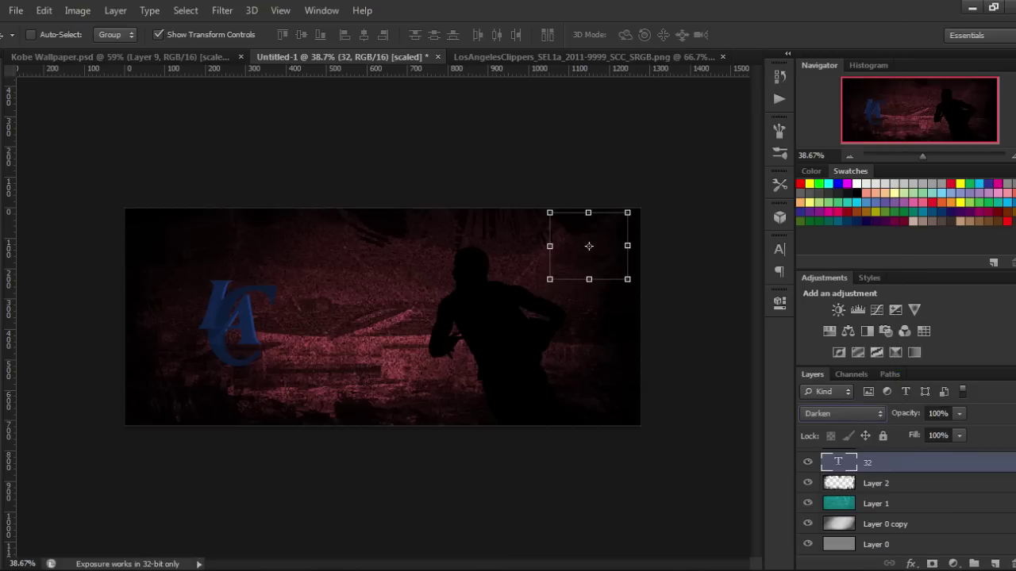
{"action": "left_click", "coordinate": [841, 414]}
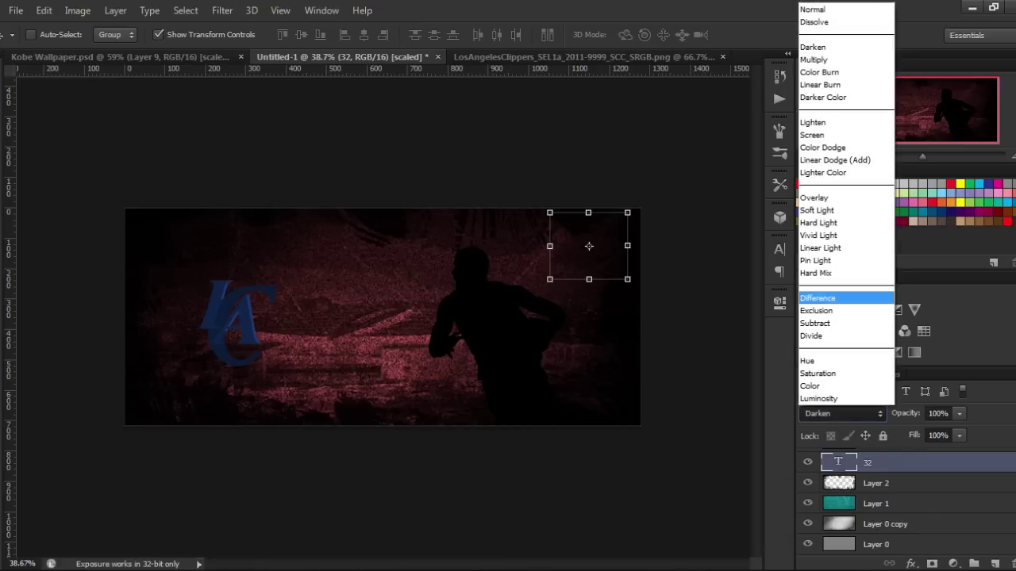
{"action": "key", "text": "Return"}
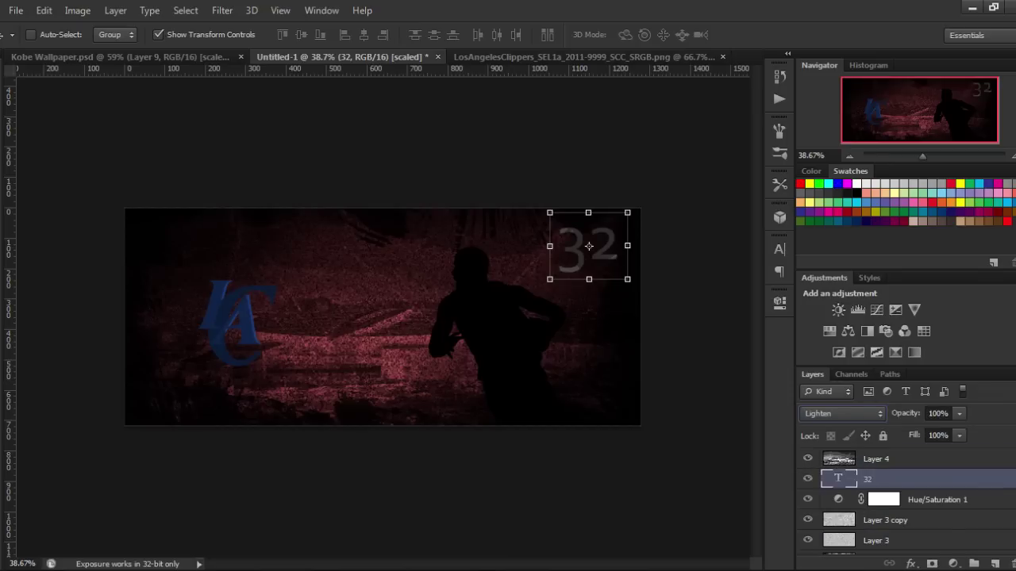
Step: Reorder the 32 layer with Ctrl+[ and Ctrl+] so it sits just above Layer 3
{"action": "key", "text": "ctrl+bracketleft"}
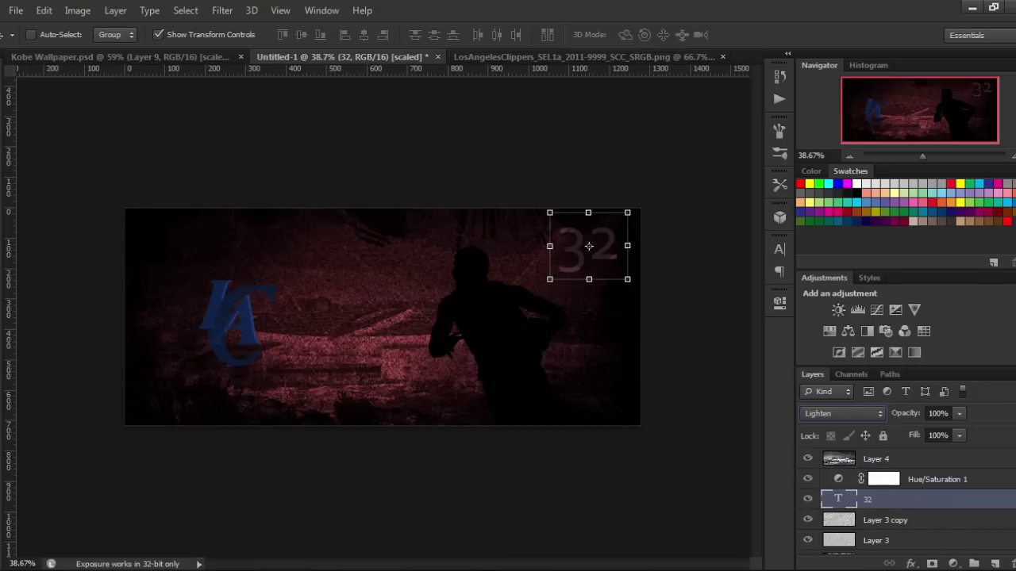
{"action": "key", "text": "ctrl+bracketleft"}
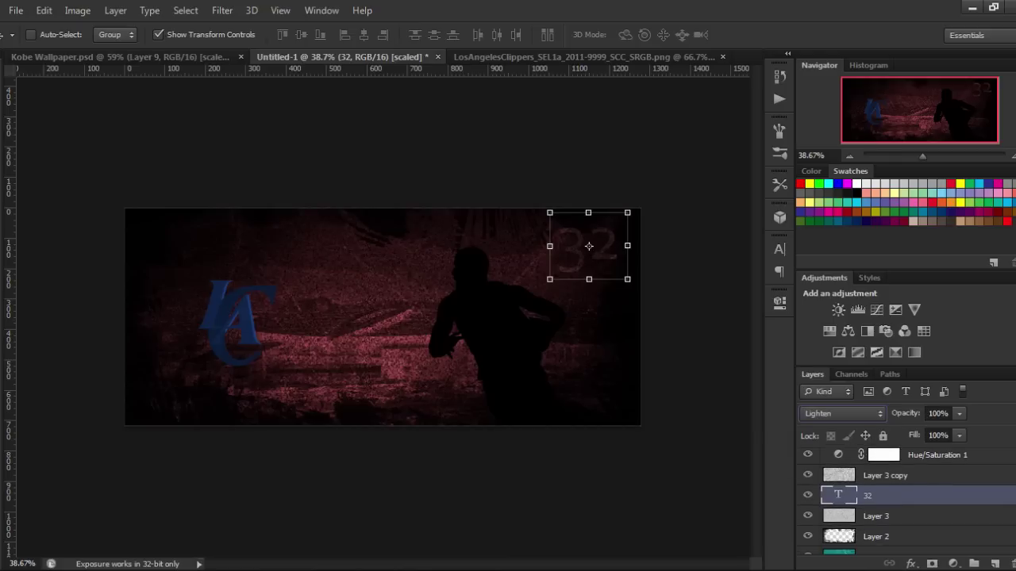
{"action": "key", "text": "alt+bracketright"}
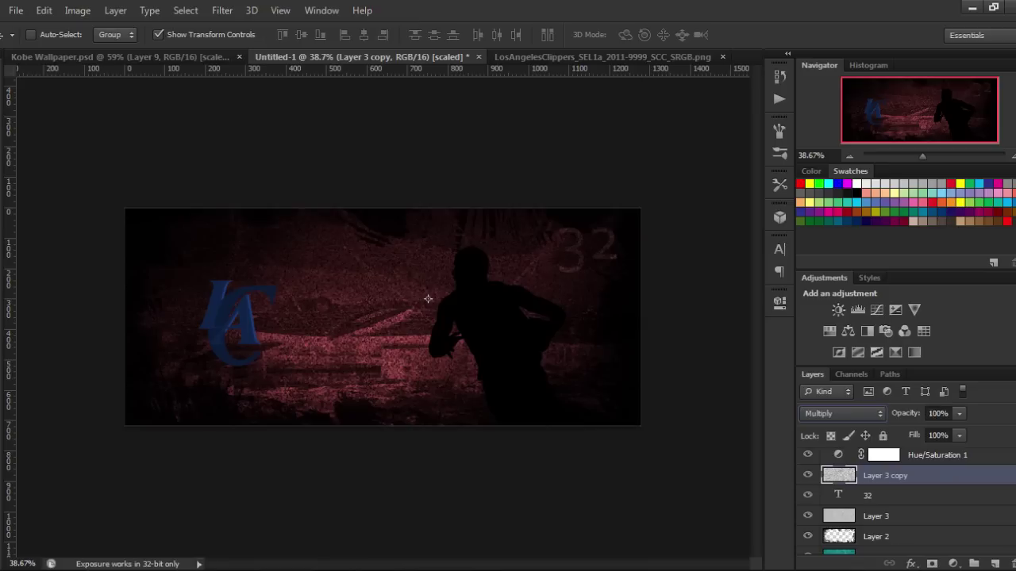
{"action": "key", "text": "alt+bracketleft"}
{"action": "key", "text": "ctrl+bracketleft"}
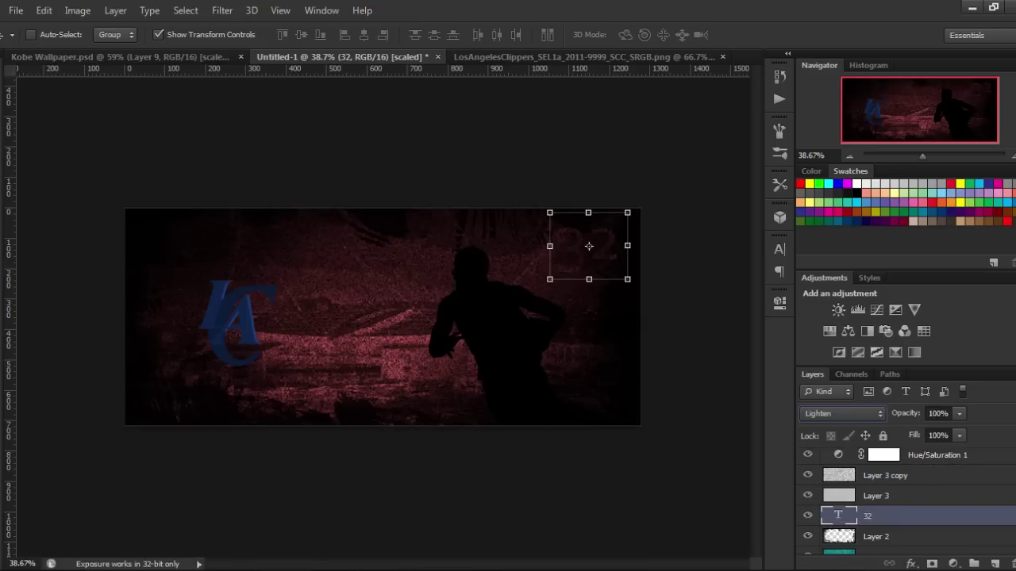
{"action": "key", "text": "ctrl+bracketright"}
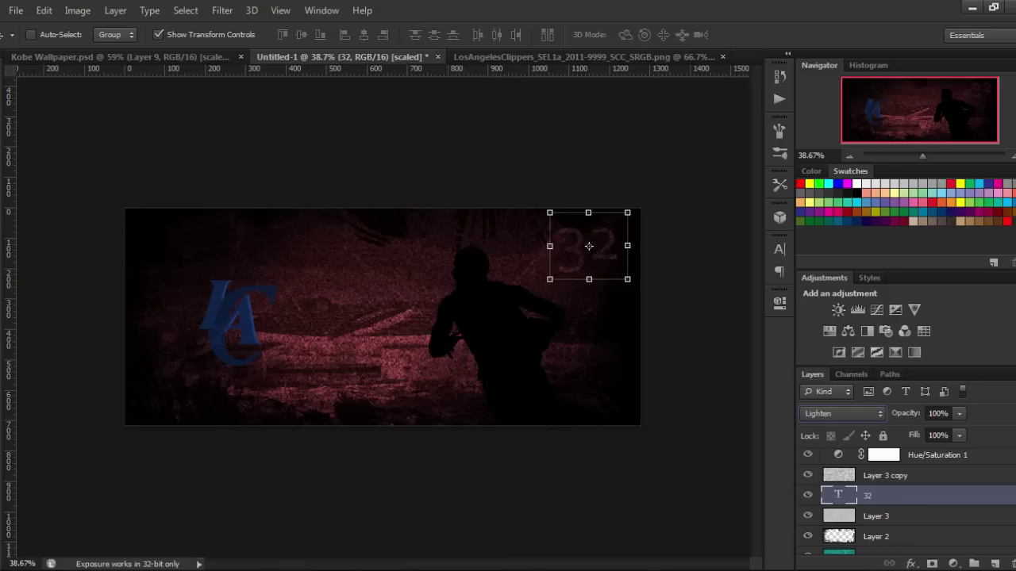
Step: Set the 32 layer's blend mode to Hard Light, after trying Multiply
{"action": "left_click", "coordinate": [841, 414]}
{"action": "left_click", "coordinate": [818, 59]}
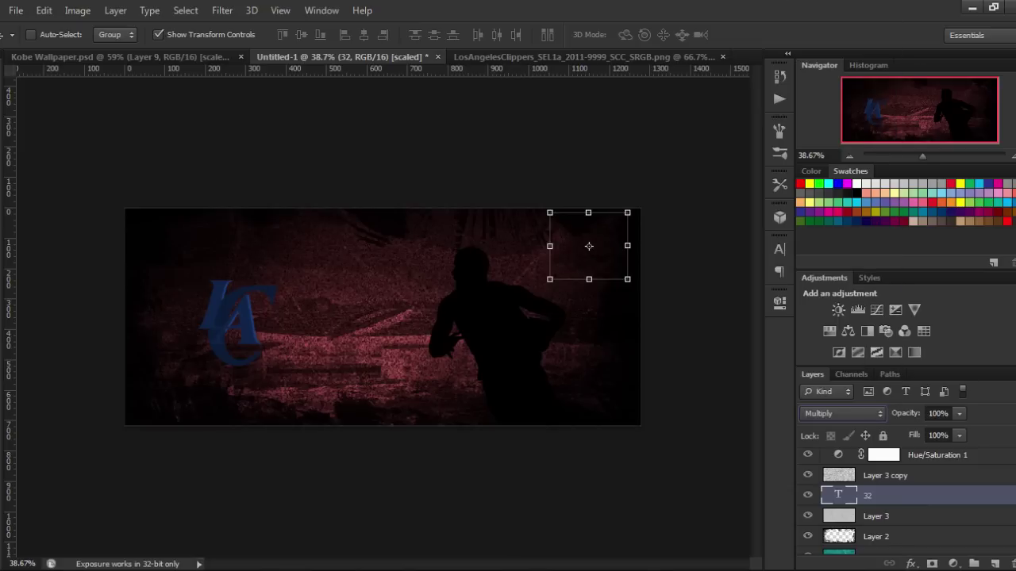
{"action": "left_click", "coordinate": [841, 414]}
{"action": "left_click", "coordinate": [818, 221]}
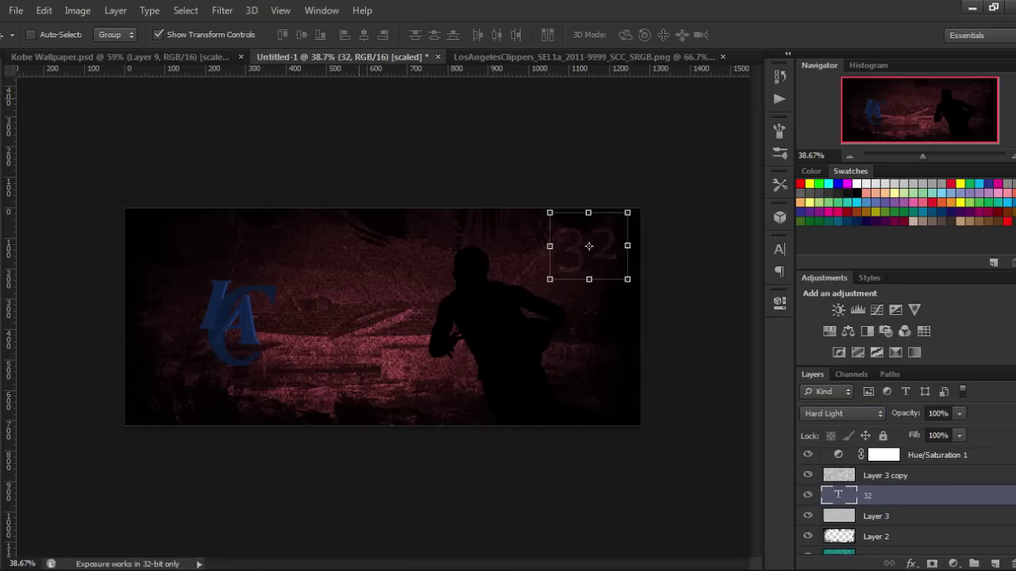
{"action": "key", "text": "m"}
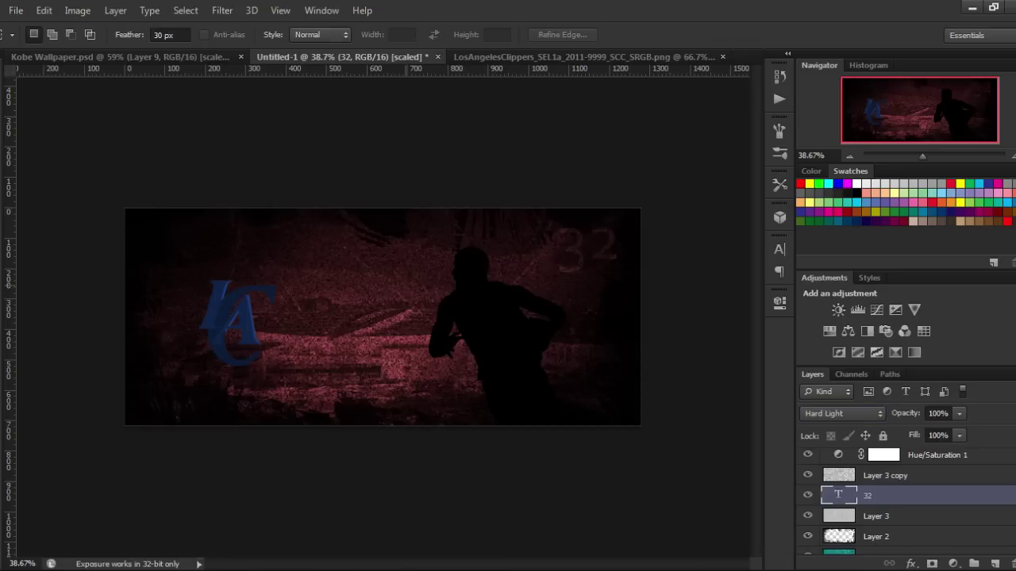